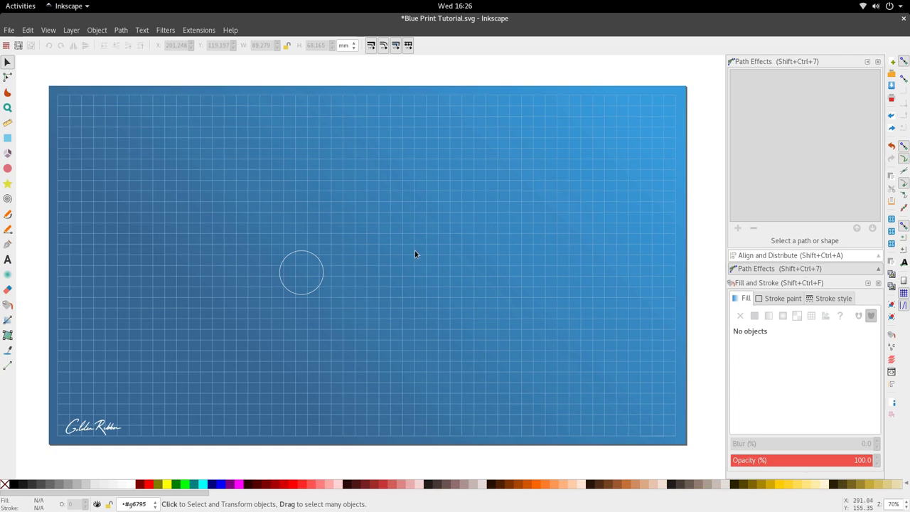
# Select the blue background rectangle and switch the measurement units to px
pyautogui.click(460, 283)
pyautogui.click(667, 90)
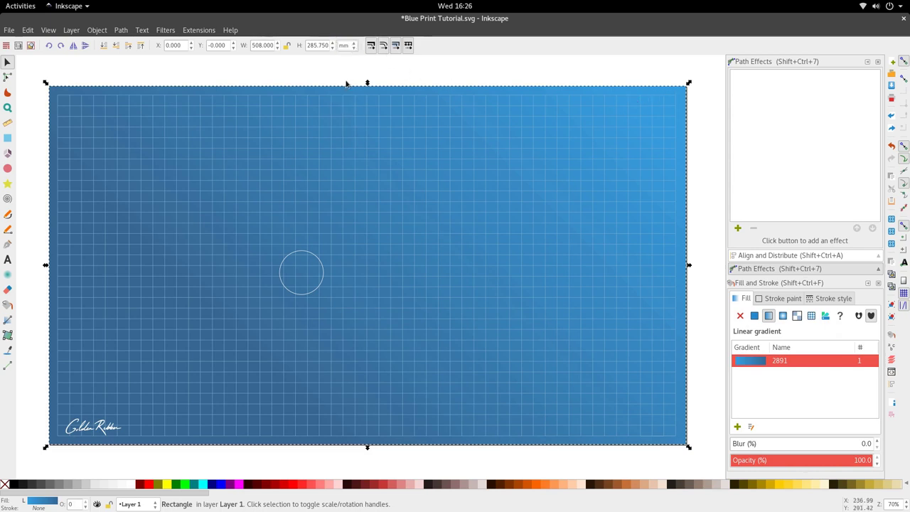
pyautogui.click(344, 45)
pyautogui.click(341, 124)
# Enter the grid group and examine the nodes of its vertical and horizontal line paths
pyautogui.doubleClick(476, 96)
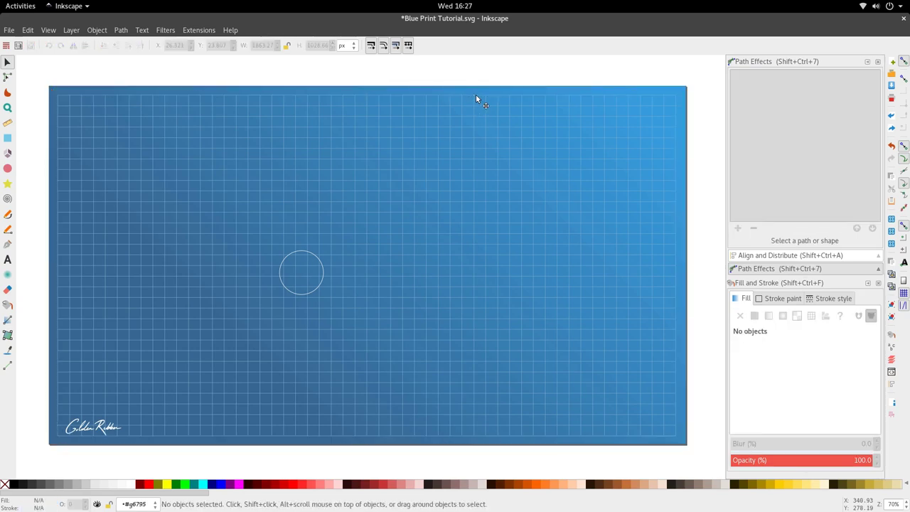
pyautogui.click(476, 96)
pyautogui.doubleClick(476, 96)
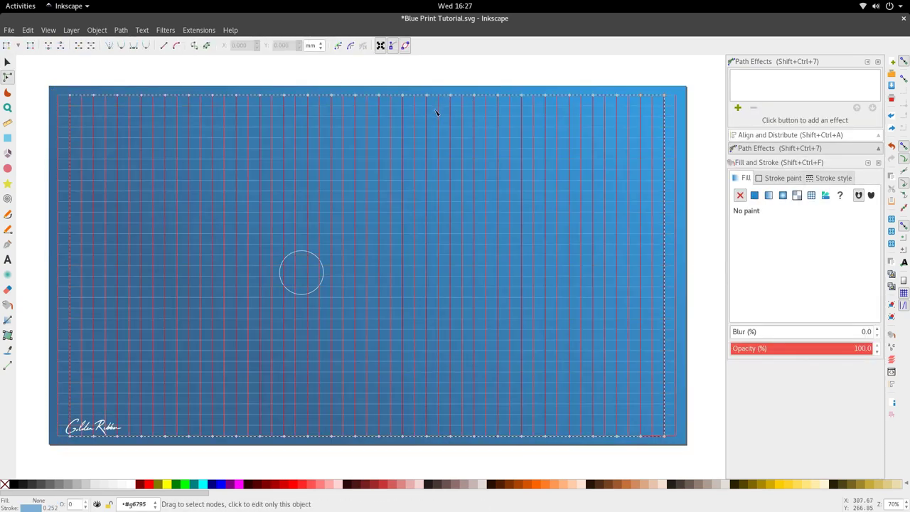
pyautogui.keyDown('shift'); pyautogui.click(402, 115); pyautogui.keyUp('shift')
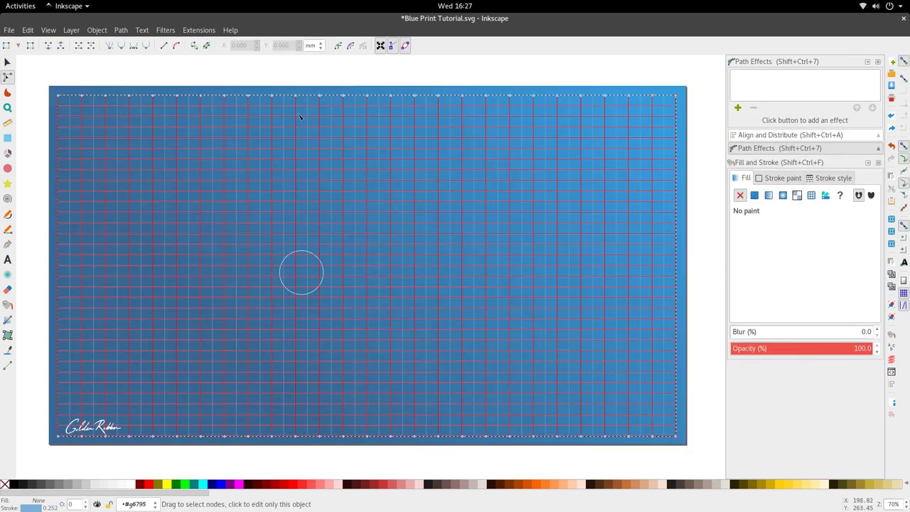
pyautogui.press('Escape')
pyautogui.press('s')
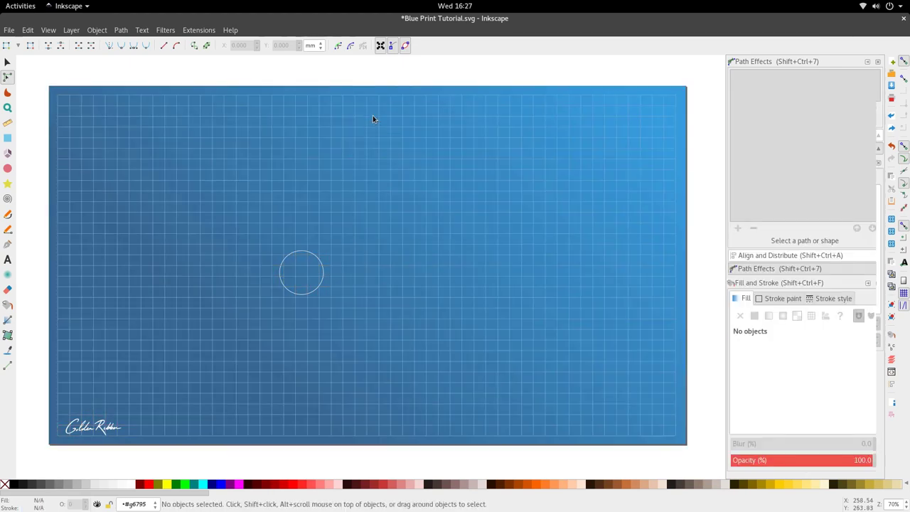
# Select the grid paths and all other artwork, leaving the small circle out of the selection
pyautogui.keyDown('ctrl'); pyautogui.scroll(-2, 372, 128); pyautogui.keyUp('ctrl')
pyautogui.click(372, 127)
pyautogui.scroll(1, 373, 125)
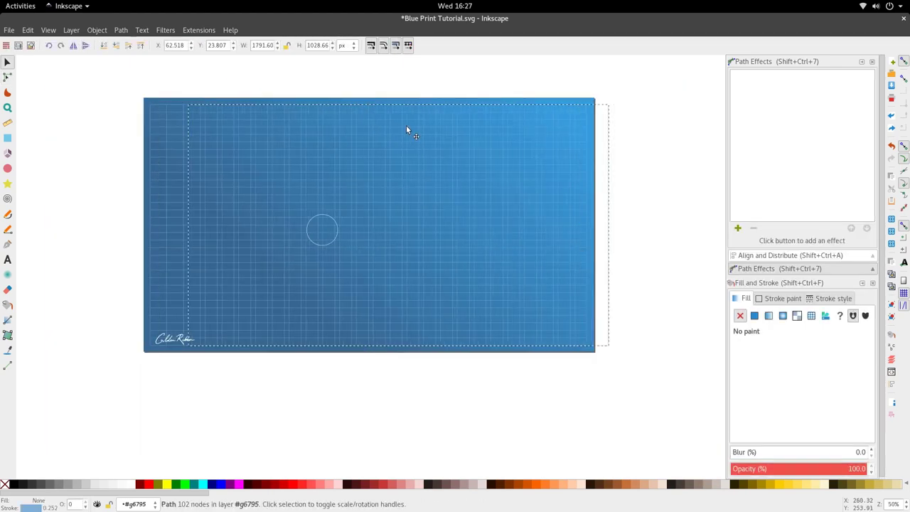
pyautogui.keyDown('shift'); pyautogui.click(208, 135); pyautogui.keyUp('shift')
pyautogui.hotkey('ctrl', 'alt', 'h')
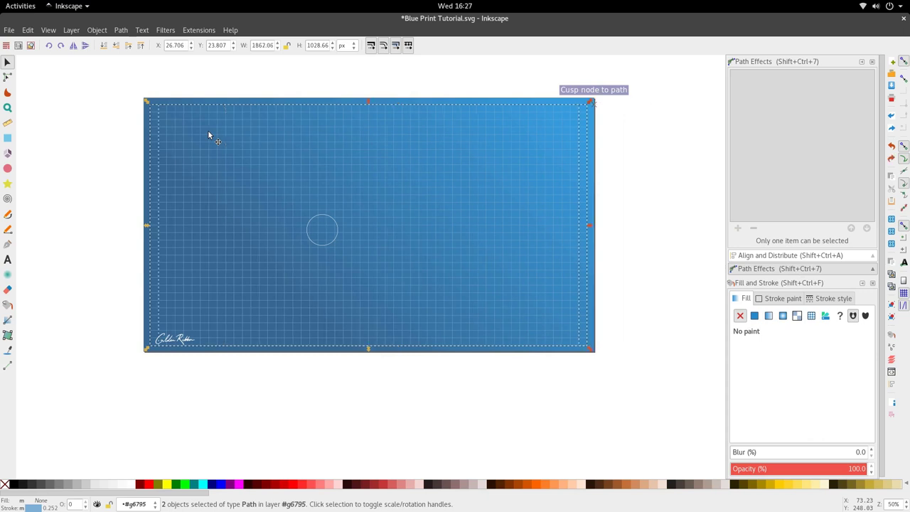
pyautogui.press('shift')
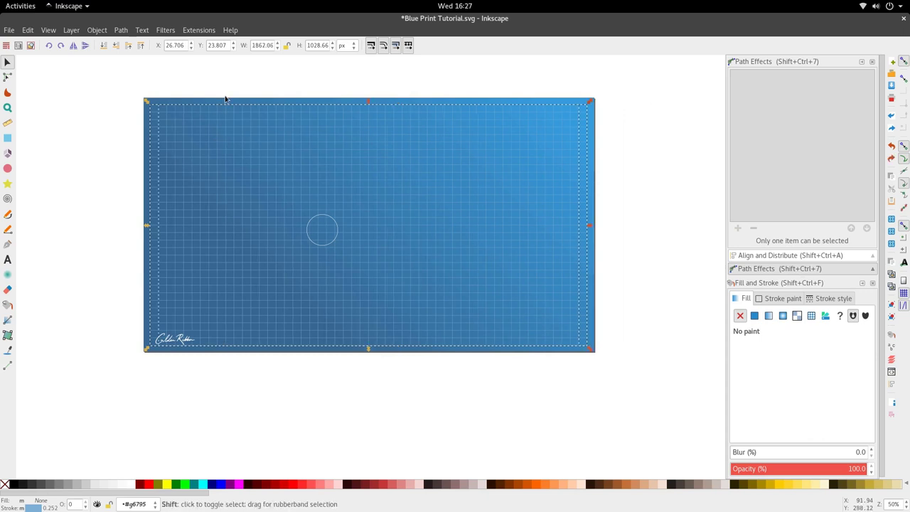
pyautogui.moveTo(81, 73); pyautogui.dragTo(640, 388)
pyautogui.scroll(3, 342, 251)
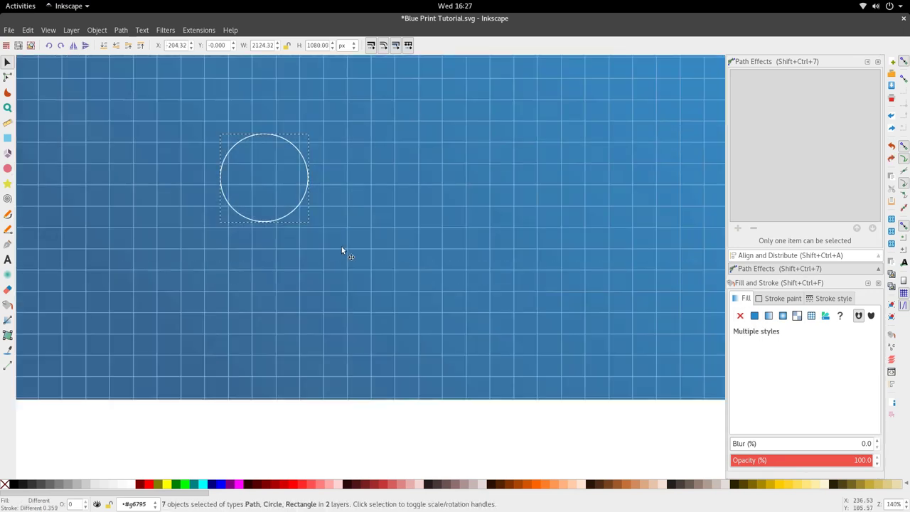
pyautogui.keyDown('shift'); pyautogui.click(268, 220); pyautogui.keyUp('shift')
pyautogui.scroll(-4, 402, 216)
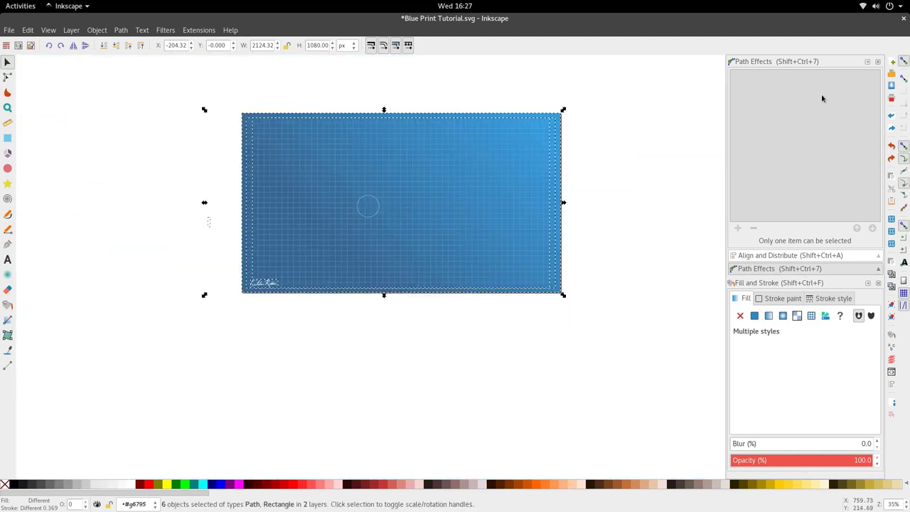
# Close the docked Path Effects, Align and Distribute, and Fill and Stroke dialogs and show the Layers dialog
pyautogui.click(878, 61)
pyautogui.click(878, 61)
pyautogui.click(878, 61)
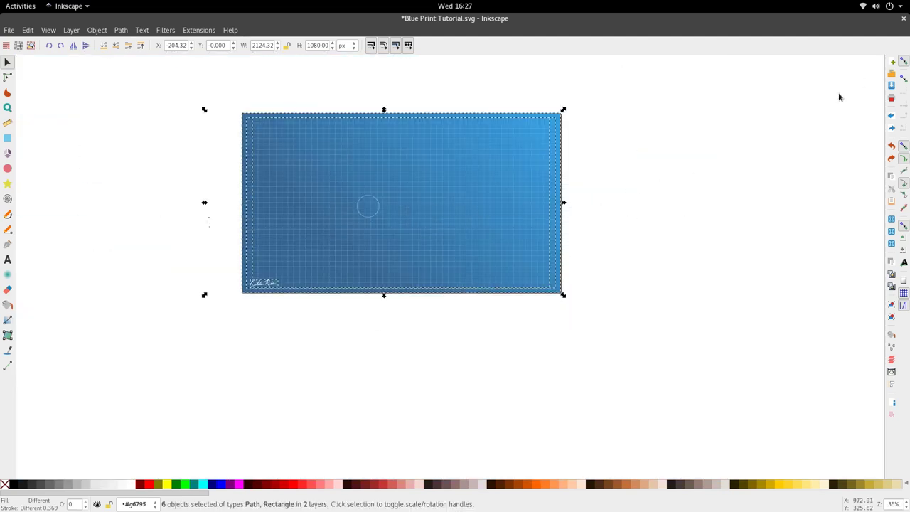
pyautogui.click(71, 30)
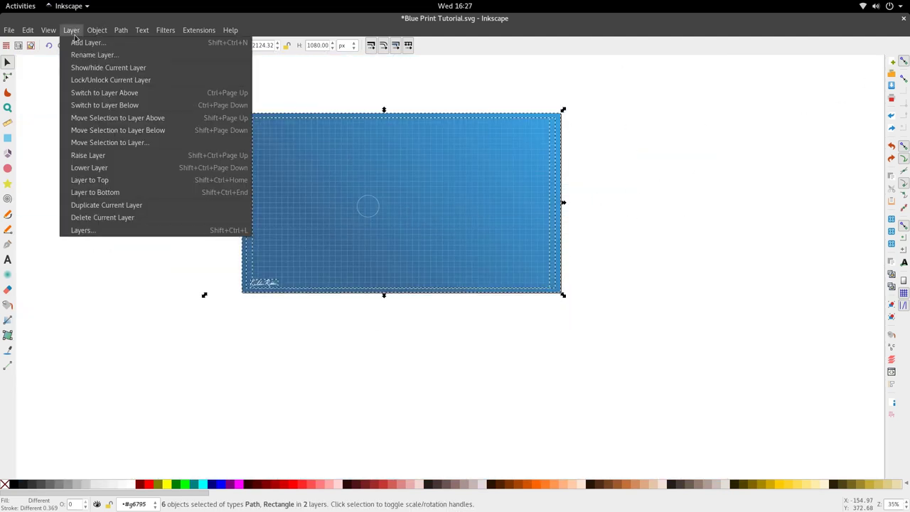
pyautogui.click(80, 231)
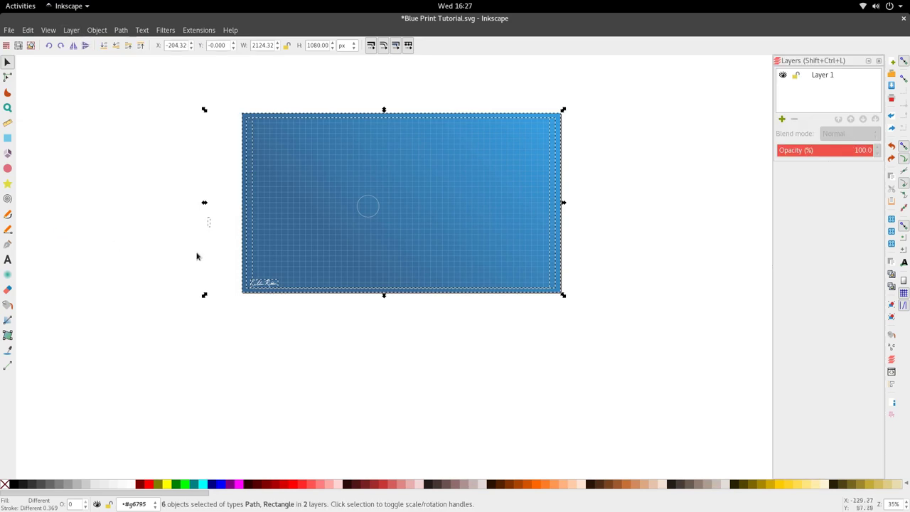
pyautogui.click(783, 120)
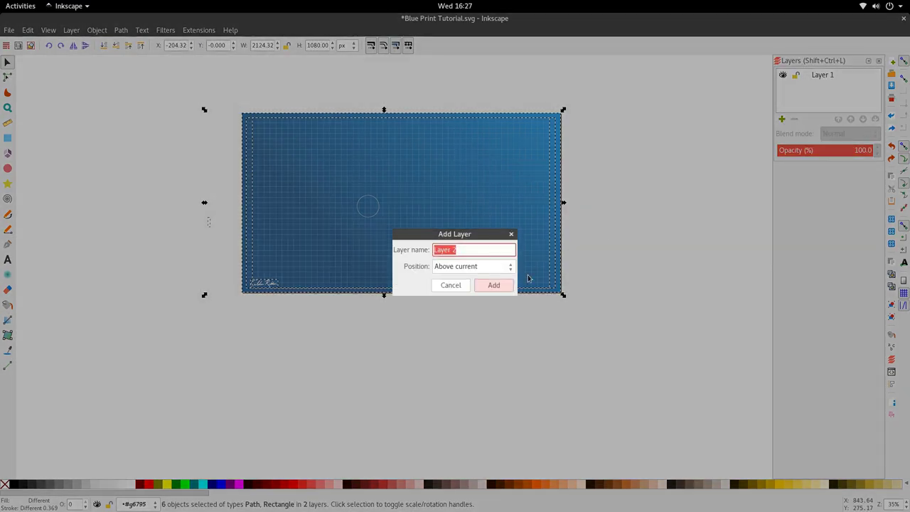
pyautogui.click(494, 285)
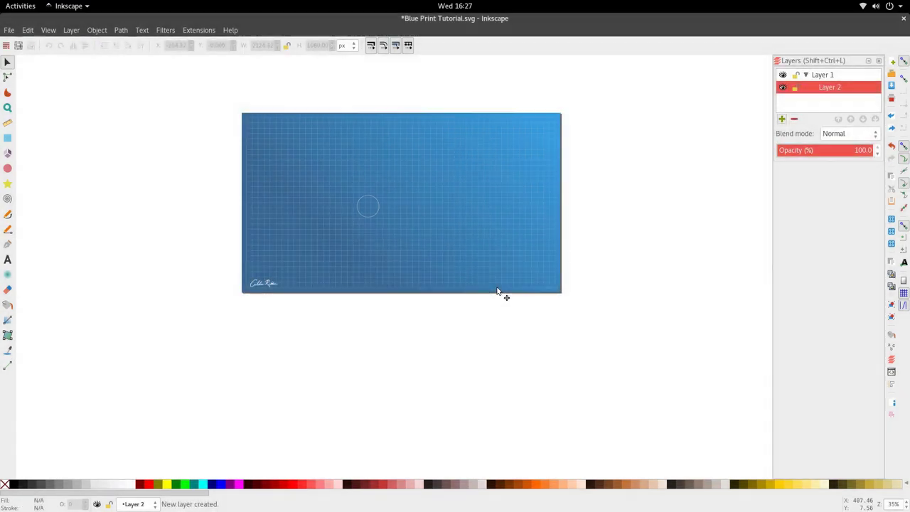
pyautogui.click(796, 119)
# Add a layer named Layer 2 above Layer 1
pyautogui.click(782, 119)
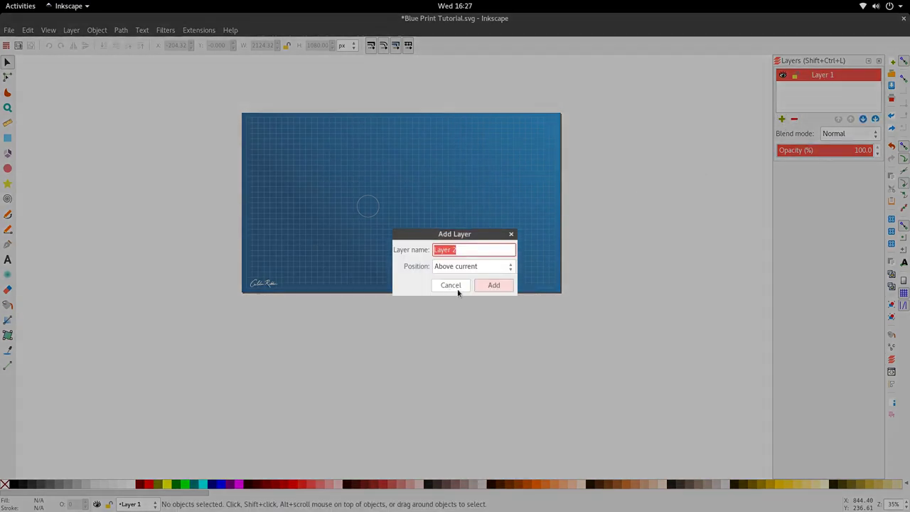
pyautogui.click(489, 285)
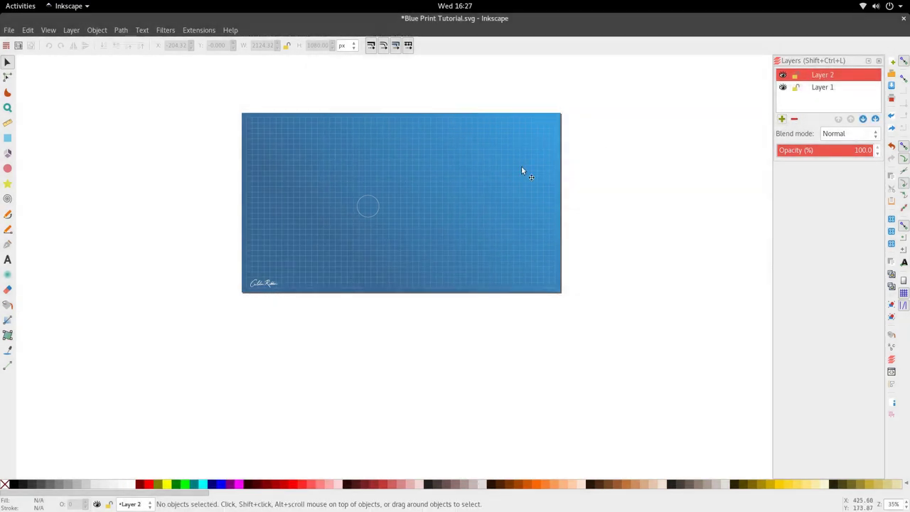
# Try to select all the artwork except the small circle, move it aside as a check, and undo the move
pyautogui.moveTo(225, 108); pyautogui.dragTo(615, 311)
pyautogui.scroll(2, 391, 206)
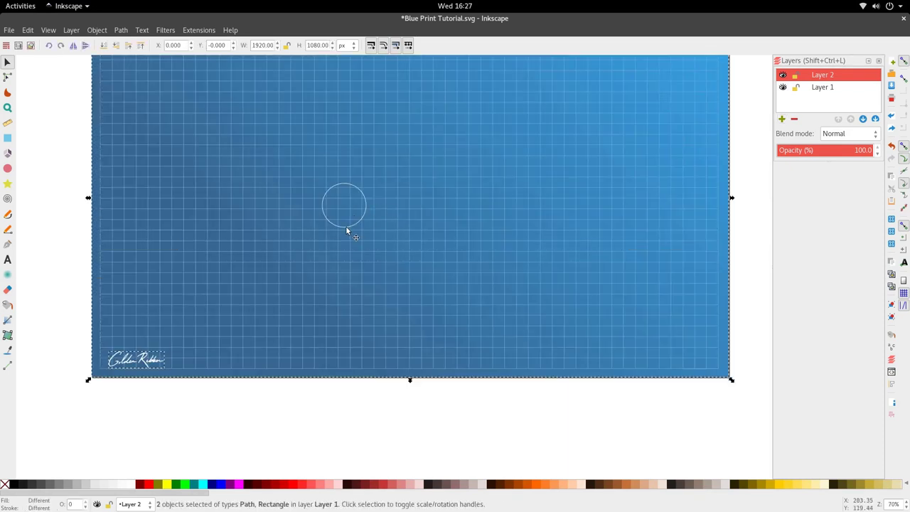
pyautogui.keyDown('shift'); pyautogui.click(346, 230); pyautogui.keyUp('shift')
pyautogui.keyDown('shift'); pyautogui.click(346, 230); pyautogui.keyUp('shift')
pyautogui.scroll(4, 346, 226)
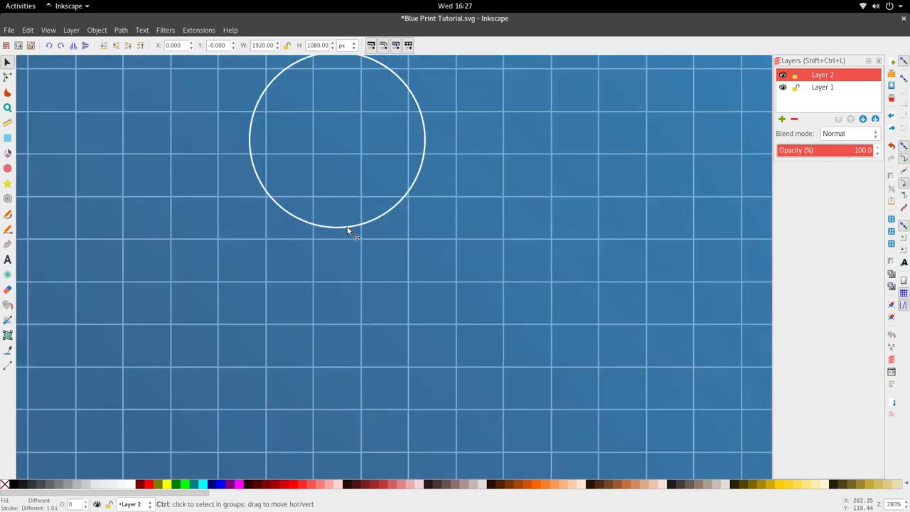
pyautogui.keyDown('shift'); pyautogui.click(349, 224); pyautogui.keyUp('shift')
pyautogui.scroll(-6, 349, 225)
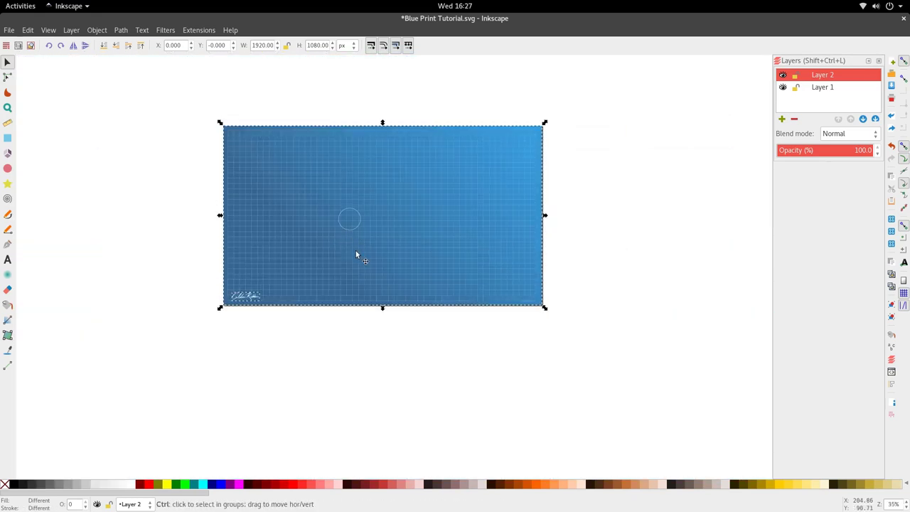
pyautogui.moveTo(356, 253); pyautogui.dragTo(499, 255)
pyautogui.hotkey('ctrl', 'z')
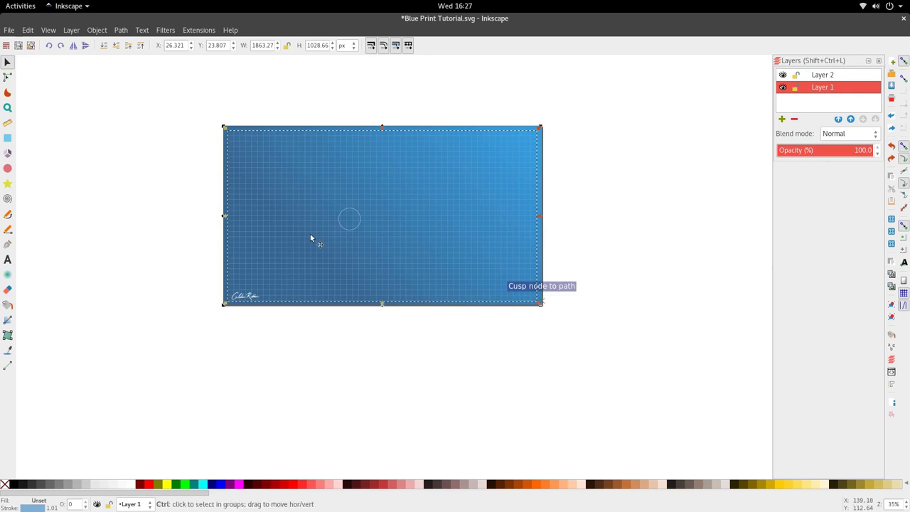
# Ungroup the grid group and select all artwork except the small circle and the stray object outside the page
pyautogui.hotkey('ctrl', 'u')
pyautogui.moveTo(577, 360); pyautogui.dragTo(189, 89)
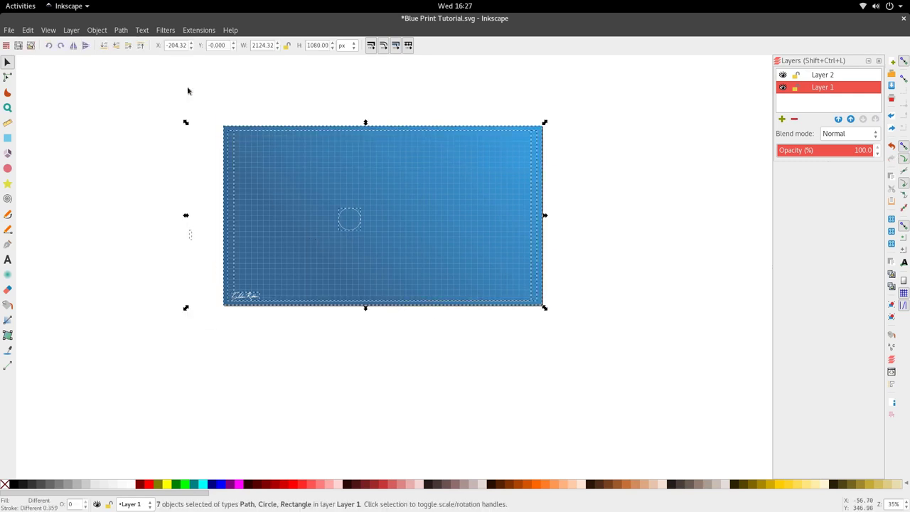
pyautogui.scroll(3, 338, 234)
pyautogui.keyDown('shift'); pyautogui.click(365, 260); pyautogui.keyUp('shift')
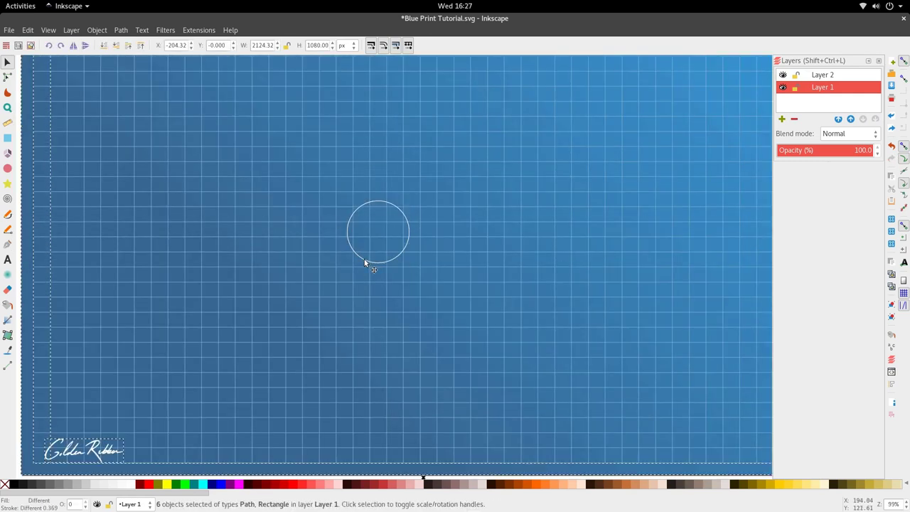
pyautogui.scroll(-5, 364, 260)
pyautogui.scroll(4, 297, 270)
pyautogui.keyDown('shift'); pyautogui.click(256, 257); pyautogui.keyUp('shift')
pyautogui.scroll(-4, 266, 287)
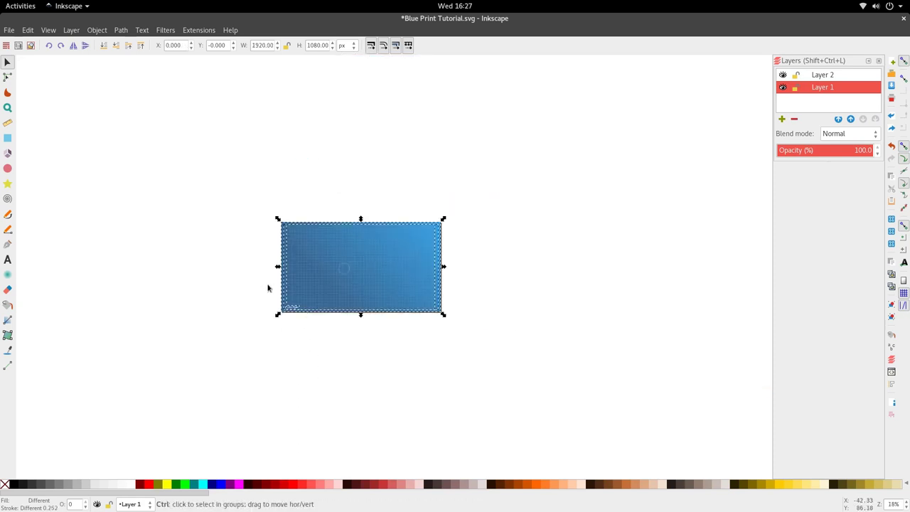
pyautogui.scroll(2, 356, 286)
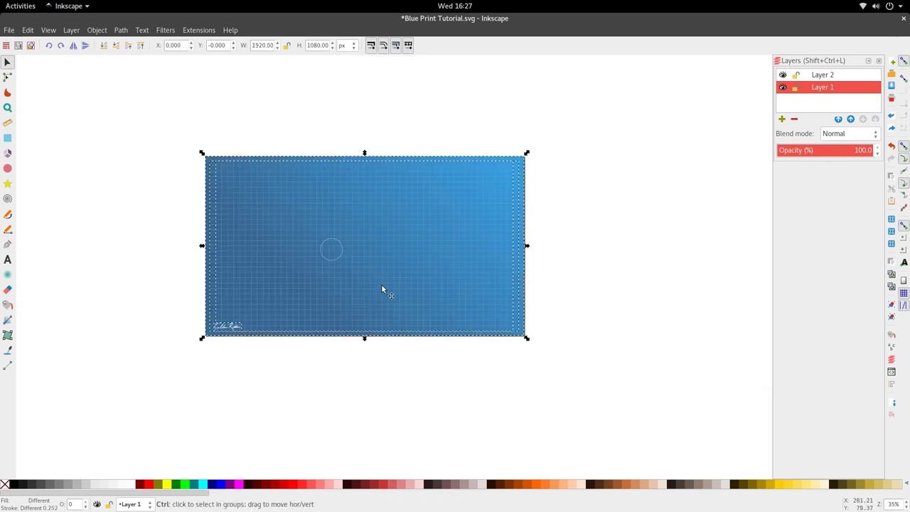
# Cut the small circle from Layer 1 and paste it in place on Layer 2
pyautogui.click(331, 262)
pyautogui.press('ctrl')
pyautogui.hotkey('ctrl', 'x')
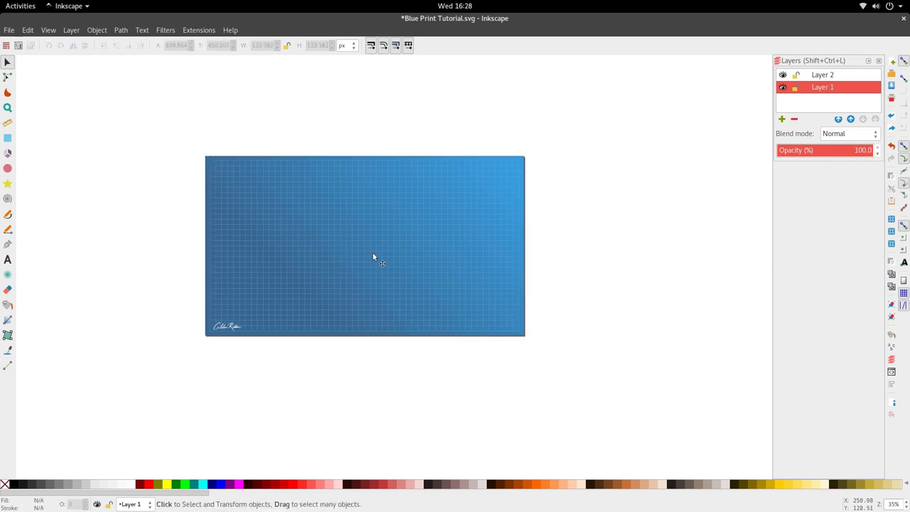
pyautogui.click(826, 75)
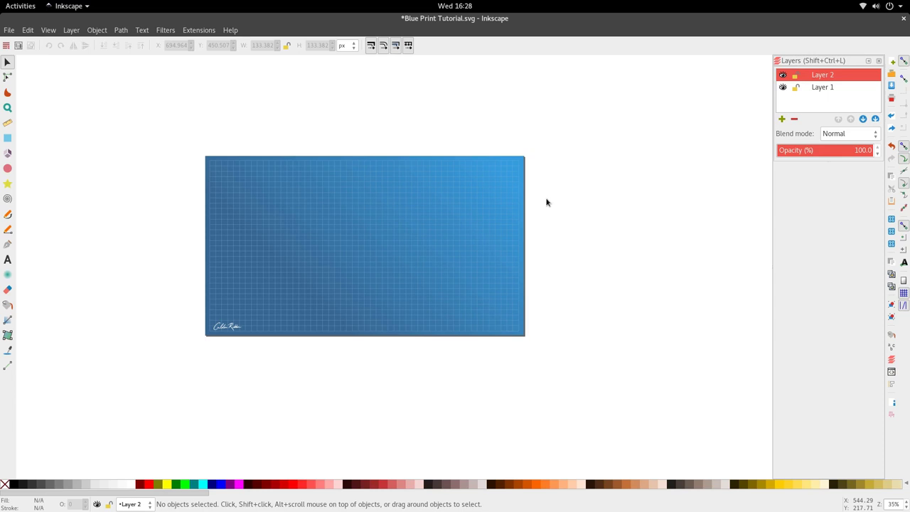
pyautogui.hotkey('ctrl', 'z')
pyautogui.scroll(3, 306, 256)
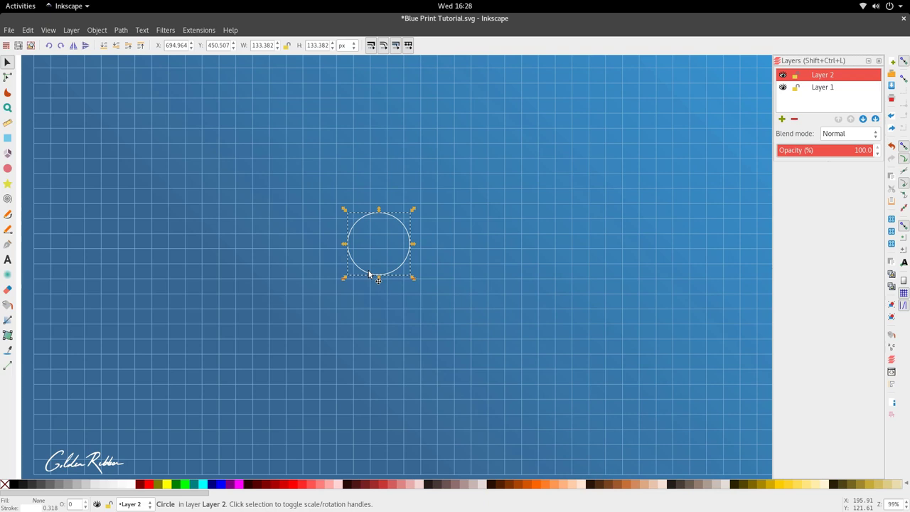
pyautogui.click(368, 274)
pyautogui.keyDown('ctrl'); pyautogui.scroll(-3, 362, 264); pyautogui.keyUp('ctrl')
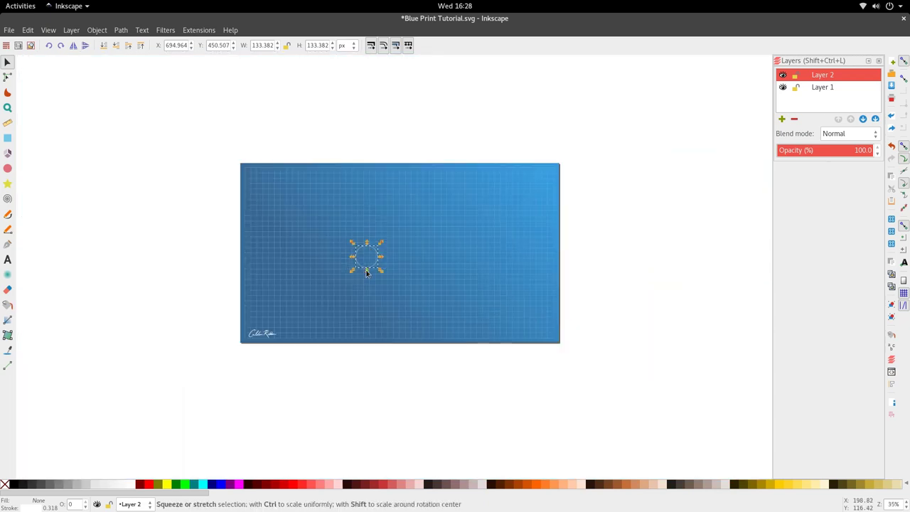
pyautogui.scroll(3, 394, 375)
pyautogui.keyDown('ctrl'); pyautogui.scroll(2, 394, 379); pyautogui.keyUp('ctrl')
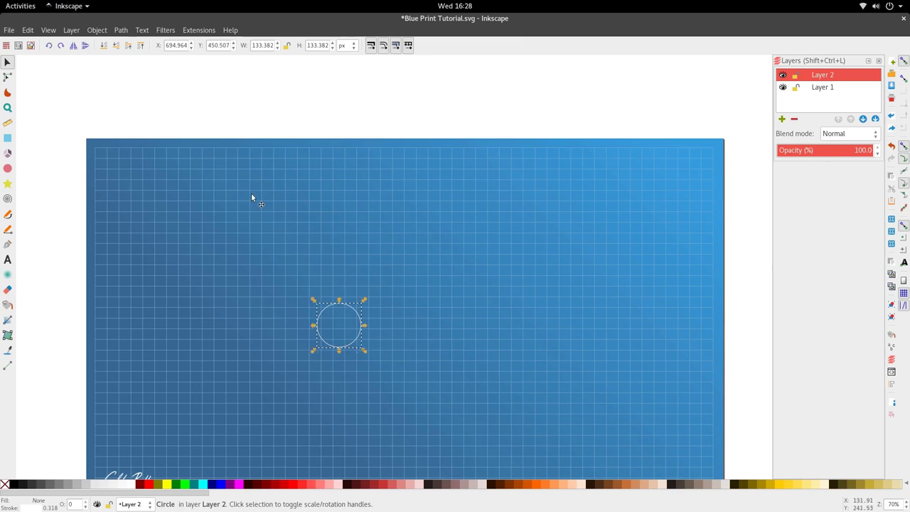
# Open the recent file Blue Print Tutorial.svg and close its window again
pyautogui.click(9, 30)
pyautogui.moveTo(21, 84)
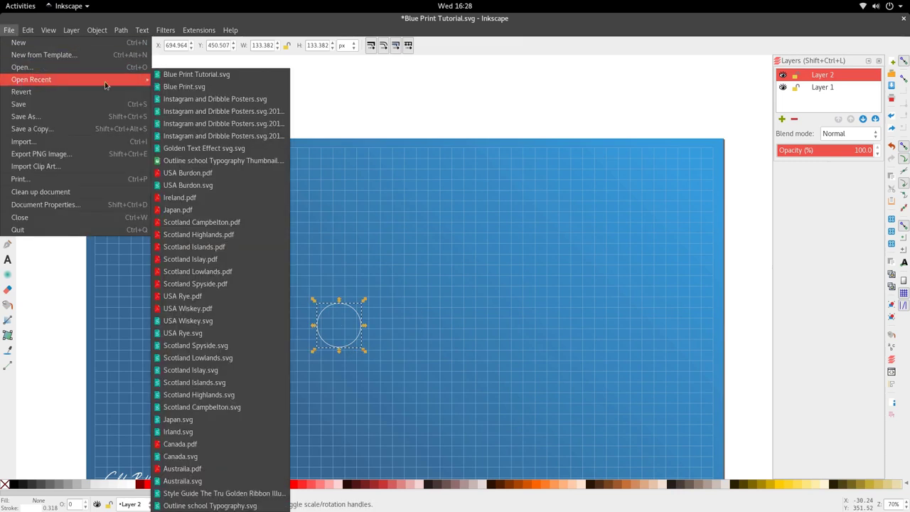
pyautogui.click(272, 79)
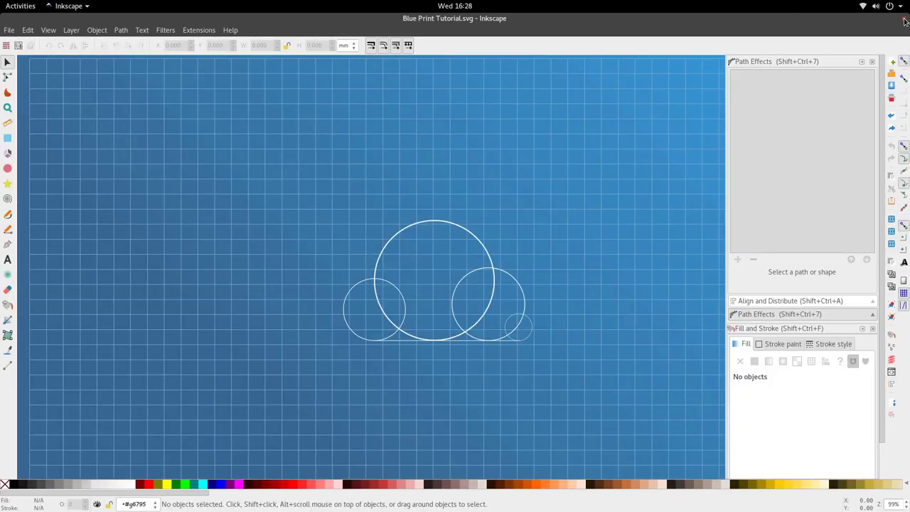
pyautogui.click(904, 20)
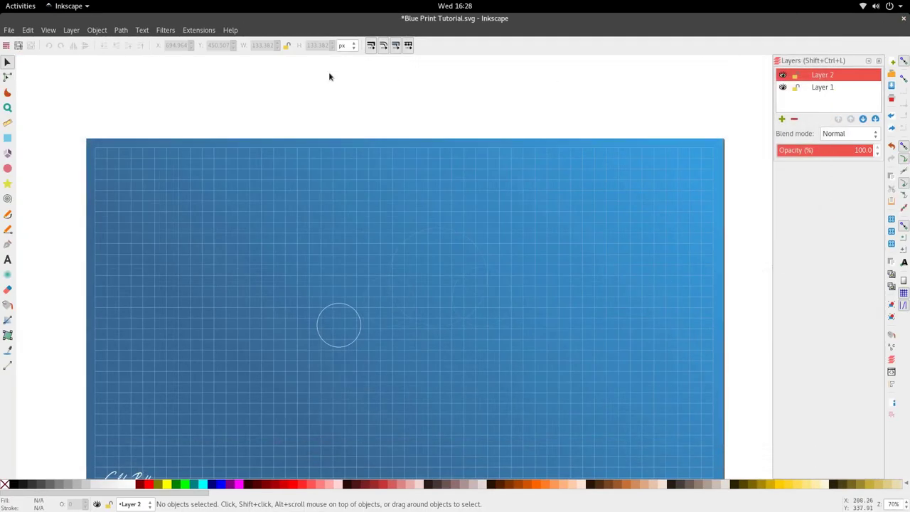
# Open the recent file Blue Print.svg
pyautogui.click(8, 30)
pyautogui.moveTo(16, 79)
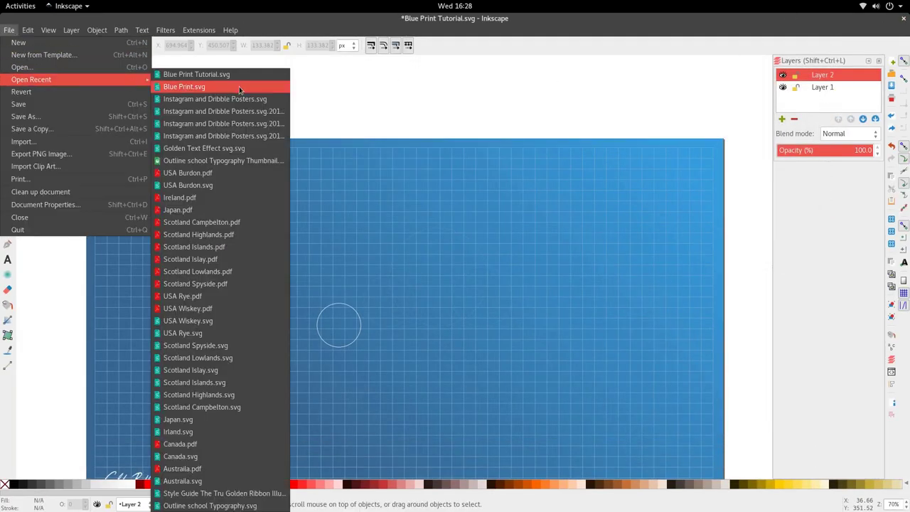
pyautogui.click(274, 75)
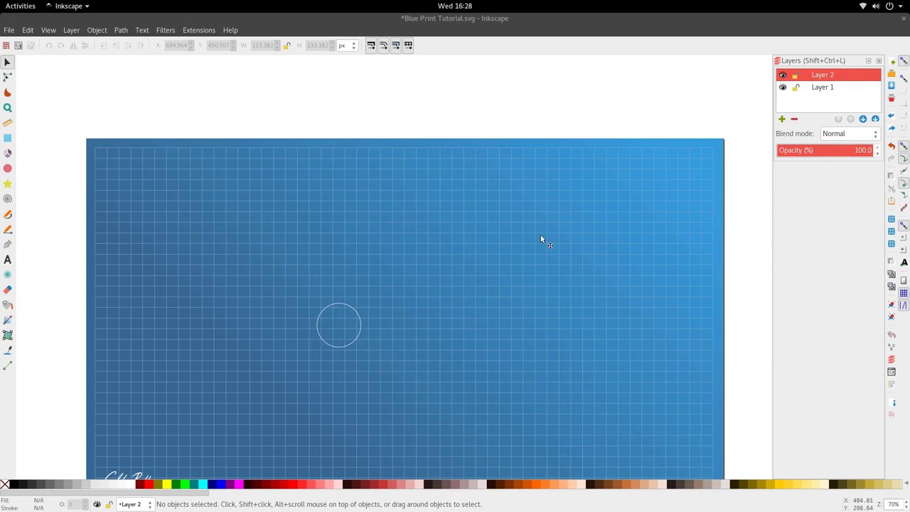
# Duplicate the circle on Layer 2, enlarge the copy to about 285 px, and shift it rightward along the same baseline
pyautogui.click(337, 346)
pyautogui.scroll(-6, 355, 235)
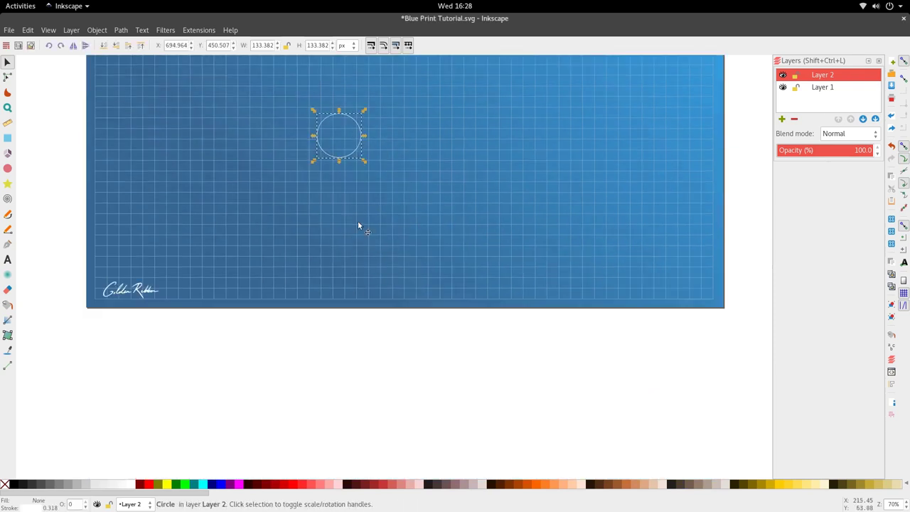
pyautogui.scroll(5, 363, 185)
pyautogui.press('ctrl')
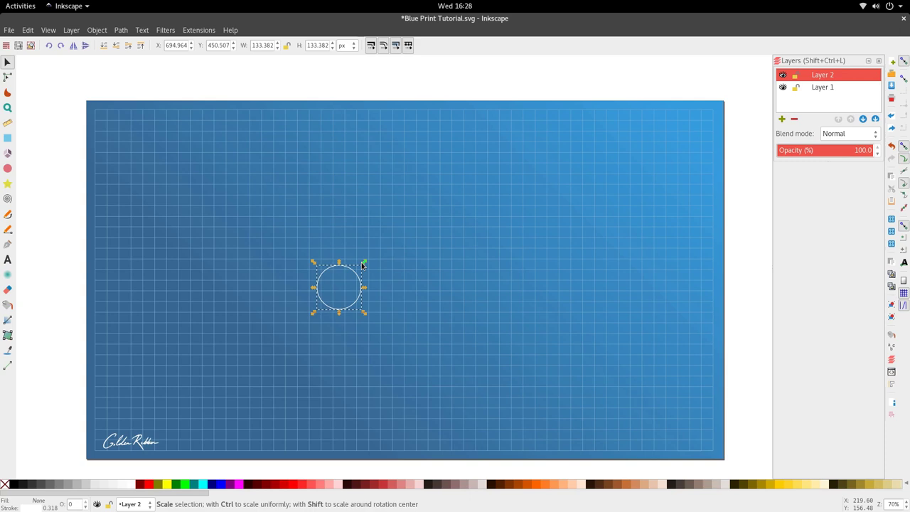
pyautogui.hotkey('ctrl', 'shift')
pyautogui.moveTo(362, 263); pyautogui.dragTo(474, 217)
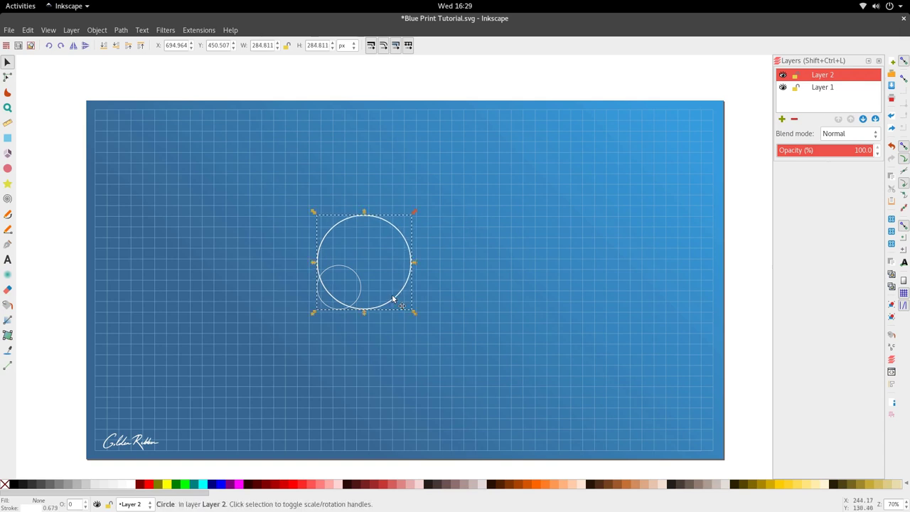
pyautogui.moveTo(396, 300); pyautogui.dragTo(415, 293)
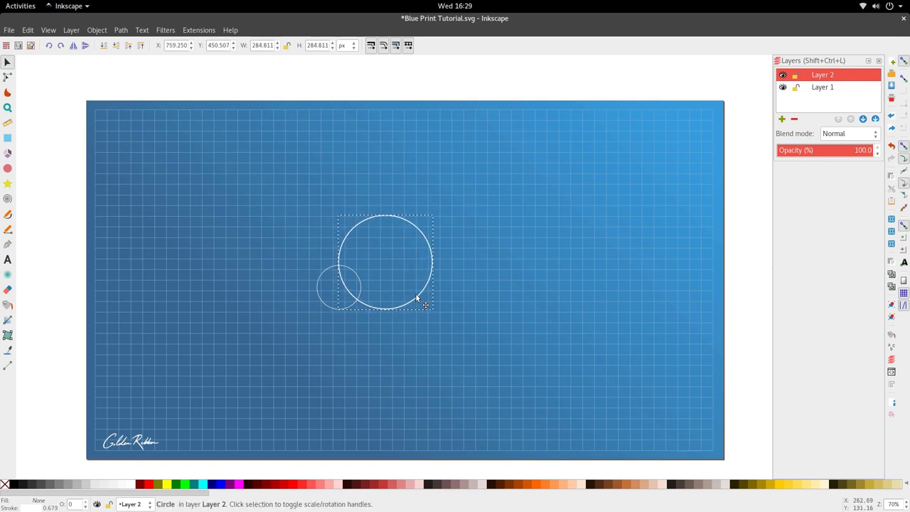
# Duplicate the small circle and place the copy, scaled to about 159 px, over the large circle's lower right edge
pyautogui.click(338, 310)
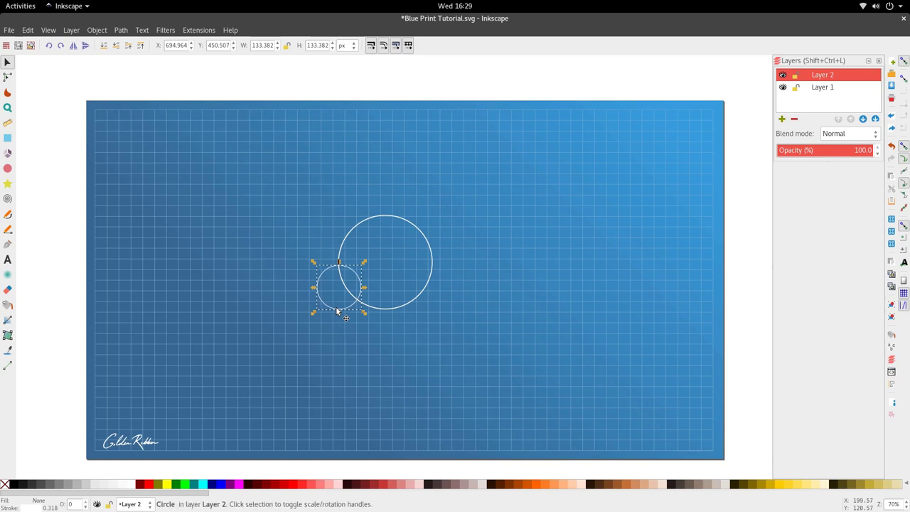
pyautogui.moveTo(342, 311); pyautogui.dragTo(430, 306)
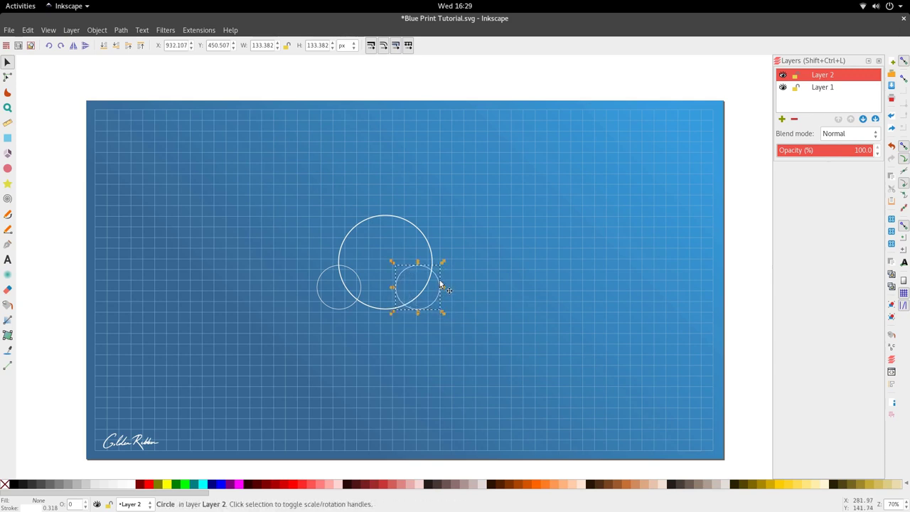
pyautogui.moveTo(441, 263); pyautogui.dragTo(459, 257)
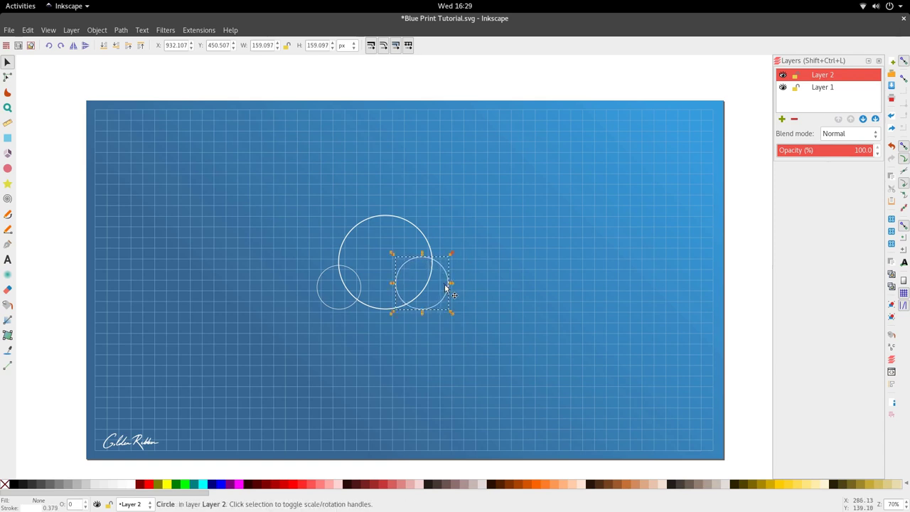
pyautogui.moveTo(447, 288); pyautogui.dragTo(455, 290)
# Duplicate the original small circle again, move the copy to the far right end of the row, and shrink it to about 74 px
pyautogui.click(343, 310)
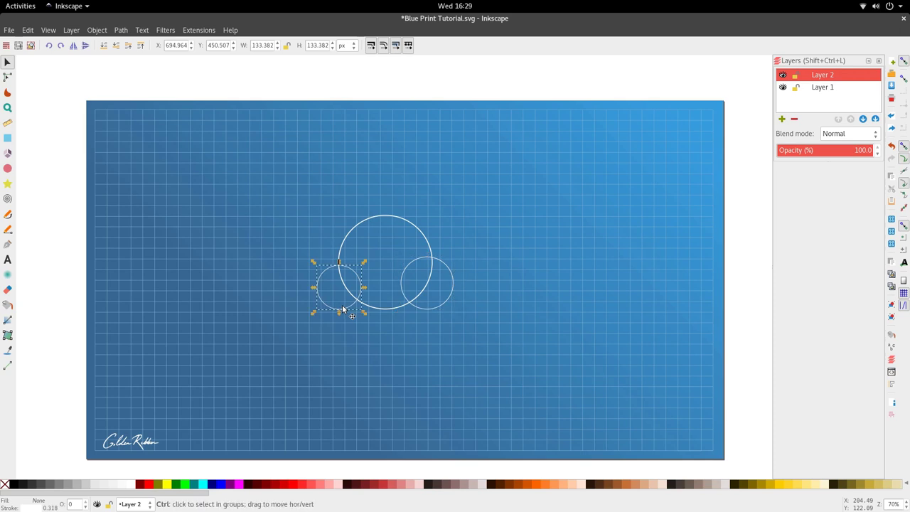
pyautogui.hotkey('ctrl', 'd')
pyautogui.moveTo(343, 309); pyautogui.dragTo(466, 309)
pyautogui.keyDown('ctrl'); pyautogui.scroll(3, 487, 292); pyautogui.keyUp('ctrl')
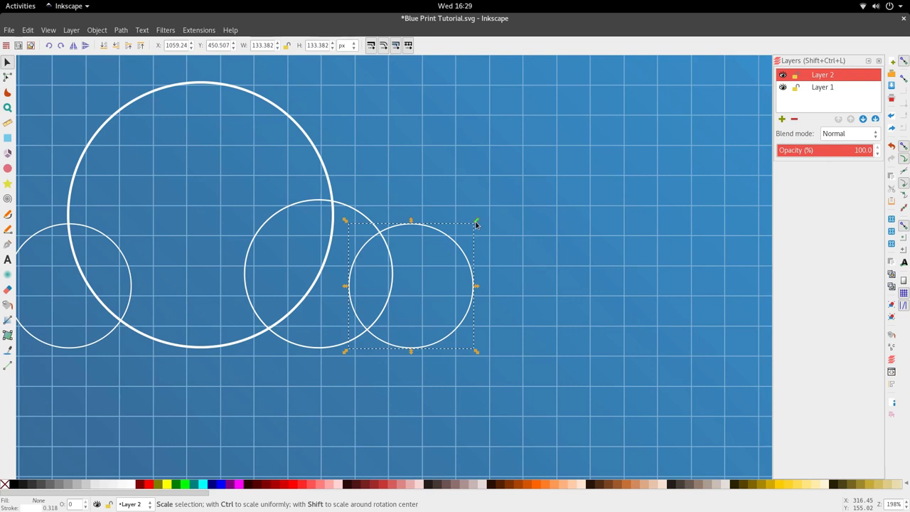
pyautogui.moveTo(476, 225); pyautogui.dragTo(439, 277)
pyautogui.scroll(-3, 439, 277)
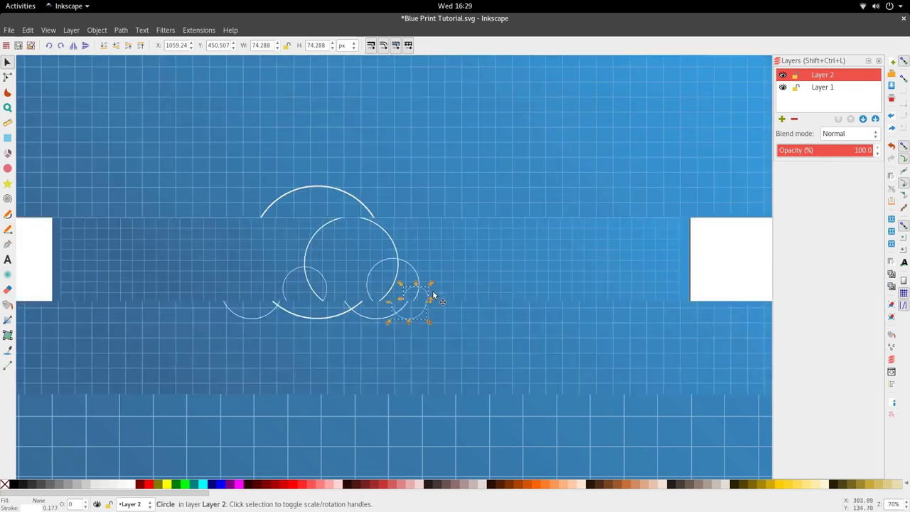
pyautogui.scroll(2, 327, 311)
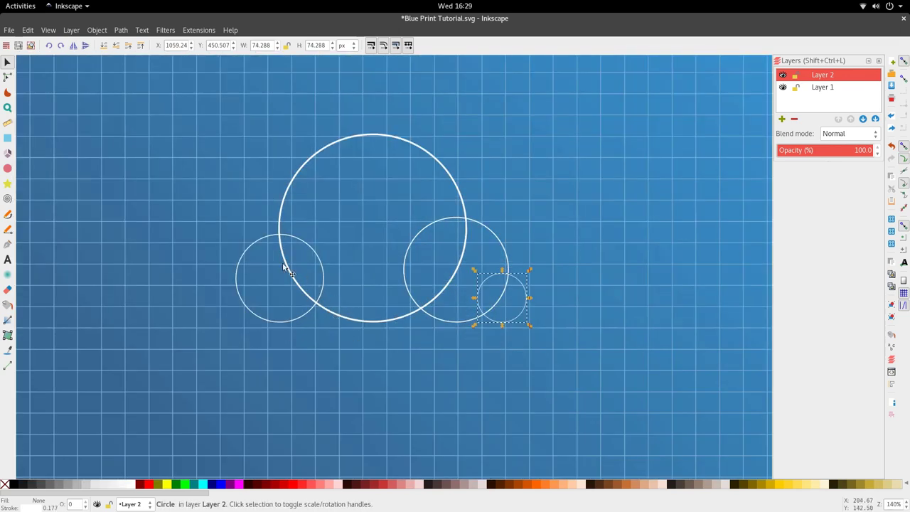
# Close the Layers dialog and turn snapping off and back on, with the Bezier tool active
pyautogui.click(2, 237)
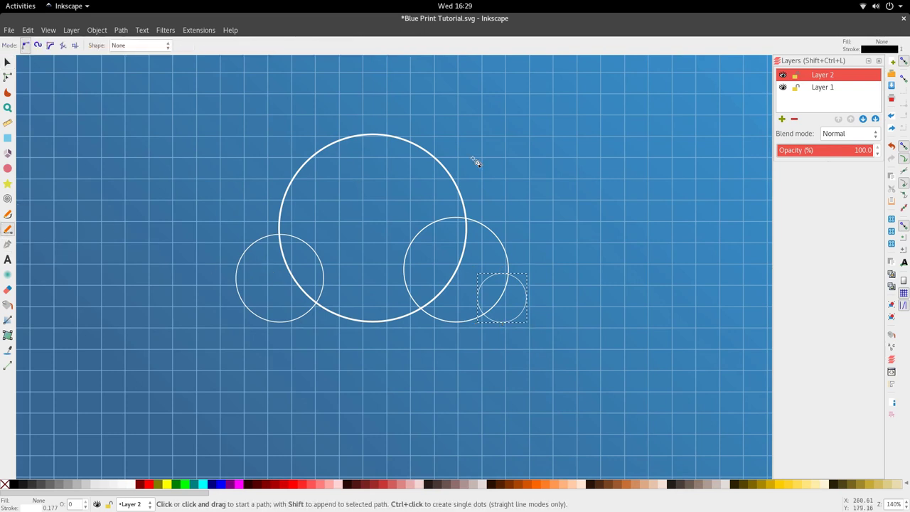
pyautogui.click(879, 62)
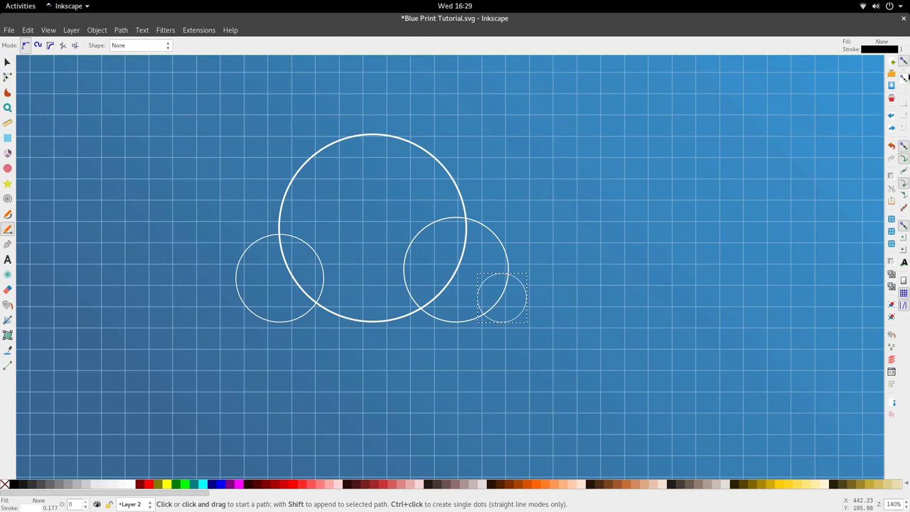
pyautogui.click(904, 61)
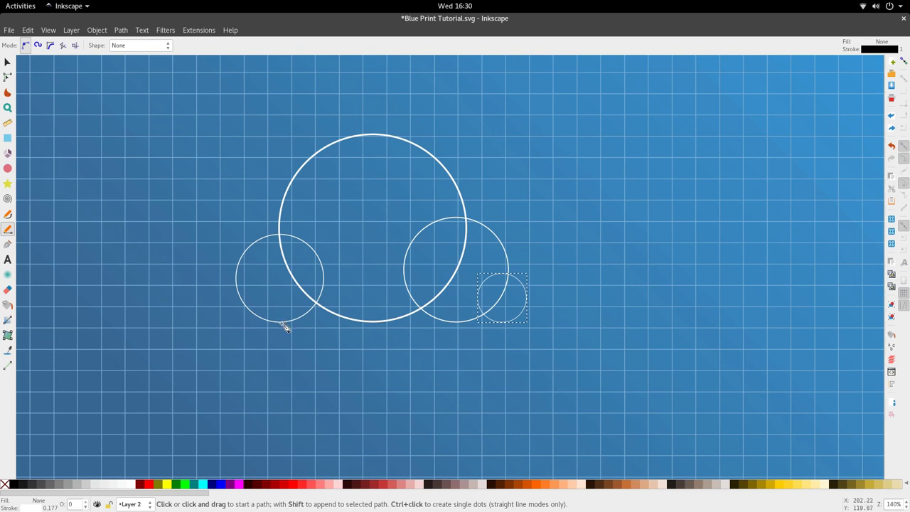
pyautogui.click(903, 63)
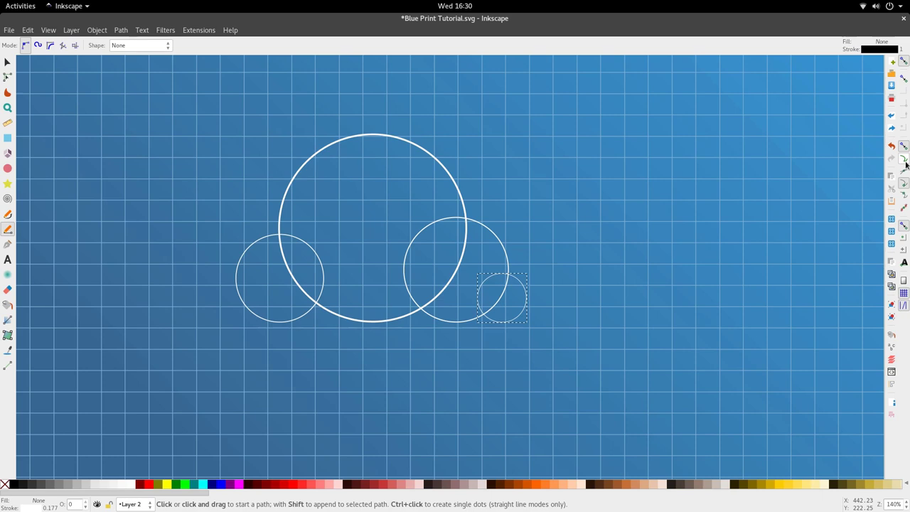
# Draw a horizontal straight line about 91 mm long from the leftmost circle's lowest point to the smallest circle's lowest point
pyautogui.scroll(3, 306, 321)
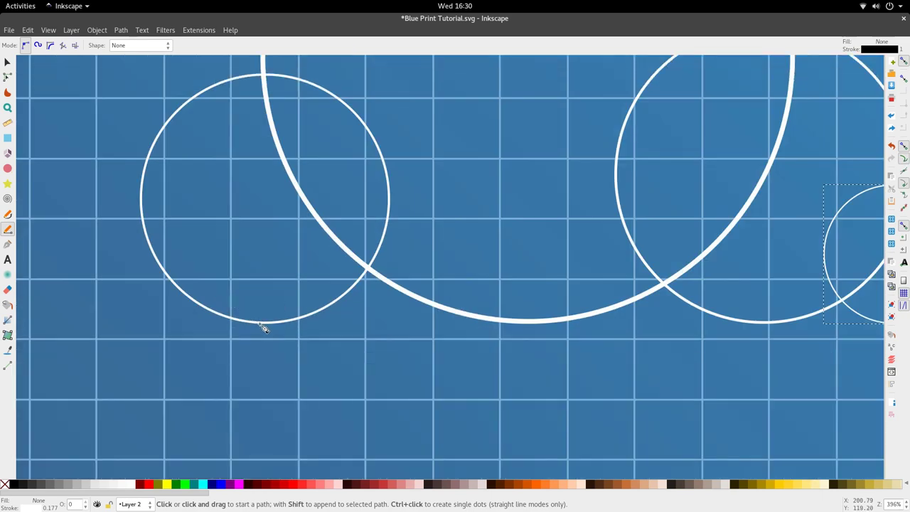
pyautogui.click(261, 324)
pyautogui.scroll(-3, 263, 325)
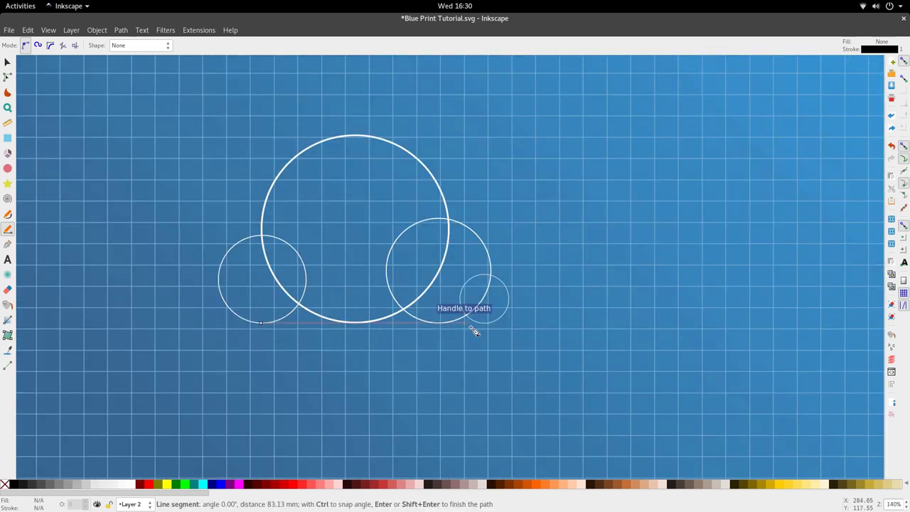
pyautogui.scroll(2, 480, 328)
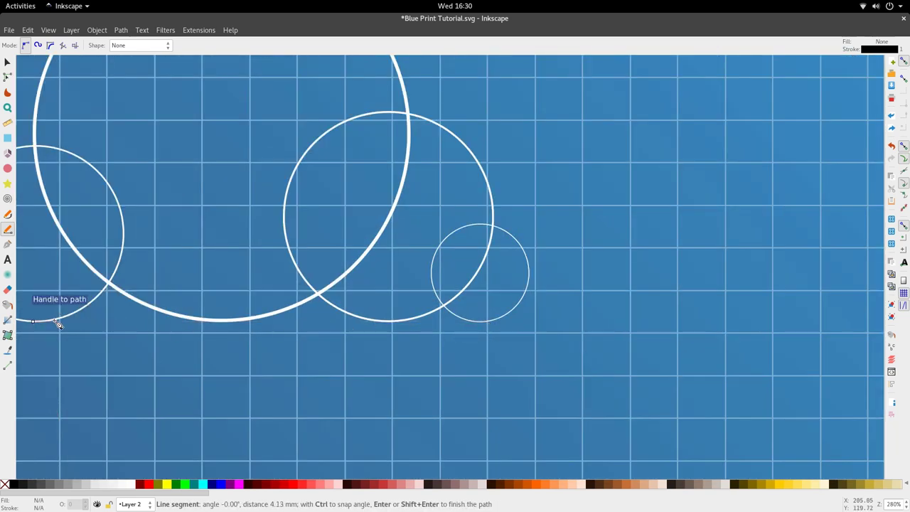
pyautogui.doubleClick(488, 327)
pyautogui.scroll(-1, 487, 325)
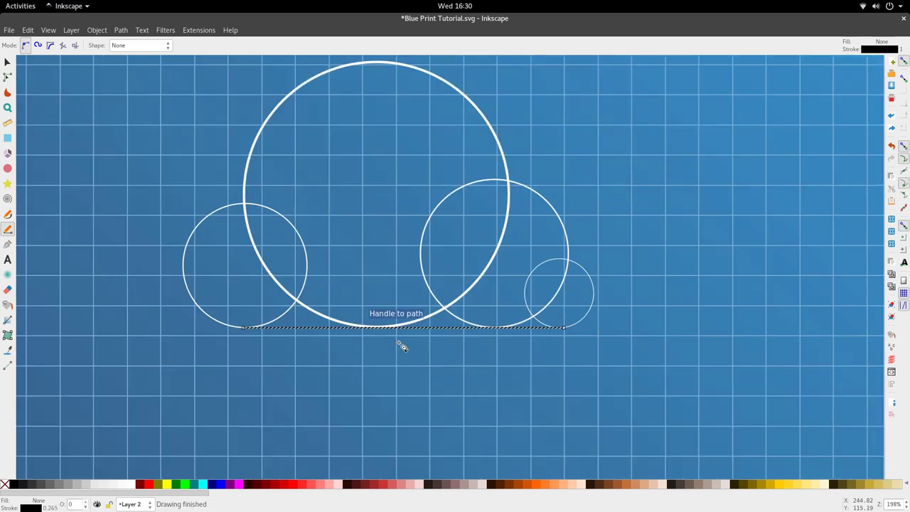
# Colour the new baseline's stroke white by sampling a circle outline with the color picker
pyautogui.press('d')
pyautogui.scroll(4, 398, 334)
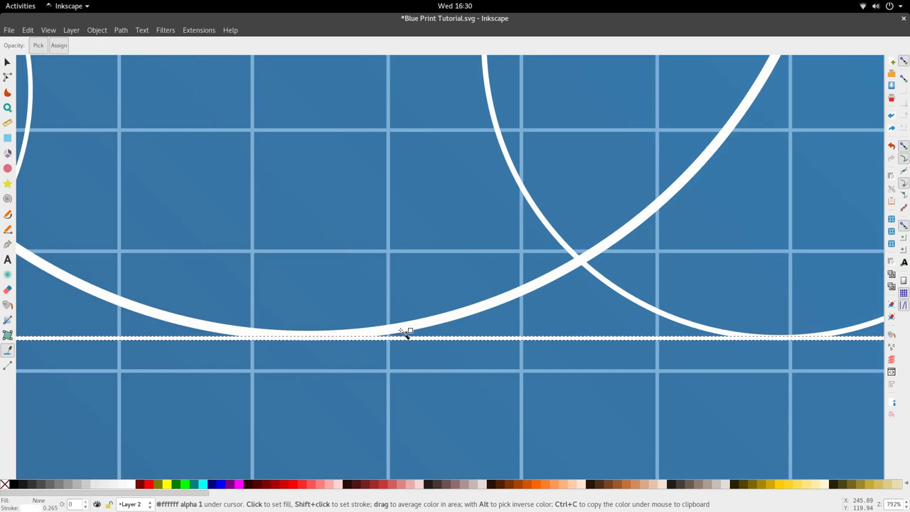
pyautogui.scroll(-5, 405, 333)
pyautogui.press('s')
pyautogui.scroll(3, 402, 344)
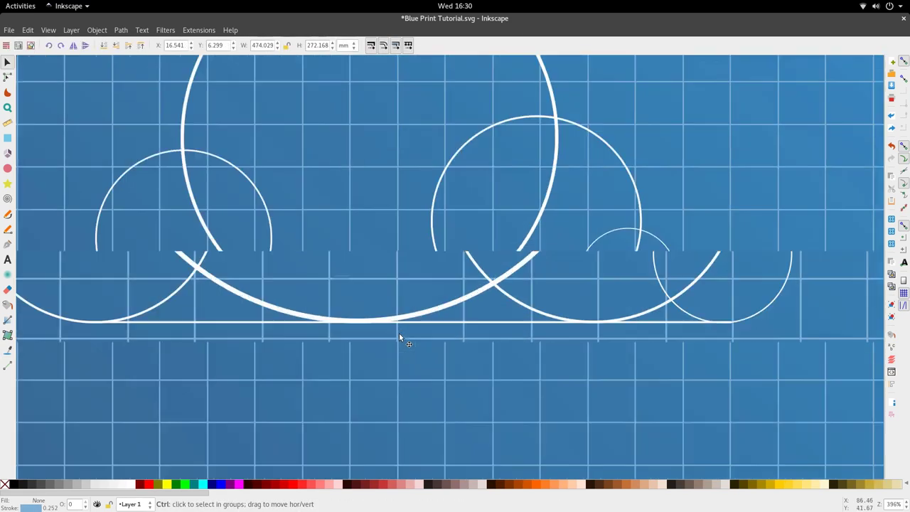
pyautogui.scroll(-1, 398, 334)
pyautogui.scroll(-2, 426, 327)
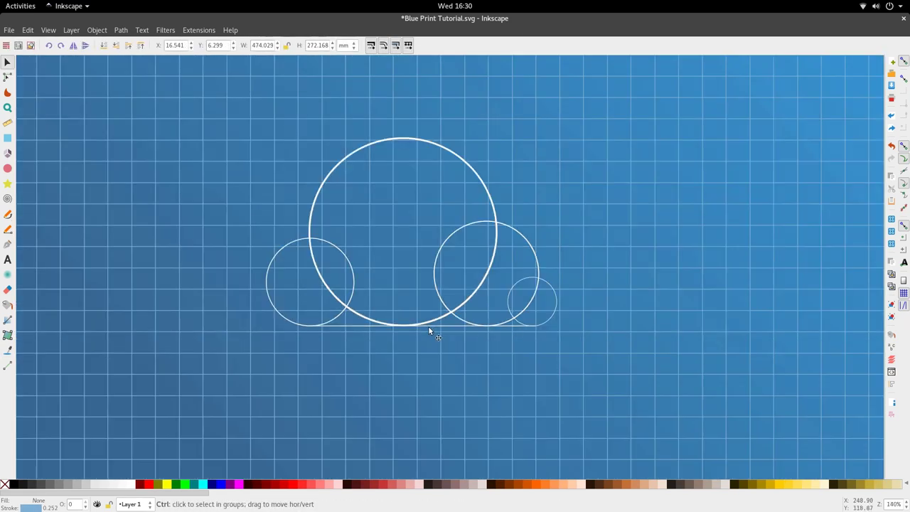
pyautogui.scroll(-1, 428, 326)
pyautogui.press('n')
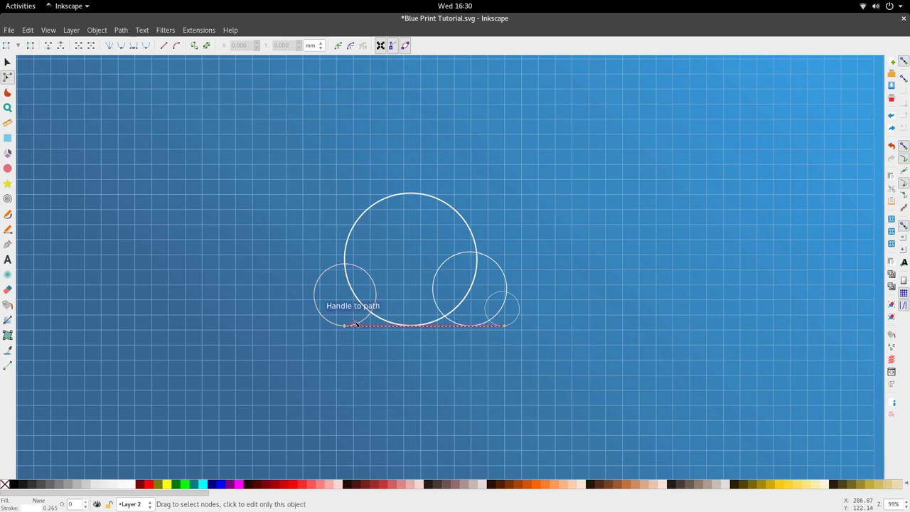
pyautogui.press('s')
pyautogui.click(377, 289)
pyautogui.keyDown('shift'); pyautogui.click(361, 221); pyautogui.keyUp('shift')
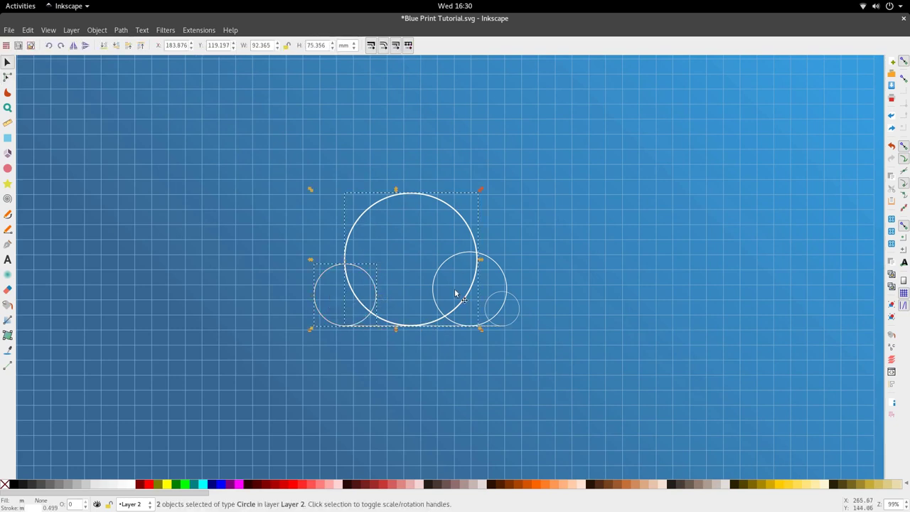
# Continue the baseline path from its left end into a closed rectangle about 91 mm wide and 15 mm high above the baseline
pyautogui.scroll(2, 419, 332)
pyautogui.click(310, 318)
pyautogui.press('n')
pyautogui.scroll(4, 271, 328)
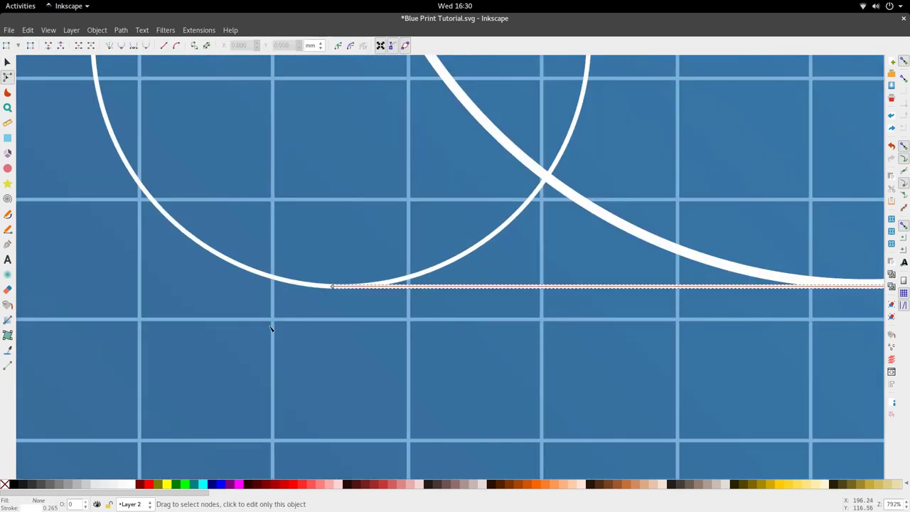
pyautogui.press('p')
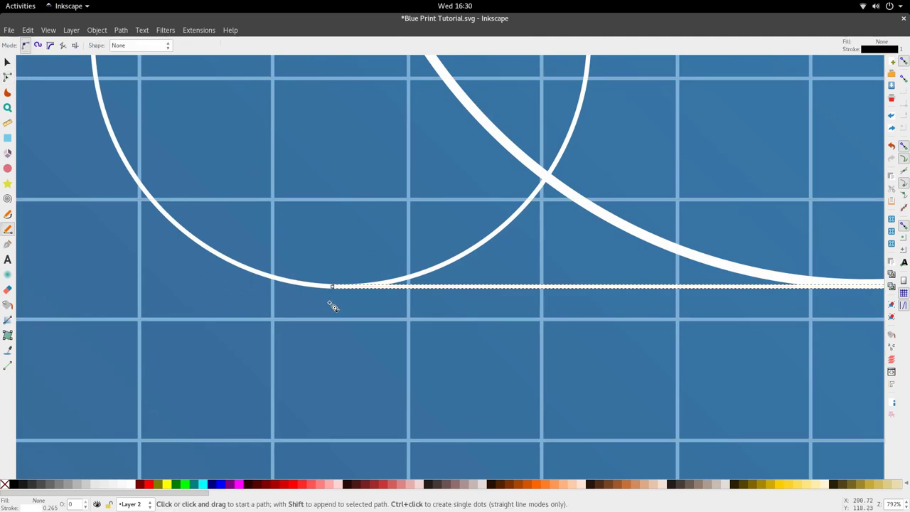
pyautogui.scroll(3, 331, 286)
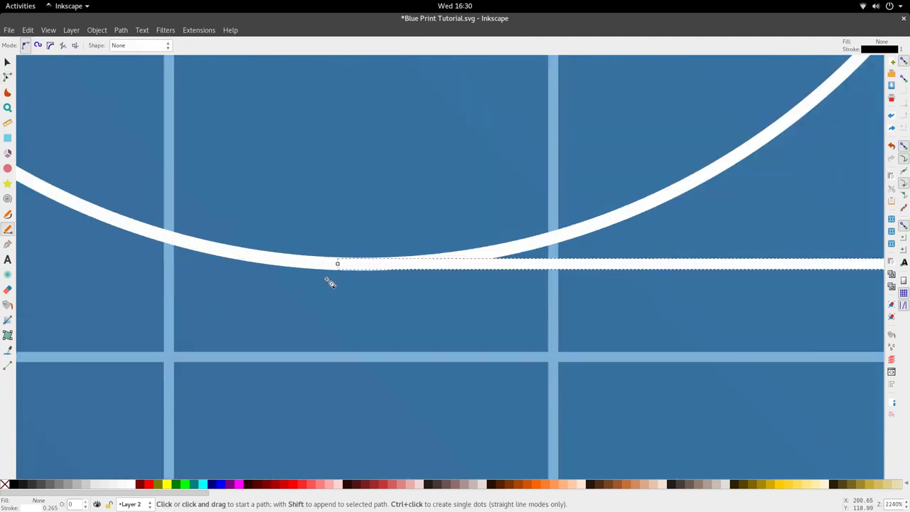
pyautogui.click(339, 263)
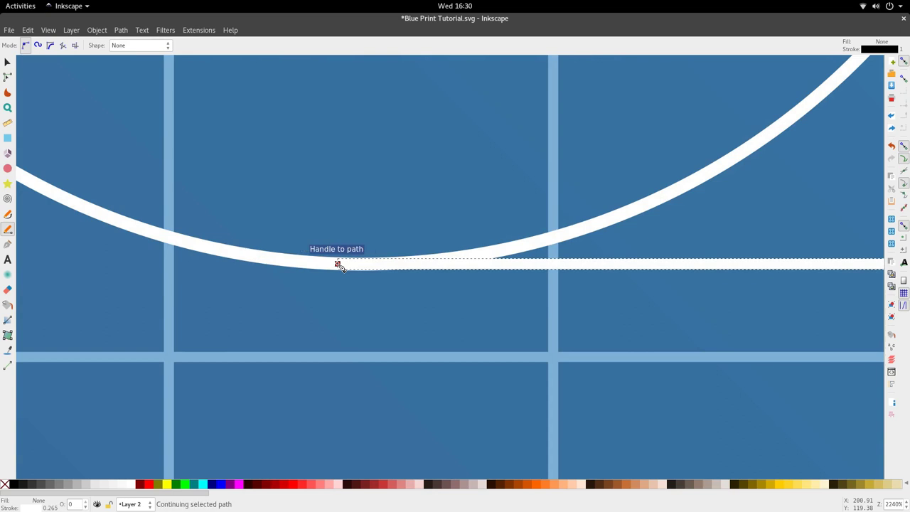
pyautogui.scroll(-7, 340, 264)
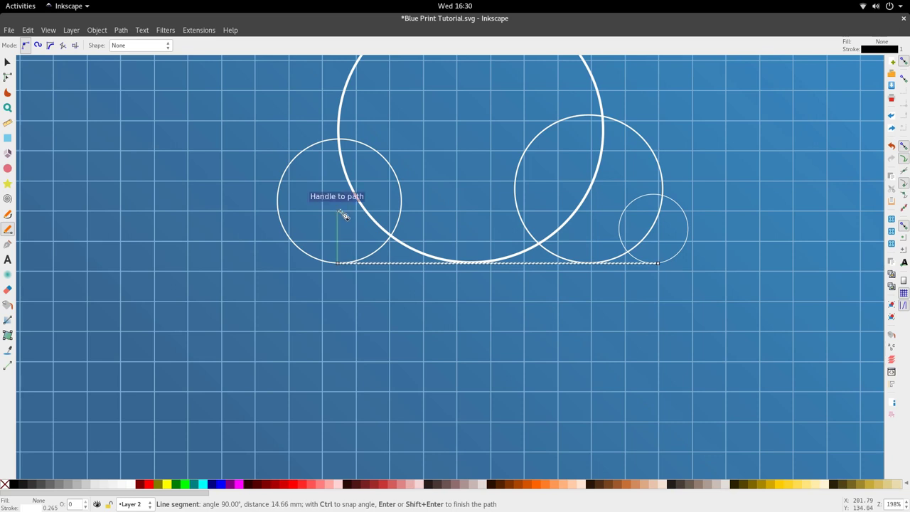
pyautogui.click(343, 216)
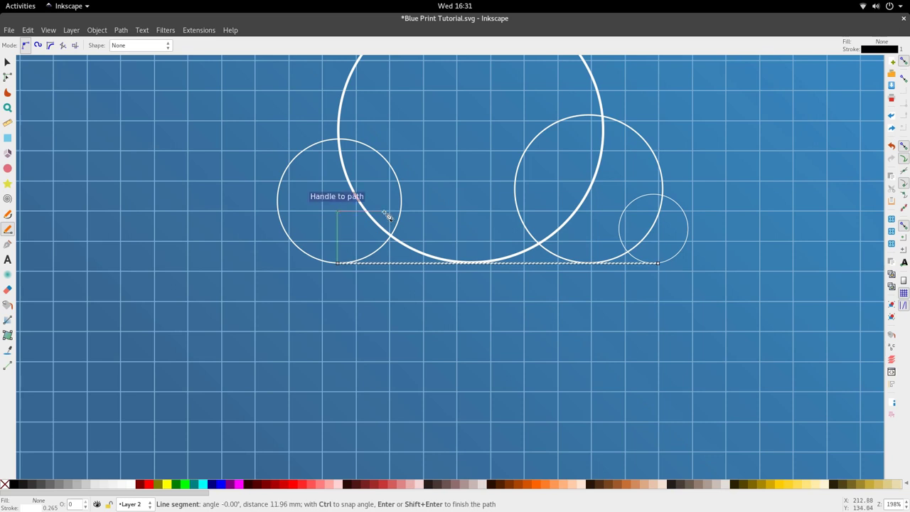
pyautogui.click(660, 211)
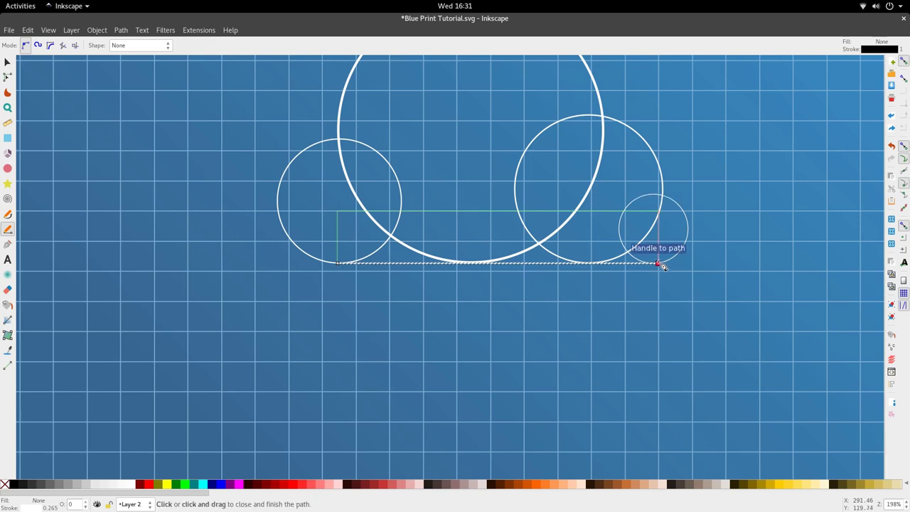
pyautogui.click(662, 266)
pyautogui.scroll(-2, 386, 293)
pyautogui.press('s')
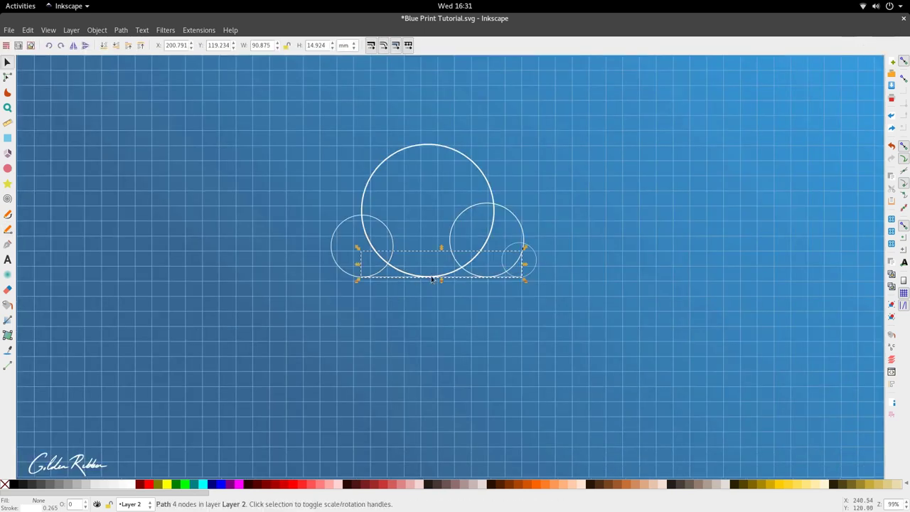
# Select all four circles of the cloud construction and duplicate them in place
pyautogui.scroll(2, 458, 277)
pyautogui.press('n')
pyautogui.scroll(4, 336, 295)
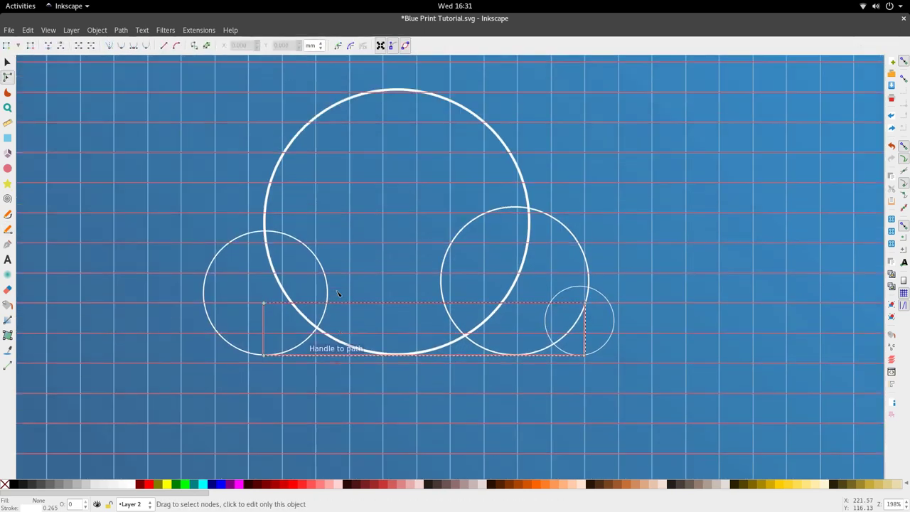
pyautogui.scroll(-4, 337, 295)
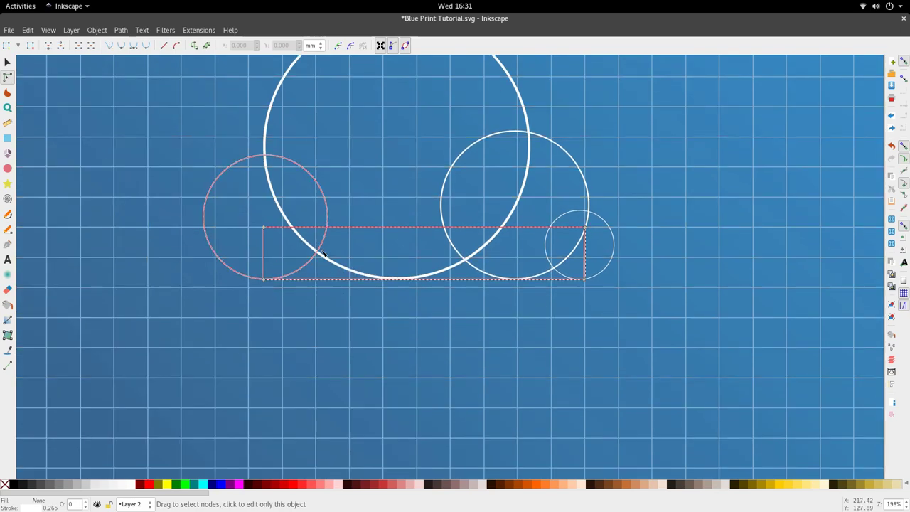
pyautogui.scroll(-2, 321, 254)
pyautogui.keyDown('shift'); pyautogui.click(303, 235); pyautogui.keyUp('shift')
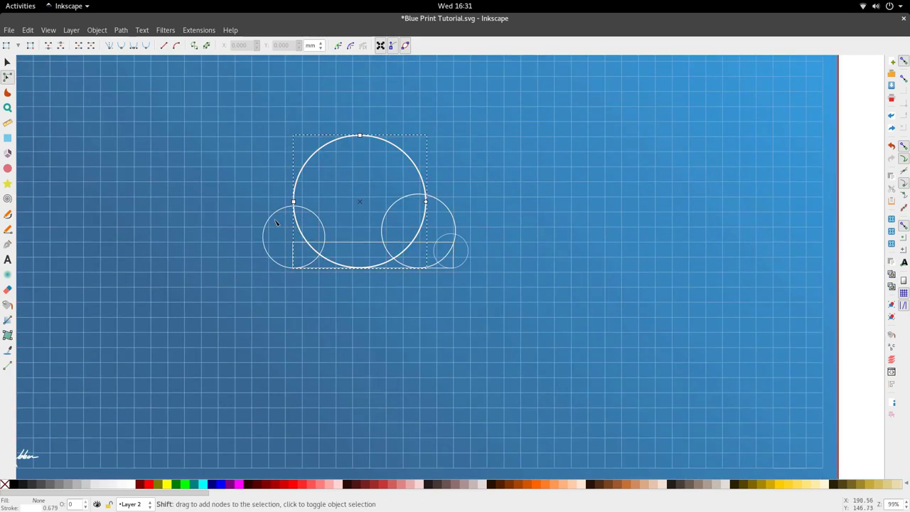
pyautogui.keyDown('shift'); pyautogui.click(264, 234); pyautogui.keyUp('shift')
pyautogui.keyDown('shift'); pyautogui.click(394, 212); pyautogui.keyUp('shift')
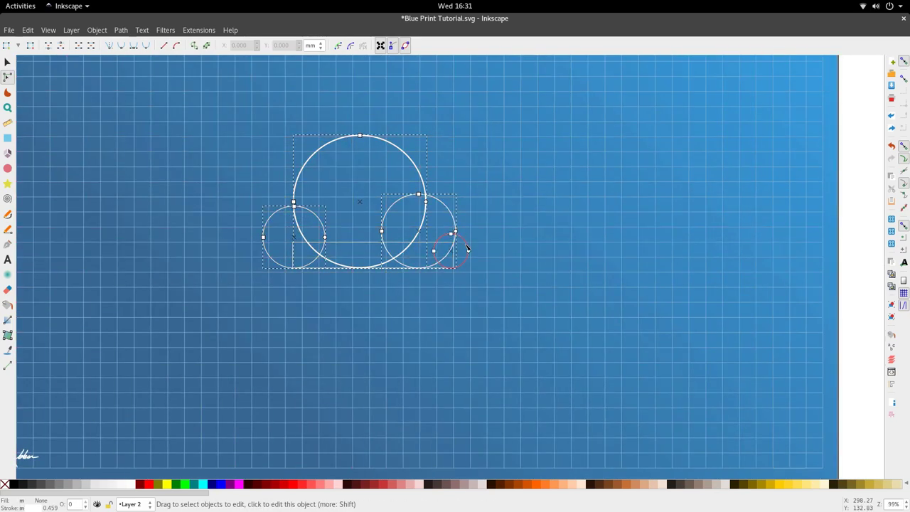
pyautogui.keyDown('shift'); pyautogui.click(457, 249); pyautogui.keyUp('shift')
pyautogui.press('s')
pyautogui.scroll(2, 351, 227)
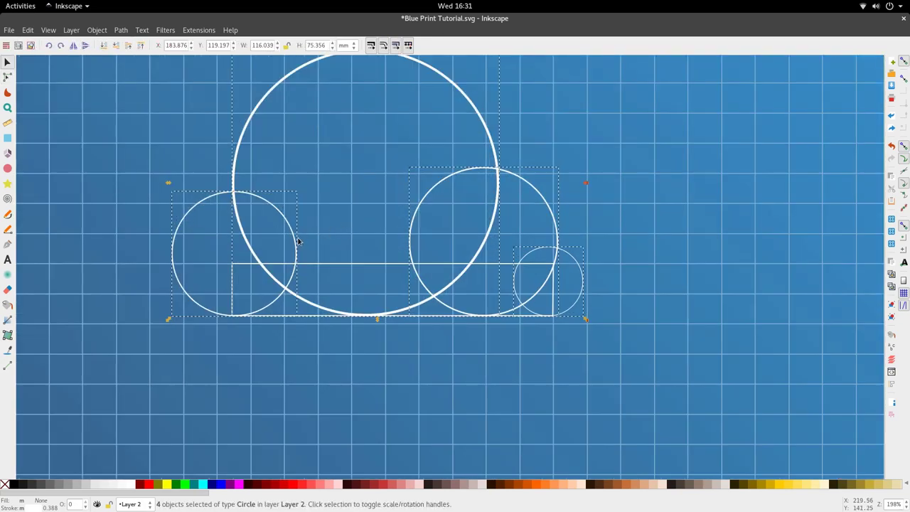
pyautogui.scroll(-2, 325, 234)
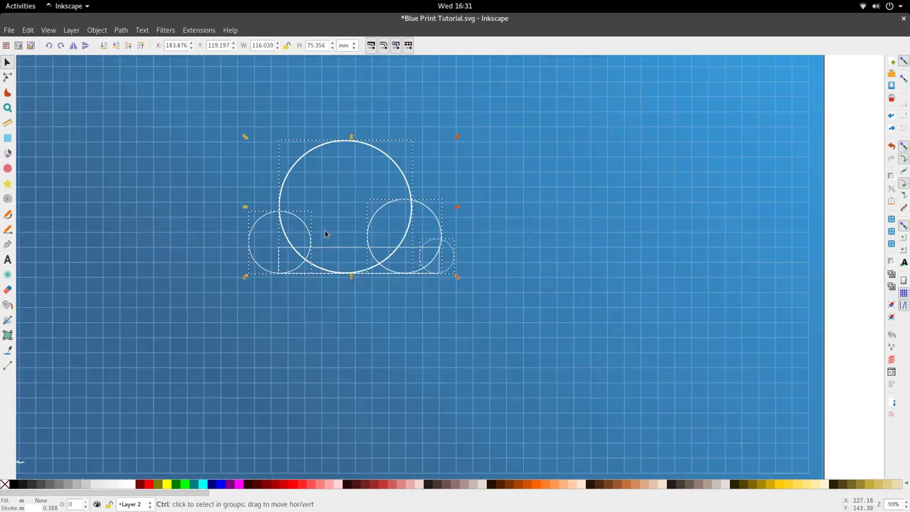
# Add the thin baseline rectangle to the duplicated circles' selection and unite them into a single cloud outline with Union
pyautogui.scroll(2, 328, 257)
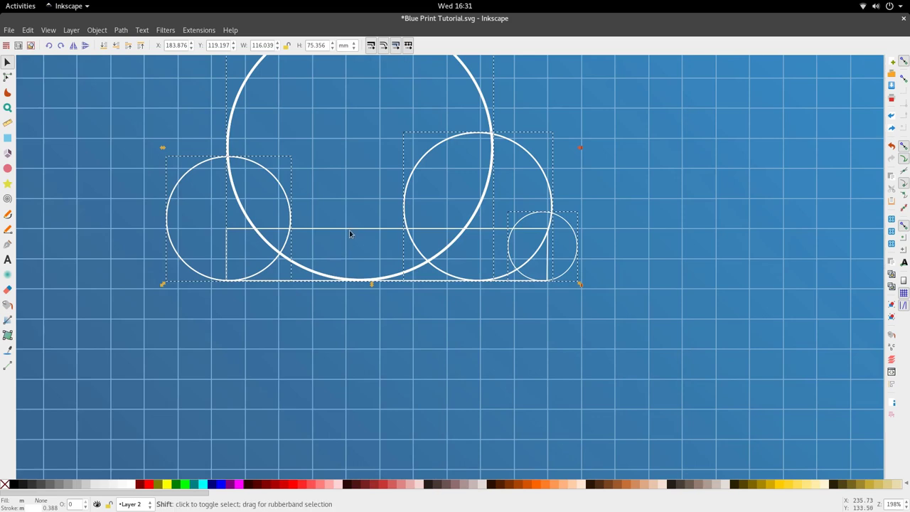
pyautogui.keyDown('shift'); pyautogui.click(351, 230); pyautogui.keyUp('shift')
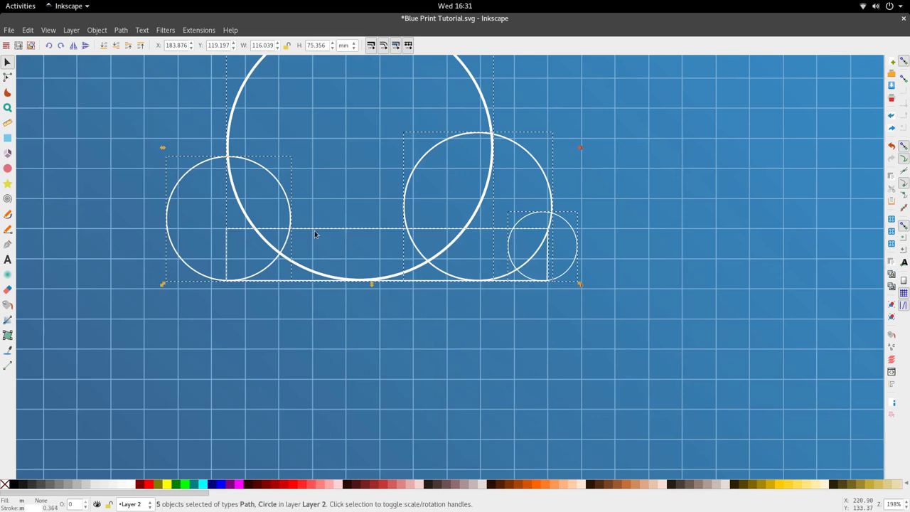
pyautogui.scroll(-3, 331, 279)
pyautogui.scroll(2, 307, 239)
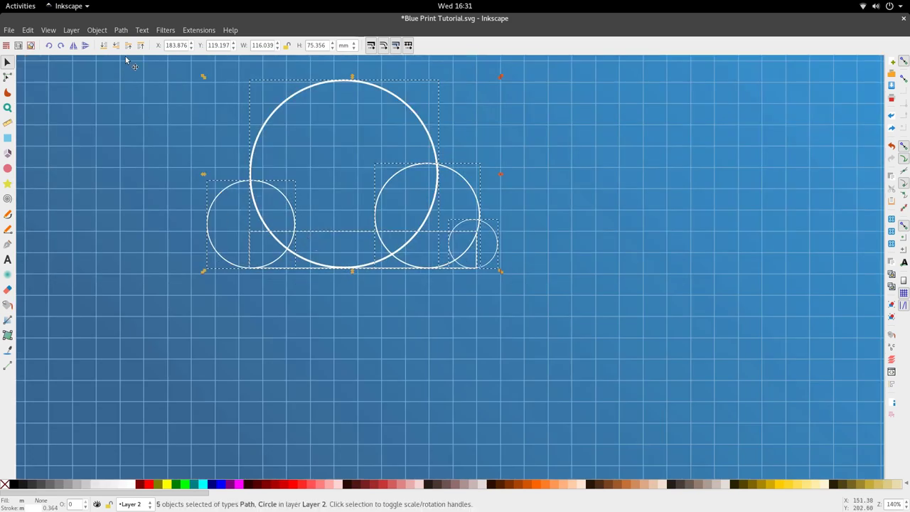
pyautogui.click(121, 30)
pyautogui.click(135, 93)
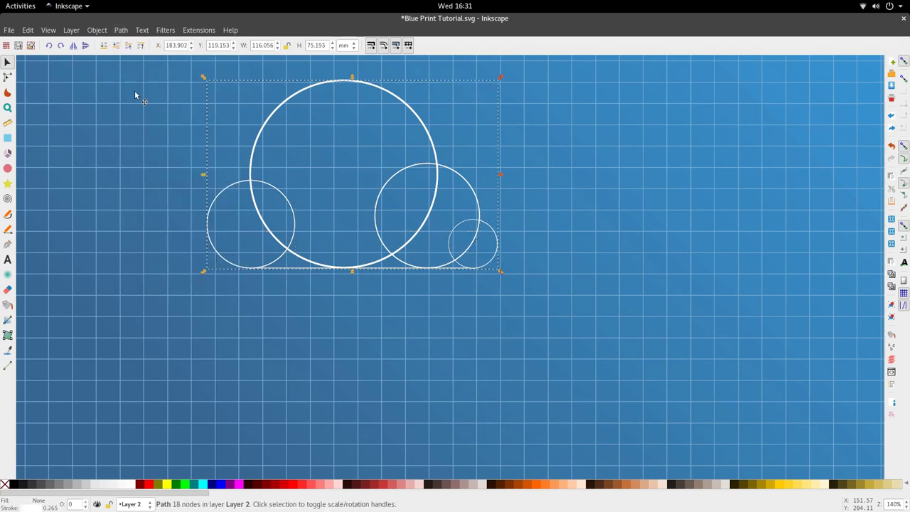
# Try to move the large circle sideways out from the united cloud outline
pyautogui.scroll(-3, 305, 284)
pyautogui.scroll(2, 305, 282)
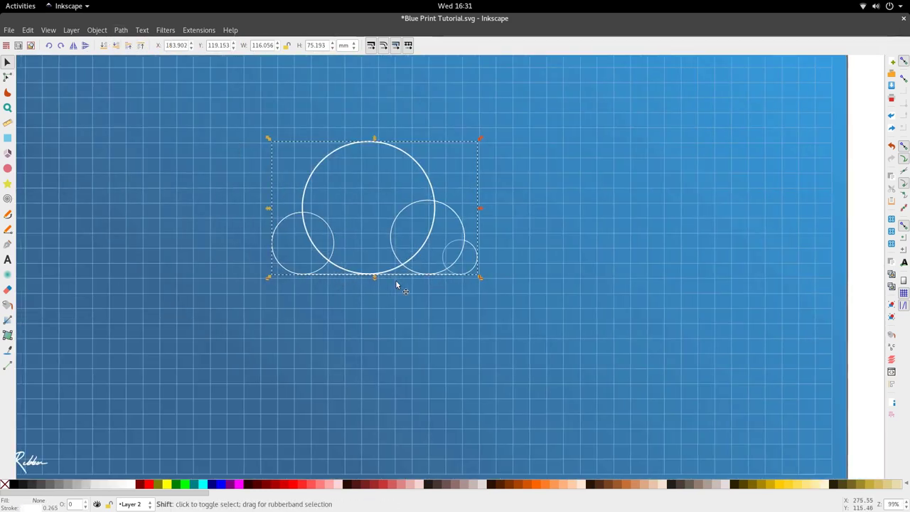
pyautogui.hscroll(-1, 396, 284)
pyautogui.scroll(2, 436, 264)
pyautogui.scroll(-1, 450, 260)
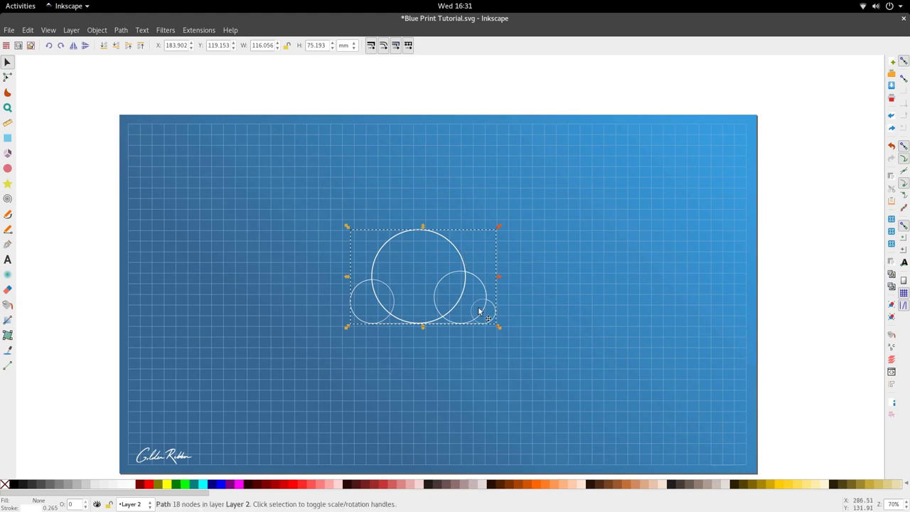
pyautogui.press('ctrl')
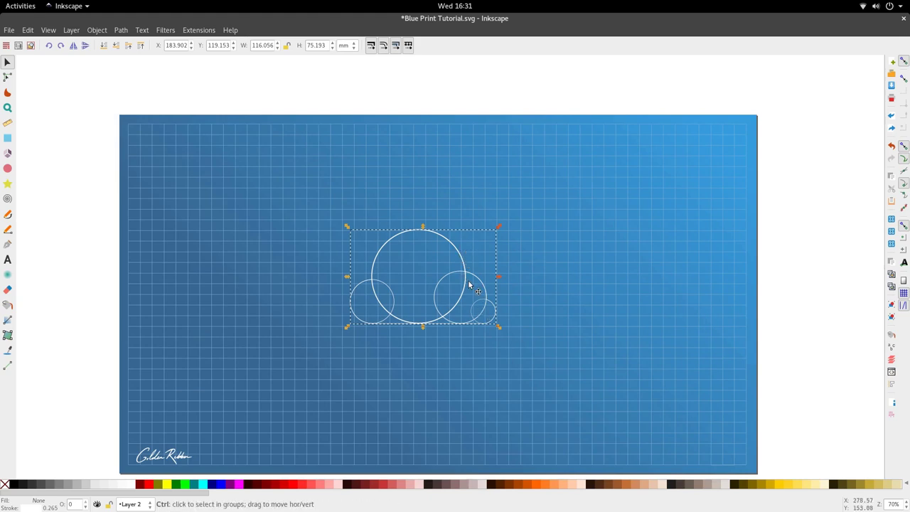
pyautogui.keyDown('ctrl'); pyautogui.click(466, 284); pyautogui.keyUp('ctrl')
pyautogui.click(463, 285)
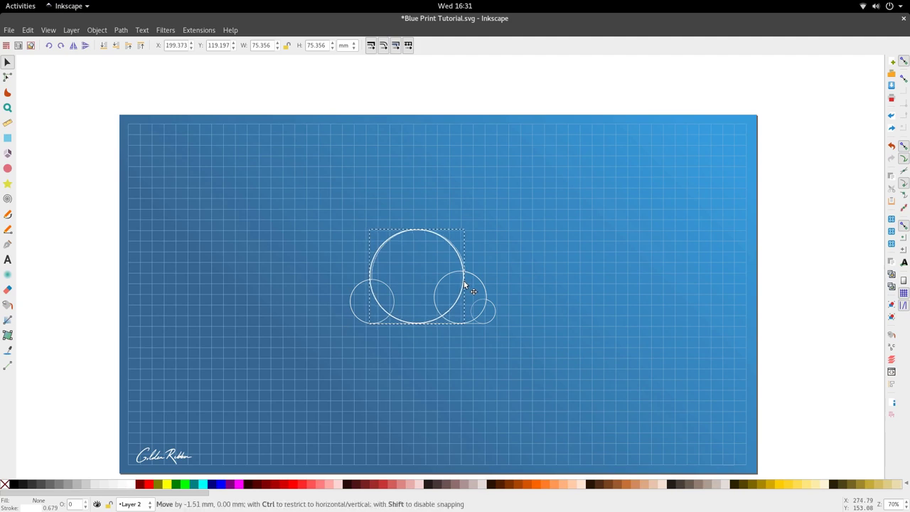
# Move the united cloud outline into the empty area beside the original circles and undo the move
pyautogui.click(459, 325)
pyautogui.doubleClick(469, 324)
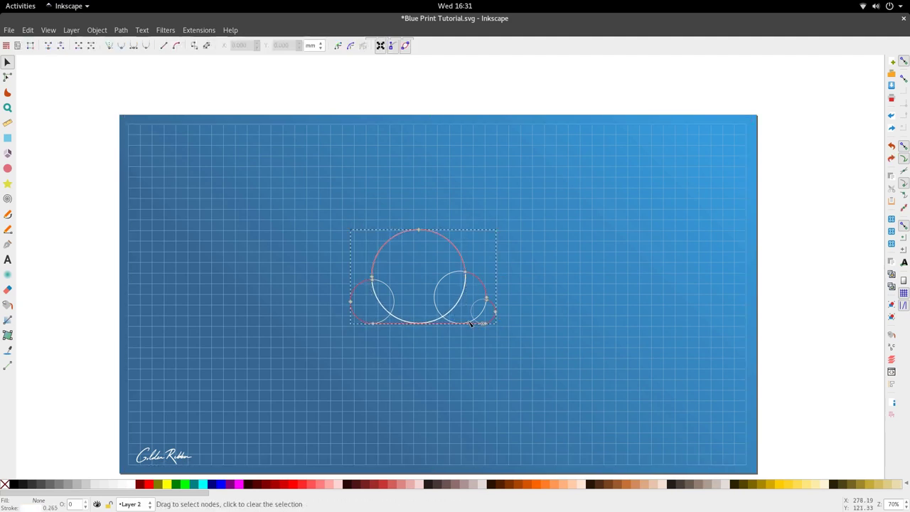
pyautogui.press('s')
pyautogui.hotkey('ctrl', 'd')
pyautogui.hotkey('ctrl', '+')
pyautogui.moveTo(488, 293); pyautogui.dragTo(277, 322)
pyautogui.click(254, 327)
pyautogui.scroll(2, 263, 314)
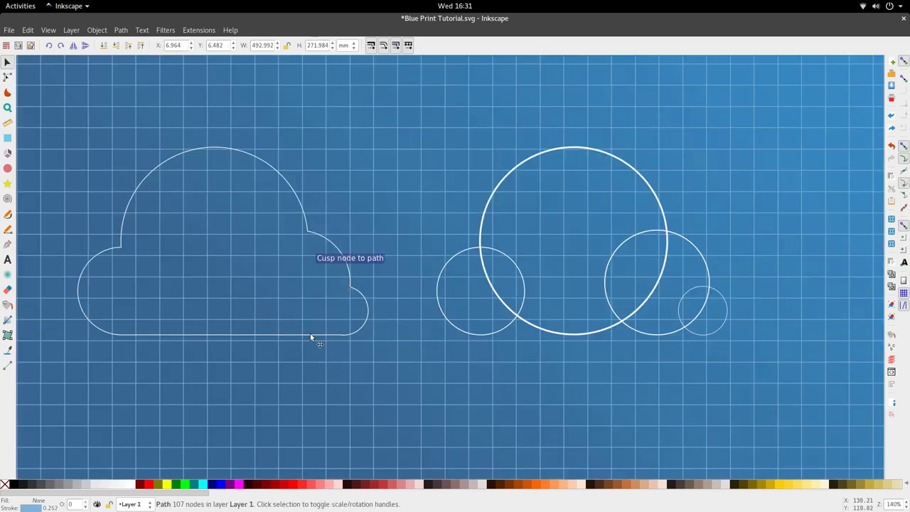
pyautogui.scroll(-3, 311, 306)
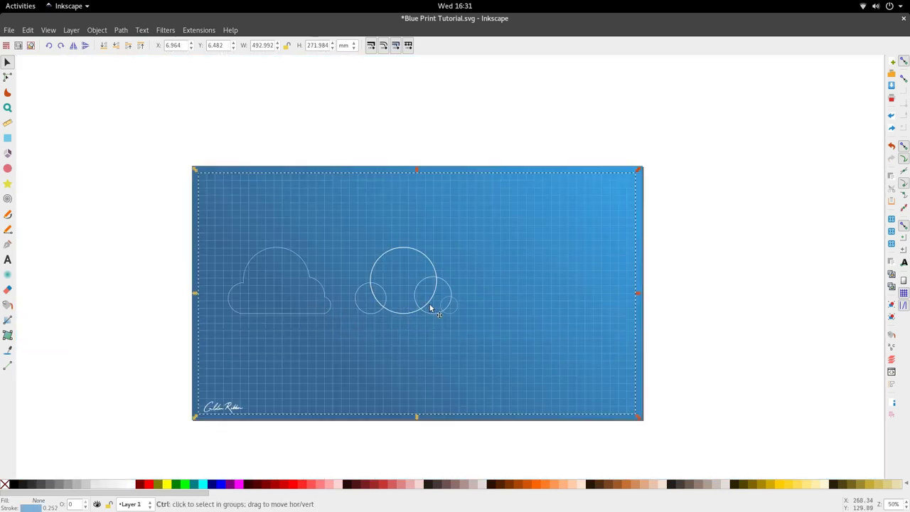
pyautogui.scroll(3, 429, 308)
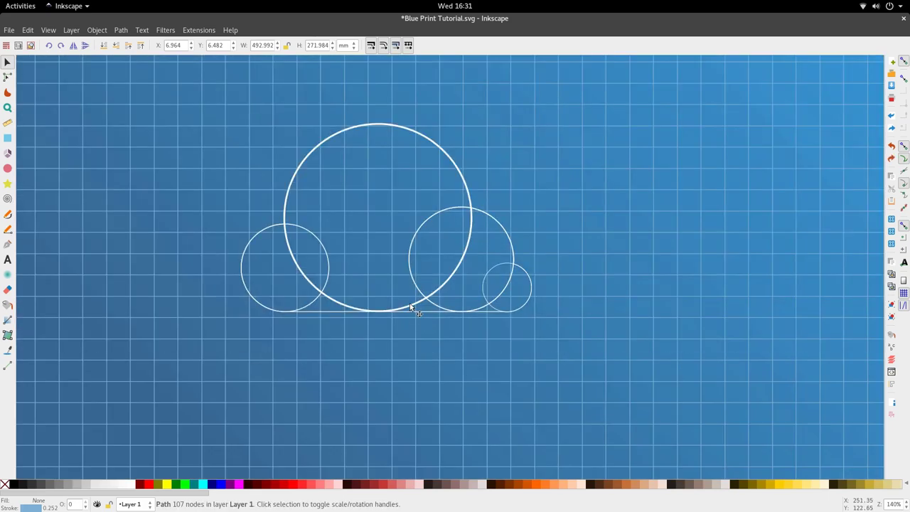
# Select the united cloud outline by its base line and set its stroke width to 1 mm
pyautogui.doubleClick(417, 311)
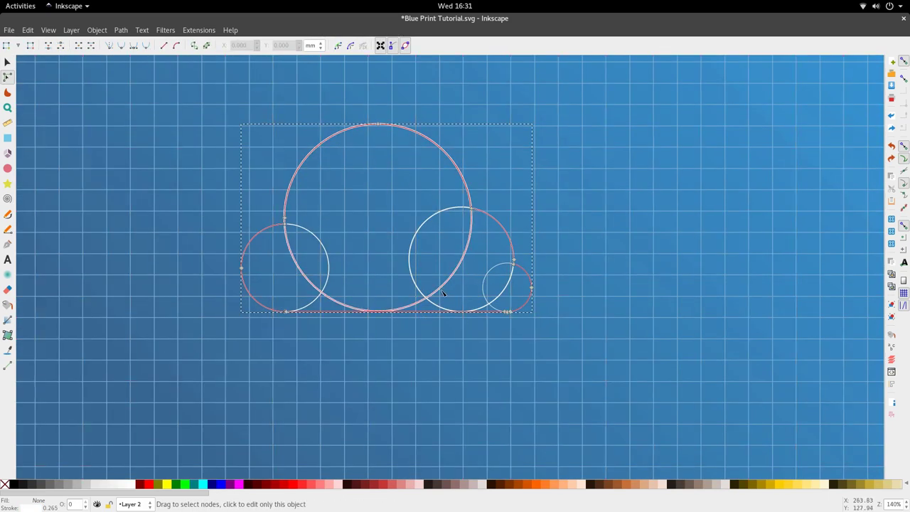
pyautogui.click(97, 30)
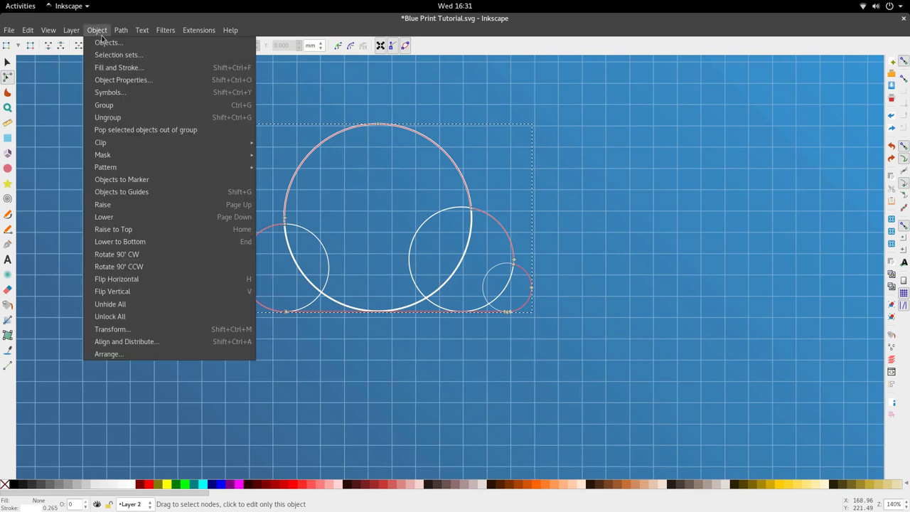
pyautogui.click(111, 67)
pyautogui.click(818, 75)
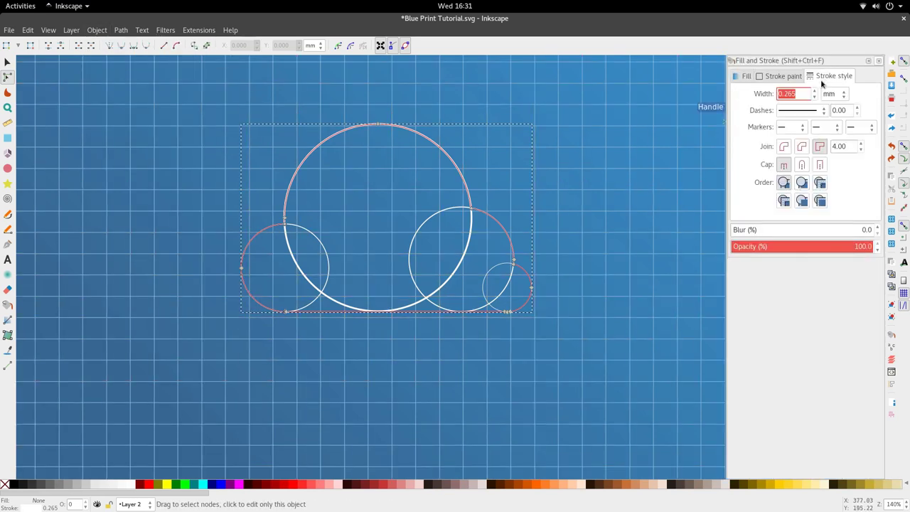
pyautogui.doubleClick(794, 94)
pyautogui.write('1')
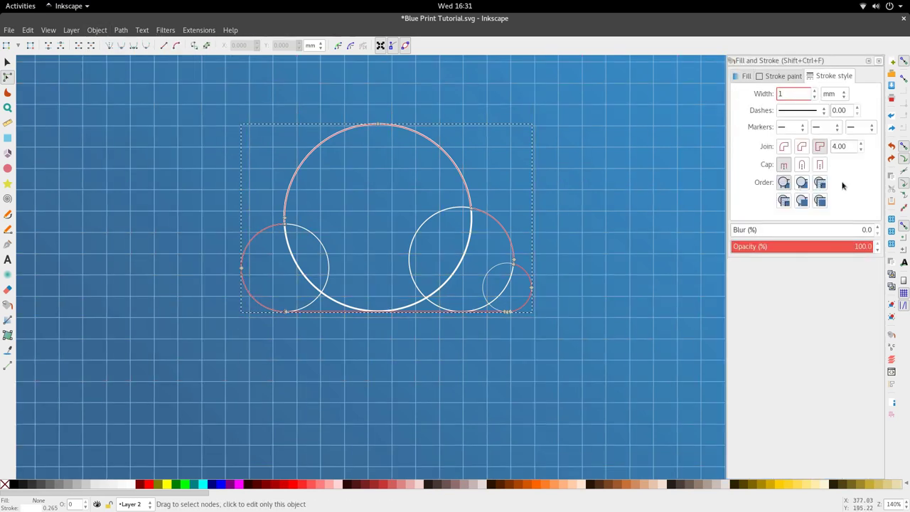
pyautogui.press('Return')
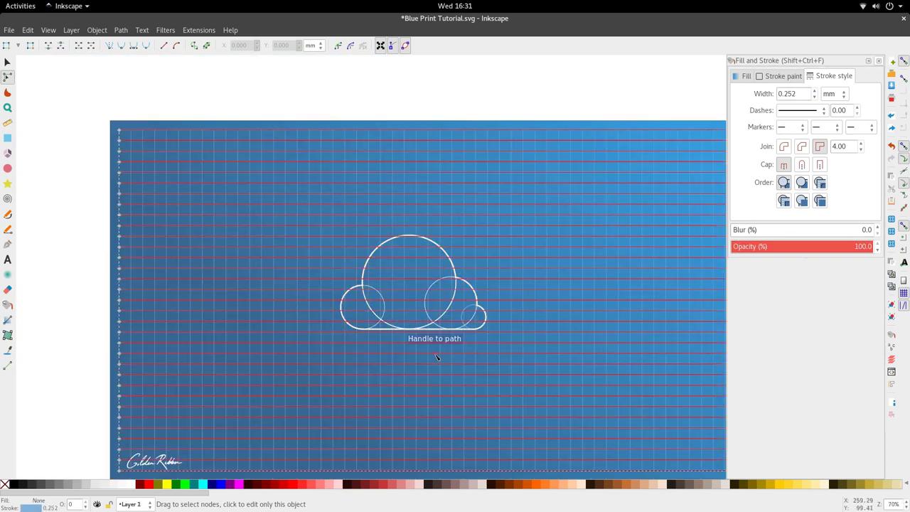
# Select the four construction circles together, set their stroke width to 0.25 mm and deselect them
pyautogui.scroll(2, 394, 300)
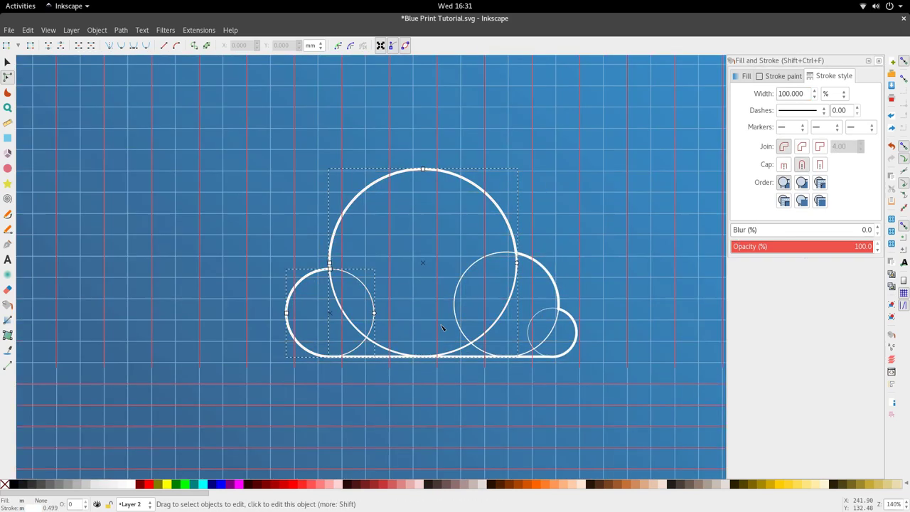
pyautogui.keyDown('shift'); pyautogui.click(455, 313); pyautogui.keyUp('shift')
pyautogui.keyDown('shift'); pyautogui.click(528, 340); pyautogui.keyUp('shift')
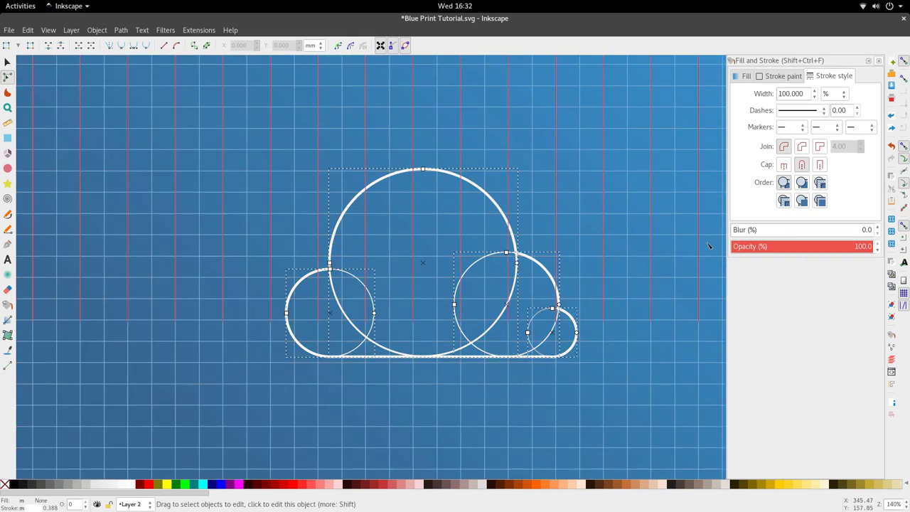
pyautogui.click(826, 93)
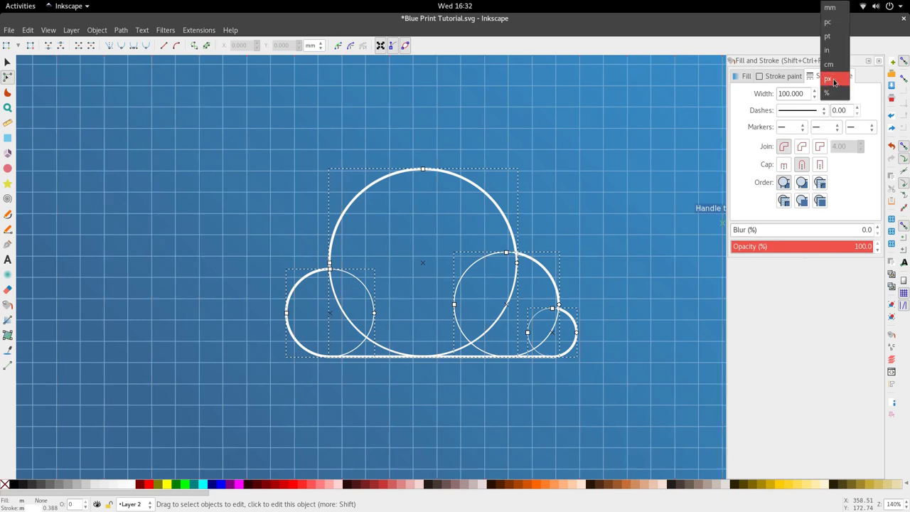
pyautogui.click(836, 12)
pyautogui.moveTo(804, 93); pyautogui.dragTo(733, 94)
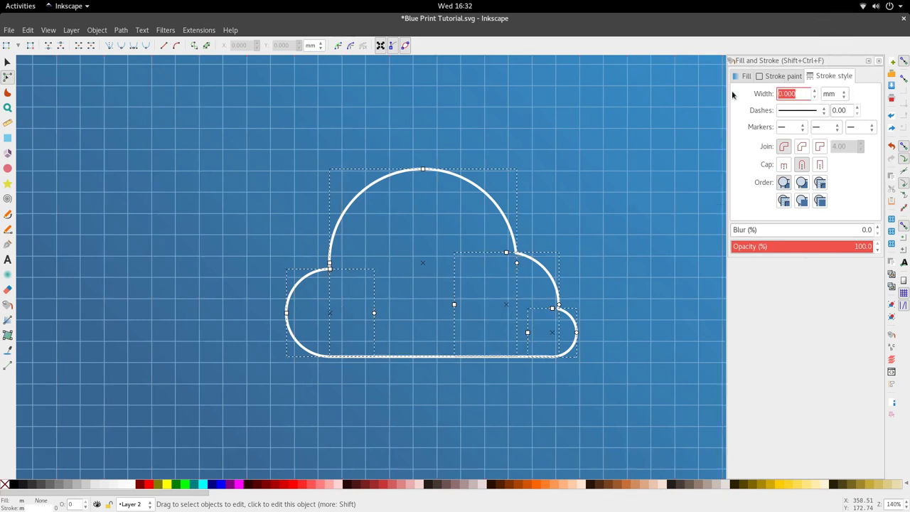
pyautogui.write('0.25')
pyautogui.press('Return')
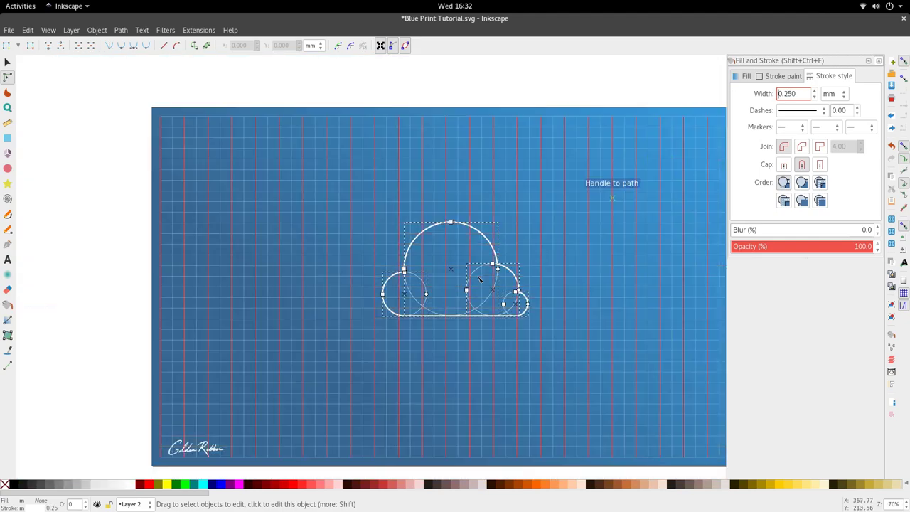
pyautogui.click(475, 102)
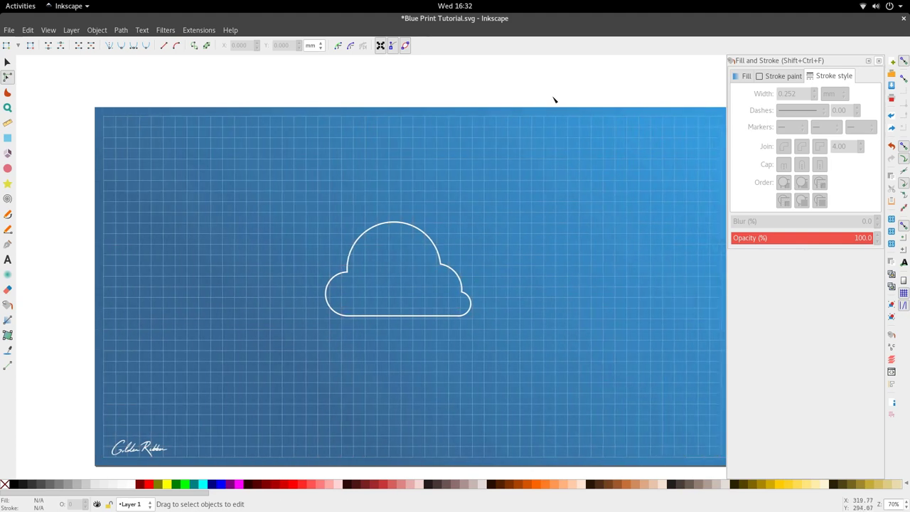
# Select the cloud outline with its four circles and move them about 41 mm to the right
pyautogui.press('s')
pyautogui.click(440, 255)
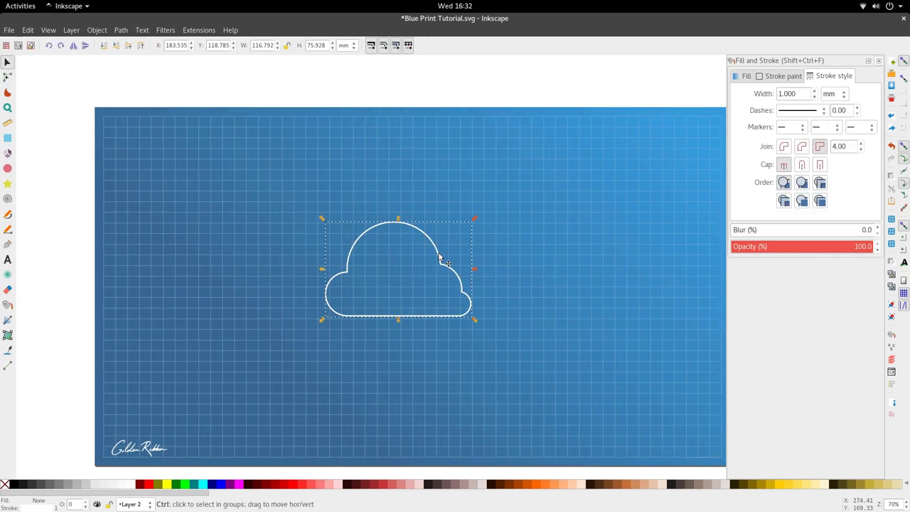
pyautogui.moveTo(279, 188); pyautogui.dragTo(514, 306)
pyautogui.click(488, 84)
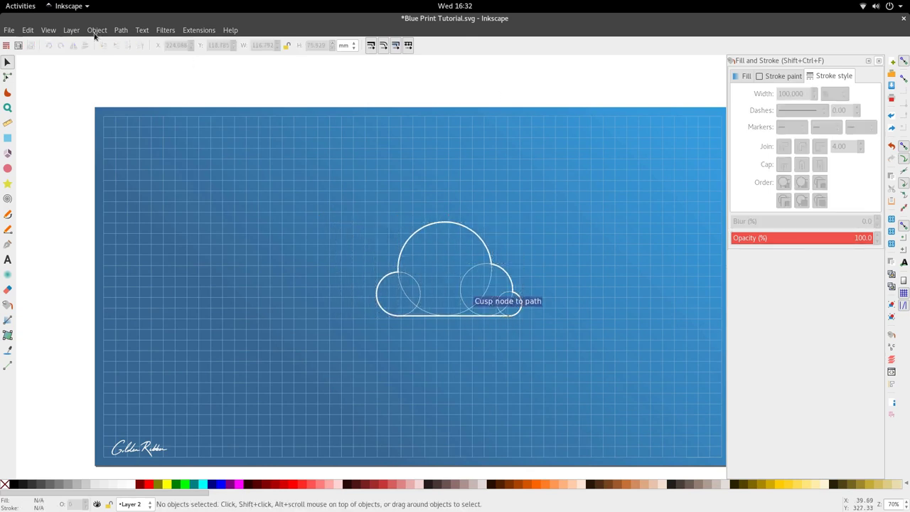
# Lock Layer 1 in the Layers dialog and close the docked dialogs
pyautogui.click(71, 30)
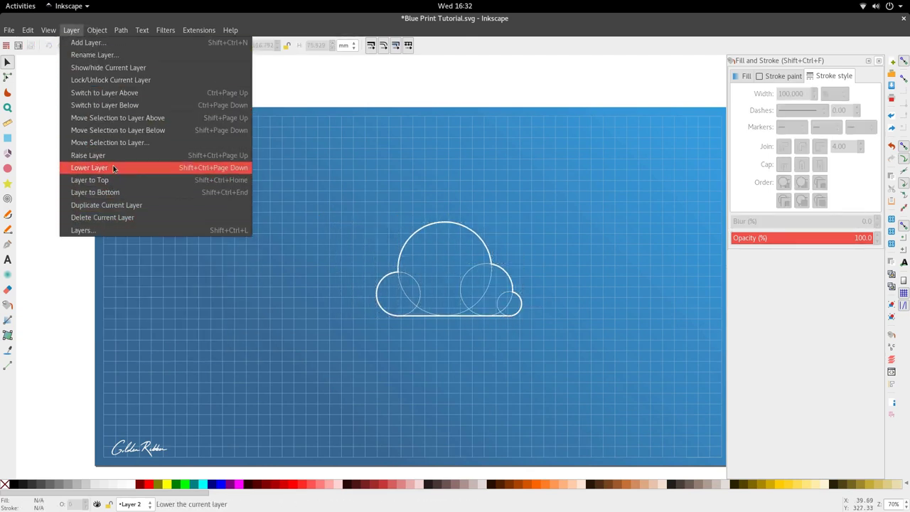
pyautogui.click(116, 231)
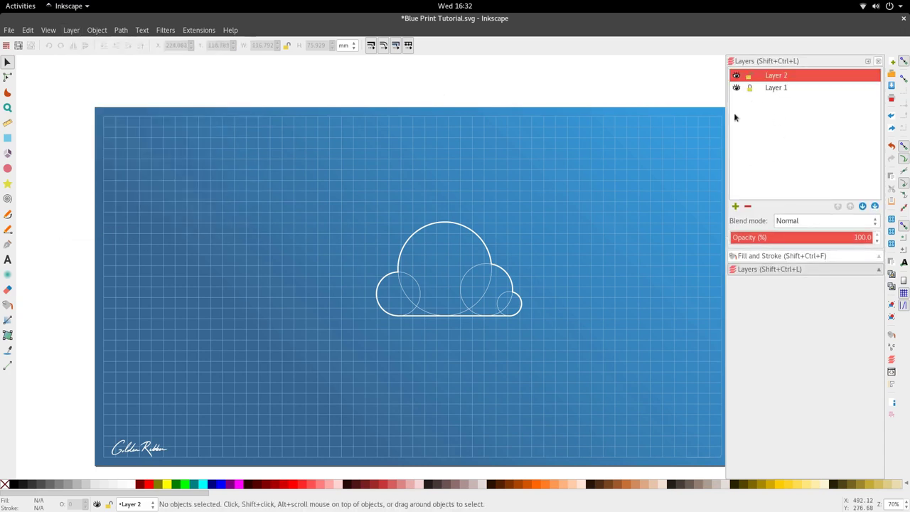
pyautogui.click(866, 61)
pyautogui.click(876, 62)
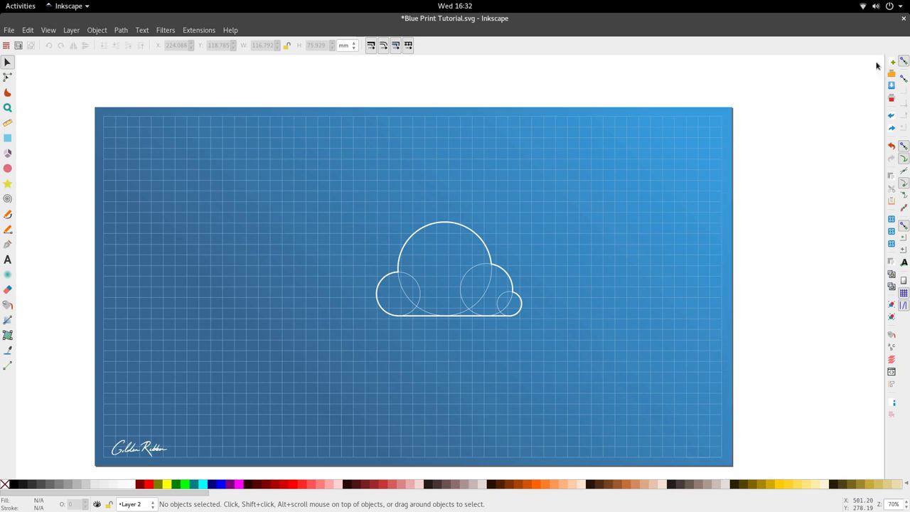
# Select the cloud outline with its four circles and move them near the page's centre, to about X 197.9, Y 107.9 mm
pyautogui.press('-')
pyautogui.moveTo(677, 338); pyautogui.dragTo(362, 224)
pyautogui.moveTo(441, 307); pyautogui.dragTo(417, 317)
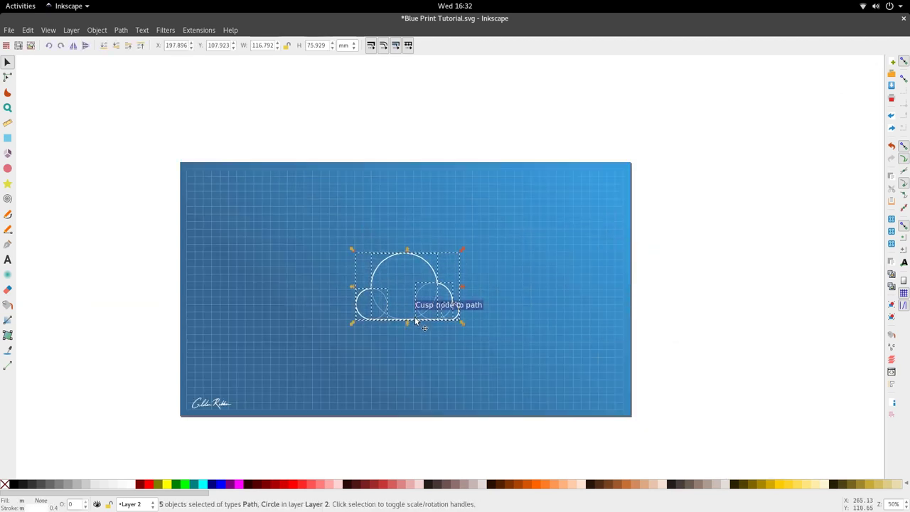
# Draw a rectangle about 22 × 35.7 mm beside the cloud's small end circle and move it to about X 156.1, Y 125.5 mm
pyautogui.click(780, 327)
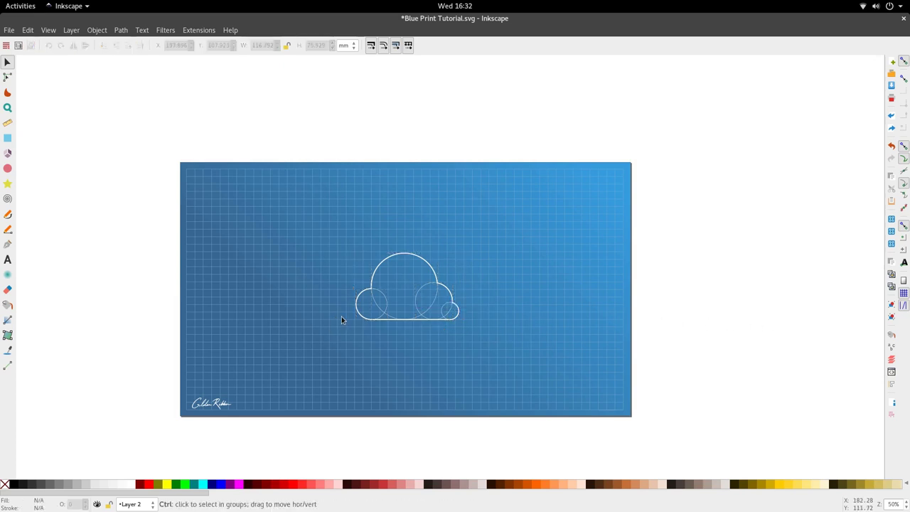
pyautogui.scroll(2, 341, 316)
pyautogui.click(8, 138)
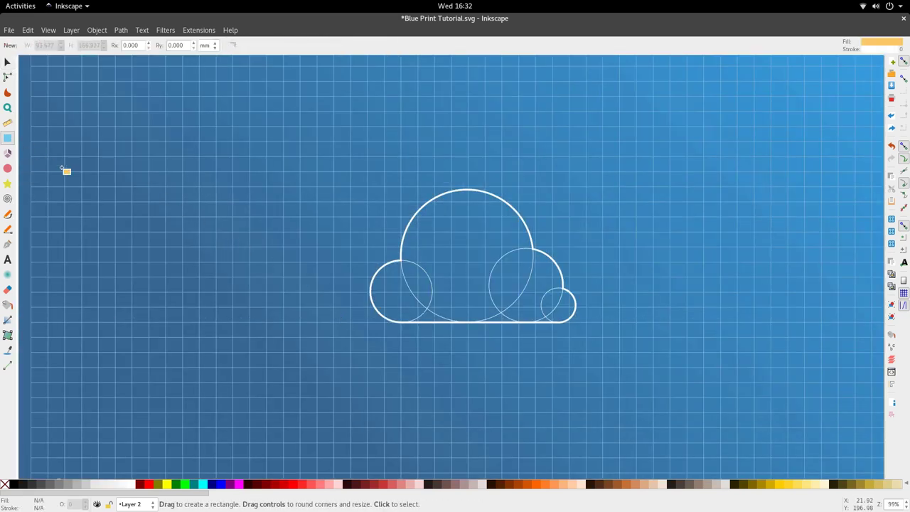
pyautogui.moveTo(261, 217); pyautogui.dragTo(300, 280)
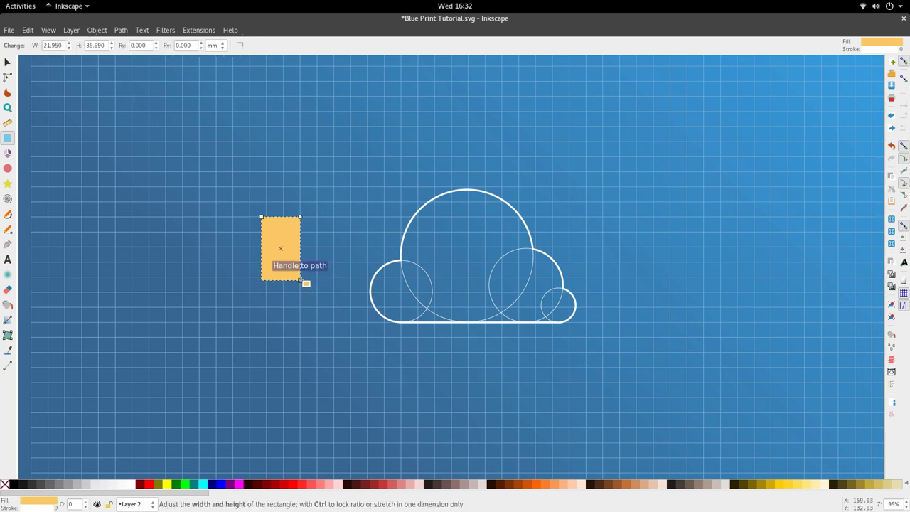
pyautogui.press('s')
pyautogui.moveTo(281, 249); pyautogui.dragTo(318, 261)
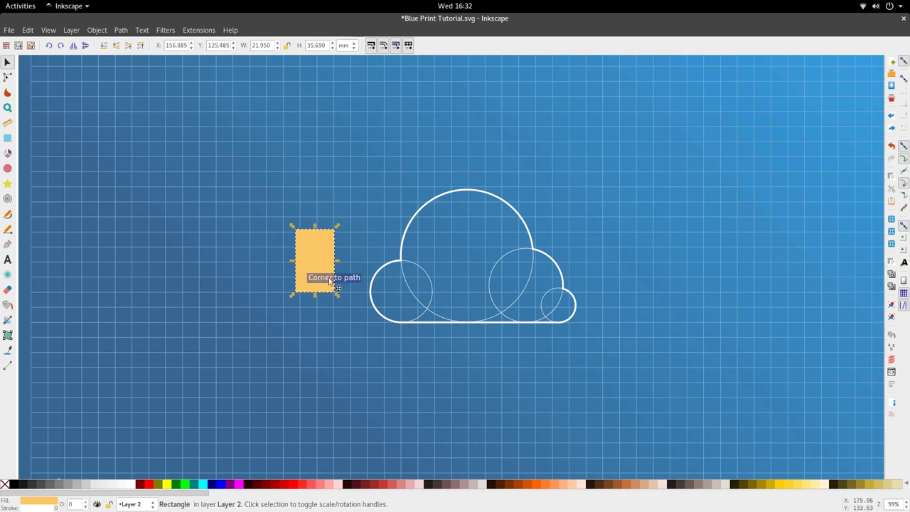
# Round the yellow rectangle's corners slightly, with equal horizontal and vertical radii
pyautogui.scroll(7, 327, 232)
pyautogui.press('r')
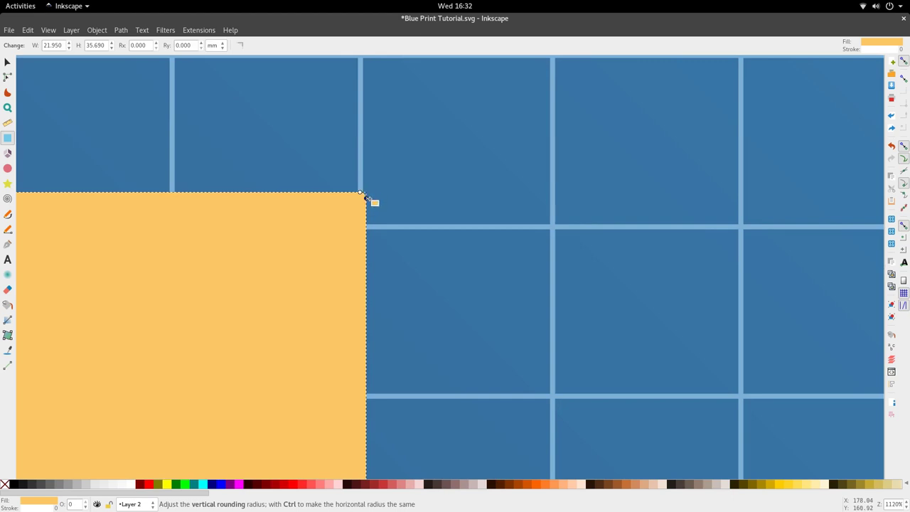
pyautogui.moveTo(367, 202)
pyautogui.mouseDown()
pyautogui.moveTo(377, 257)
pyautogui.moveTo(377, 215)
pyautogui.mouseUp()
pyautogui.scroll(-6, 377, 215)
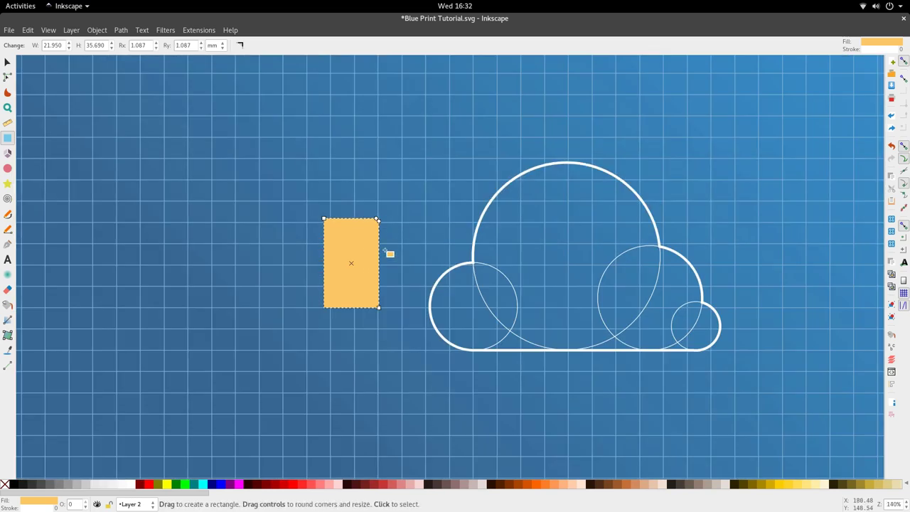
pyautogui.scroll(4, 386, 252)
pyautogui.moveTo(372, 154); pyautogui.dragTo(369, 158)
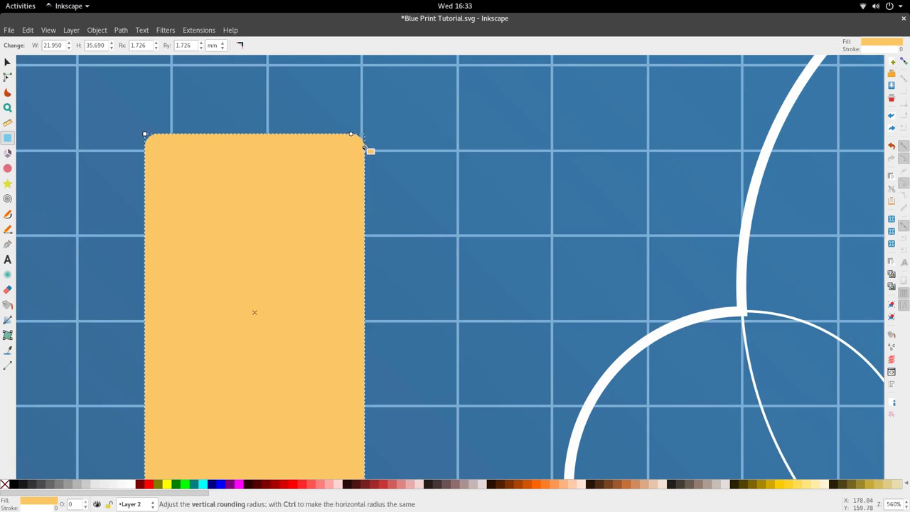
pyautogui.moveTo(365, 148); pyautogui.dragTo(364, 143)
pyautogui.scroll(-7, 341, 204)
pyautogui.scroll(-3, 341, 205)
pyautogui.scroll(3, 347, 203)
pyautogui.press('s')
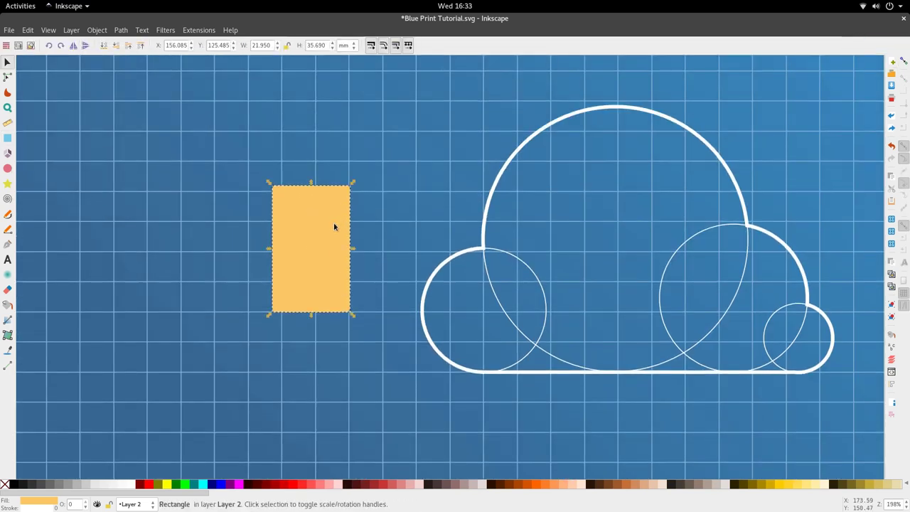
# Give the rounded rectangle a white stroke 1 mm wide
pyautogui.scroll(3, 333, 226)
pyautogui.hscroll(-2, 402, 197)
pyautogui.scroll(-2, 402, 197)
pyautogui.press('d')
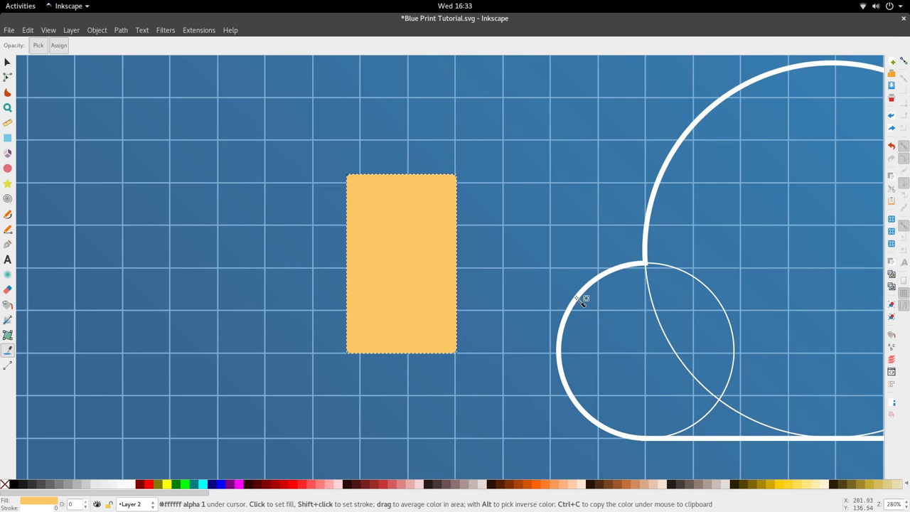
pyautogui.press('s')
pyautogui.doubleClick(401, 219)
pyautogui.press('s')
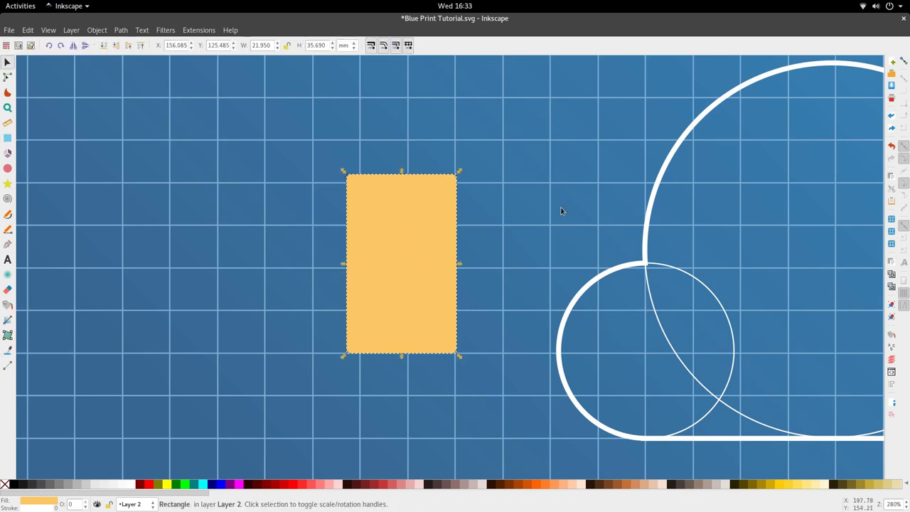
pyautogui.hotkey('ctrl', 'shift', 'f')
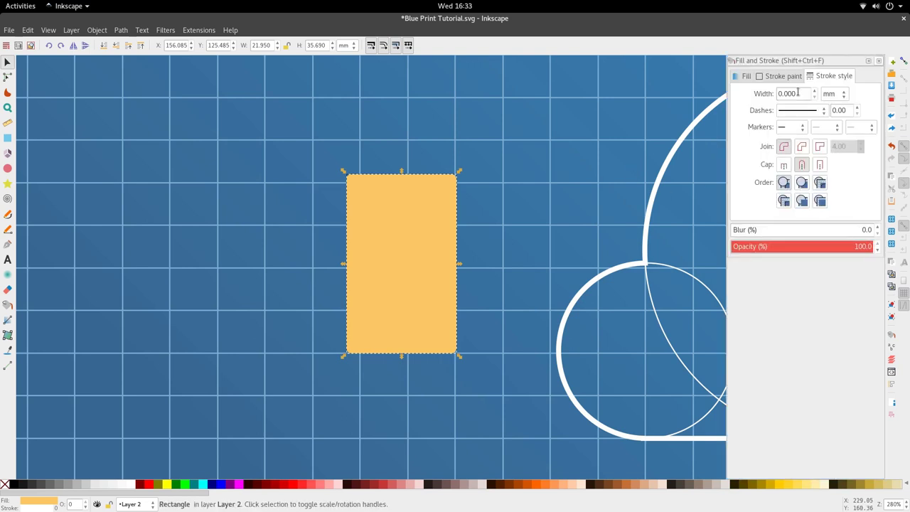
pyautogui.doubleClick(797, 93)
pyautogui.press('Return')
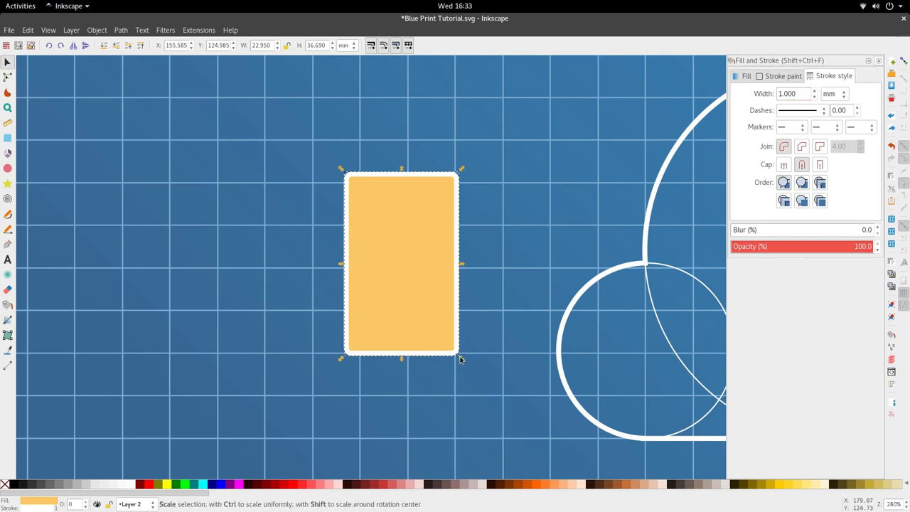
# Duplicate the rectangle, scale the copy about its centre to about 17.5 × 27.9 mm, and remove the fill from both rectangles
pyautogui.hotkey('ctrl', 'd')
pyautogui.moveTo(455, 354); pyautogui.dragTo(448, 338)
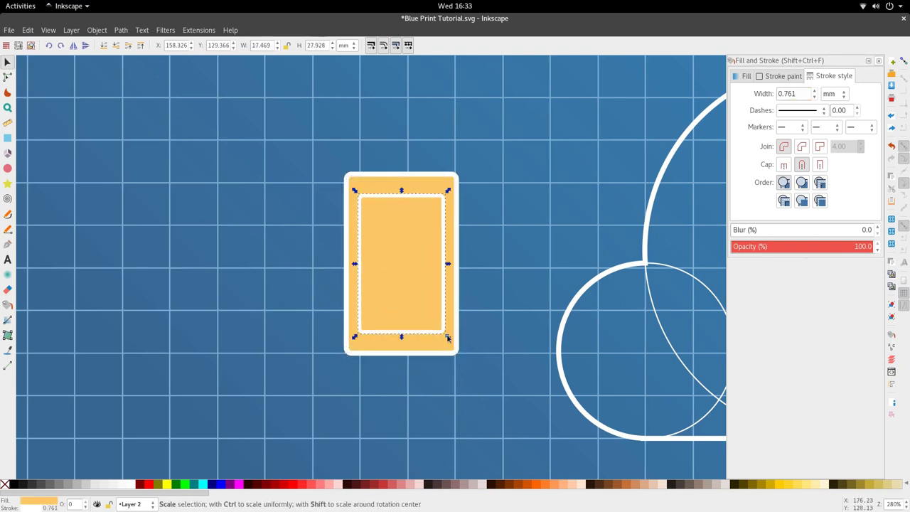
pyautogui.keyDown('shift'); pyautogui.click(413, 186); pyautogui.keyUp('shift')
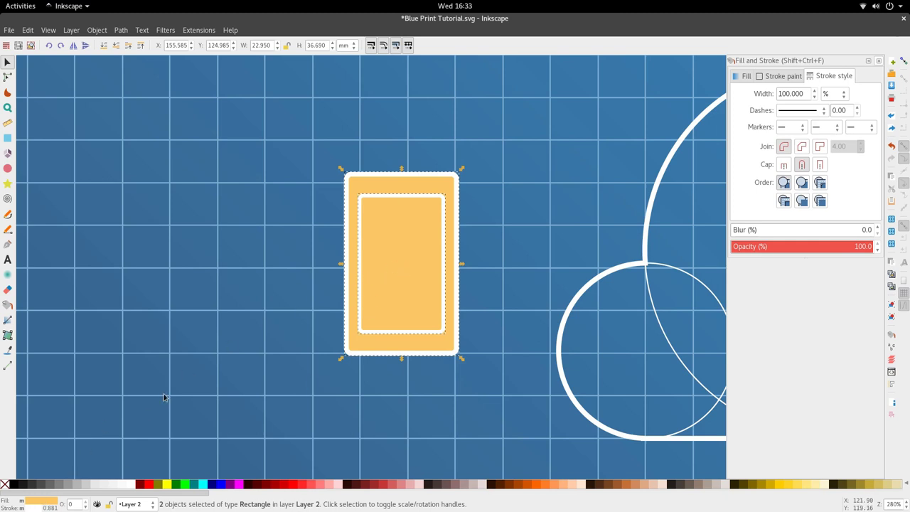
pyautogui.rightClick(34, 502)
pyautogui.click(49, 491)
pyautogui.scroll(-1, 365, 275)
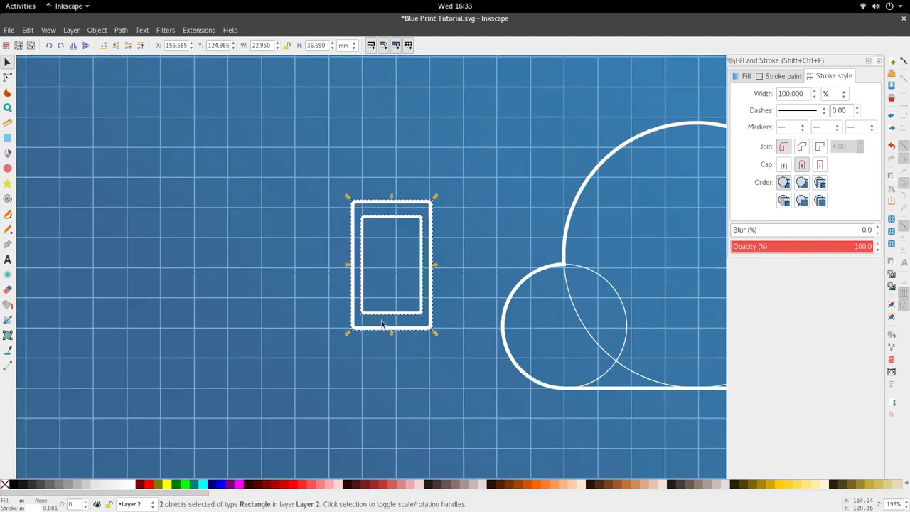
# Reshape the inner rectangle to about 17.5 × 26.4 mm, leaving room above and below it as a phone screen
pyautogui.scroll(2, 410, 305)
pyautogui.click(419, 382)
pyautogui.doubleClick(433, 323)
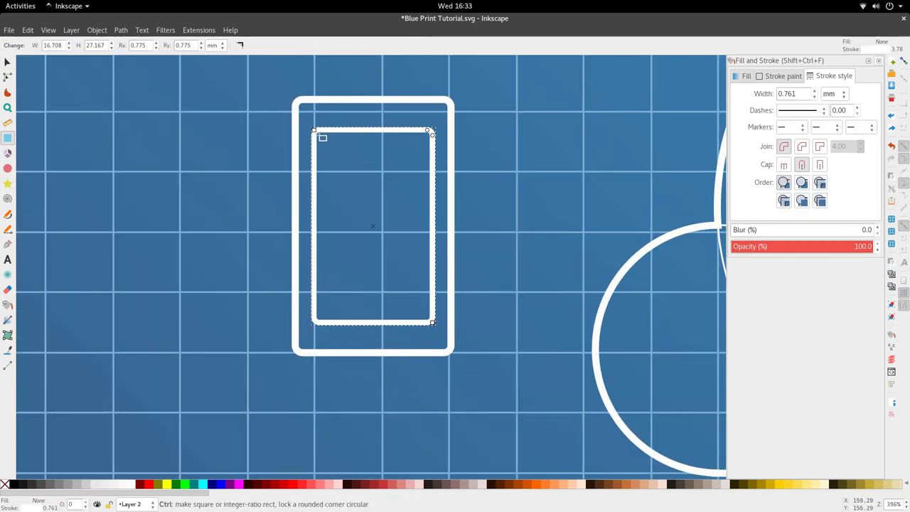
pyautogui.moveTo(314, 131); pyautogui.dragTo(317, 122)
pyautogui.moveTo(432, 322)
pyautogui.mouseDown()
pyautogui.moveTo(433, 334)
pyautogui.moveTo(429, 315)
pyautogui.mouseUp()
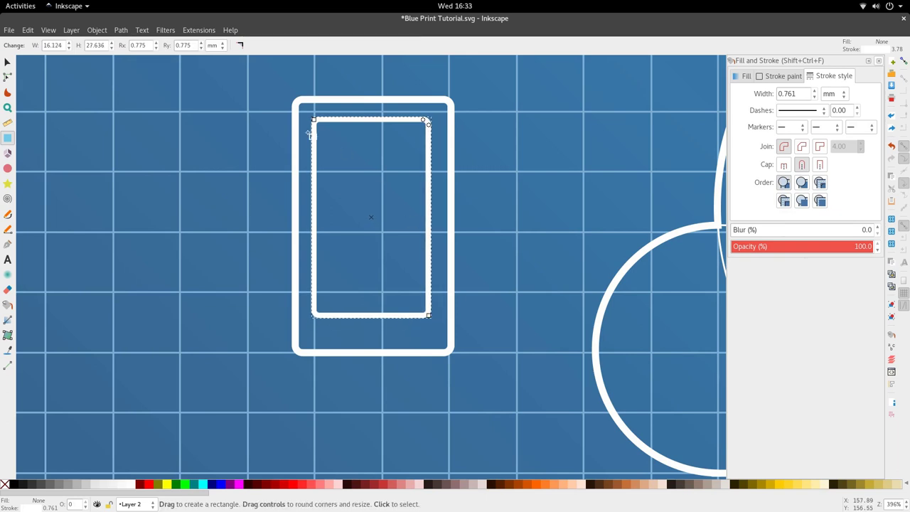
pyautogui.moveTo(314, 119); pyautogui.dragTo(313, 133)
pyautogui.press('space')
pyautogui.scroll(-1, 401, 243)
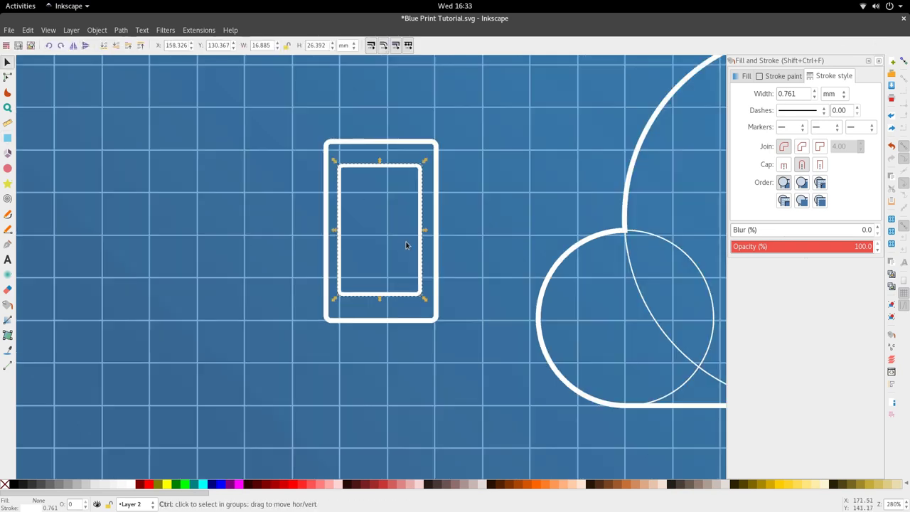
pyautogui.press('space')
pyautogui.moveTo(425, 294); pyautogui.dragTo(428, 295)
pyautogui.press('space')
pyautogui.keyDown('ctrl'); pyautogui.scroll(2, 406, 227); pyautogui.keyUp('ctrl')
pyautogui.scroll(1, 411, 198)
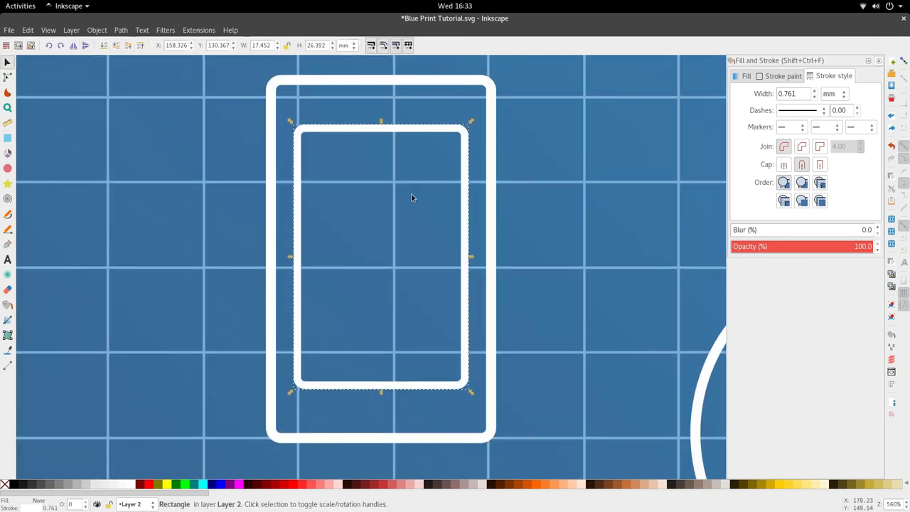
# Draw a rounded slot about 6.5 × 2.4 mm above the phone's screen rectangle and place a duplicate below the screen
pyautogui.click(8, 139)
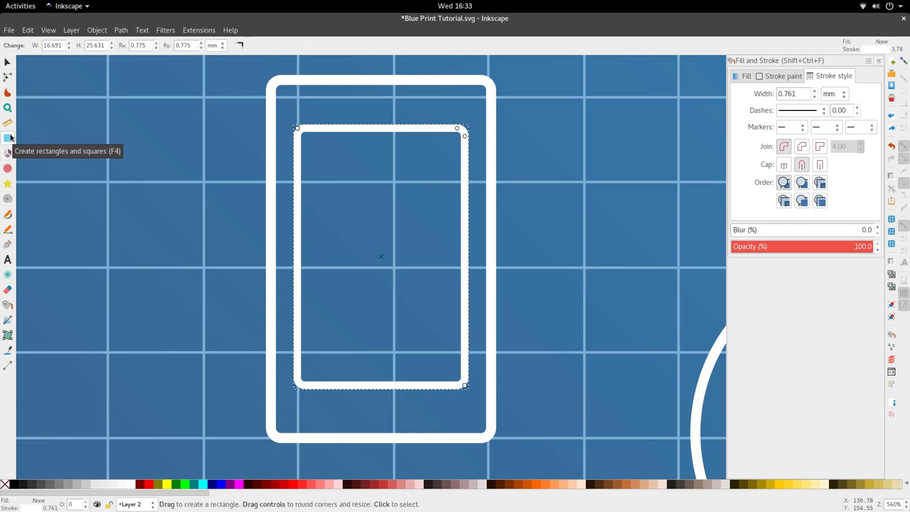
pyautogui.moveTo(350, 94)
pyautogui.mouseDown()
pyautogui.moveTo(414, 118)
pyautogui.moveTo(402, 115)
pyautogui.moveTo(418, 420)
pyautogui.mouseUp()
pyautogui.press('space')
pyautogui.hotkey('ctrl', 'd')
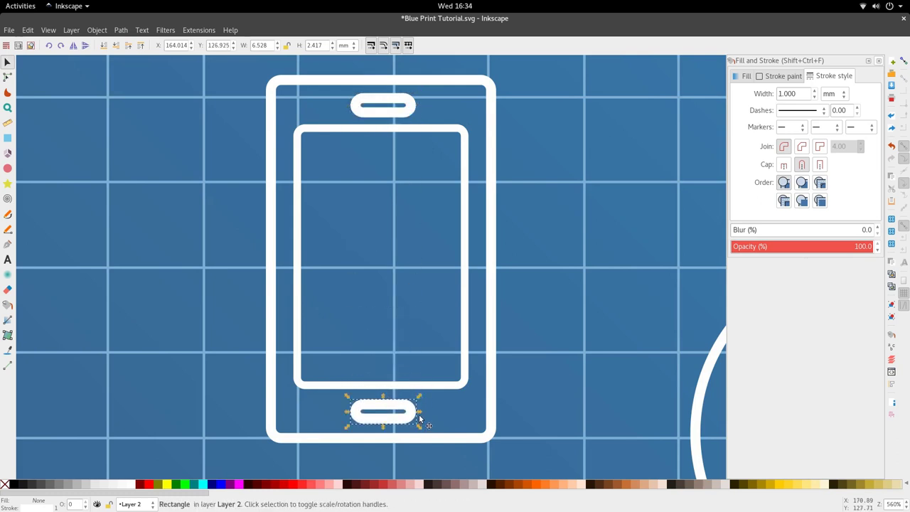
# Fill the slot below the phone's screen with white and remove its stroke
pyautogui.press('d')
pyautogui.click(431, 388)
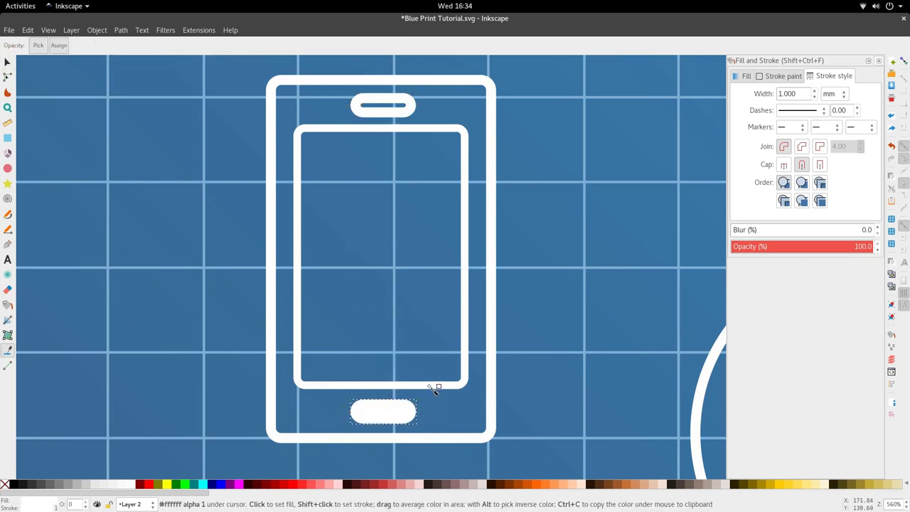
pyautogui.press('s')
pyautogui.rightClick(39, 508)
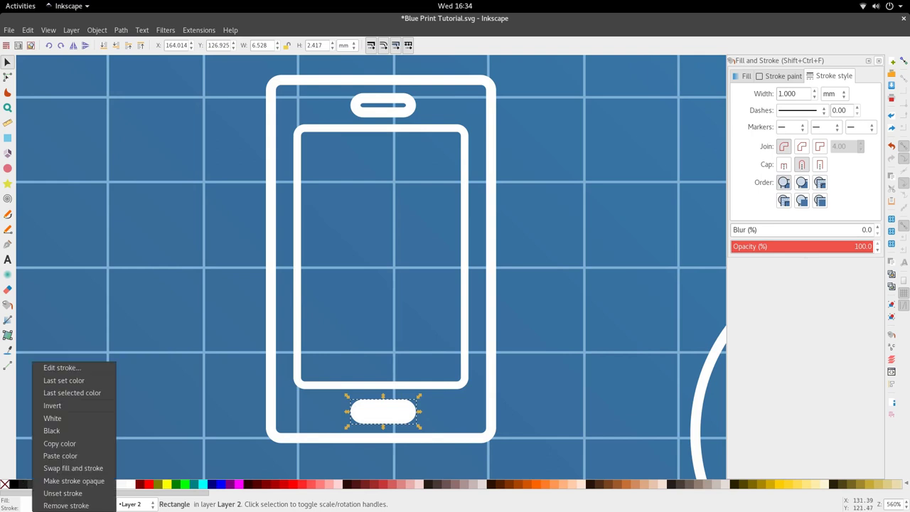
pyautogui.click(66, 506)
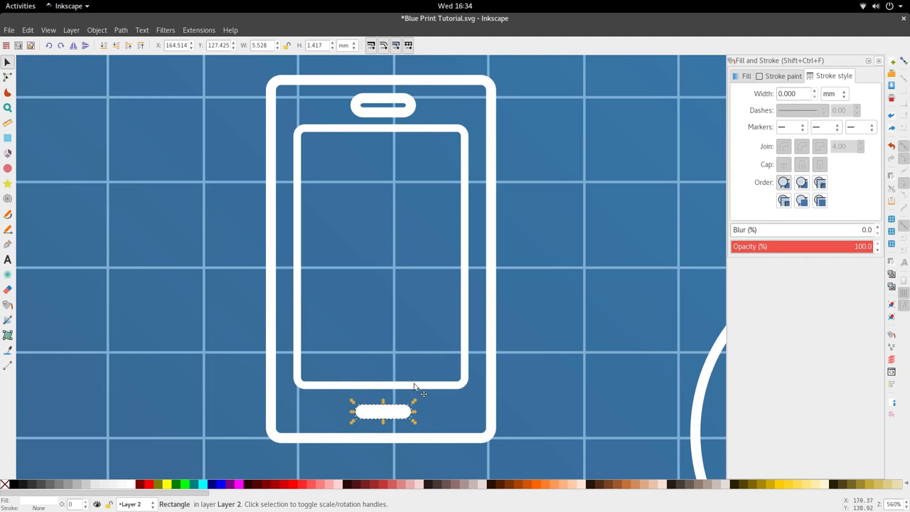
# Move the phone's screen rectangle down to about Y 129.2 mm
pyautogui.moveTo(415, 383); pyautogui.dragTo(417, 386)
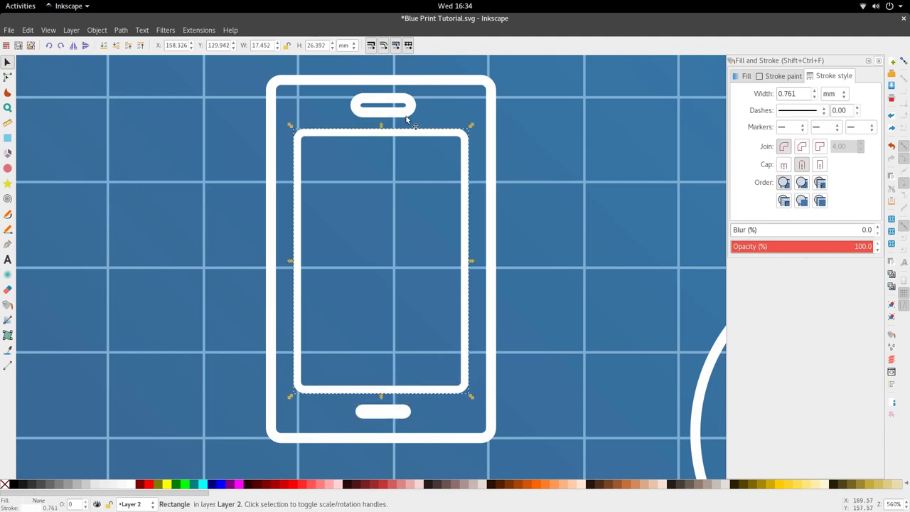
pyautogui.scroll(-4, 406, 206)
pyautogui.scroll(3, 409, 241)
pyautogui.press('Down')
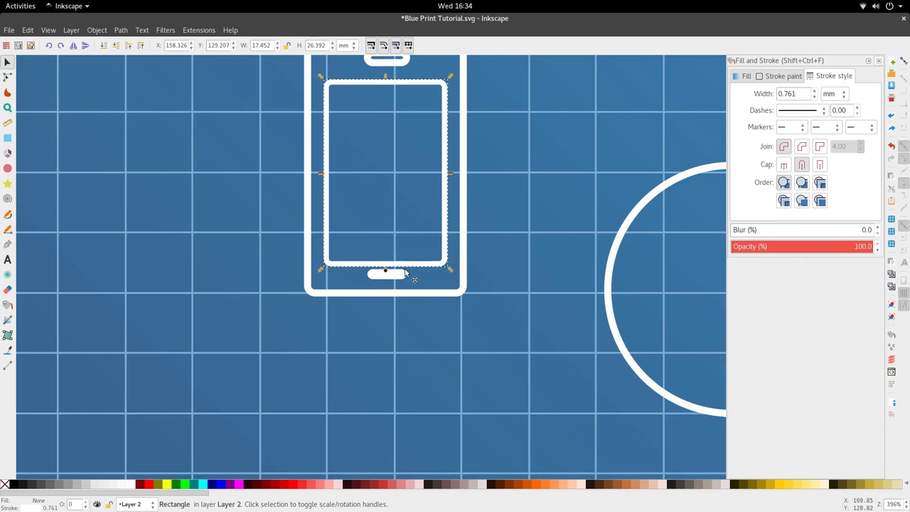
# Move the white button below the screen down to about Y 127 mm, square its corners and narrow it to about 3.3 mm
pyautogui.click(405, 274)
pyautogui.press('r')
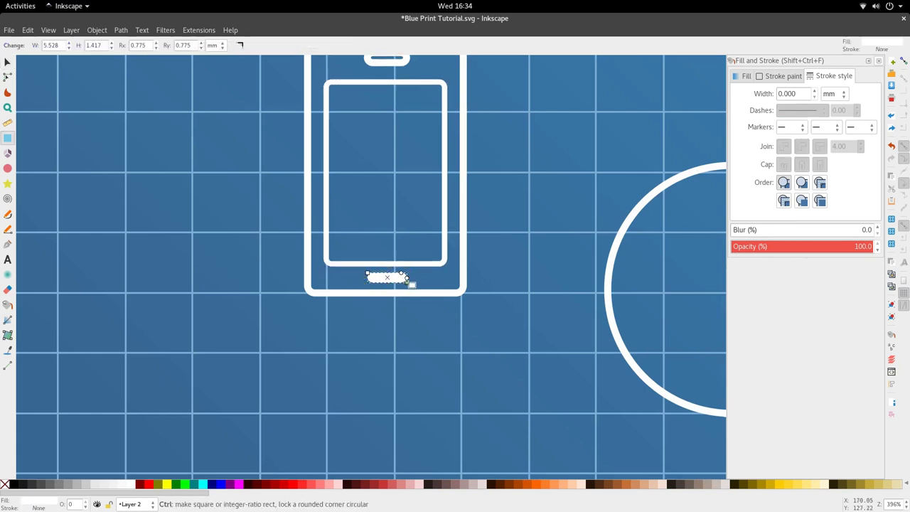
pyautogui.press('s')
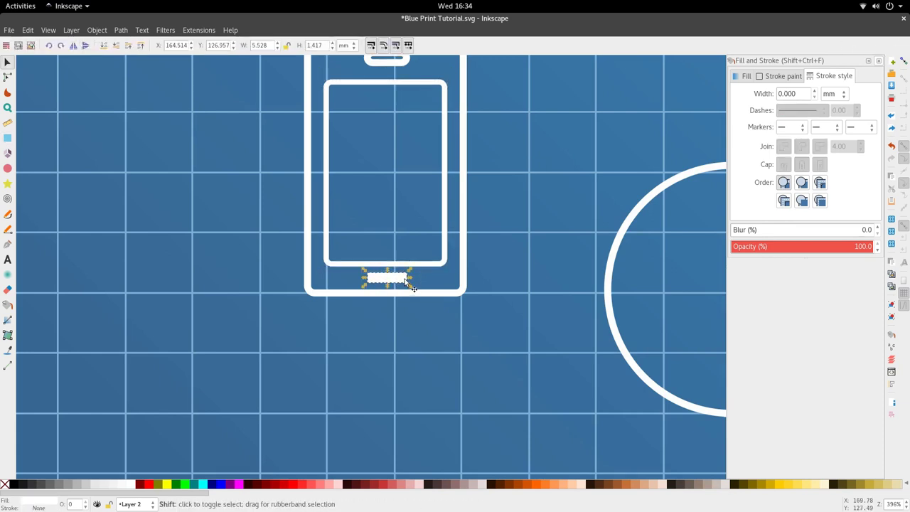
pyautogui.moveTo(406, 278); pyautogui.dragTo(402, 278)
pyautogui.scroll(3, 398, 250)
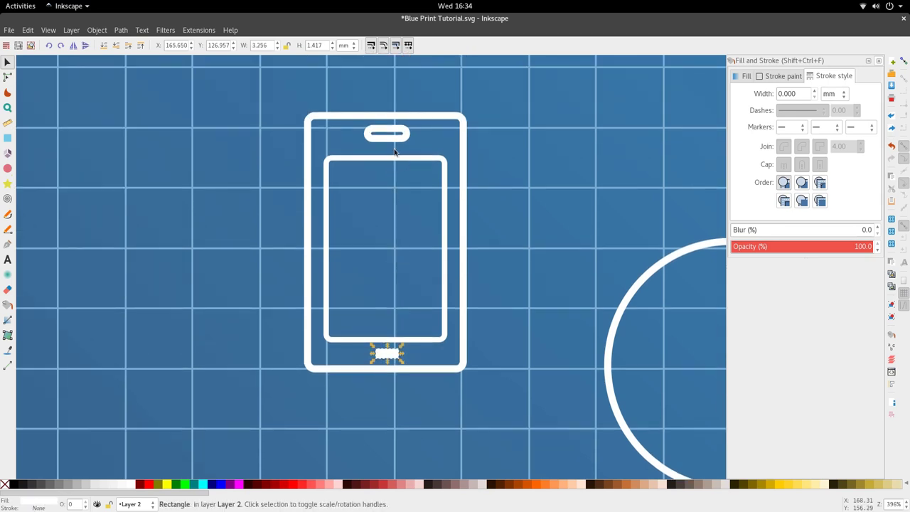
# Extend the screen rectangle's upper edge upward, close to the speaker slot
pyautogui.press('r')
pyautogui.click(444, 163)
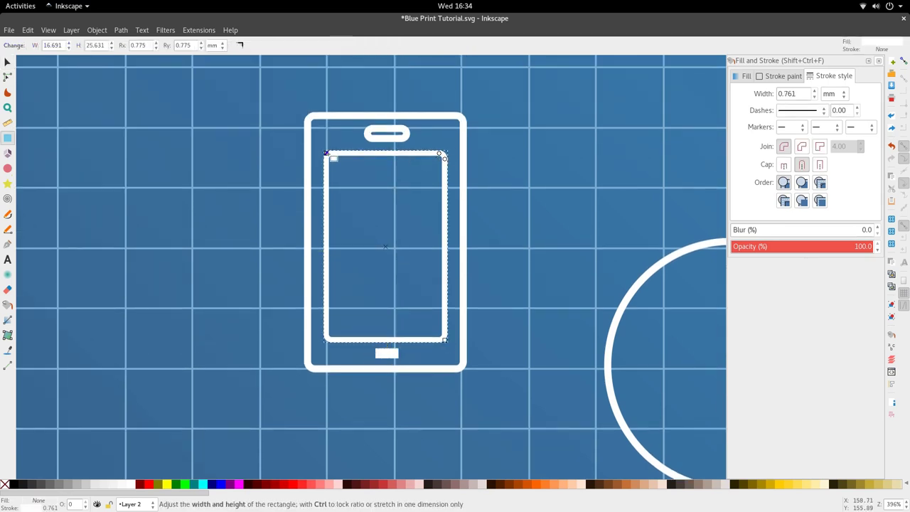
pyautogui.moveTo(325, 158); pyautogui.dragTo(326, 150)
pyautogui.press('s')
# Scale the speaker slot above the screen down to about 5.2 × 1.9 mm and deselect it
pyautogui.click(396, 135)
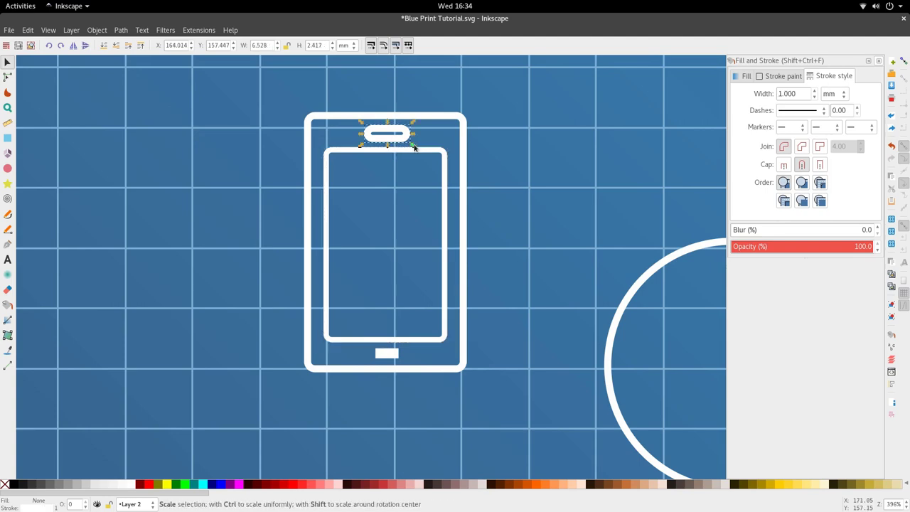
pyautogui.scroll(-5, 408, 150)
pyautogui.press('Escape')
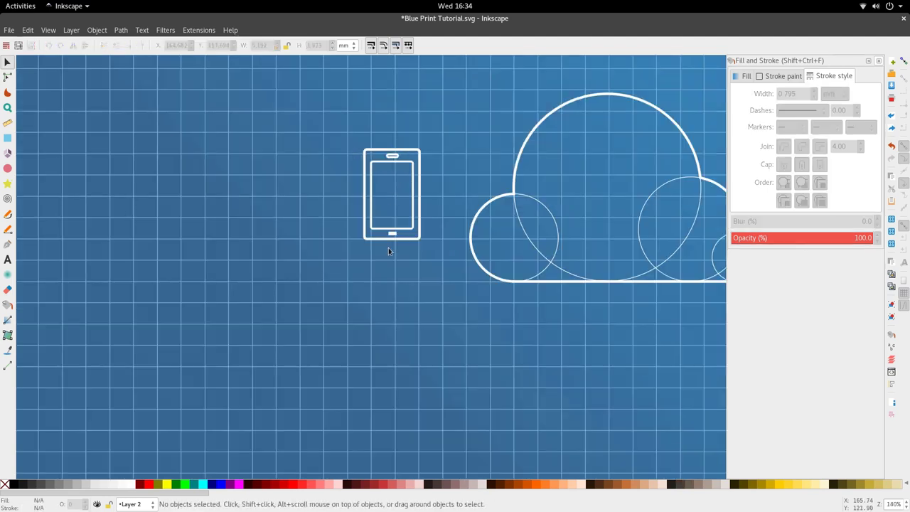
# Extend the phone's outer rectangle downward to an overall height of about 38.3 mm
pyautogui.scroll(2, 388, 247)
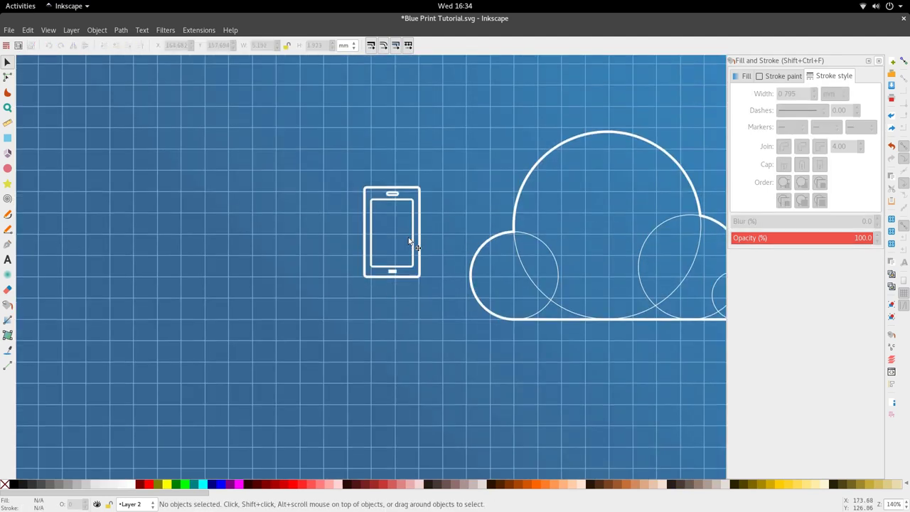
pyautogui.scroll(2, 411, 242)
pyautogui.click(408, 239)
pyautogui.press('r')
pyautogui.moveTo(436, 281); pyautogui.dragTo(439, 291)
pyautogui.press('s')
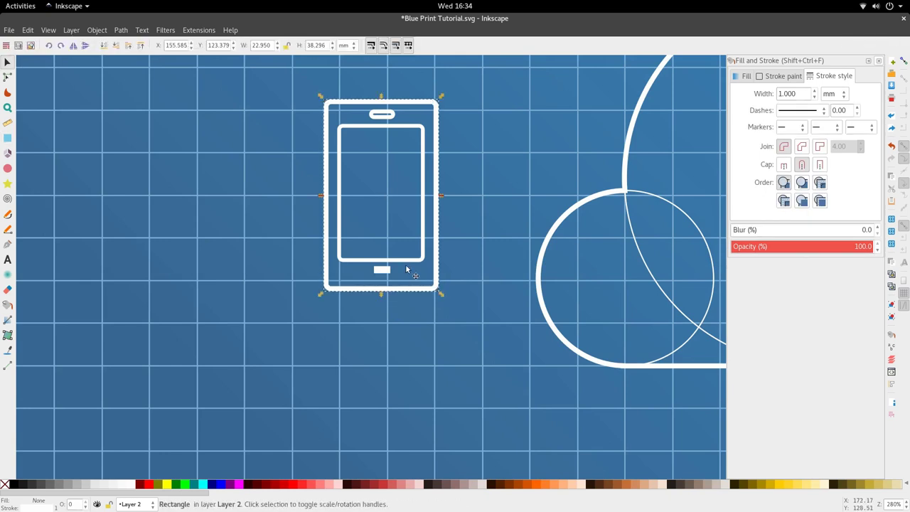
# Move the white button down to about Y 125.5 mm and extend the screen rectangle's lower edge toward it
pyautogui.click(386, 271)
pyautogui.moveTo(386, 271)
pyautogui.mouseDown()
pyautogui.moveTo(387, 279)
pyautogui.moveTo(424, 269)
pyautogui.moveTo(387, 282)
pyautogui.mouseUp()
pyautogui.doubleClick(396, 261)
pyautogui.press('s')
pyautogui.scroll(-3, 388, 293)
pyautogui.click(406, 292)
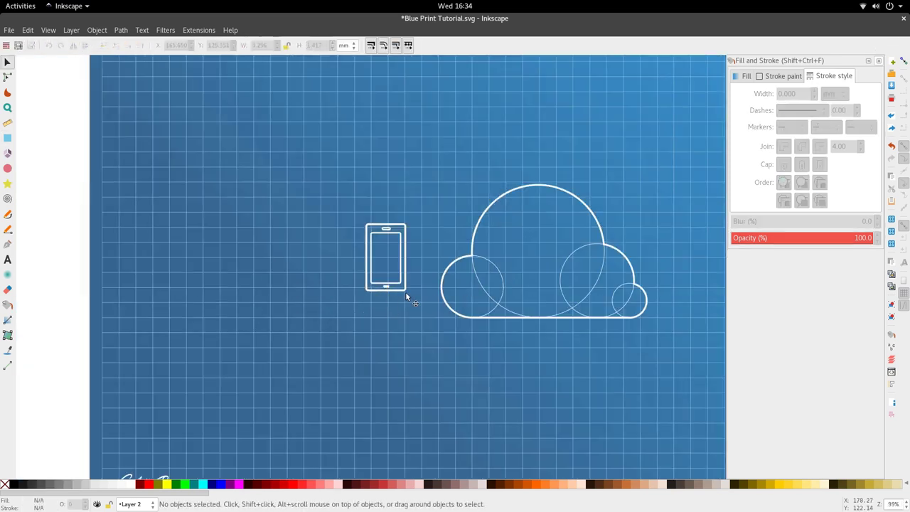
# Place a copy of the complete phone icon to the right of the cloud, at about X 320.2 mm
pyautogui.scroll(3, 406, 292)
pyautogui.hscroll(6, 405, 294)
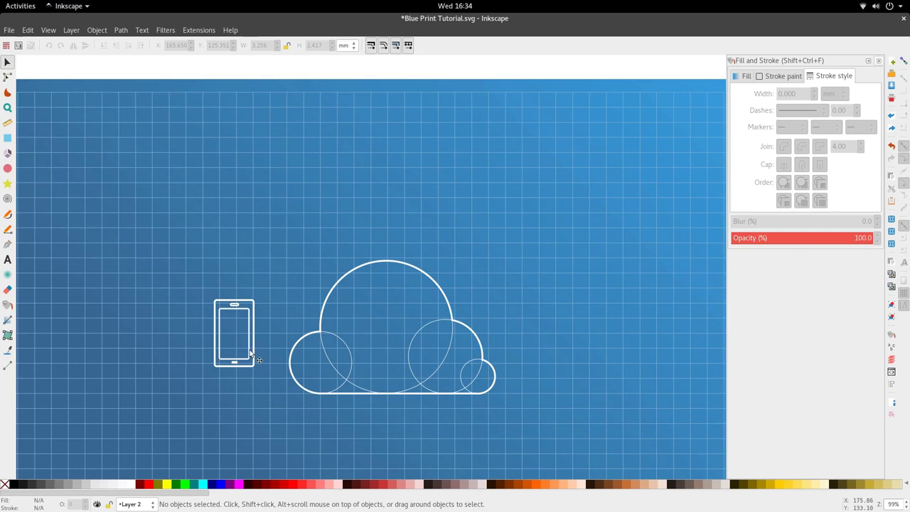
pyautogui.moveTo(190, 287)
pyautogui.mouseDown()
pyautogui.moveTo(260, 384)
pyautogui.moveTo(261, 364)
pyautogui.moveTo(542, 375)
pyautogui.mouseUp()
pyautogui.press('space')
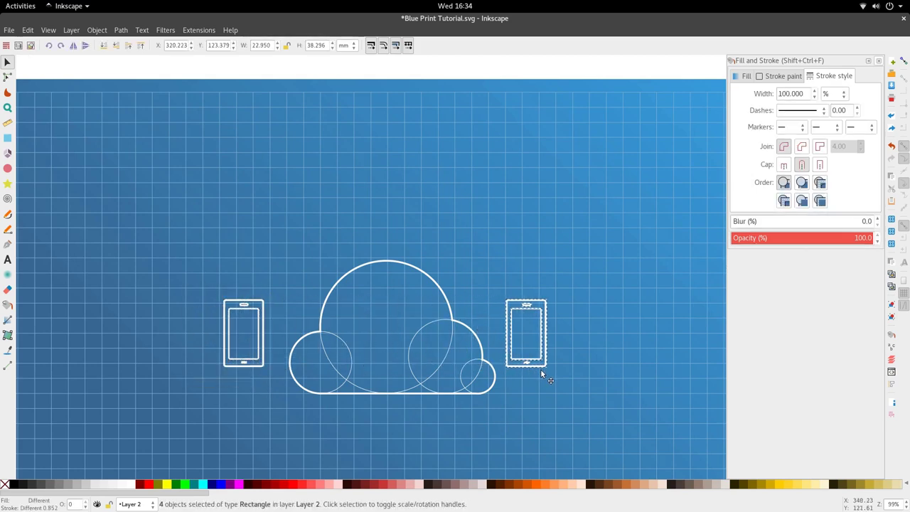
# Scale the copied phone up proportionally to about 35.4 × 59.1 mm, keeping it clear of the cloud
pyautogui.scroll(-2, 536, 368)
pyautogui.hscroll(8, 520, 331)
pyautogui.scroll(1, 363, 343)
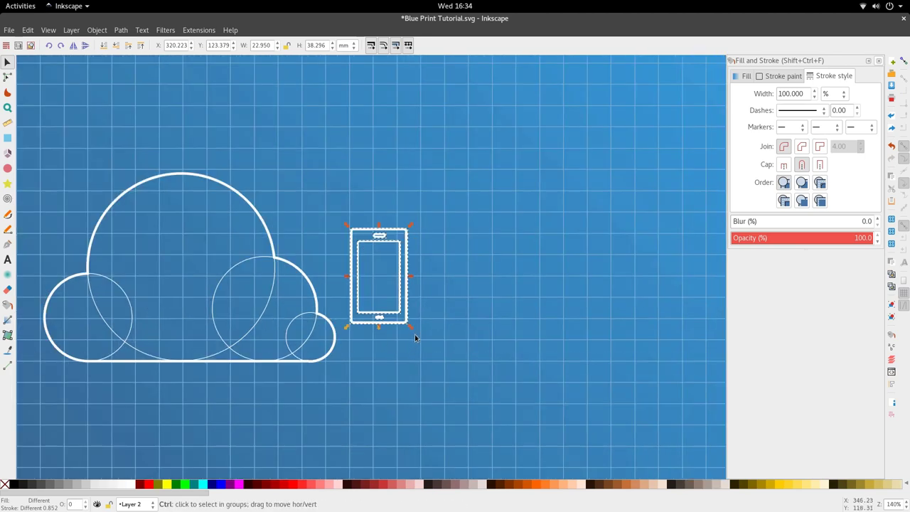
pyautogui.moveTo(411, 329); pyautogui.dragTo(434, 341)
pyautogui.keyDown('ctrl'); pyautogui.scroll(-2, 429, 351); pyautogui.keyUp('ctrl')
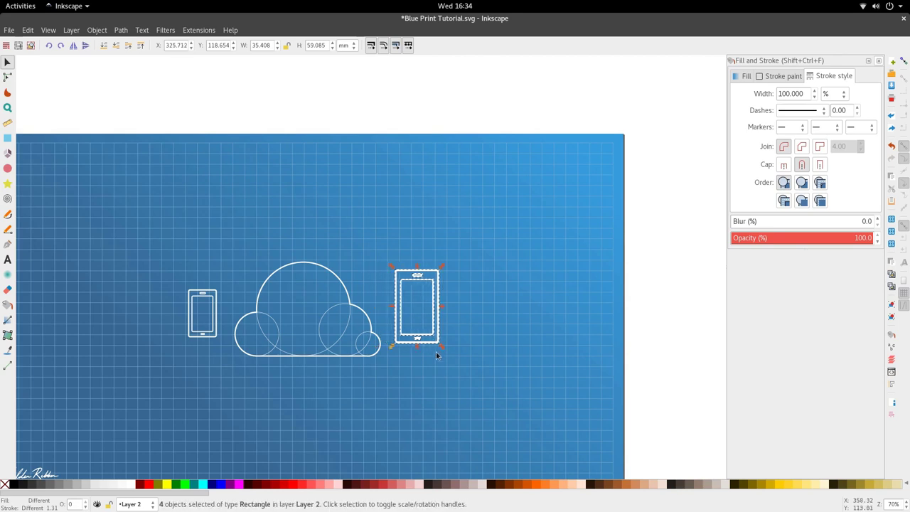
# Widen the larger device's outer rectangle toward the right to an overall width of about 42.4 mm, turning it into a tablet body
pyautogui.click(442, 317)
pyautogui.keyDown('ctrl'); pyautogui.scroll(3, 441, 320); pyautogui.keyUp('ctrl')
pyautogui.press('r')
pyautogui.click(430, 248)
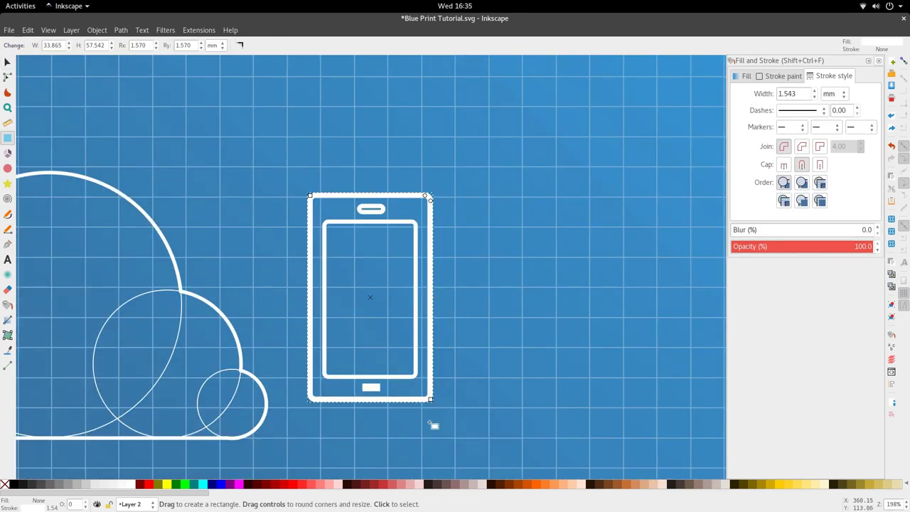
pyautogui.moveTo(431, 400); pyautogui.dragTo(455, 401)
pyautogui.keyDown('ctrl'); pyautogui.scroll(1, 430, 271); pyautogui.keyUp('ctrl')
pyautogui.press('s')
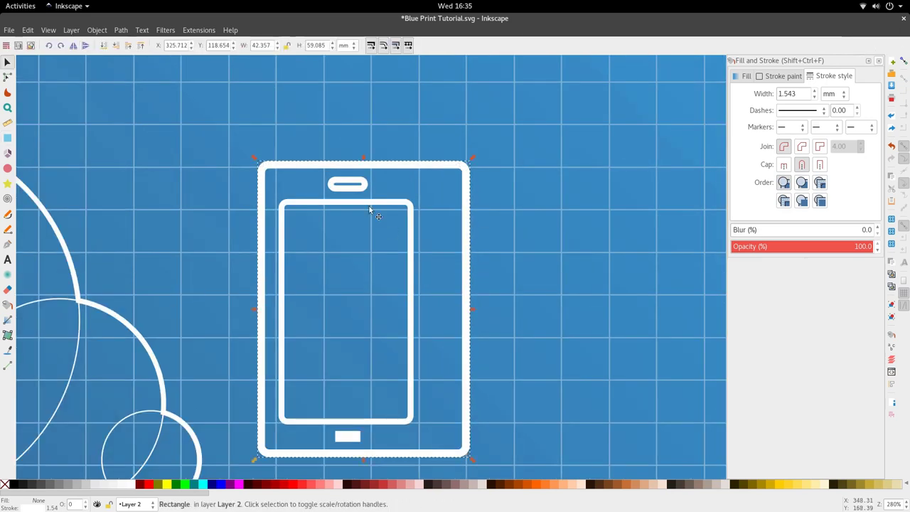
# Delete the speaker slot above the tablet's screen
pyautogui.click(356, 189)
pyautogui.keyDown('ctrl'); pyautogui.scroll(-3, 356, 191); pyautogui.keyUp('ctrl')
pyautogui.press('Delete')
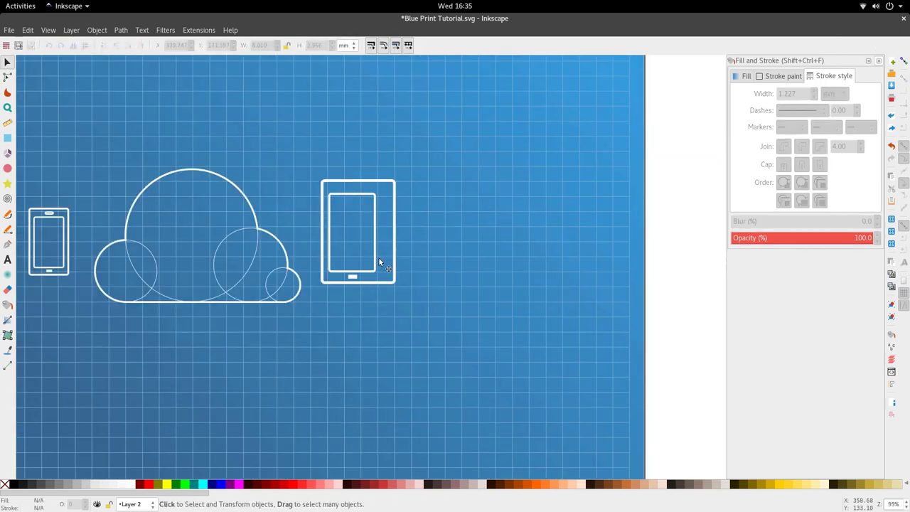
# Resize the tablet's screen rectangle to about 34.3 × 46.4 mm so it fills the wider body with narrow side margins
pyautogui.doubleClick(376, 256)
pyautogui.keyDown('ctrl'); pyautogui.scroll(2, 344, 182); pyautogui.keyUp('ctrl')
pyautogui.moveTo(314, 207); pyautogui.dragTo(313, 196)
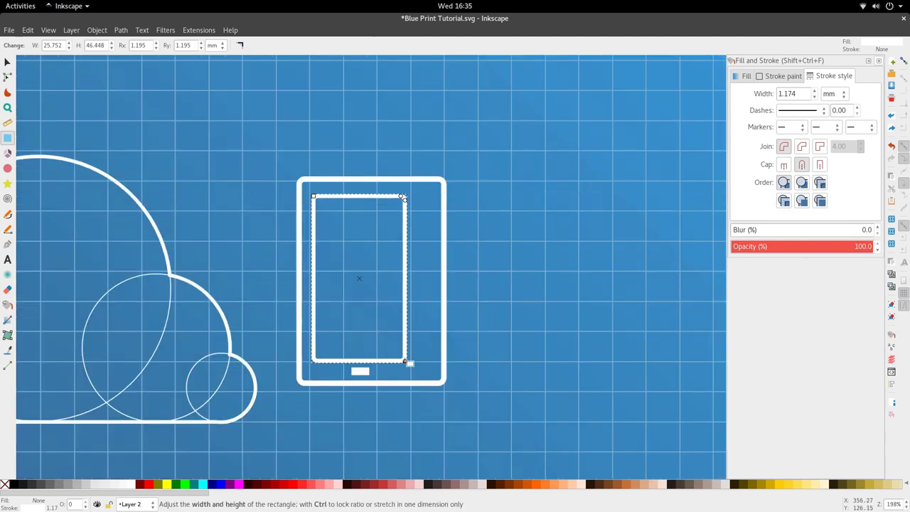
pyautogui.moveTo(405, 361); pyautogui.dragTo(433, 362)
pyautogui.moveTo(314, 197); pyautogui.dragTo(310, 196)
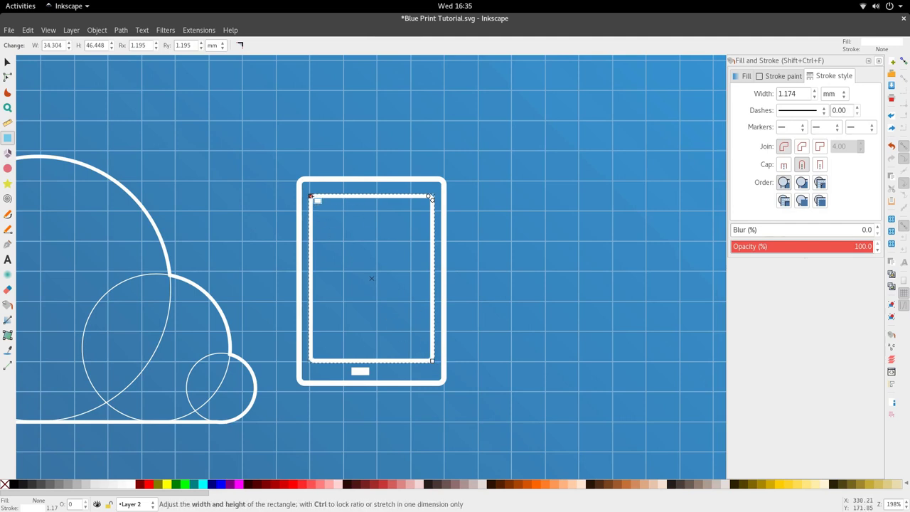
# Move the tablet's white button sideways to about X 345.2 mm, near the middle of the body
pyautogui.press('s')
pyautogui.click(379, 375)
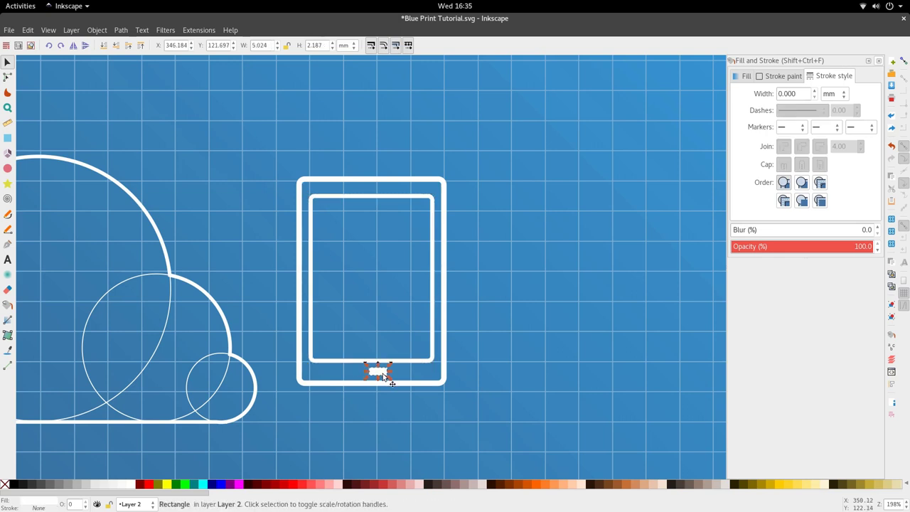
pyautogui.moveTo(383, 376); pyautogui.dragTo(378, 374)
# Try a copy of the white button above the tablet's screen, at about Y 173.7 mm
pyautogui.keyDown('ctrl'); pyautogui.scroll(2, 379, 375); pyautogui.keyUp('ctrl')
pyautogui.keyDown('ctrl'); pyautogui.scroll(-3, 378, 374); pyautogui.keyUp('ctrl')
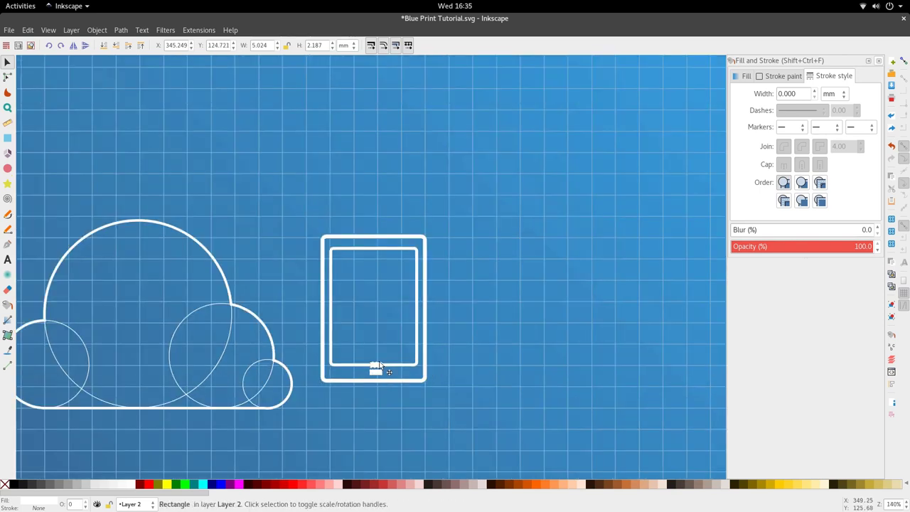
pyautogui.moveTo(378, 374); pyautogui.dragTo(394, 244)
pyautogui.keyDown('ctrl'); pyautogui.scroll(3, 398, 347); pyautogui.keyUp('ctrl')
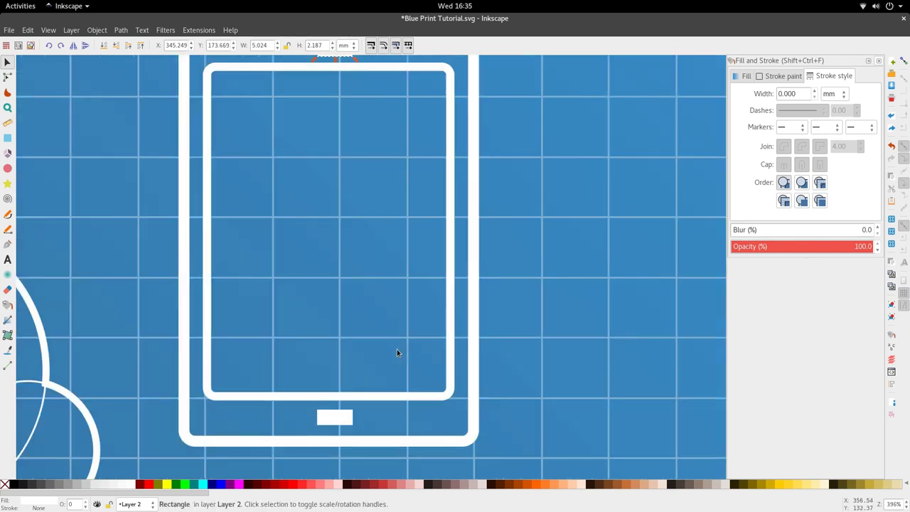
# Shift the tablet's screen rectangle slightly down and lower the white button beneath it to about Y 120.8 mm
pyautogui.click(396, 364)
pyautogui.click(348, 422)
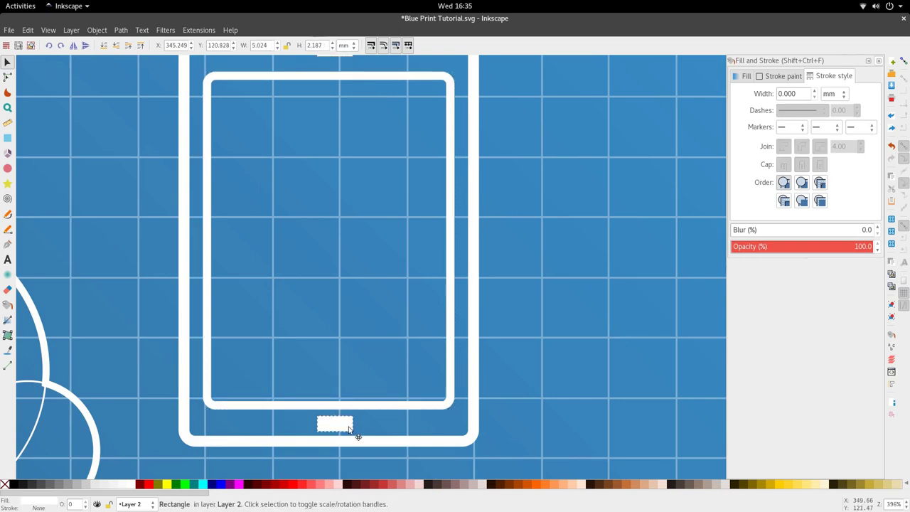
pyautogui.keyDown('ctrl'); pyautogui.scroll(-1, 347, 419); pyautogui.keyUp('ctrl')
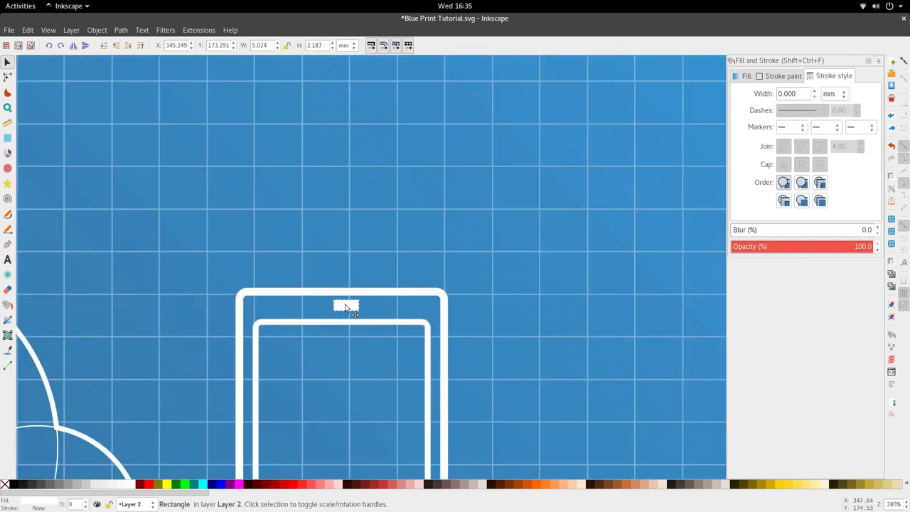
# Lower the button copy above the tablet's screen to about Y 172.3 mm, and remove that copy
pyautogui.moveTo(346, 303); pyautogui.dragTo(346, 310)
pyautogui.keyDown('ctrl'); pyautogui.scroll(-4, 351, 337); pyautogui.keyUp('ctrl')
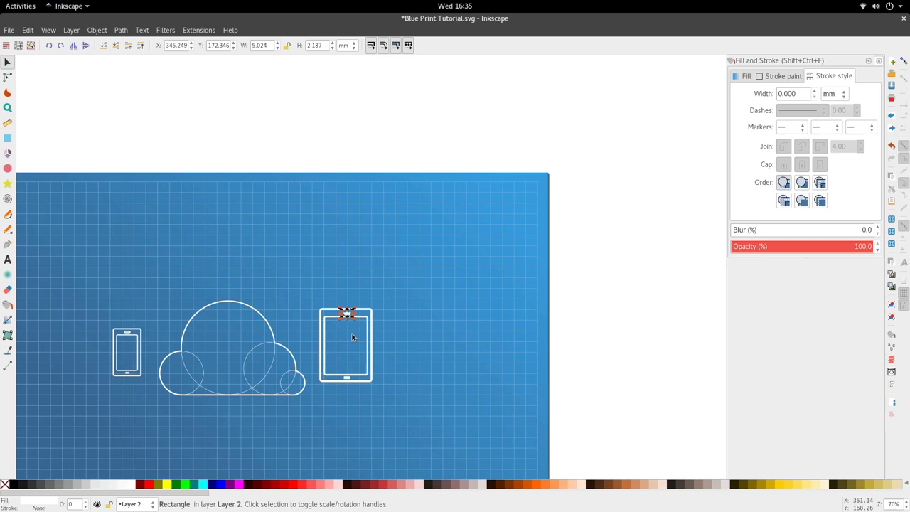
pyautogui.click(362, 370)
pyautogui.keyDown('ctrl'); pyautogui.scroll(2, 139, 328); pyautogui.keyUp('ctrl')
# Duplicate the phone's speaker slot and place the copy above the tablet's screen at about X 345.9, Y 172.8 mm
pyautogui.click(122, 338)
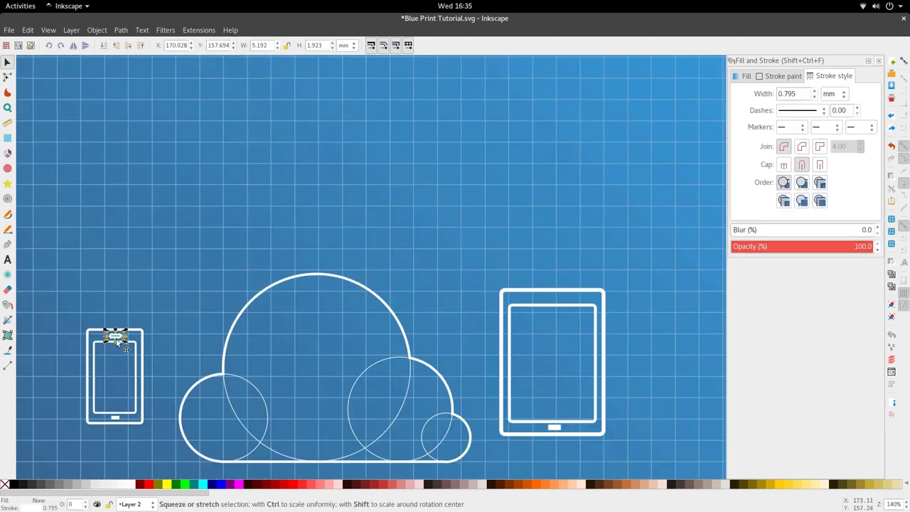
pyautogui.hotkey('ctrl', 'd')
pyautogui.moveTo(122, 340); pyautogui.dragTo(561, 301)
pyautogui.scroll(4, 551, 298)
pyautogui.scroll(-4, 544, 325)
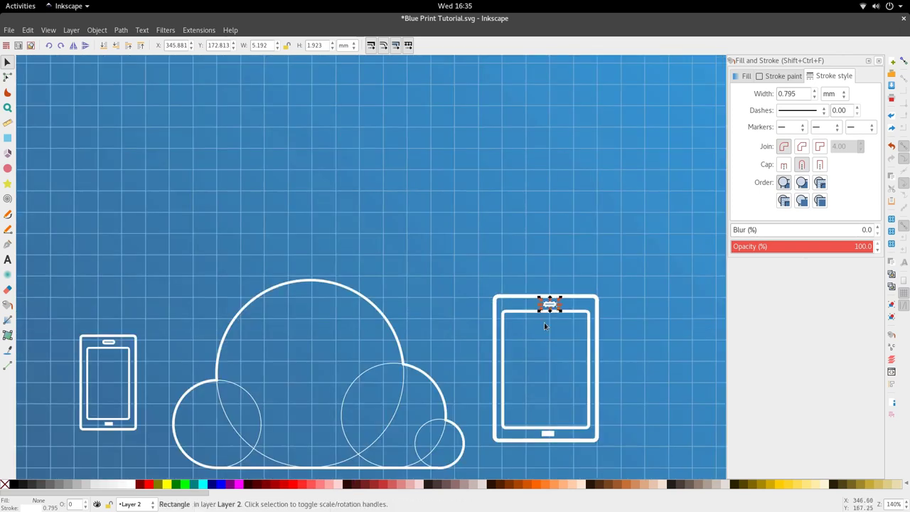
# Center the tablet's speaker slot horizontally on its outer rectangle with Align and Distribute, relative to the last selected object
pyautogui.press('Escape')
pyautogui.hscroll(1, 548, 319)
pyautogui.click(506, 304)
pyautogui.keyDown('shift'); pyautogui.click(552, 301); pyautogui.keyUp('shift')
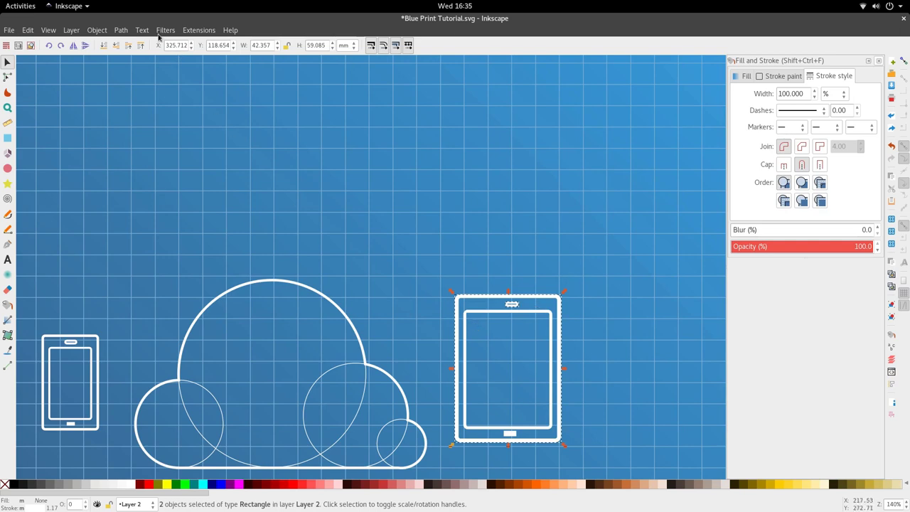
pyautogui.click(96, 30)
pyautogui.click(211, 342)
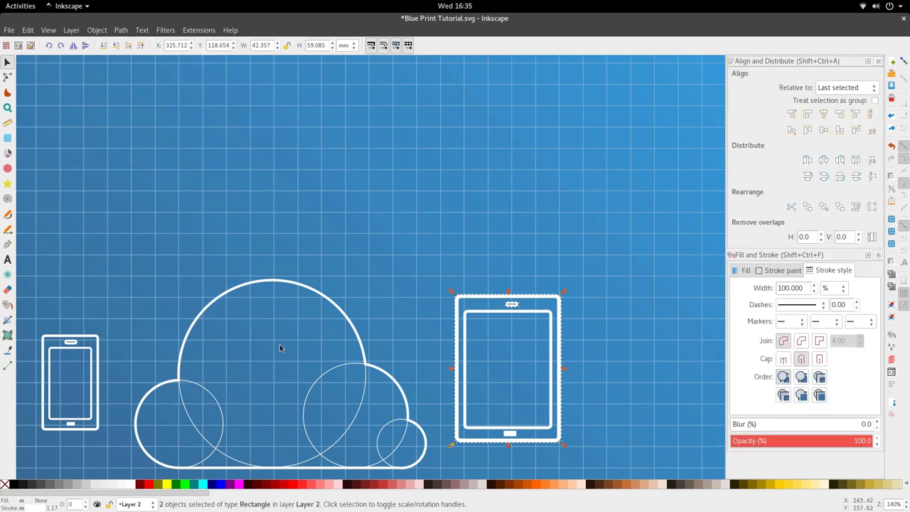
pyautogui.click(826, 116)
pyautogui.click(581, 256)
pyautogui.scroll(3, 537, 309)
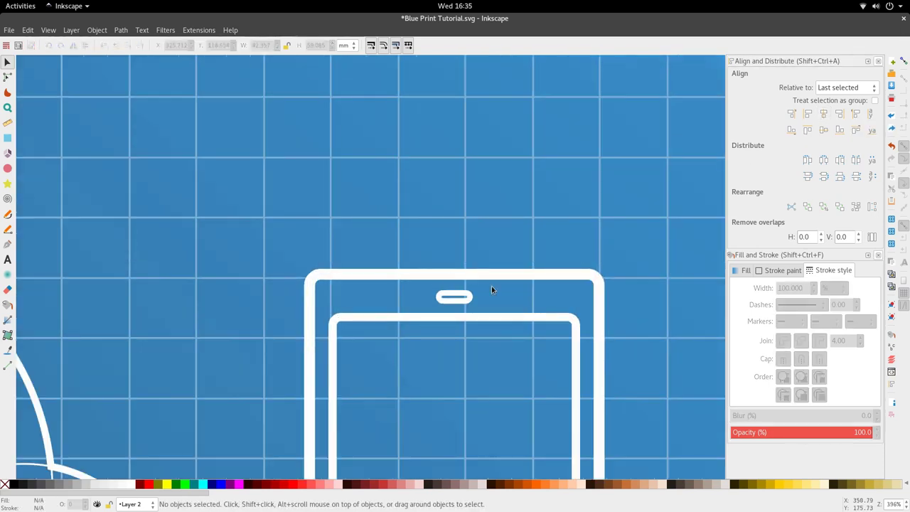
# Center the tablet's white button horizontally on its outer rectangle and deselect both
pyautogui.click(455, 297)
pyautogui.scroll(-2, 467, 300)
pyautogui.scroll(-3, 468, 334)
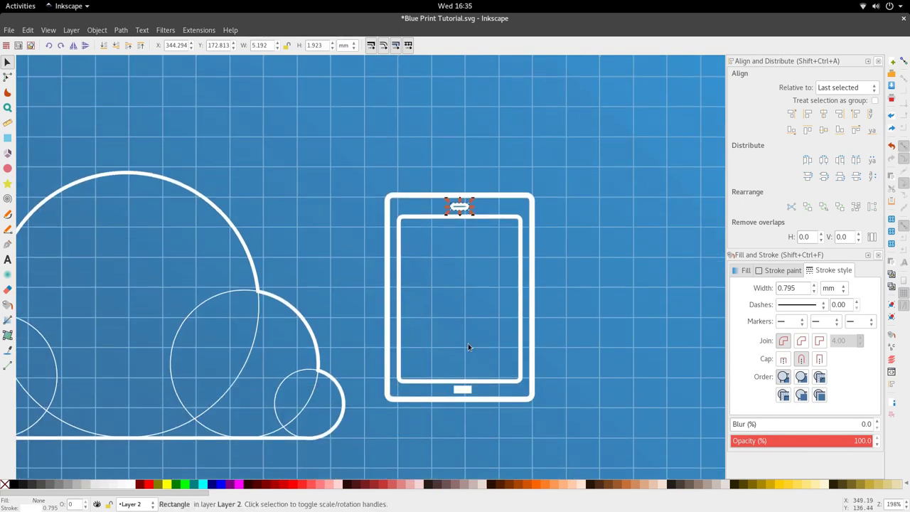
pyautogui.click(473, 388)
pyautogui.keyDown('shift'); pyautogui.click(503, 399); pyautogui.keyUp('shift')
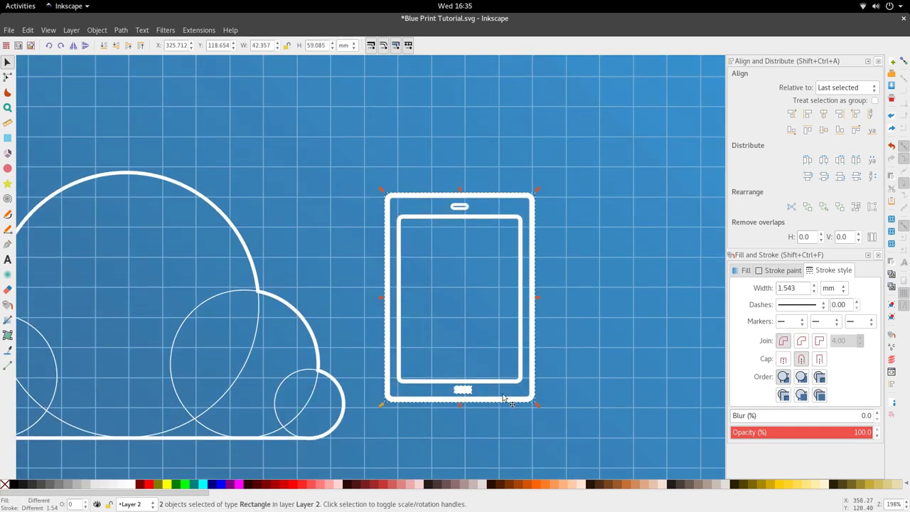
pyautogui.click(823, 114)
pyautogui.click(581, 249)
pyautogui.scroll(-4, 439, 285)
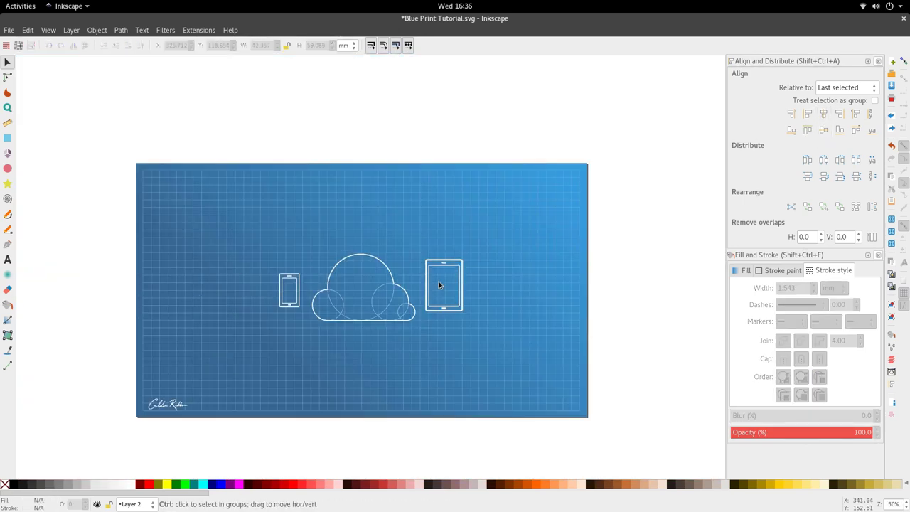
pyautogui.scroll(3, 435, 286)
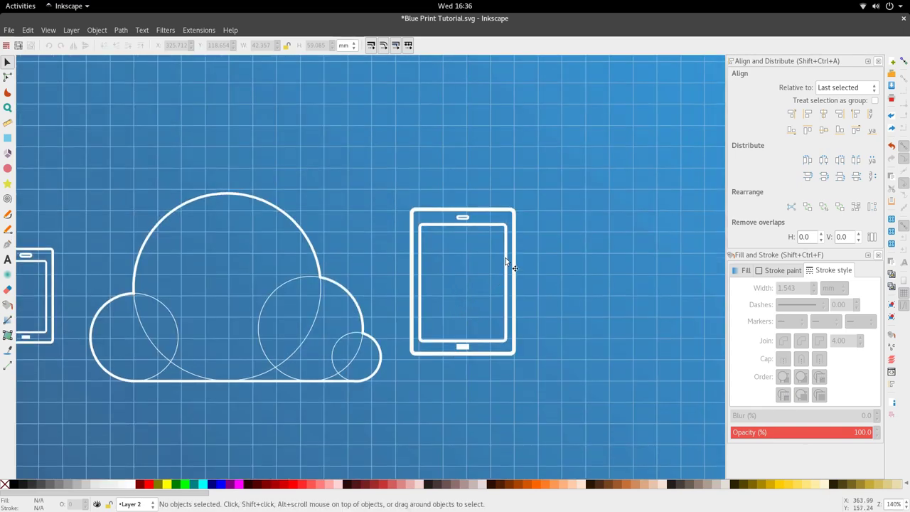
# Select the tablet's screen rectangle and outer rectangle together
pyautogui.click(507, 229)
pyautogui.keyDown('shift'); pyautogui.click(514, 212); pyautogui.keyUp('shift')
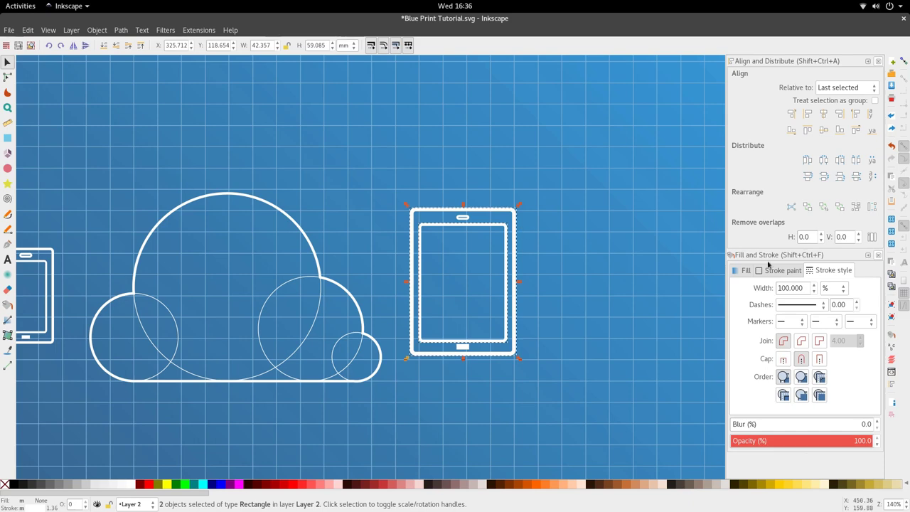
pyautogui.click(822, 292)
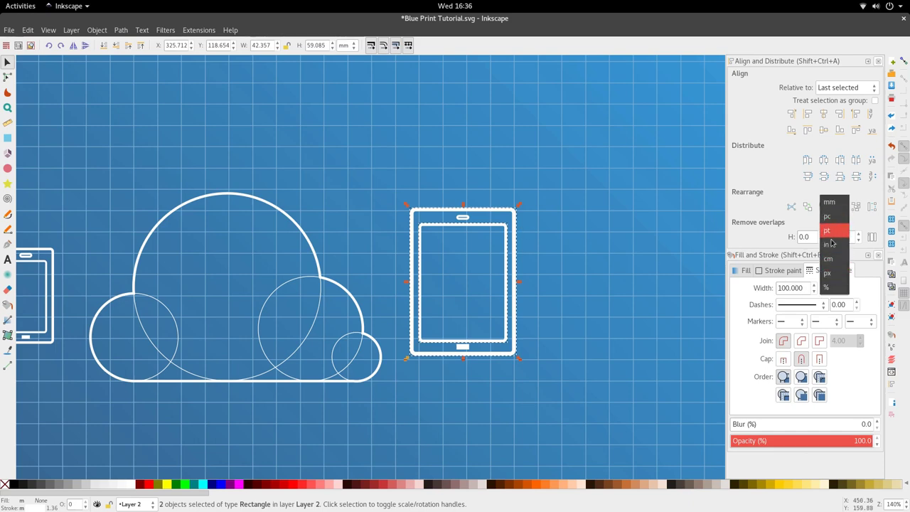
pyautogui.click(744, 286)
pyautogui.click(739, 272)
pyautogui.click(778, 272)
pyautogui.click(813, 272)
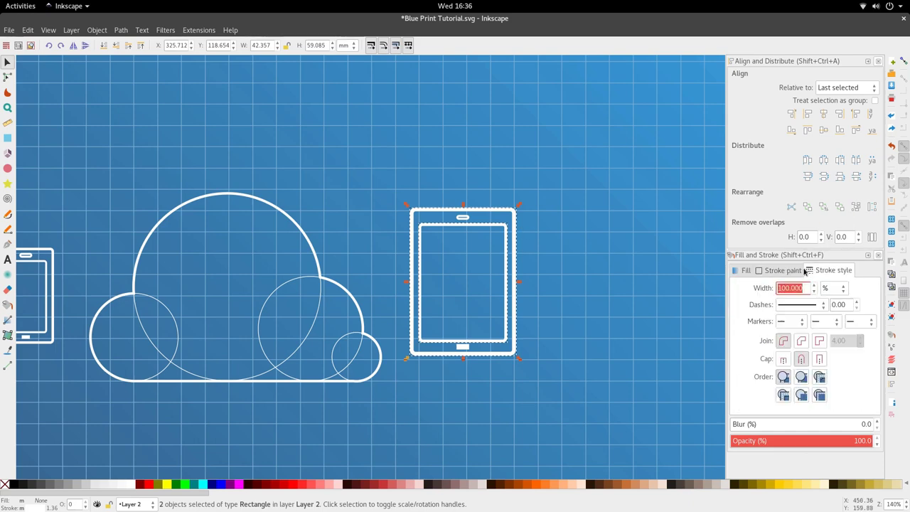
pyautogui.click(792, 271)
pyautogui.click(749, 270)
pyautogui.click(819, 273)
pyautogui.click(101, 32)
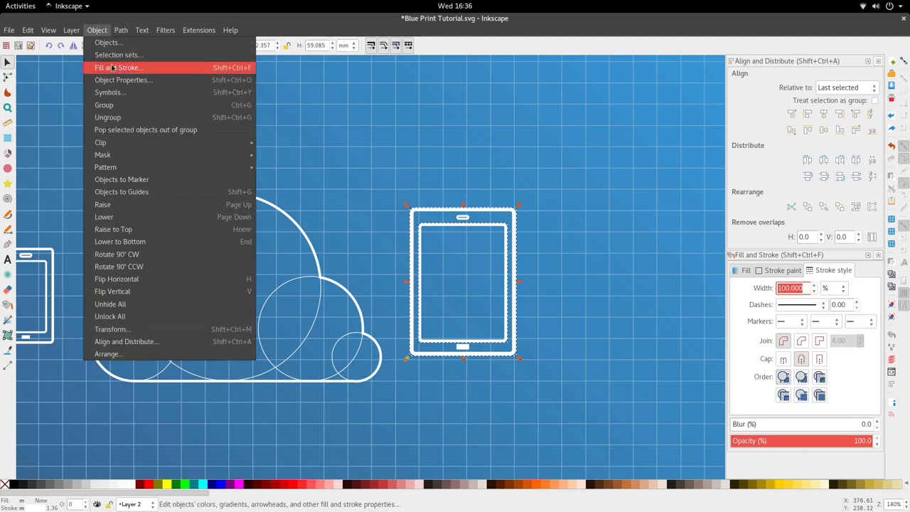
pyautogui.click(848, 382)
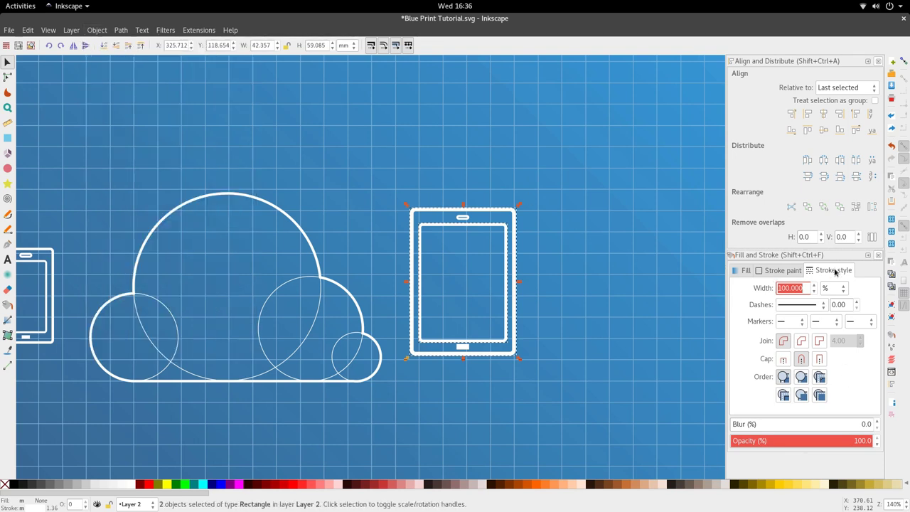
# Set the stroke width of the tablet's two selected rectangles to 1 mm and deselect them
pyautogui.click(838, 291)
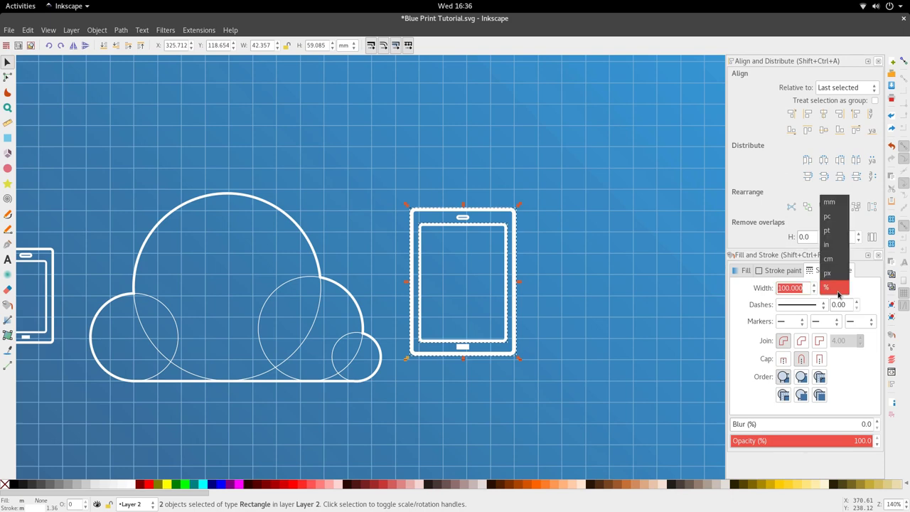
pyautogui.click(829, 201)
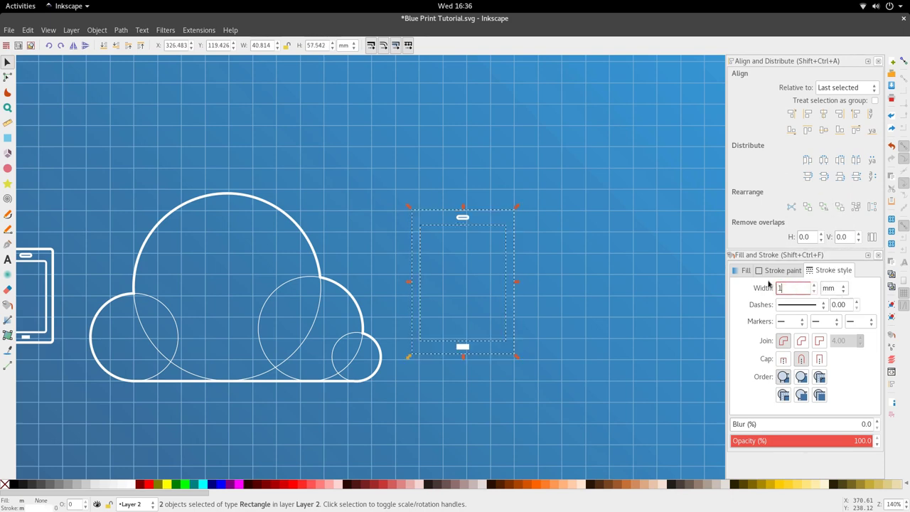
pyautogui.write('1')
pyautogui.press('Return')
pyautogui.keyDown('ctrl'); pyautogui.scroll(-2, 537, 308); pyautogui.keyUp('ctrl')
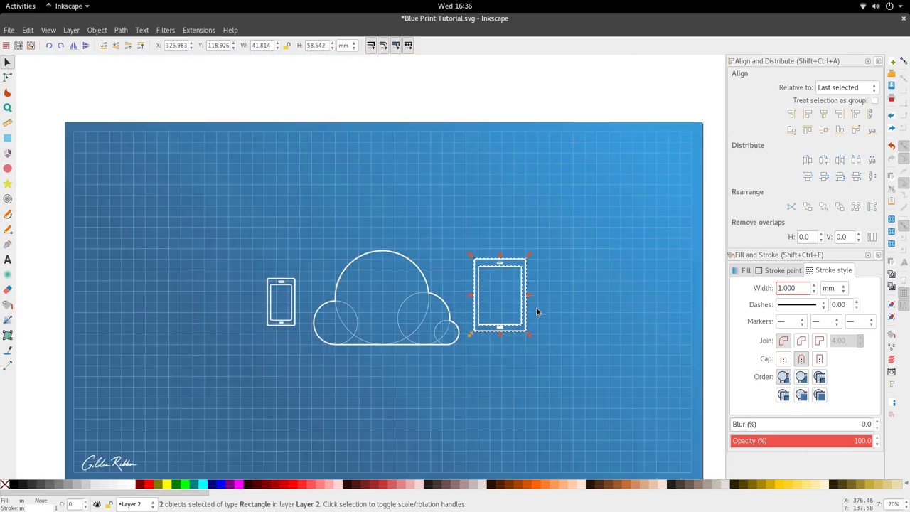
pyautogui.click(493, 355)
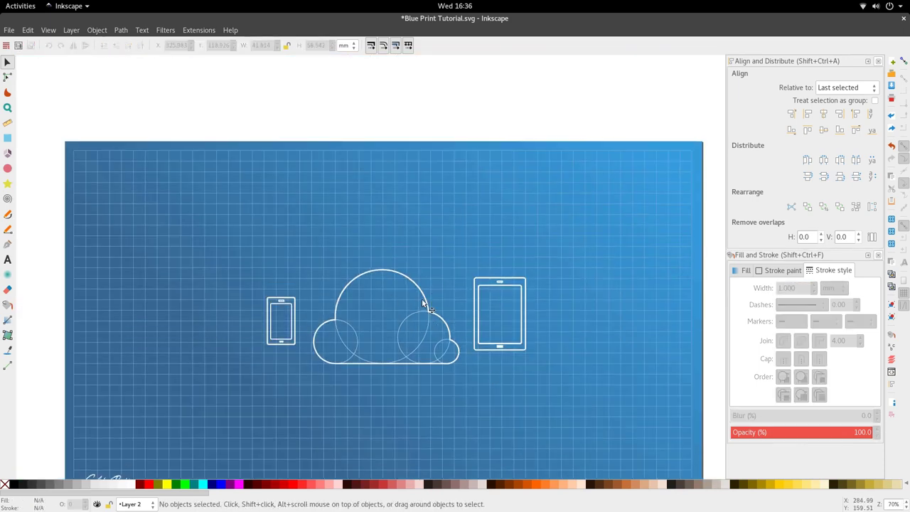
# Duplicate the phone's outer rectangle above the cloud and reshape the copy into a wide landscape monitor frame
pyautogui.scroll(1, 303, 327)
pyautogui.click(292, 347)
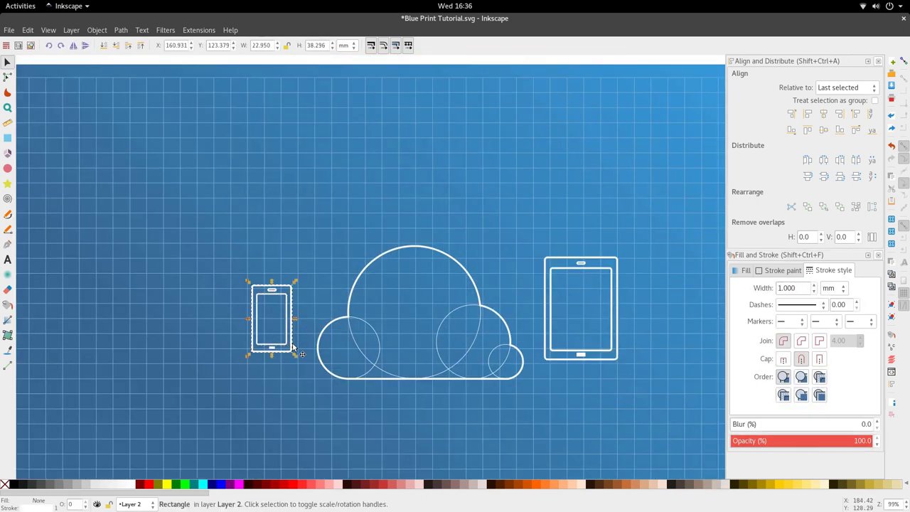
pyautogui.moveTo(289, 353); pyautogui.dragTo(471, 209)
pyautogui.press('r')
# Fit an inner screen rectangle about 54 by 32 mm inside the monitor frame and deselect it
pyautogui.press('s')
pyautogui.scroll(2, 459, 221)
pyautogui.press('r')
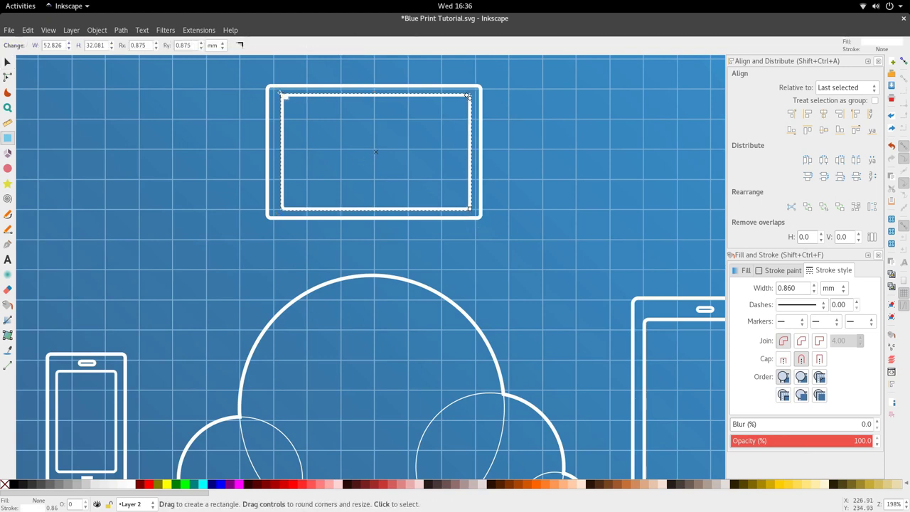
pyautogui.moveTo(280, 93); pyautogui.dragTo(276, 93)
pyautogui.scroll(-2, 367, 188)
pyautogui.press('s')
pyautogui.click(378, 225)
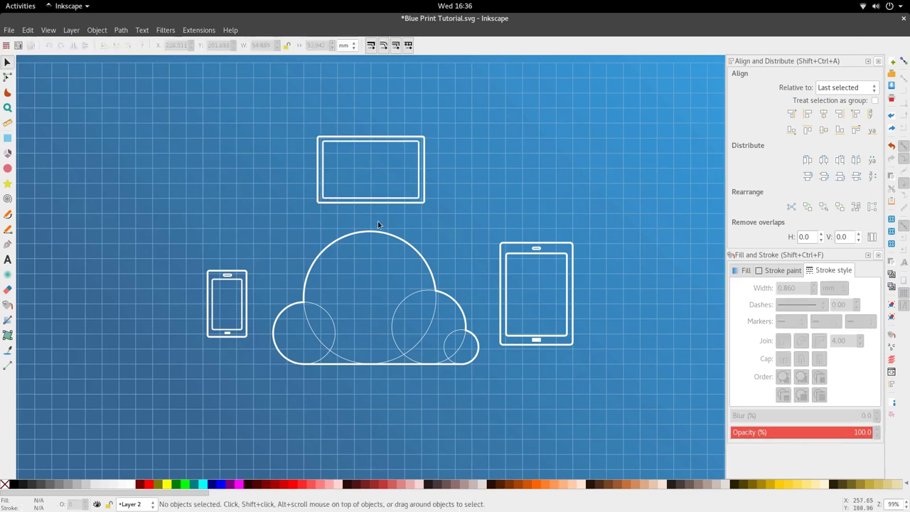
# Enlarge the monitor's inner screen rectangle to about 54.3 by 32.2 mm to even its margins and deselect it
pyautogui.scroll(4, 377, 224)
pyautogui.scroll(3, 481, 257)
pyautogui.click(495, 221)
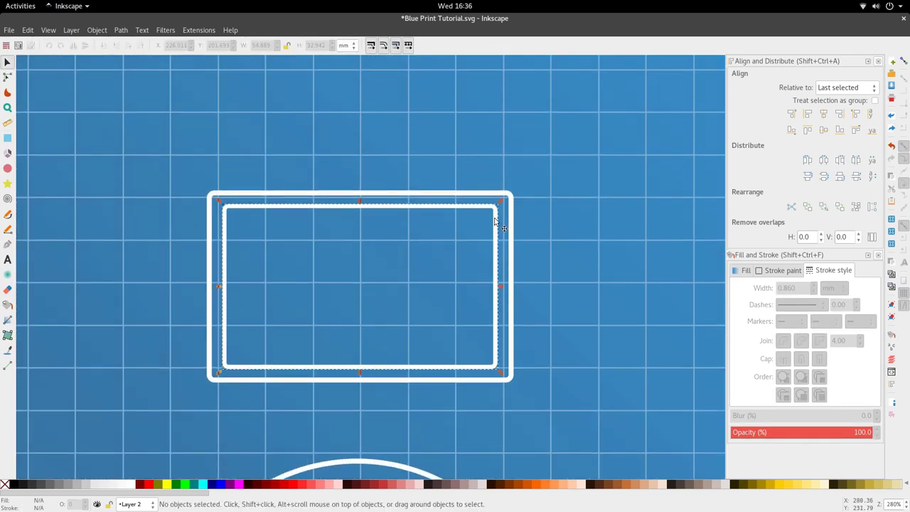
pyautogui.doubleClick(496, 222)
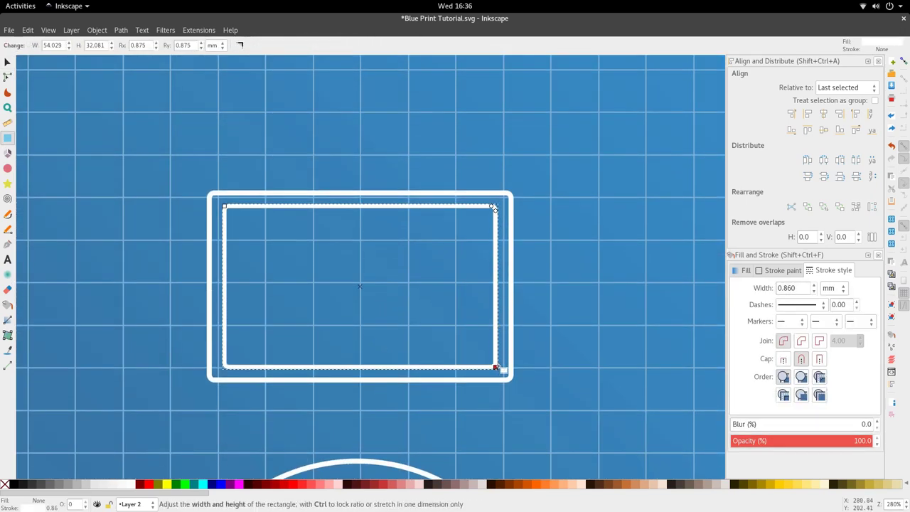
pyautogui.moveTo(496, 367); pyautogui.dragTo(497, 368)
pyautogui.keyDown('ctrl'); pyautogui.scroll(-2, 496, 341); pyautogui.keyUp('ctrl')
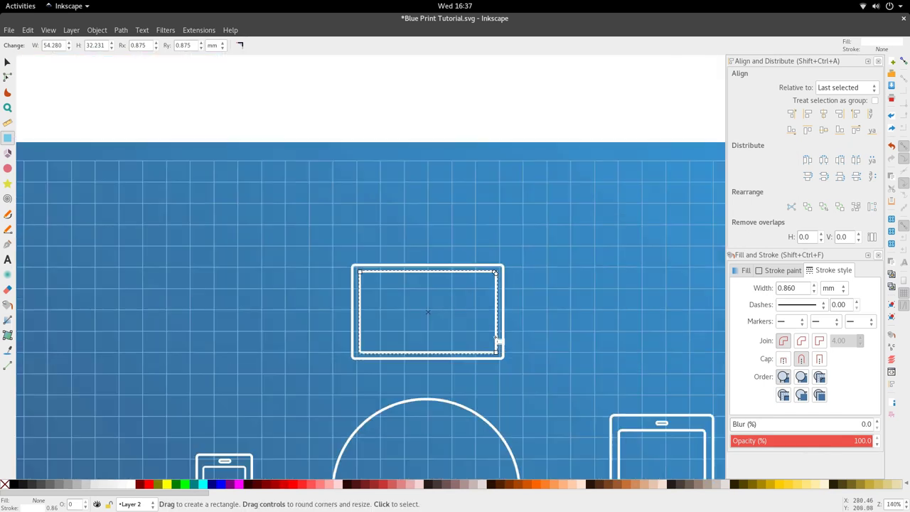
pyautogui.press('s')
pyautogui.press('Escape')
pyautogui.scroll(-1, 431, 309)
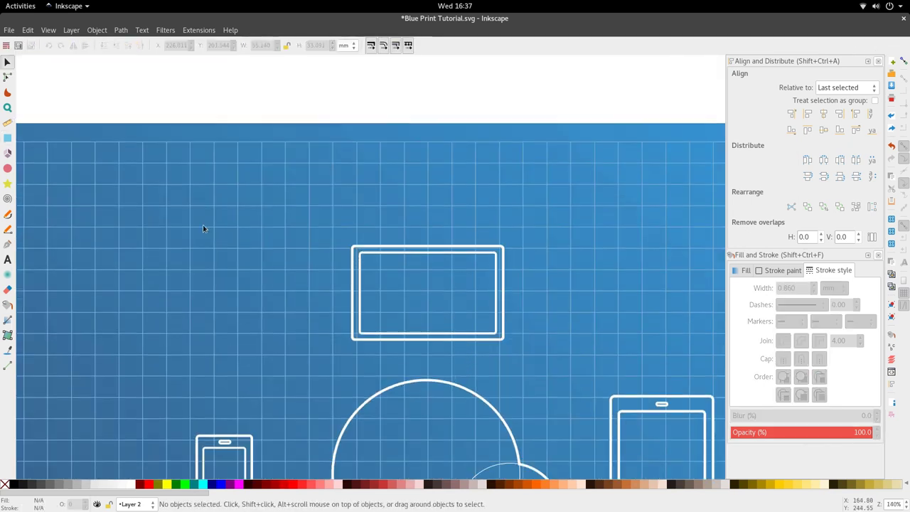
# Draw a solid white circle about 16 mm in diameter at the centre of the monitor's screen
pyautogui.click(7, 168)
pyautogui.moveTo(427, 288); pyautogui.dragTo(450, 317)
pyautogui.press('s')
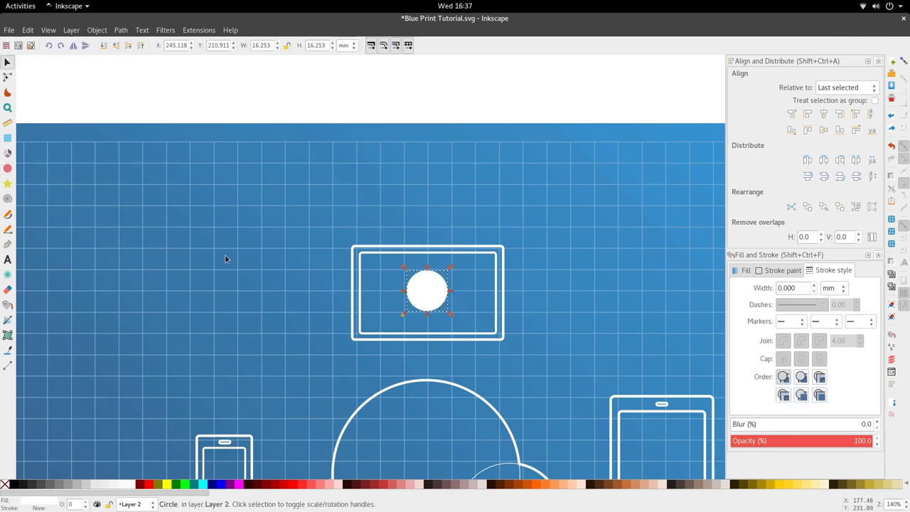
# Configure the star tool to draw regular polygons with 3 corners
pyautogui.click(8, 185)
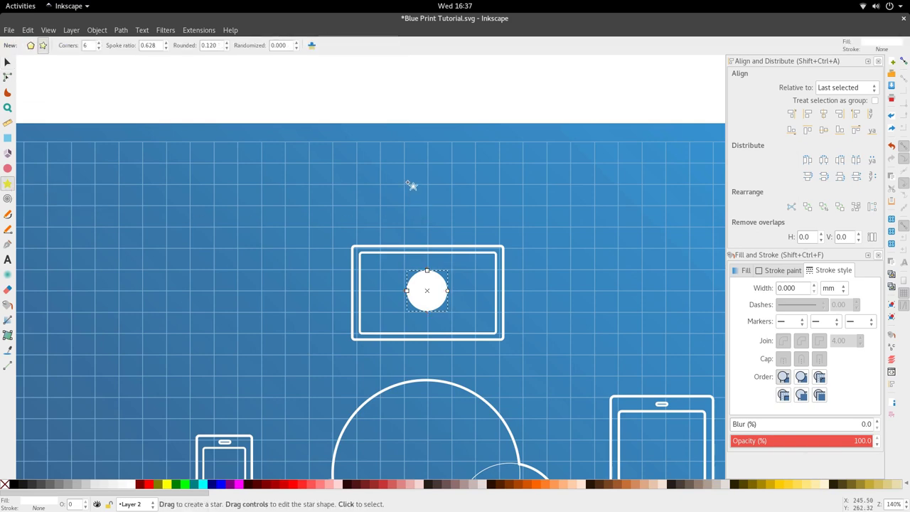
pyautogui.click(408, 182)
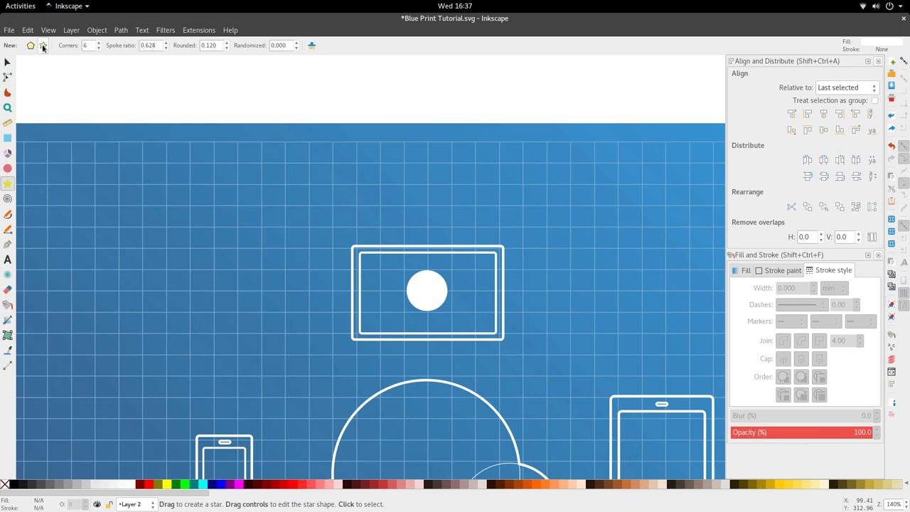
pyautogui.click(31, 46)
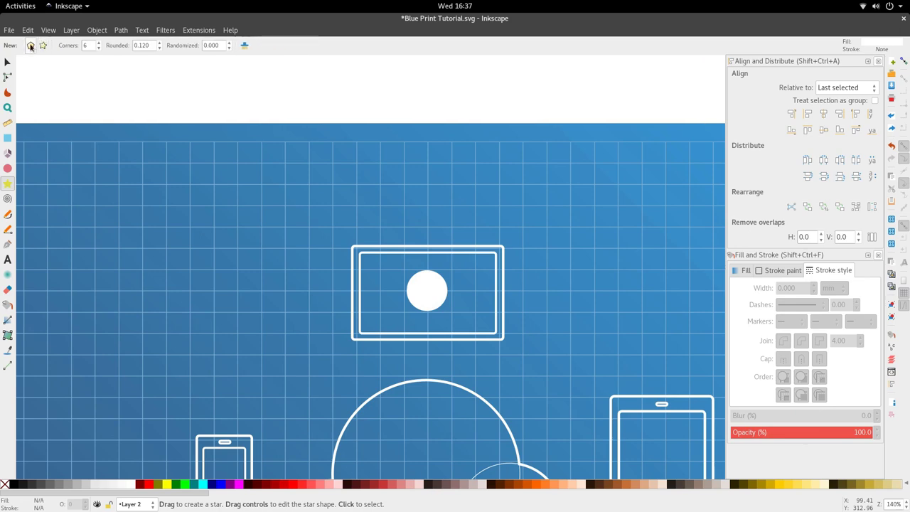
pyautogui.click(99, 49)
pyautogui.press('super')
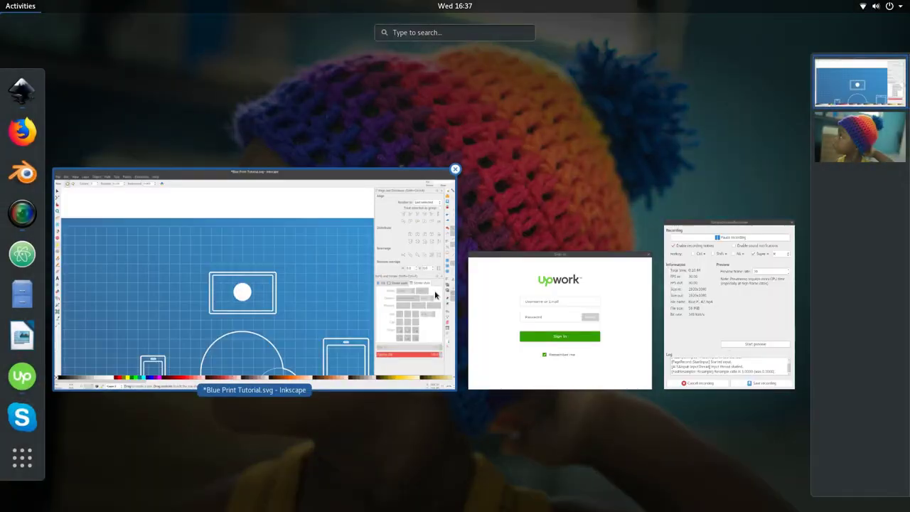
pyautogui.click(317, 275)
pyautogui.keyDown('ctrl'); pyautogui.scroll(3, 434, 290); pyautogui.keyUp('ctrl')
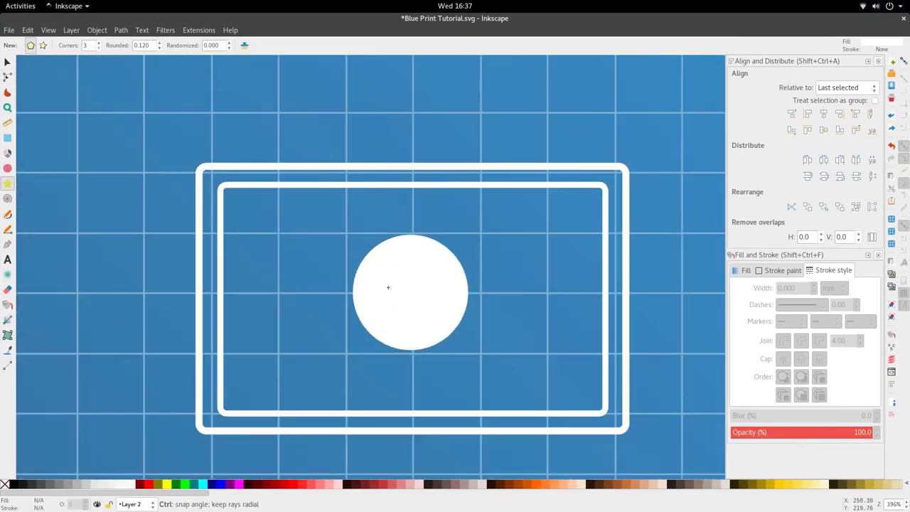
# Draw a white rounded triangle about 10 mm wide beside the circle and rotate it to point right like a play symbol
pyautogui.moveTo(410, 288); pyautogui.dragTo(417, 294)
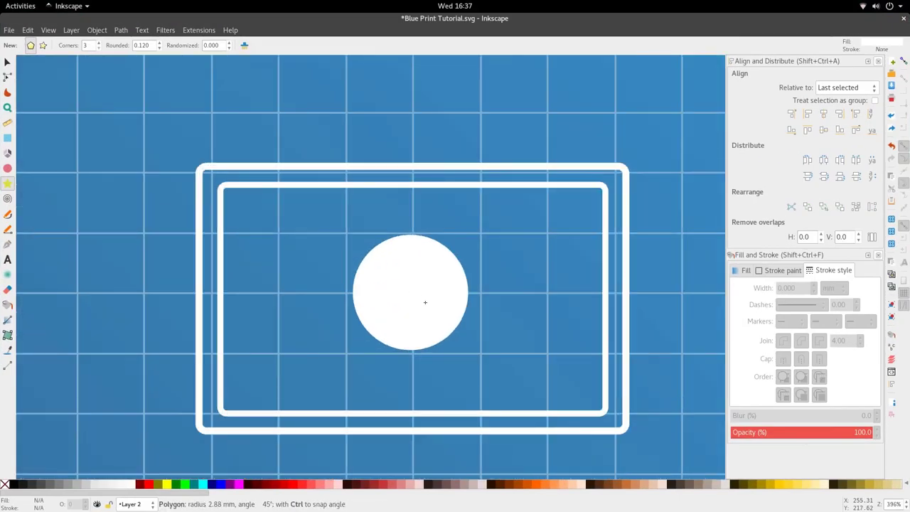
pyautogui.moveTo(449, 327); pyautogui.dragTo(362, 315)
pyautogui.keyDown('ctrl'); pyautogui.scroll(-2, 404, 314); pyautogui.keyUp('ctrl')
pyautogui.press('s')
pyautogui.keyDown('ctrl'); pyautogui.scroll(3, 362, 315); pyautogui.keyUp('ctrl')
pyautogui.click(381, 259)
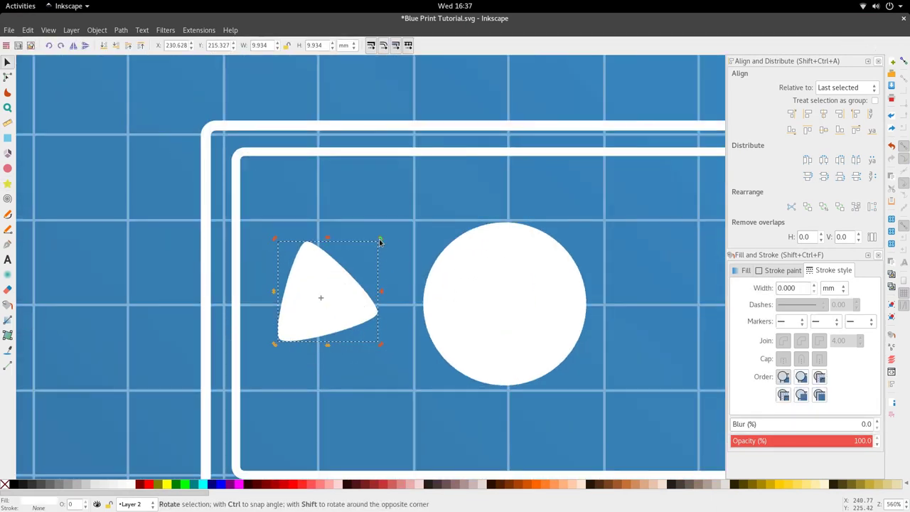
pyautogui.moveTo(380, 240); pyautogui.dragTo(366, 214)
pyautogui.press('*')
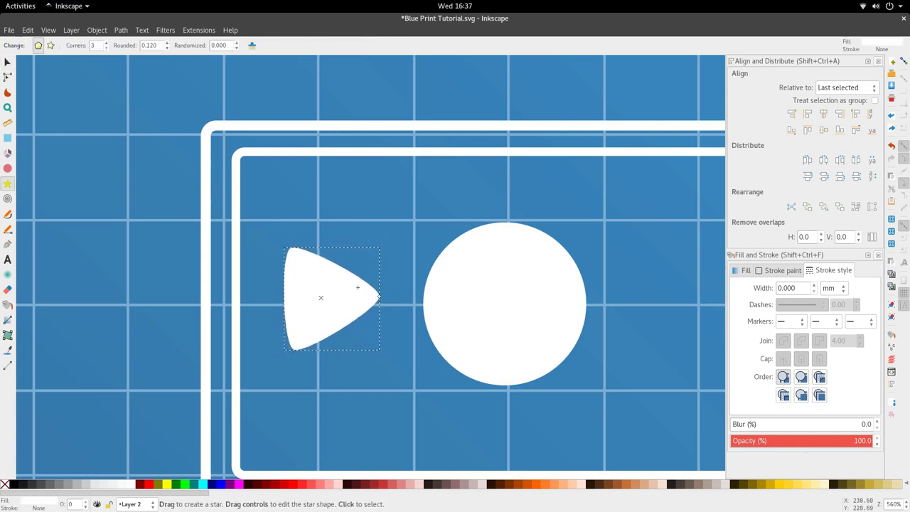
pyautogui.keyDown('ctrl'); pyautogui.scroll(-2, 313, 203); pyautogui.keyUp('ctrl')
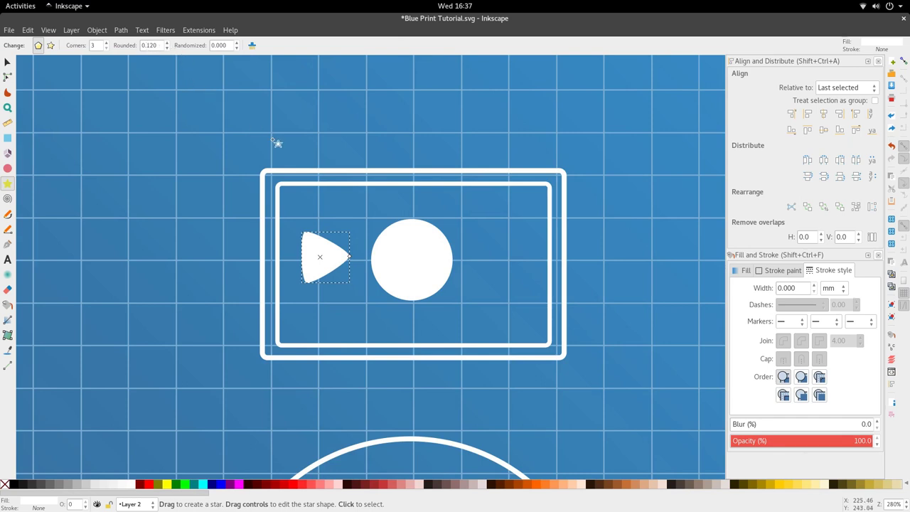
# Move the triangle onto the white circle and fill it with blue picked from the background beside the circle
pyautogui.press('s')
pyautogui.moveTo(321, 256); pyautogui.dragTo(412, 262)
pyautogui.press('d')
pyautogui.click(462, 262)
pyautogui.press('s')
# Scale the blue triangle down to about 6.1 by 6.6 mm, centre it in the white circle and deselect it
pyautogui.keyDown('ctrl'); pyautogui.scroll(3, 437, 269); pyautogui.keyUp('ctrl')
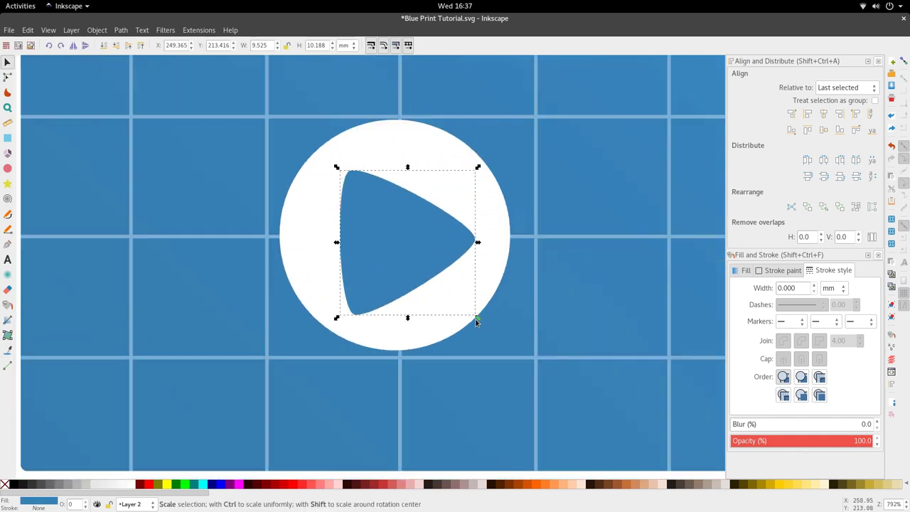
pyautogui.moveTo(477, 319); pyautogui.dragTo(443, 315)
pyautogui.keyDown('ctrl'); pyautogui.scroll(-5, 445, 327); pyautogui.keyUp('ctrl')
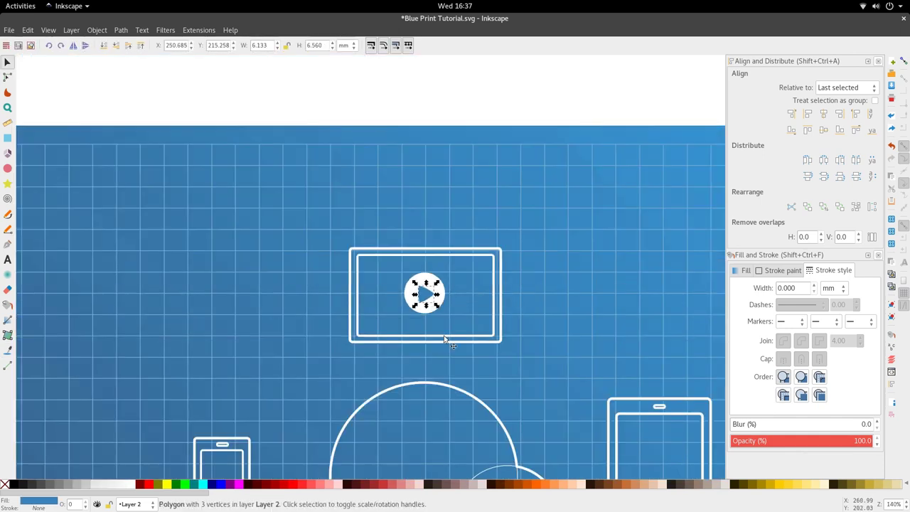
pyautogui.keyDown('ctrl'); pyautogui.scroll(4, 421, 297); pyautogui.keyUp('ctrl')
pyautogui.click(429, 297)
pyautogui.keyDown('ctrl'); pyautogui.scroll(-4, 431, 298); pyautogui.keyUp('ctrl')
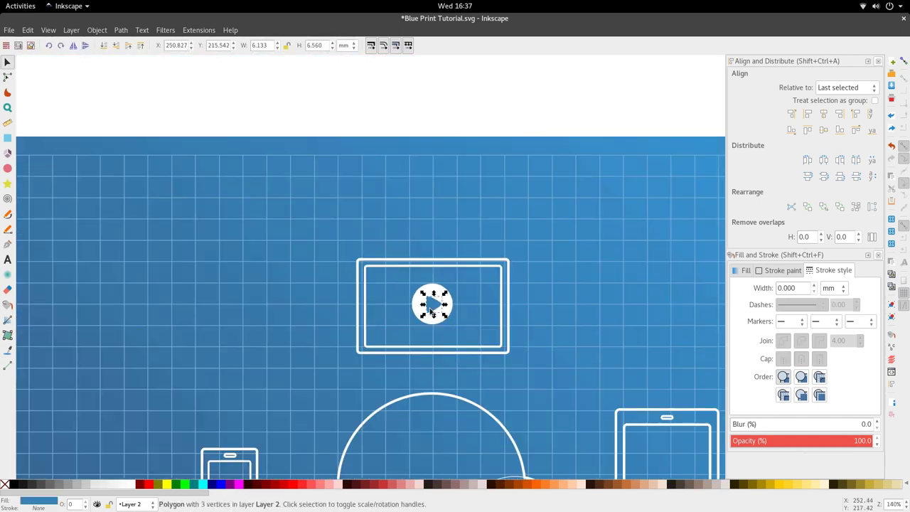
pyautogui.click(447, 209)
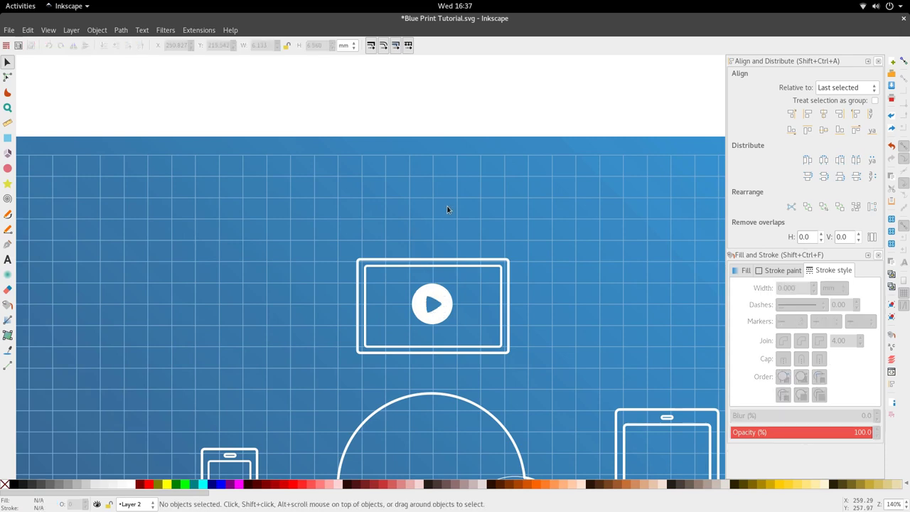
# Draw a base bar about 82 by 7 mm along the screen frame's lower edge, fill it white and centre it under the frame
pyautogui.scroll(-1, 447, 209)
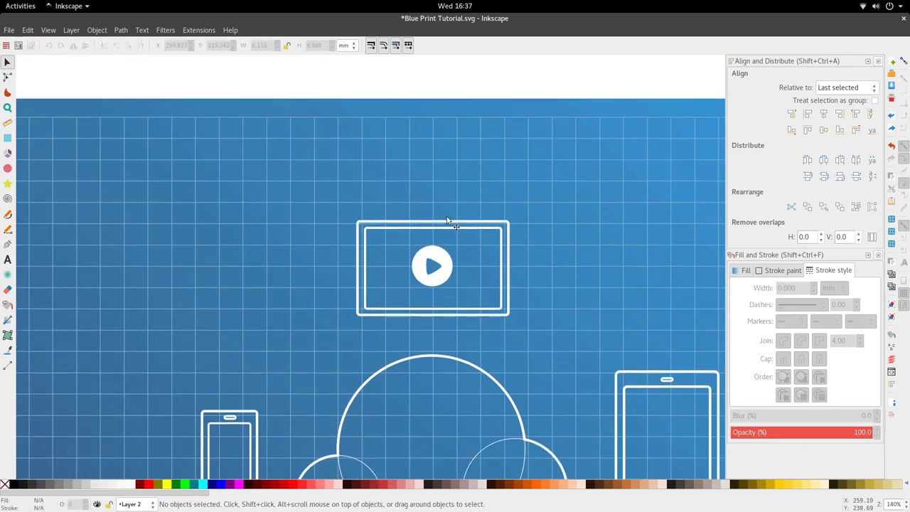
pyautogui.keyDown('ctrl'); pyautogui.scroll(3, 467, 304); pyautogui.keyUp('ctrl')
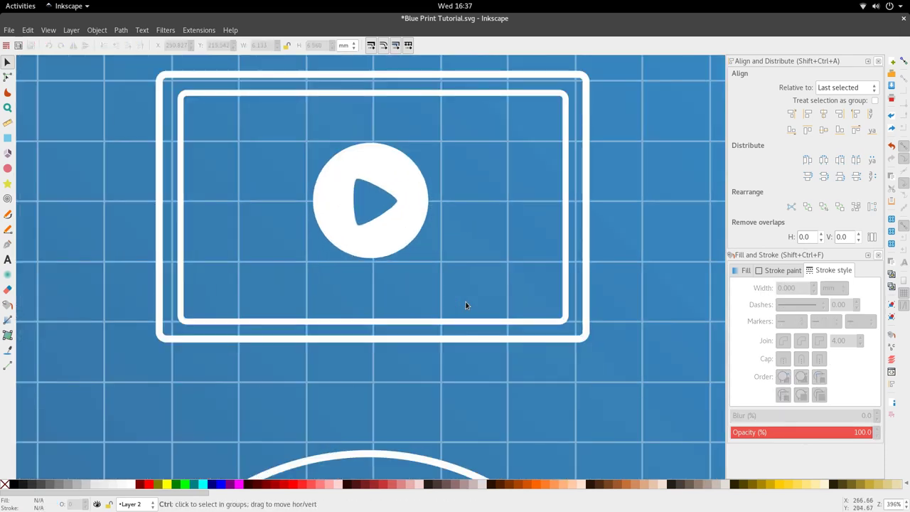
pyautogui.click(569, 320)
pyautogui.keyDown('ctrl'); pyautogui.scroll(-4, 384, 242); pyautogui.keyUp('ctrl')
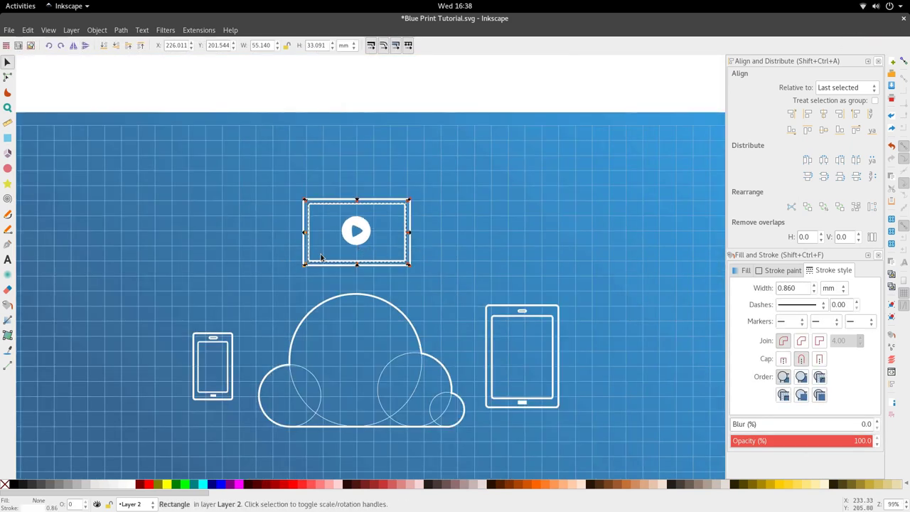
pyautogui.keyDown('ctrl'); pyautogui.scroll(2, 358, 282); pyautogui.keyUp('ctrl')
pyautogui.scroll(1, 290, 266)
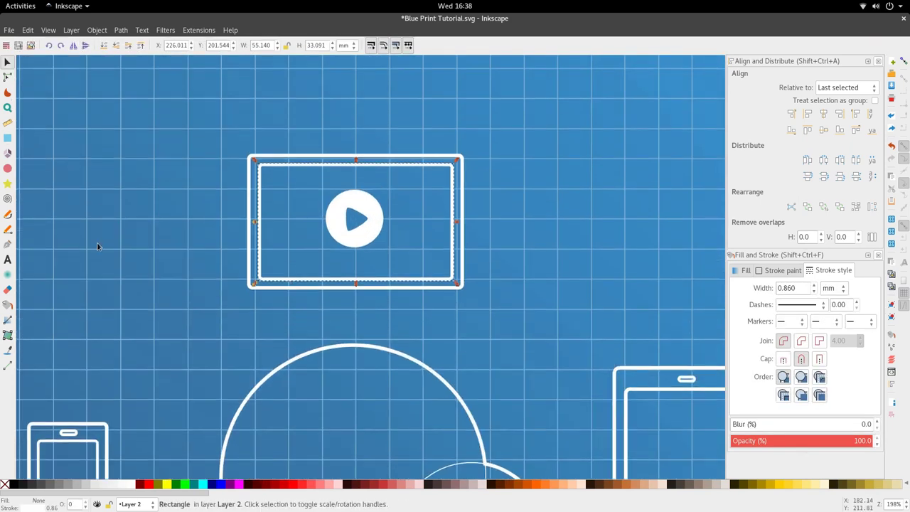
pyautogui.click(7, 138)
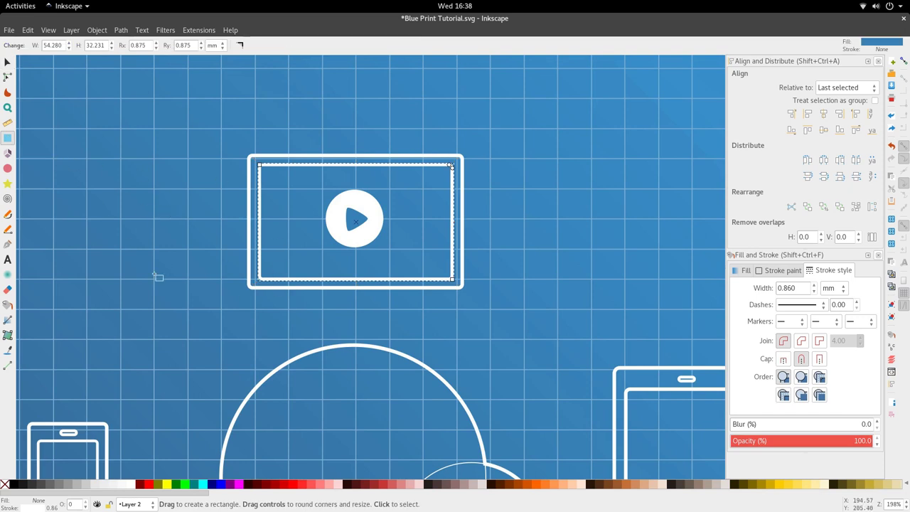
pyautogui.moveTo(213, 286); pyautogui.dragTo(504, 310)
pyautogui.press('d')
pyautogui.click(462, 280)
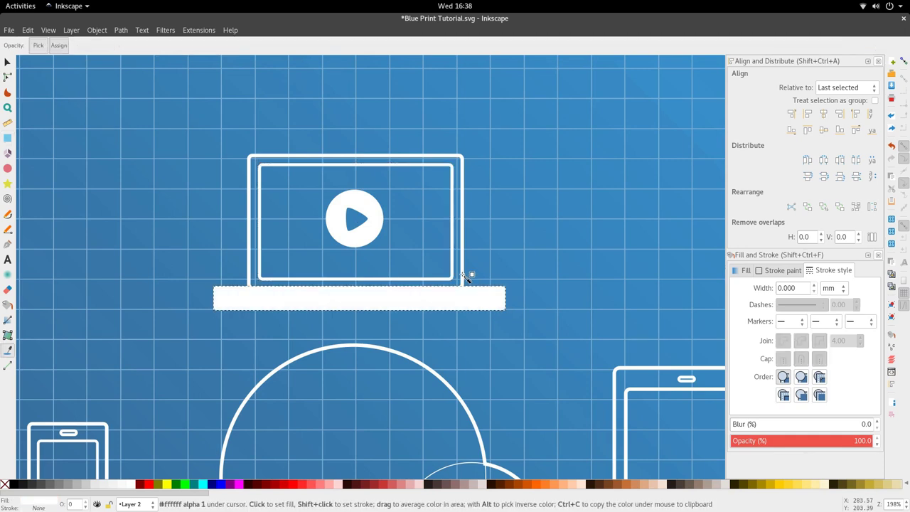
pyautogui.press('s')
pyautogui.press('Left')
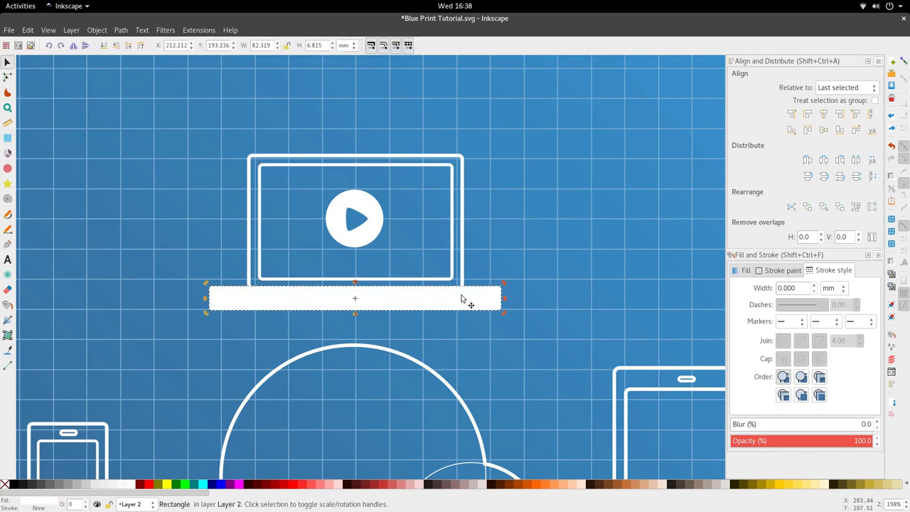
# Reduce the white base bar's height to about 4.3 mm, round its ends and deselect it
pyautogui.press('r')
pyautogui.moveTo(502, 310); pyautogui.dragTo(507, 283)
pyautogui.keyDown('ctrl'); pyautogui.scroll(3, 501, 300); pyautogui.keyUp('ctrl')
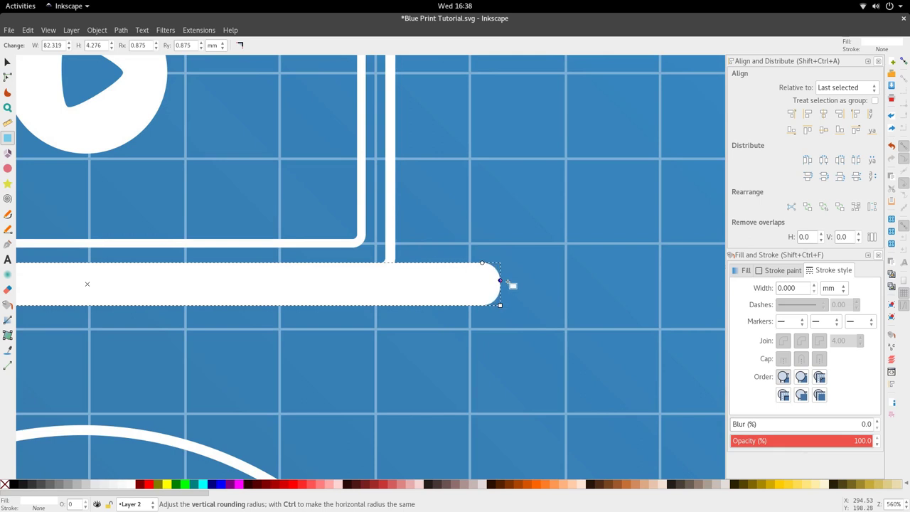
pyautogui.keyDown('ctrl'); pyautogui.scroll(-3, 508, 298); pyautogui.keyUp('ctrl')
pyautogui.press('s')
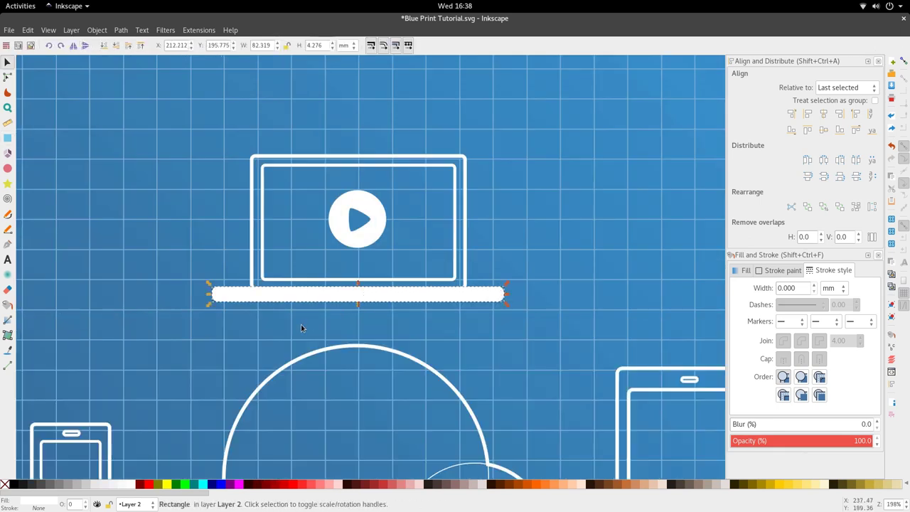
pyautogui.press('Escape')
# Draw a straight horizontal line through the middle of the base bar, extending past both ends
pyautogui.press('p')
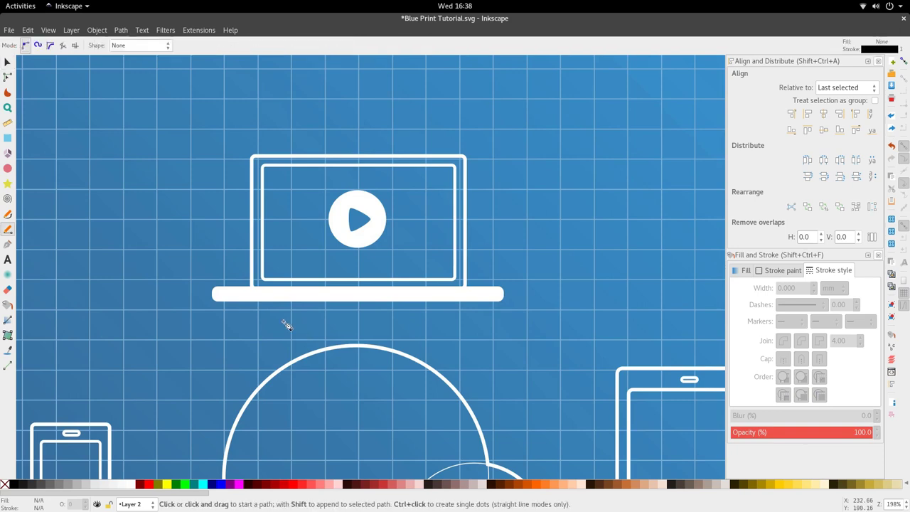
pyautogui.click(196, 293)
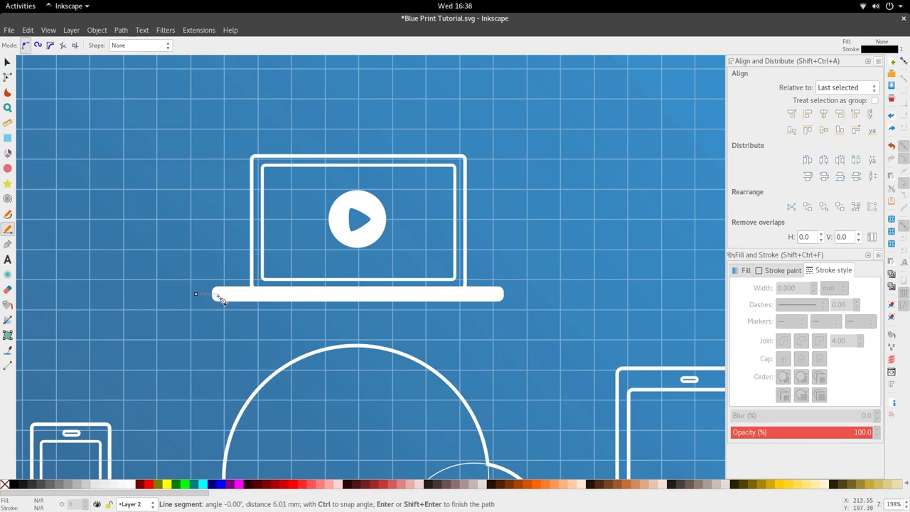
pyautogui.click(518, 306)
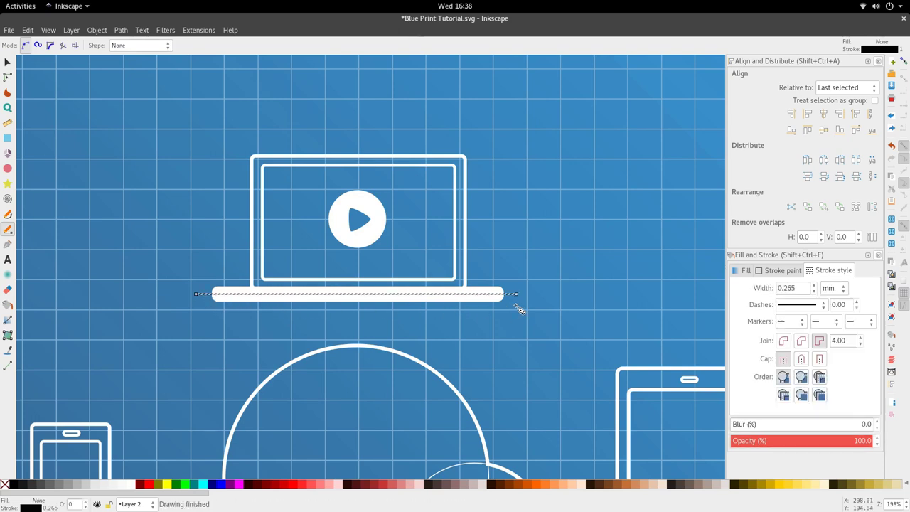
pyautogui.press('s')
# Split the white base bar in two along the horizontal line with Division, and deselect the pieces
pyautogui.scroll(2, 317, 305)
pyautogui.press('n')
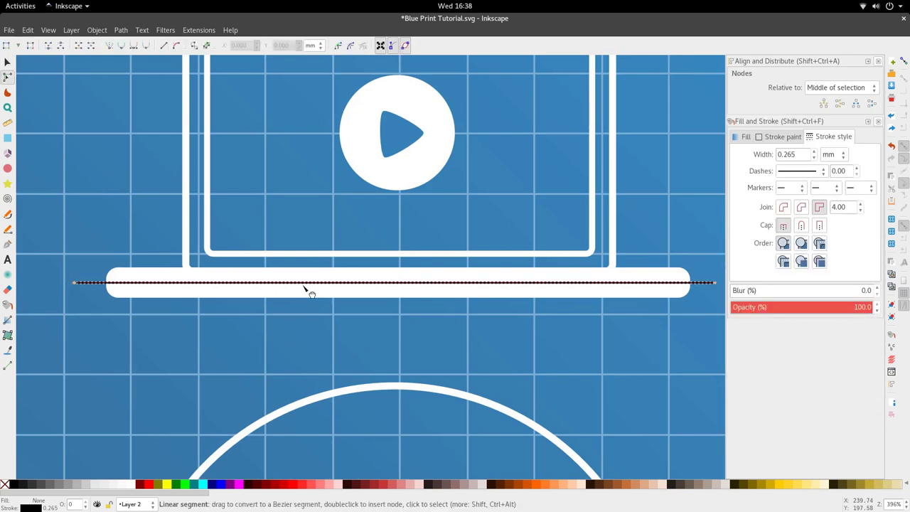
pyautogui.keyDown('shift'); pyautogui.click(335, 294); pyautogui.keyUp('shift')
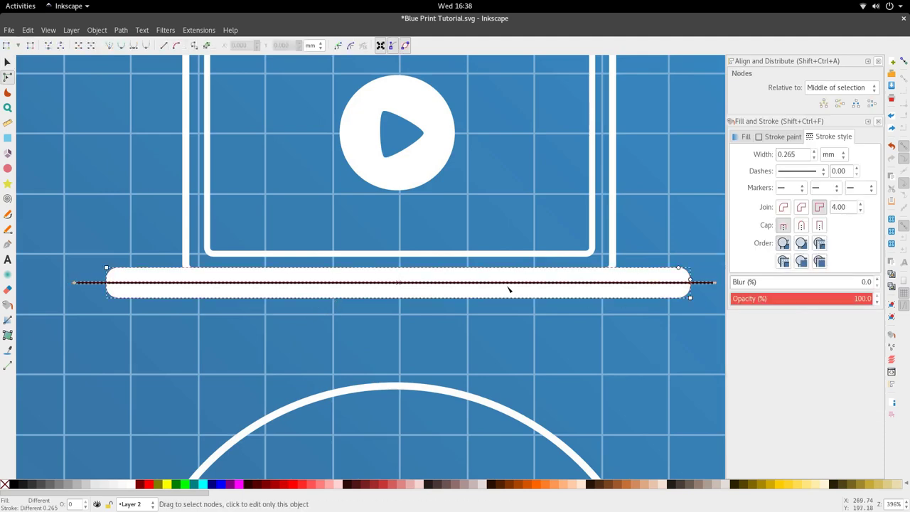
pyautogui.scroll(-1, 268, 292)
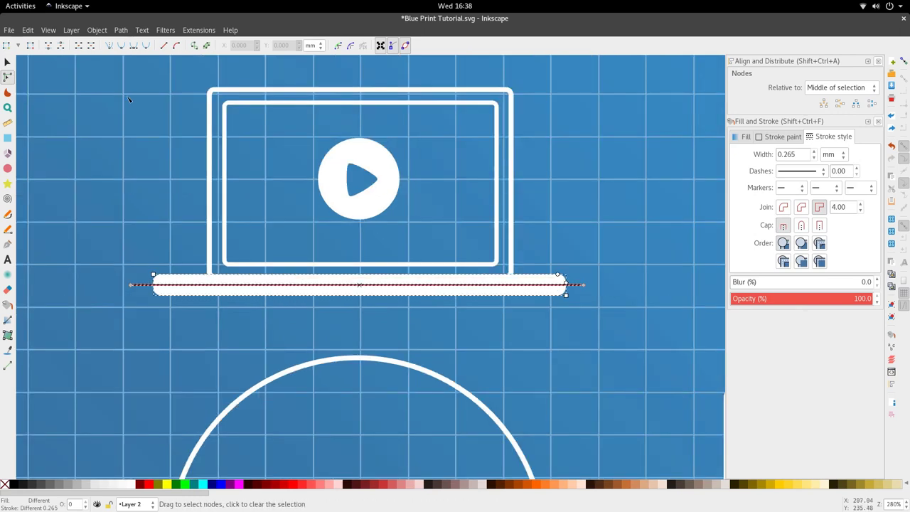
pyautogui.click(121, 30)
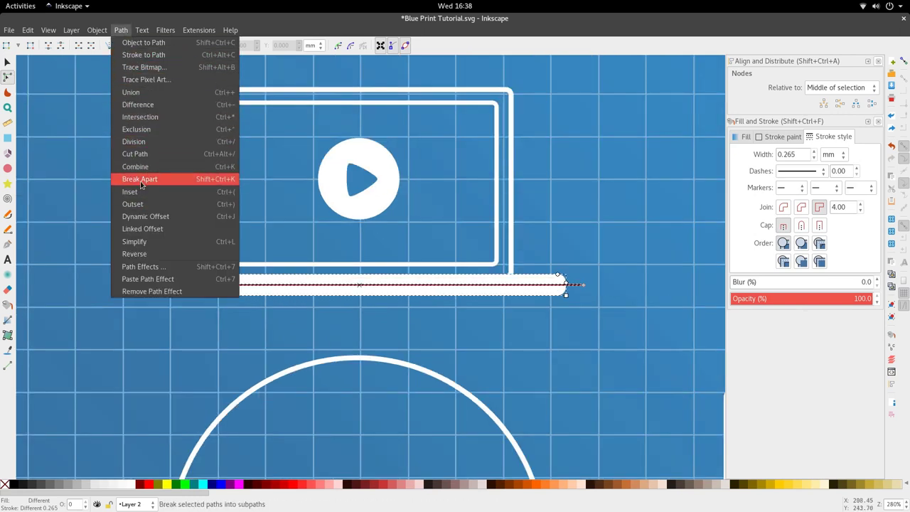
pyautogui.click(133, 141)
pyautogui.click(234, 315)
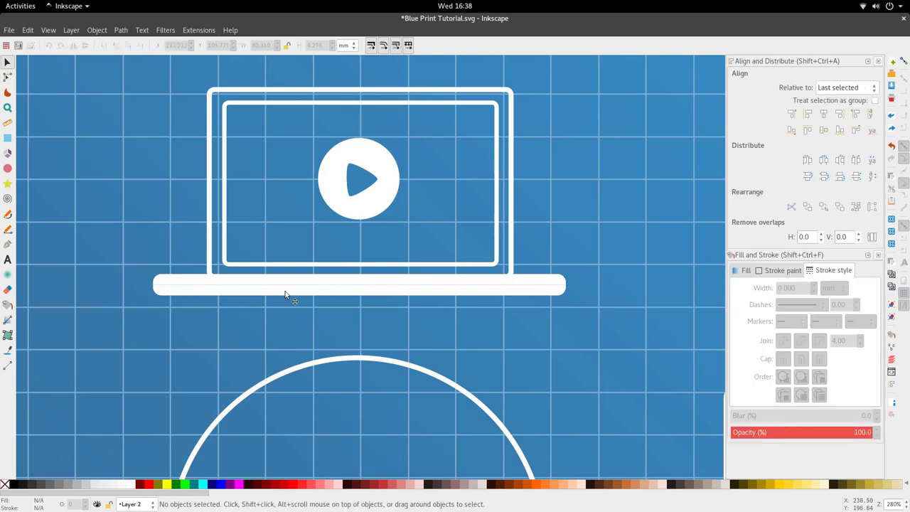
# Delete the upper half of the split base bar and move the lower half up against the screen frame
pyautogui.moveTo(332, 283); pyautogui.dragTo(2, 276)
pyautogui.scroll(-3, 242, 287)
pyautogui.scroll(3, 337, 295)
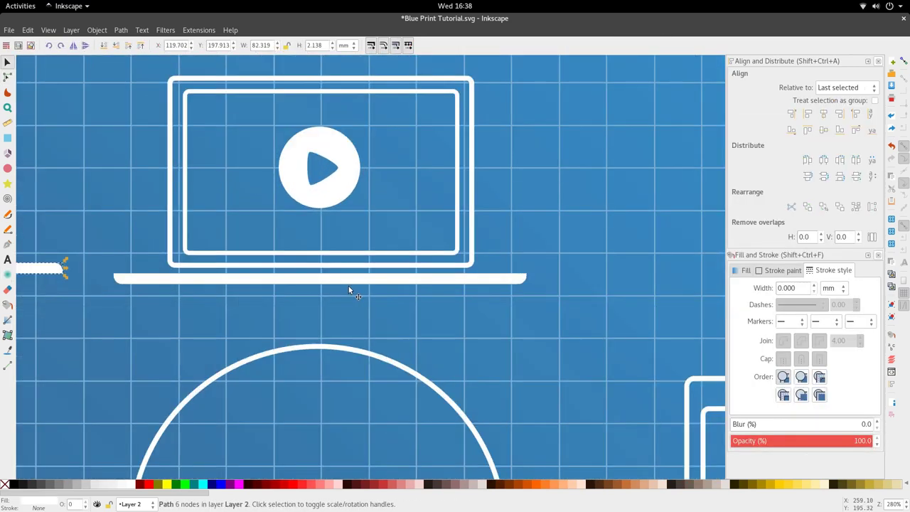
pyautogui.moveTo(348, 283); pyautogui.dragTo(353, 277)
pyautogui.scroll(-3, 349, 283)
pyautogui.press('Escape')
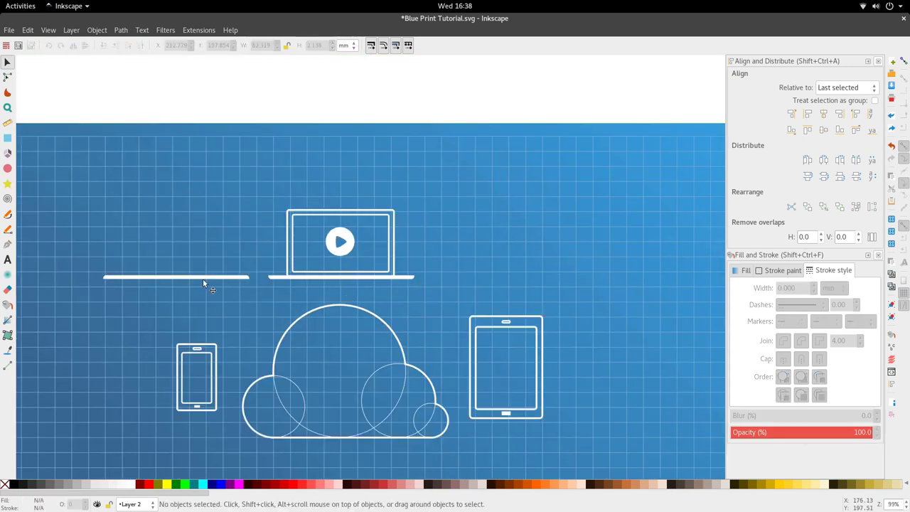
pyautogui.click(203, 279)
pyautogui.press('Delete')
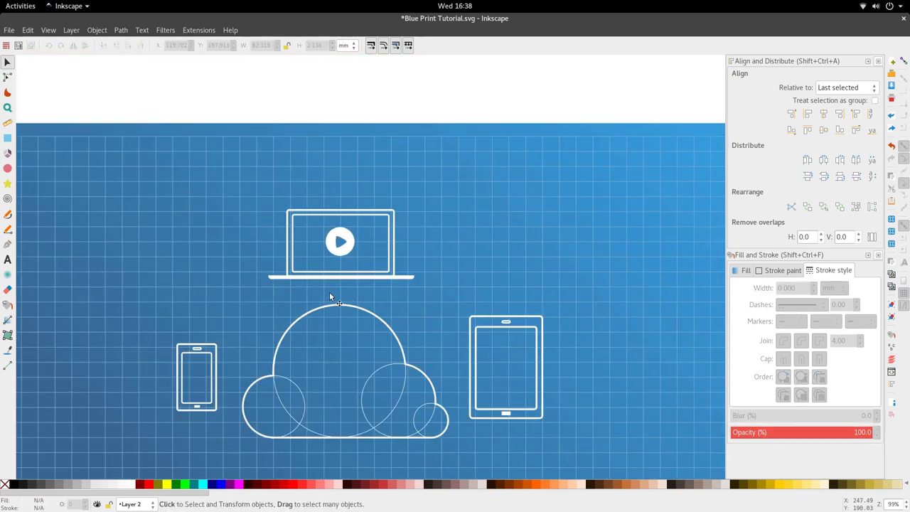
# Try to taper the base's lower corners by scaling its two bottom corner nodes horizontally toward the centre
pyautogui.scroll(4, 330, 295)
pyautogui.press('n')
pyautogui.click(416, 237)
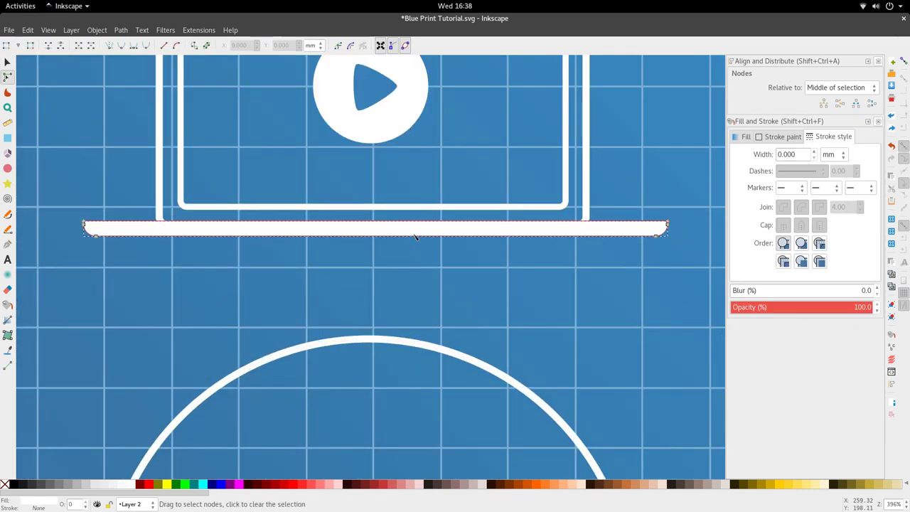
pyautogui.moveTo(81, 258); pyautogui.dragTo(676, 226)
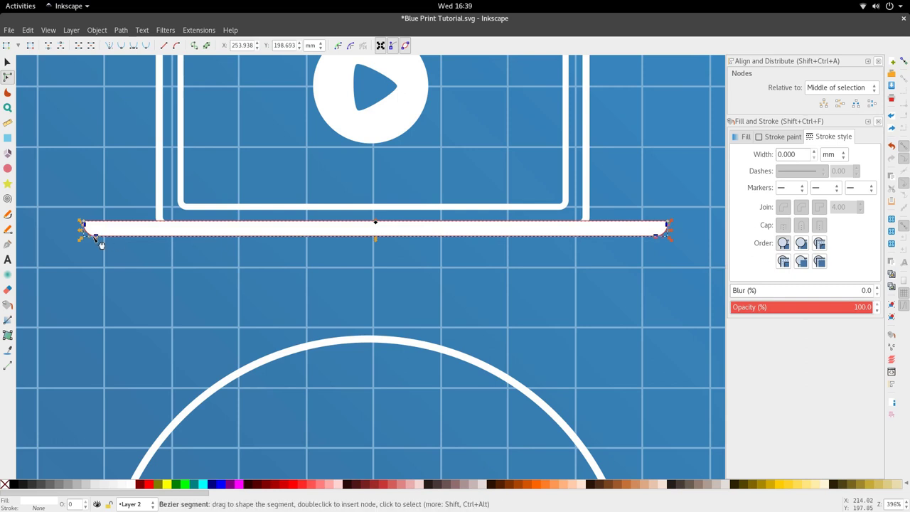
pyautogui.moveTo(95, 236); pyautogui.dragTo(89, 256)
pyautogui.click(109, 273)
pyautogui.scroll(3, 95, 254)
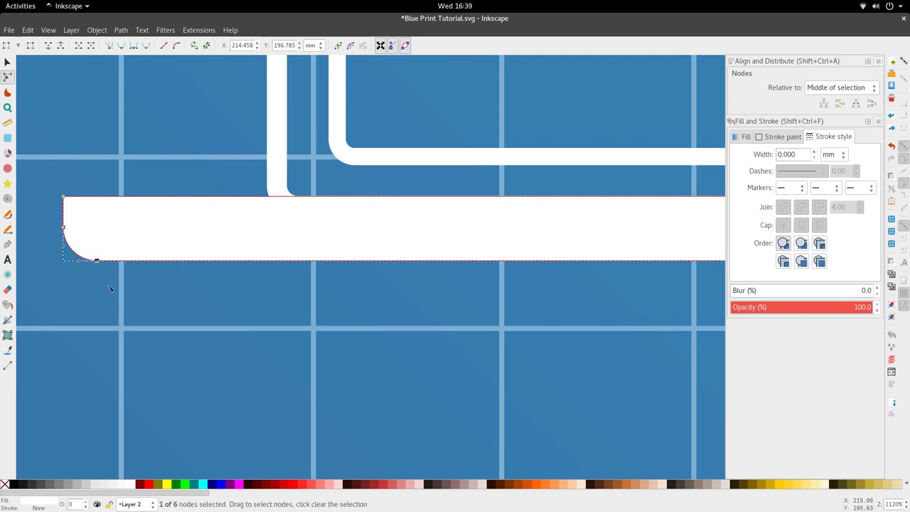
pyautogui.scroll(-7, 111, 289)
pyautogui.scroll(7, 396, 319)
pyautogui.press('shift')
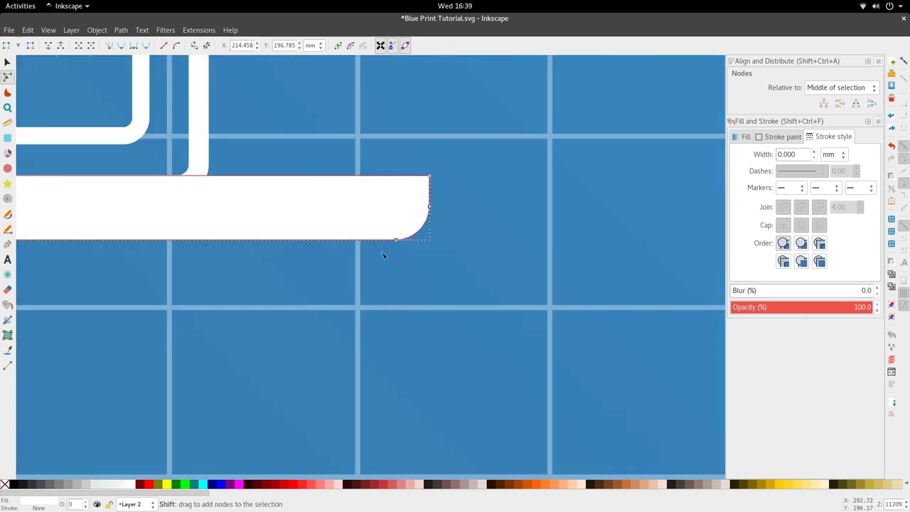
pyautogui.keyDown('shift'); pyautogui.moveTo(411, 230); pyautogui.dragTo(410, 229); pyautogui.keyUp('shift')
pyautogui.scroll(-4, 376, 271)
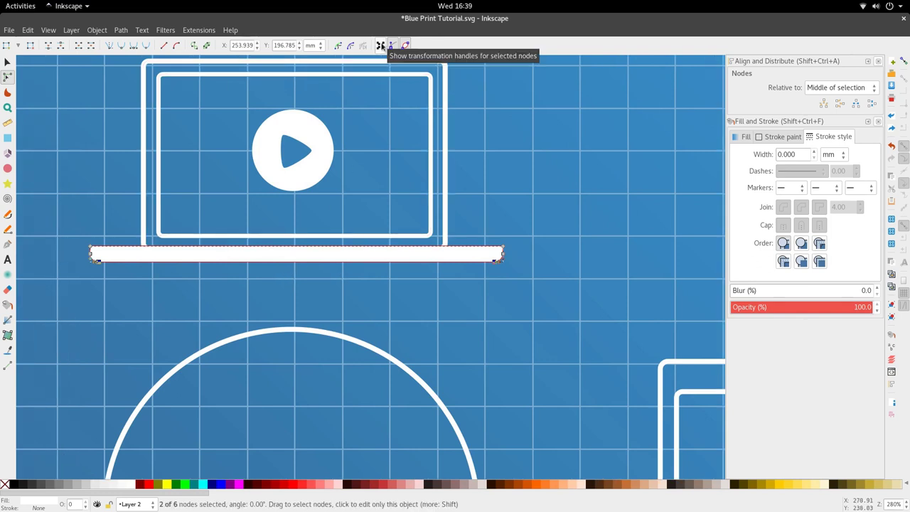
pyautogui.click(383, 47)
pyautogui.scroll(8, 498, 259)
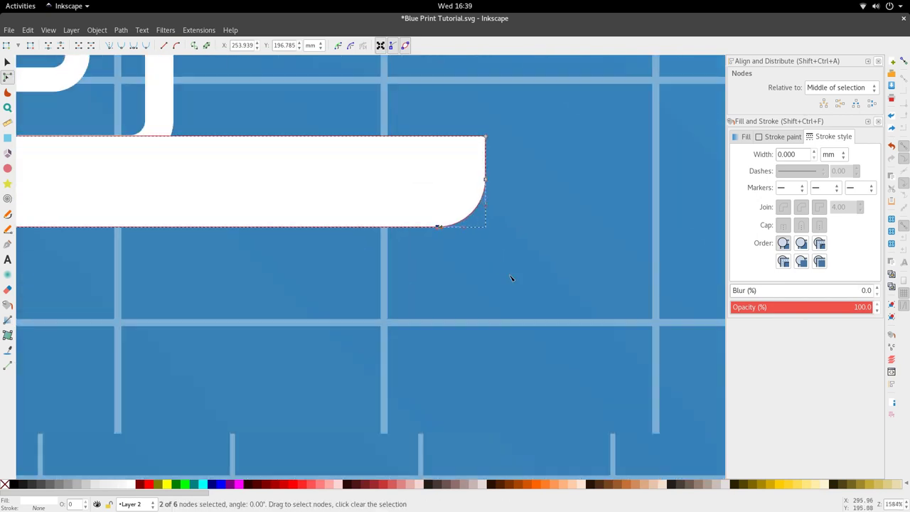
pyautogui.scroll(1, 419, 216)
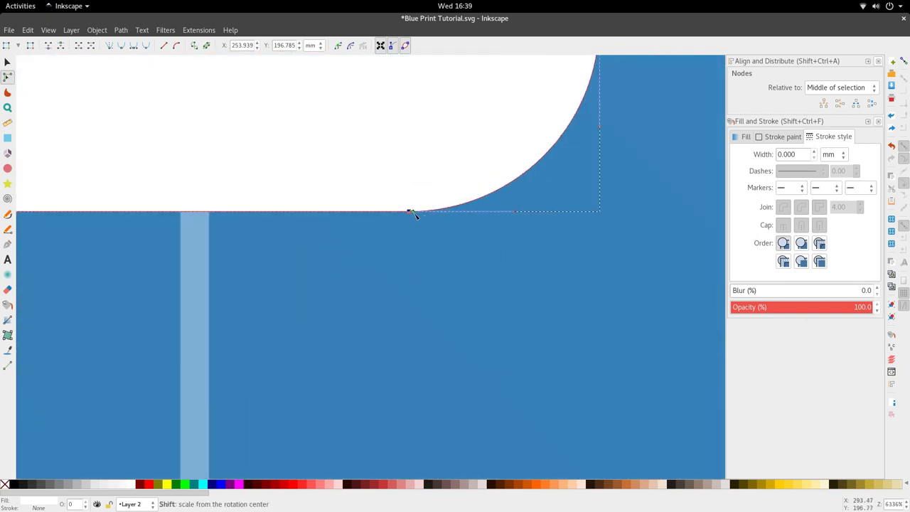
pyautogui.scroll(-8, 414, 215)
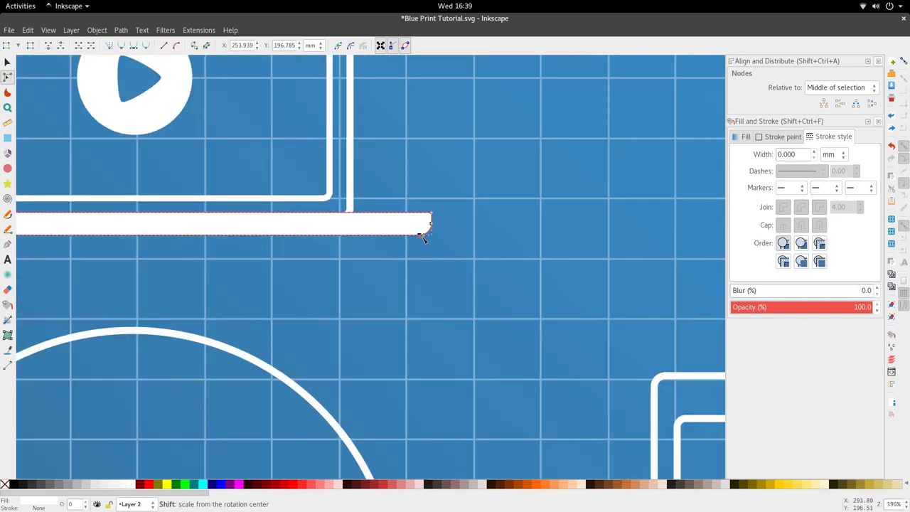
pyautogui.moveTo(423, 238); pyautogui.dragTo(420, 239)
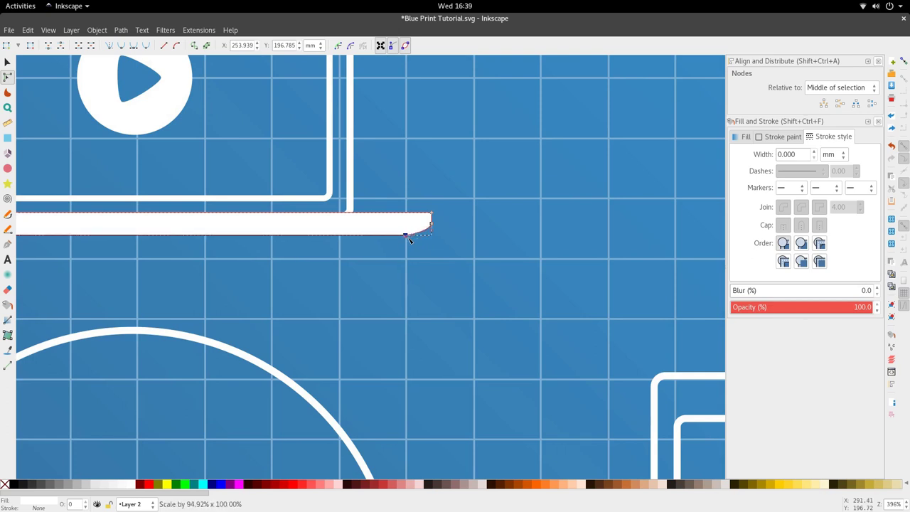
pyautogui.moveTo(409, 240); pyautogui.dragTo(403, 239)
pyautogui.scroll(-3, 414, 260)
pyautogui.hscroll(-2, 414, 260)
pyautogui.press('s')
pyautogui.click(279, 258)
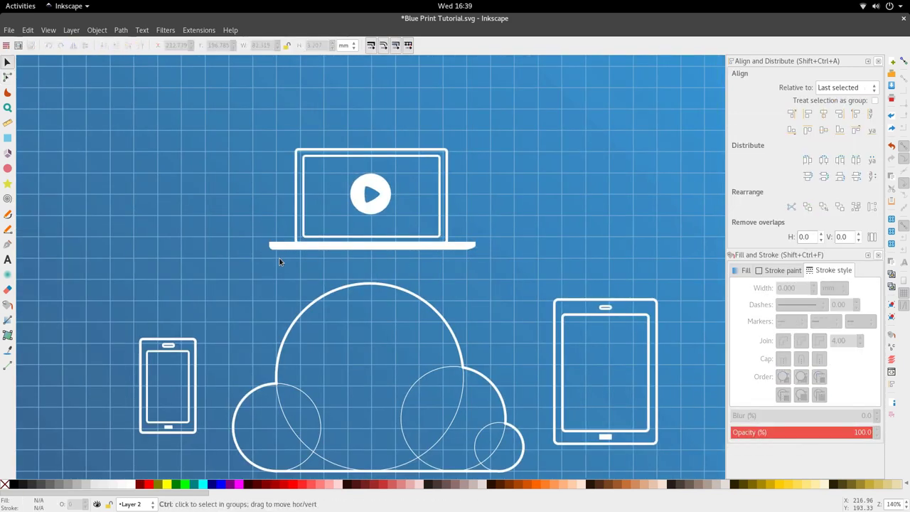
# Scale the base's two bottom corner nodes evenly inward about their centre to lengthen both corner curves, and deselect the base
pyautogui.scroll(4, 283, 249)
pyautogui.scroll(-3, 286, 231)
pyautogui.doubleClick(289, 221)
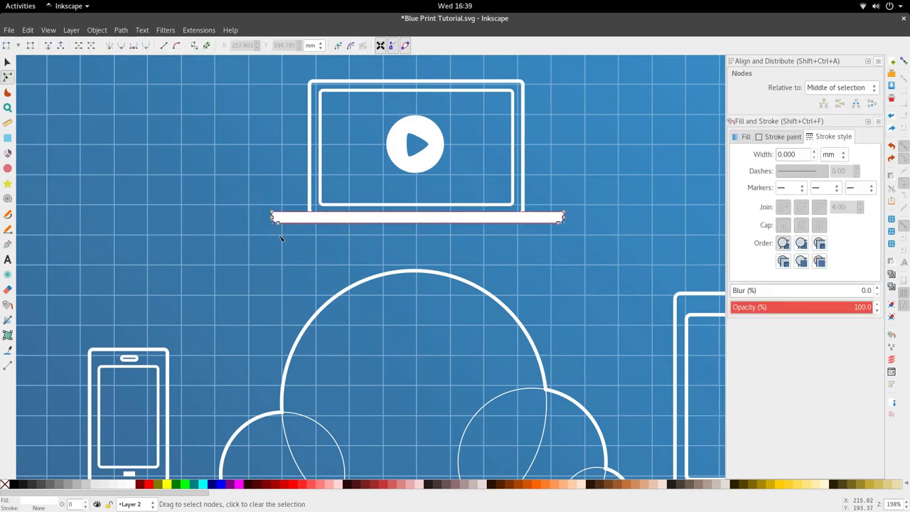
pyautogui.scroll(4, 279, 221)
pyautogui.click(277, 198)
pyautogui.scroll(-3, 277, 206)
pyautogui.moveTo(268, 219); pyautogui.dragTo(677, 202)
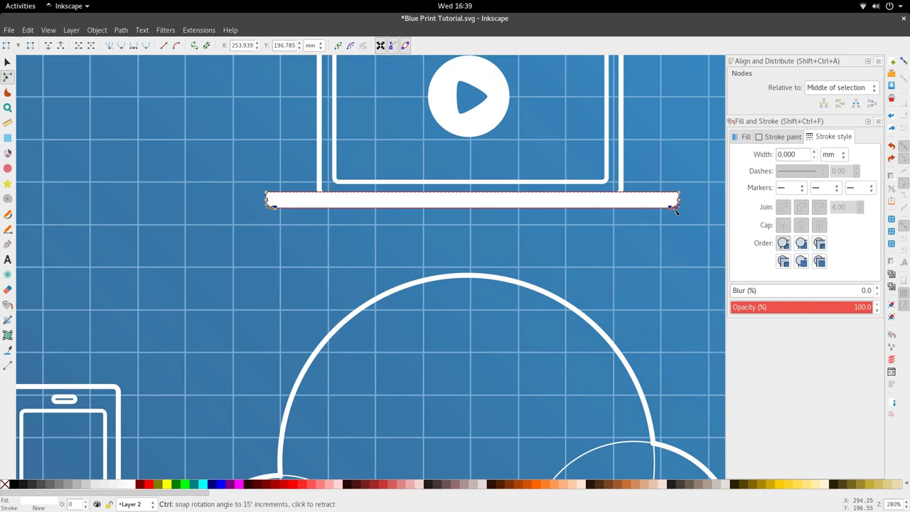
pyautogui.moveTo(674, 208); pyautogui.dragTo(666, 212)
pyautogui.scroll(3, 681, 215)
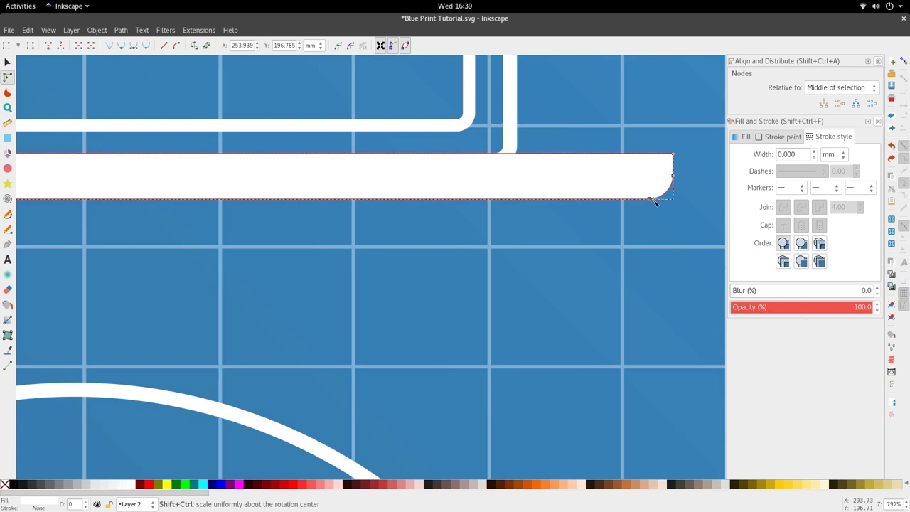
pyautogui.moveTo(655, 201); pyautogui.dragTo(634, 199)
pyautogui.scroll(-4, 623, 253)
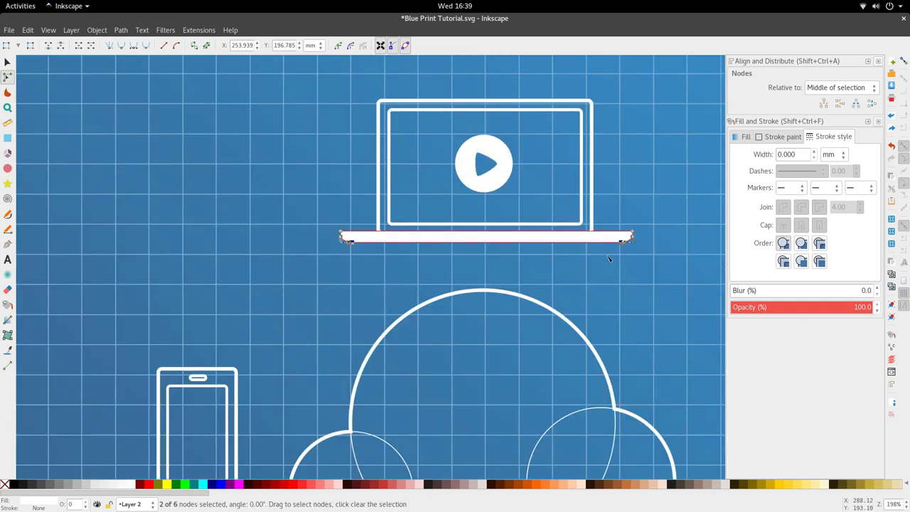
pyautogui.scroll(4, 609, 259)
pyautogui.moveTo(571, 246); pyautogui.dragTo(567, 247)
pyautogui.scroll(-4, 566, 274)
pyautogui.press('s')
pyautogui.click(544, 297)
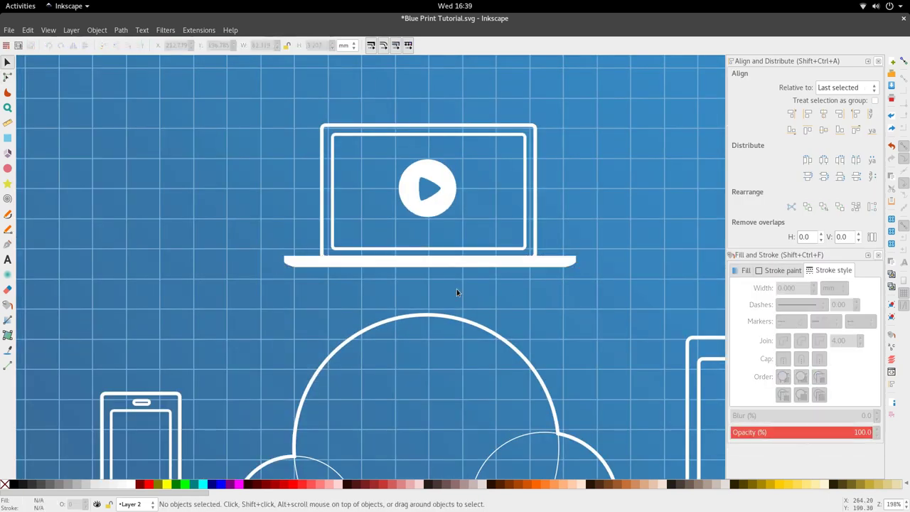
# Raise the curve's side node at each end of the base toward the top edge, and deselect the base
pyautogui.scroll(4, 290, 264)
pyautogui.doubleClick(293, 261)
pyautogui.scroll(-2, 293, 261)
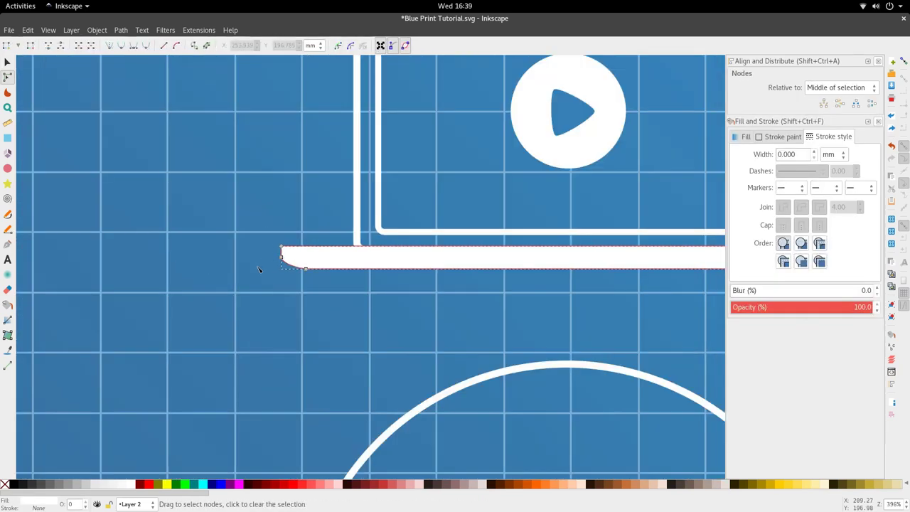
pyautogui.moveTo(258, 267); pyautogui.dragTo(302, 253)
pyautogui.hscroll(10, 309, 266)
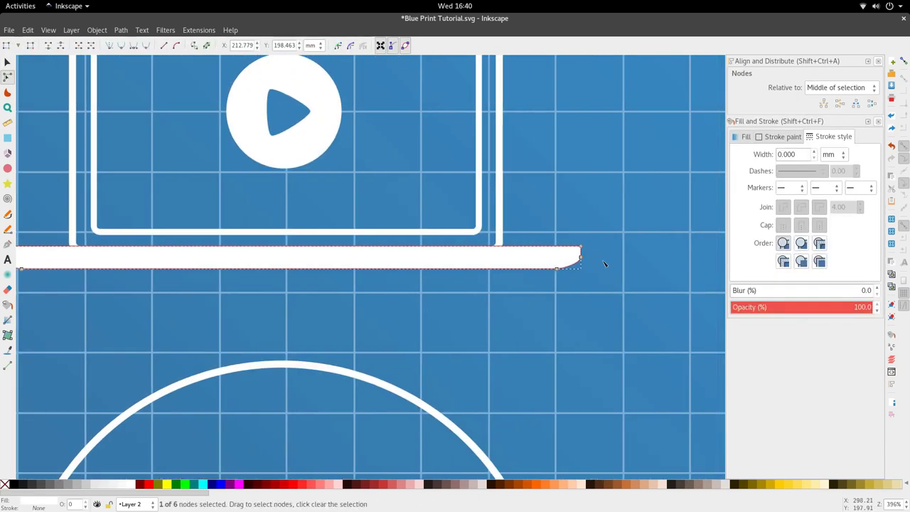
pyautogui.moveTo(579, 256); pyautogui.dragTo(581, 252)
pyautogui.press('s')
pyautogui.scroll(-4, 574, 286)
pyautogui.click(568, 294)
pyautogui.scroll(4, 567, 282)
pyautogui.hscroll(-4, 408, 276)
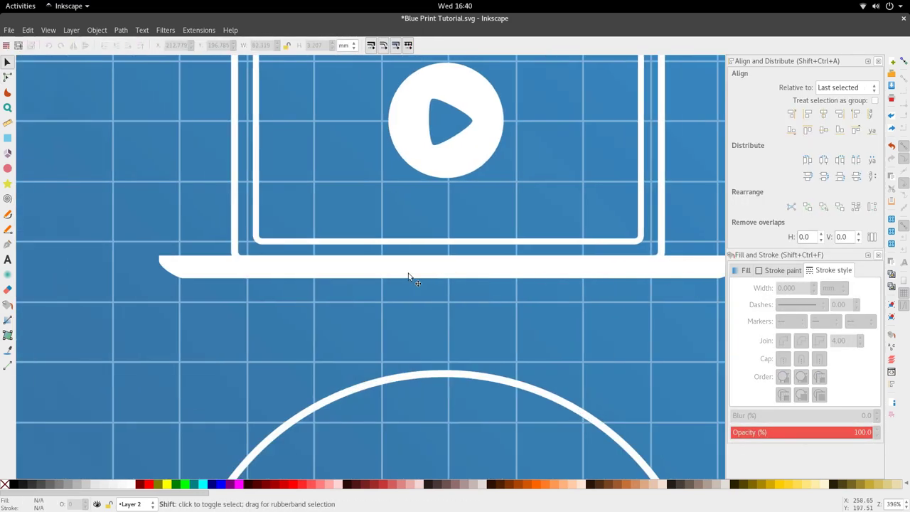
# Centre the base horizontally under the laptop's outer screen frame and deselect both
pyautogui.scroll(-4, 409, 277)
pyautogui.scroll(2, 427, 275)
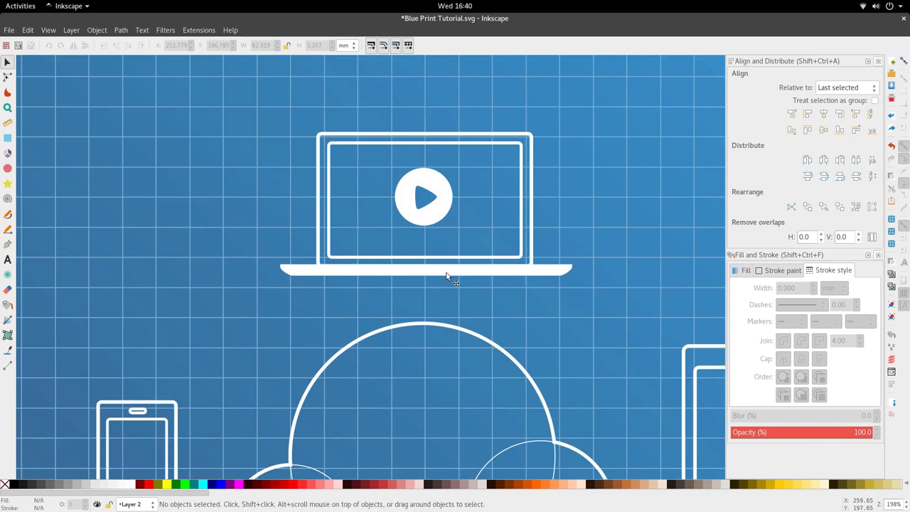
pyautogui.keyDown('shift'); pyautogui.click(446, 274); pyautogui.keyUp('shift')
pyautogui.keyDown('shift'); pyautogui.click(531, 260); pyautogui.keyUp('shift')
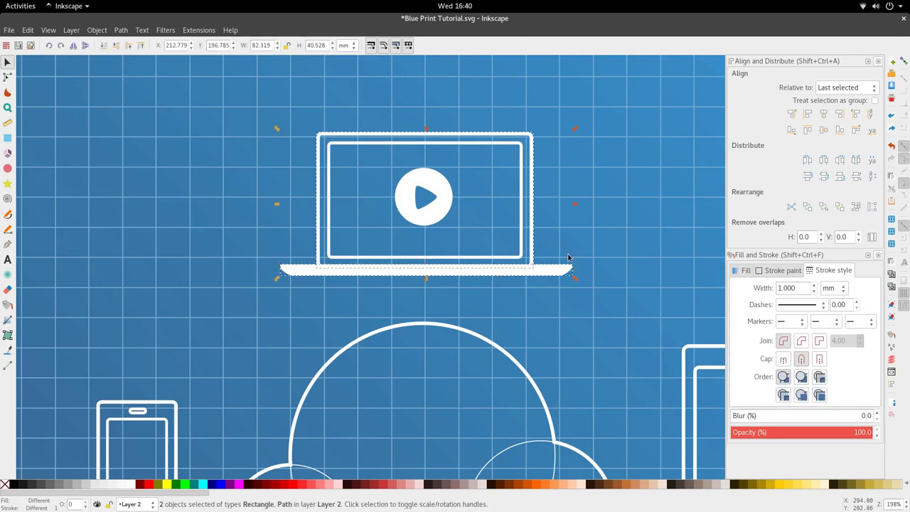
pyautogui.click(823, 115)
pyautogui.click(402, 287)
pyautogui.scroll(-1, 396, 279)
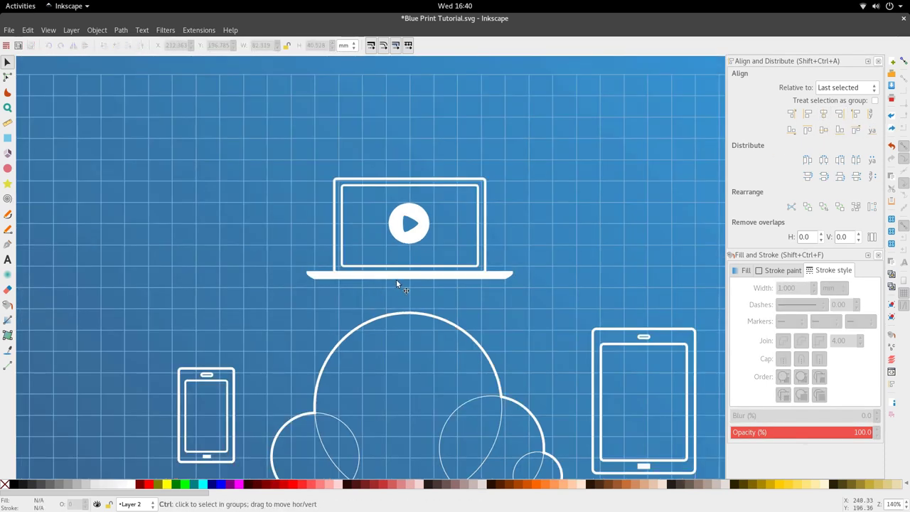
# Draw a notch rectangle about 12.8 by 1.3 mm at the middle of the base's upper edge and fill it with the sampled background blue
pyautogui.scroll(2, 412, 273)
pyautogui.click(413, 272)
pyautogui.scroll(3, 433, 265)
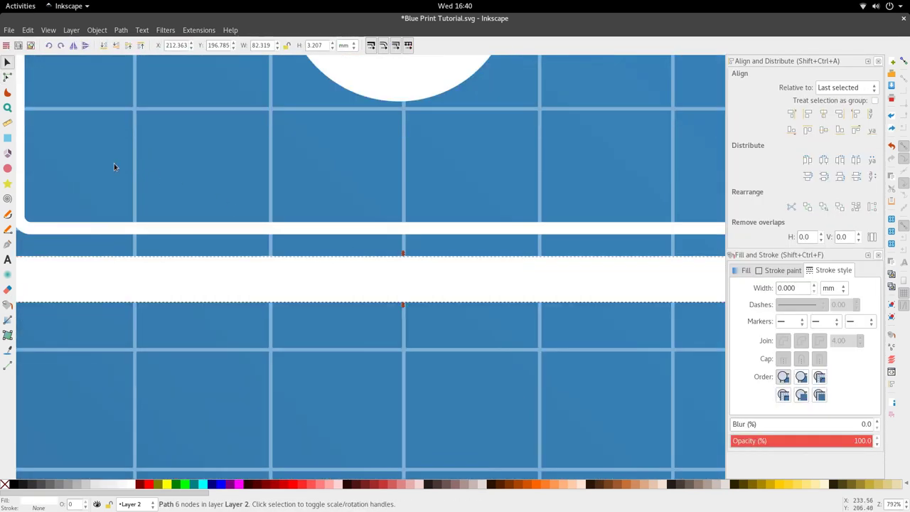
pyautogui.click(6, 138)
pyautogui.scroll(-3, 327, 268)
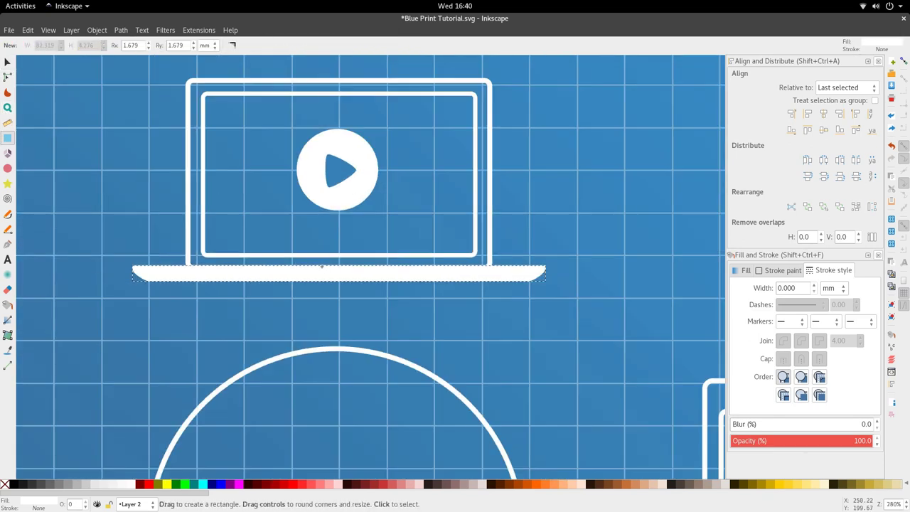
pyautogui.moveTo(309, 264); pyautogui.dragTo(372, 272)
pyautogui.press('d')
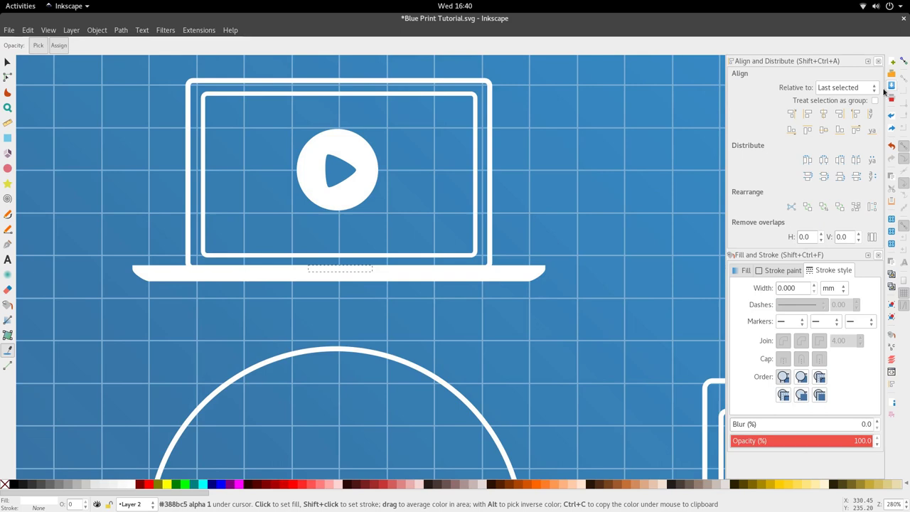
pyautogui.scroll(2, 339, 270)
pyautogui.scroll(-2, 340, 272)
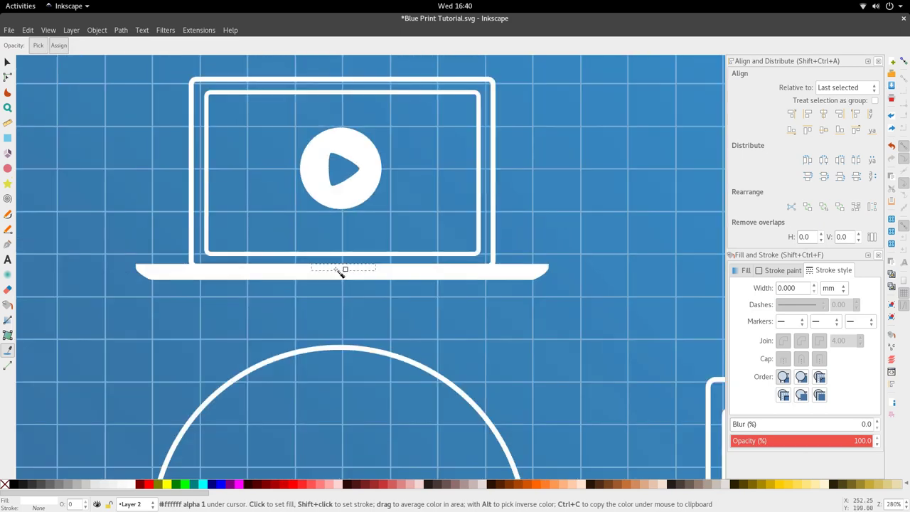
pyautogui.click(379, 240)
# Remove the corner rounding from the blue notch rectangle and deselect it
pyautogui.press('s')
pyautogui.scroll(2, 347, 273)
pyautogui.press('r')
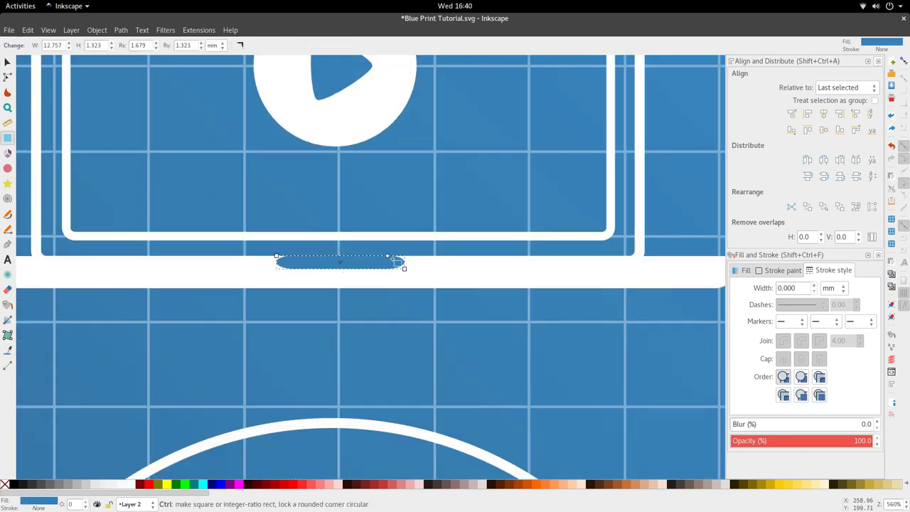
pyautogui.moveTo(389, 256); pyautogui.dragTo(404, 257)
pyautogui.press('s')
pyautogui.scroll(-3, 393, 308)
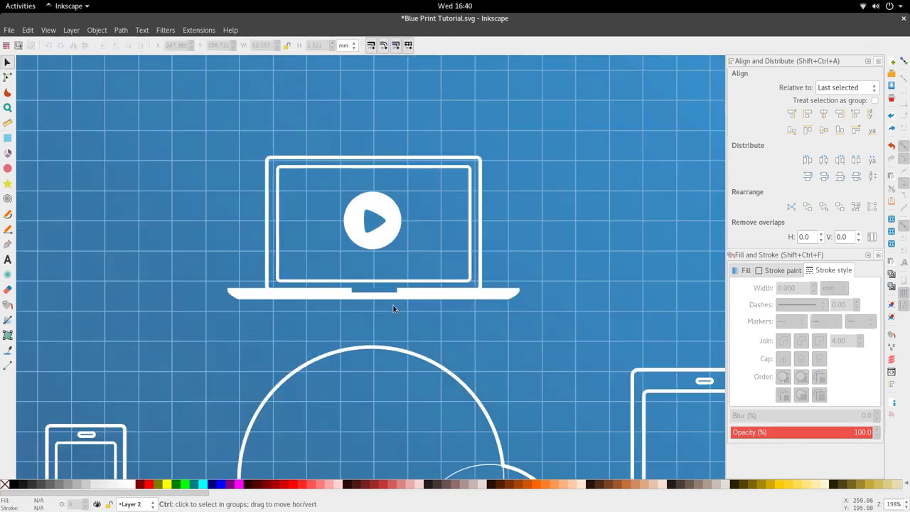
# Nudge the blue notch rectangle horizontally to centre it on the laptop base and deselect it
pyautogui.scroll(1, 392, 308)
pyautogui.moveTo(385, 294); pyautogui.dragTo(382, 295)
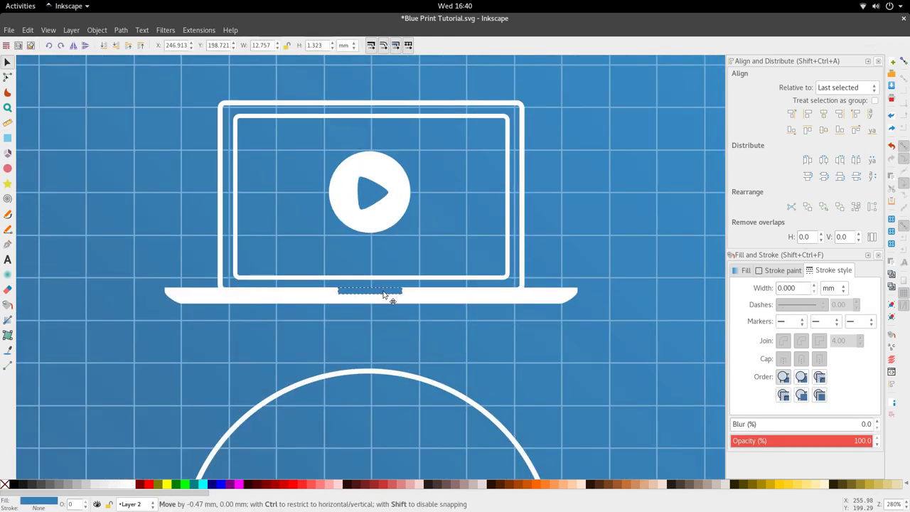
pyautogui.scroll(-1, 384, 295)
pyautogui.scroll(3, 390, 290)
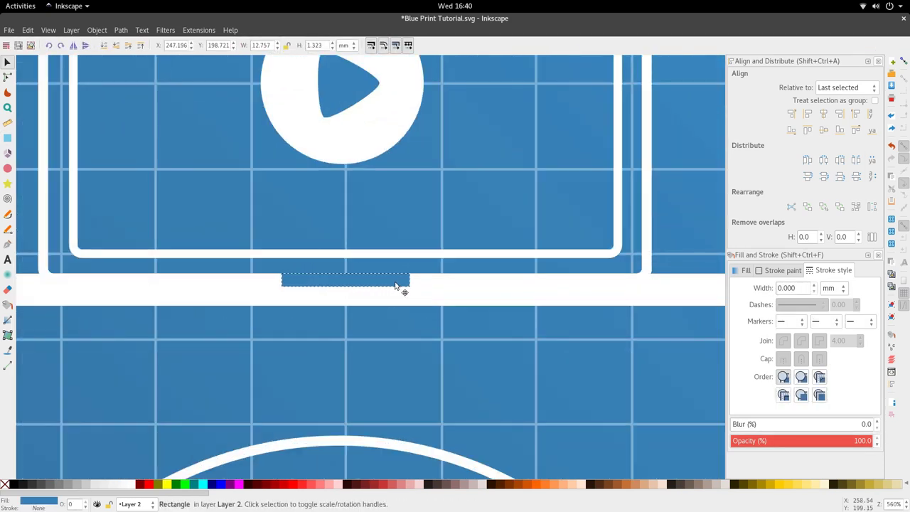
pyautogui.scroll(-3, 394, 288)
pyautogui.click(392, 313)
pyautogui.scroll(-2, 391, 313)
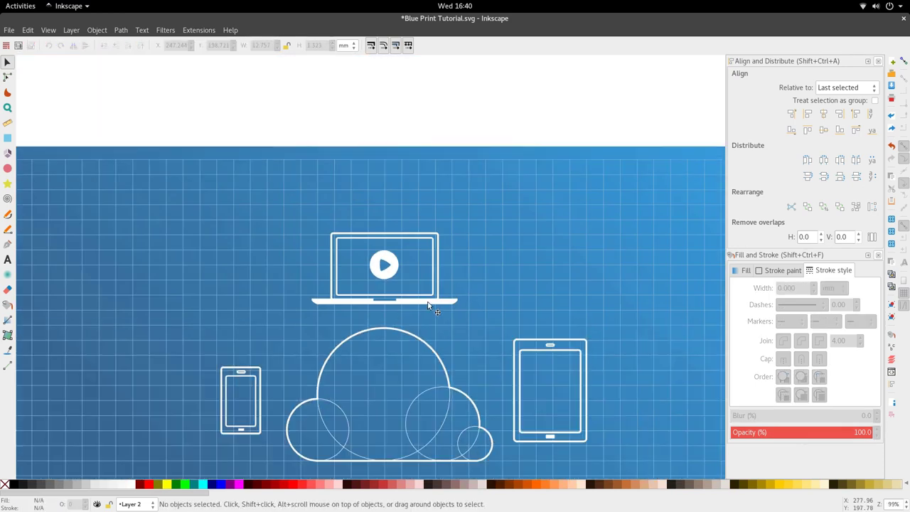
# Enlarge a copy of the cloud's large construction circle to about 183 mm around the cloud, and add a concentric copy about 149 mm wide
pyautogui.click(456, 301)
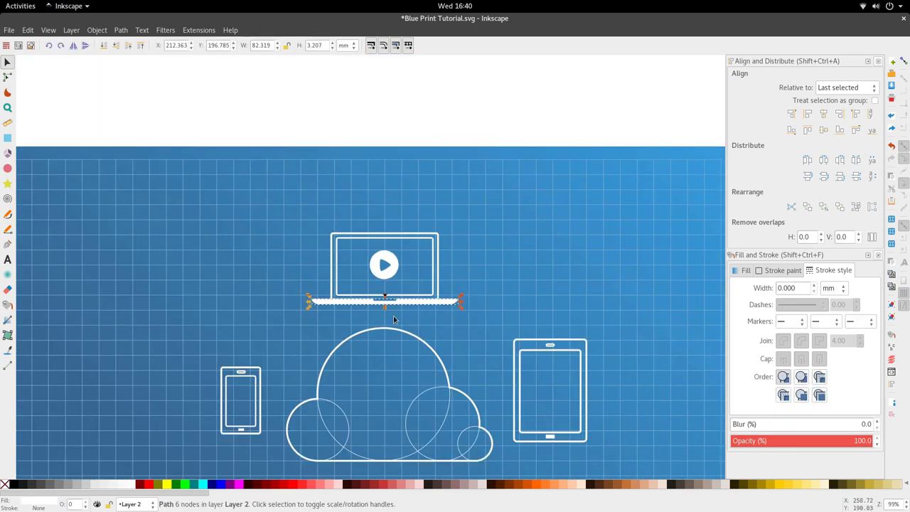
pyautogui.scroll(-1, 392, 319)
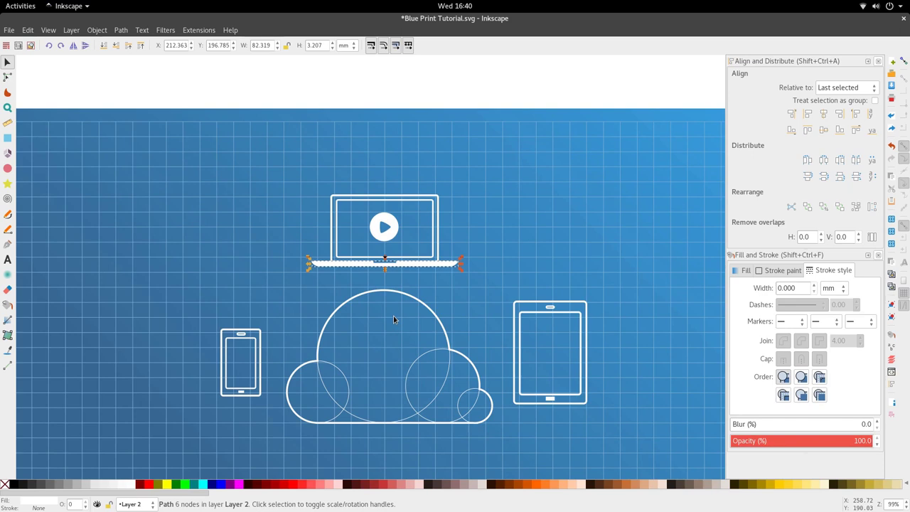
pyautogui.scroll(-1, 394, 319)
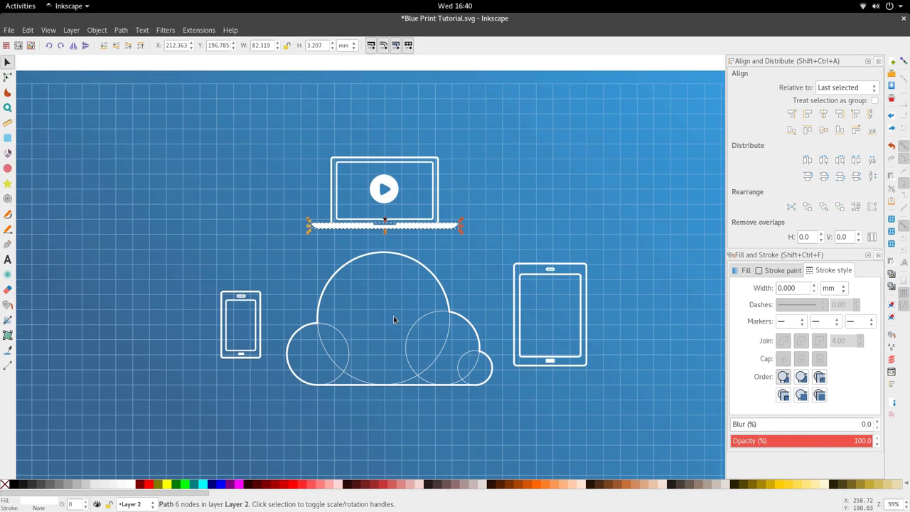
pyautogui.scroll(-1, 357, 295)
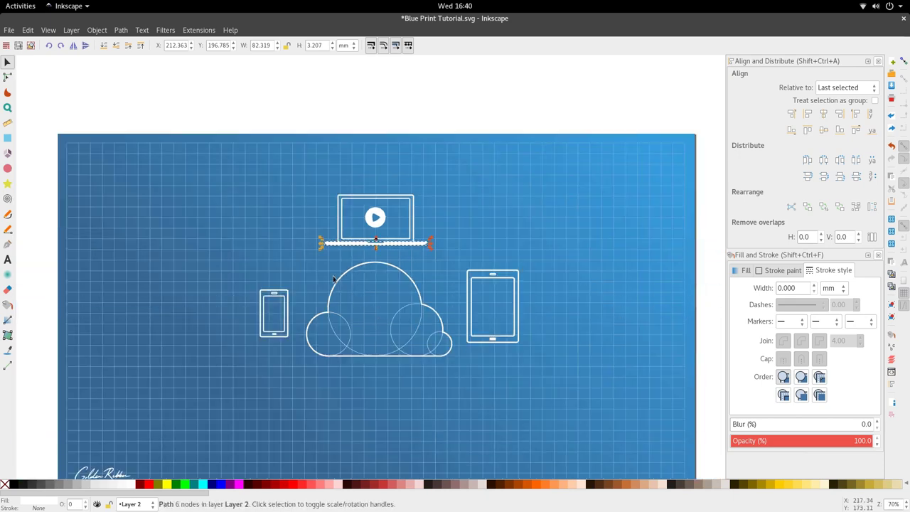
pyautogui.click(380, 271)
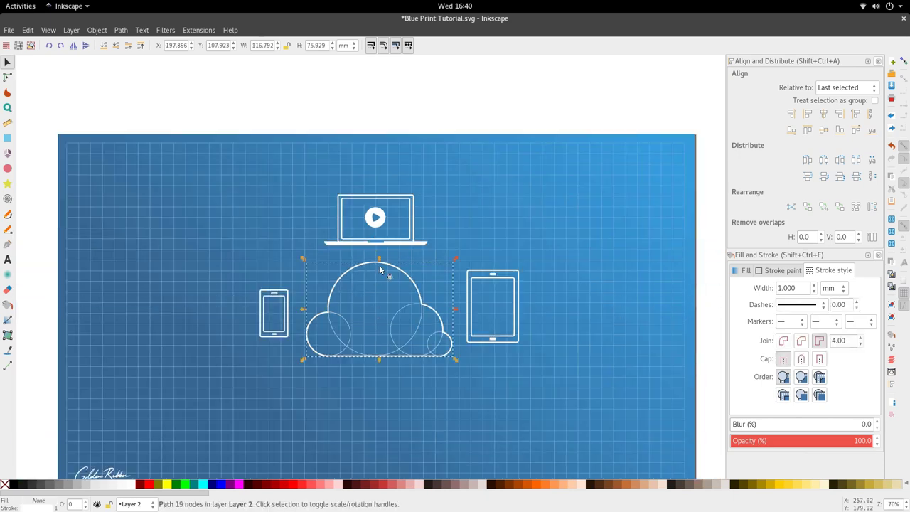
pyautogui.click(355, 353)
pyautogui.moveTo(427, 360); pyautogui.dragTo(493, 425)
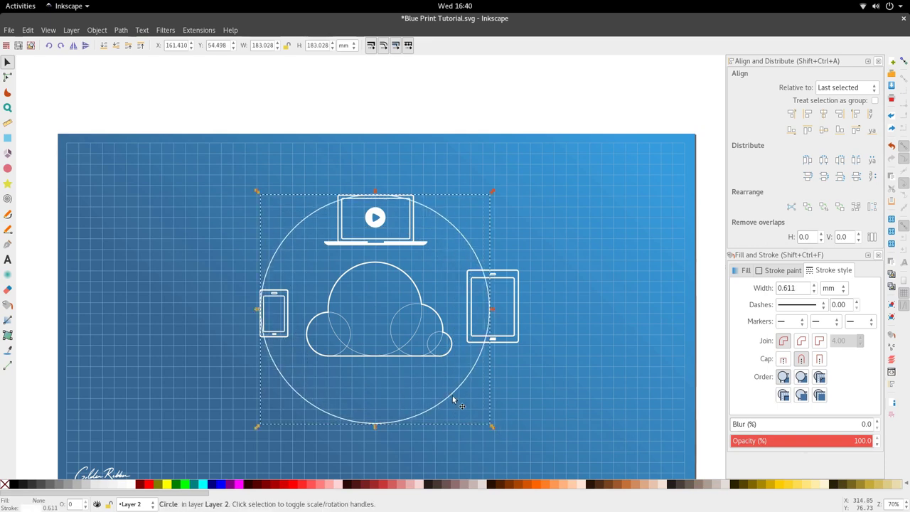
pyautogui.moveTo(453, 398); pyautogui.dragTo(475, 410)
pyautogui.hotkey('ctrl', 'd')
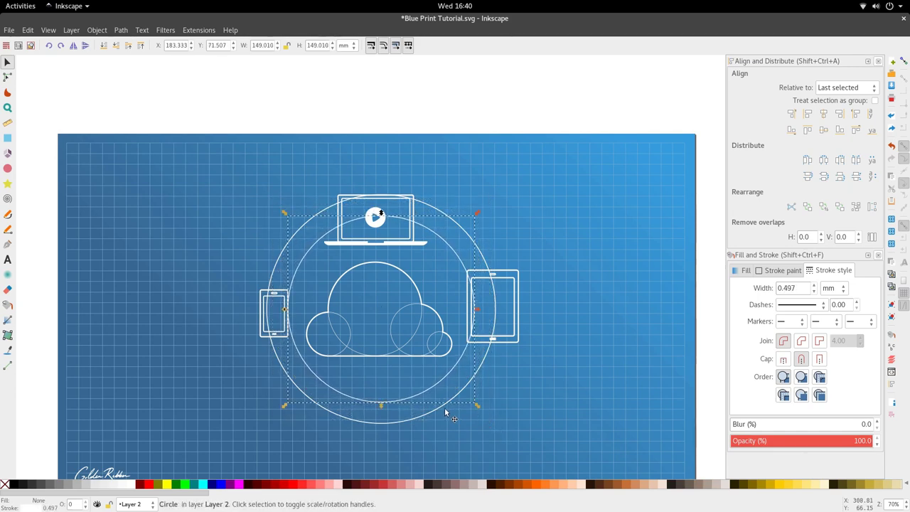
# Set the stroke width of both large circles to 0.25 mm
pyautogui.keyDown('shift'); pyautogui.click(445, 412); pyautogui.keyUp('shift')
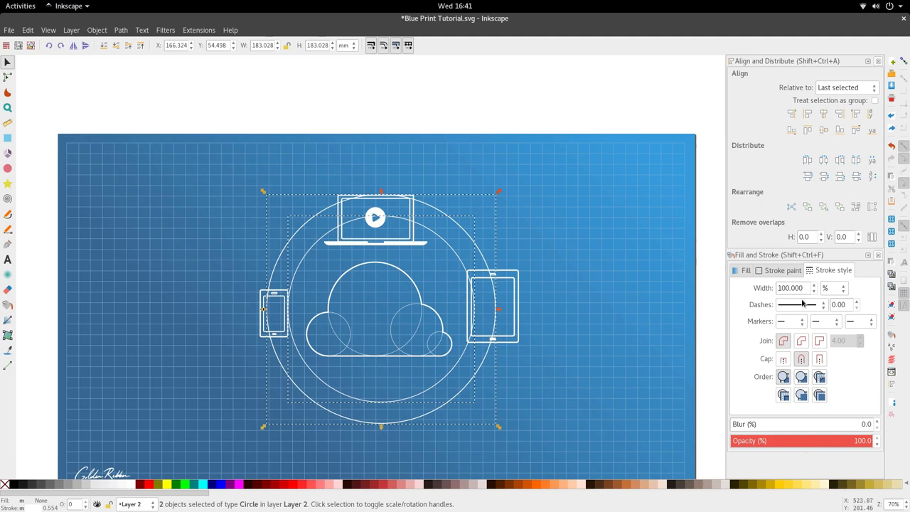
pyautogui.click(832, 288)
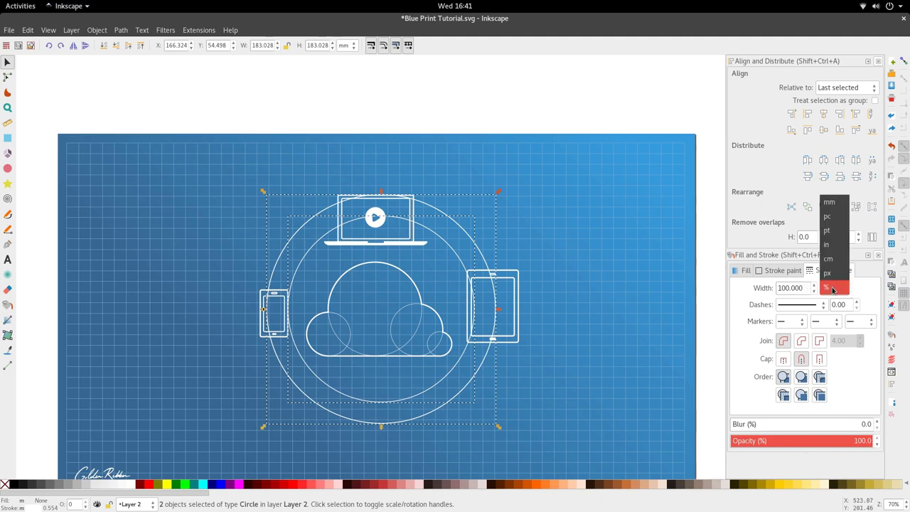
pyautogui.click(829, 202)
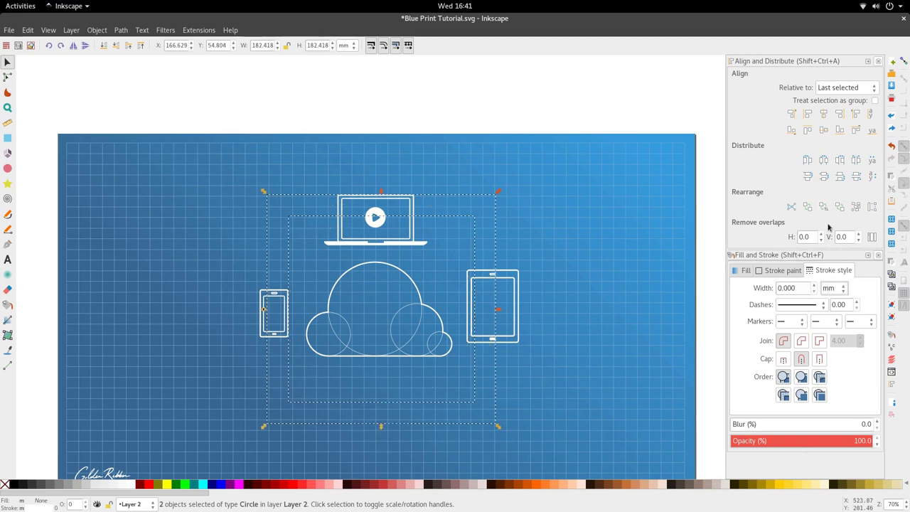
pyautogui.doubleClick(800, 288)
pyautogui.write('0.')
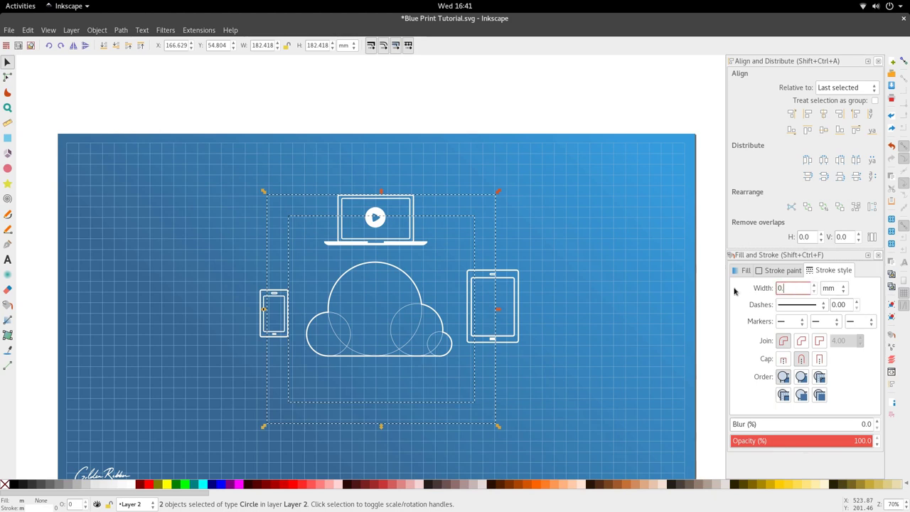
pyautogui.write('25')
pyautogui.press('Return')
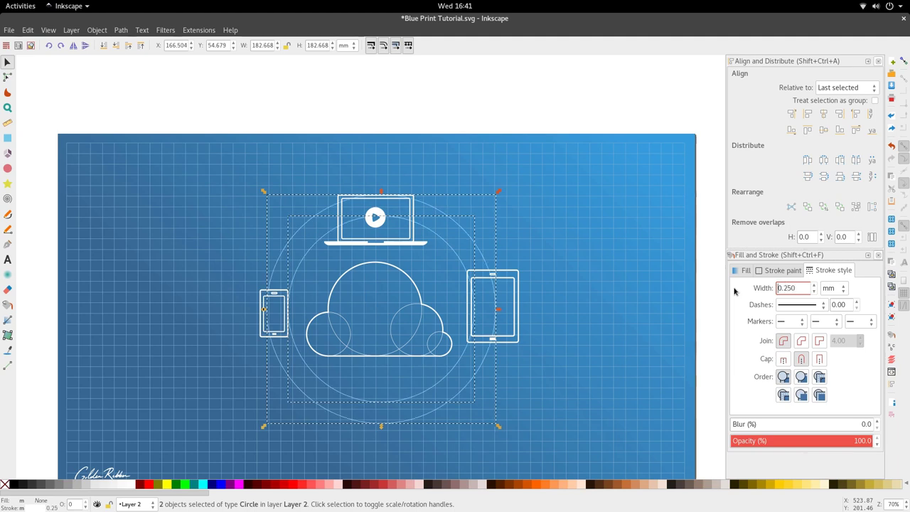
# Give both large circles a short-dash stroke pattern and deselect them
pyautogui.click(810, 308)
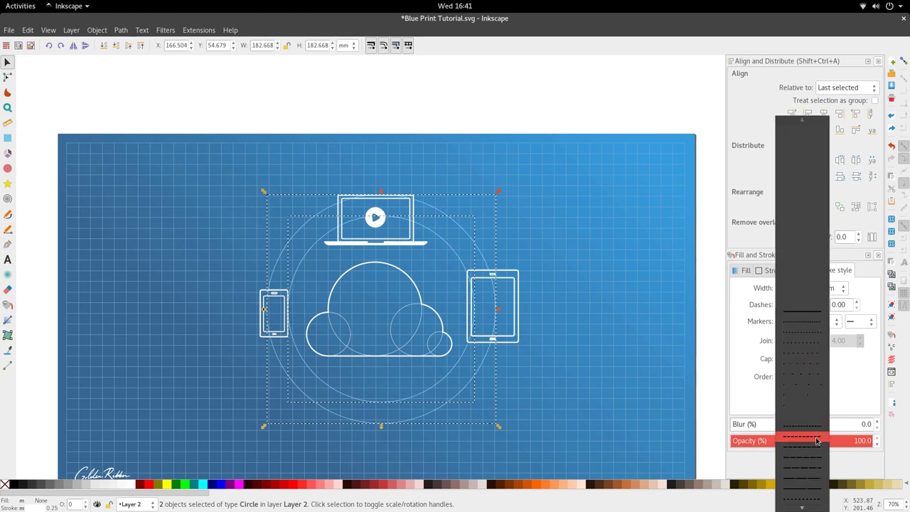
pyautogui.moveTo(803, 506)
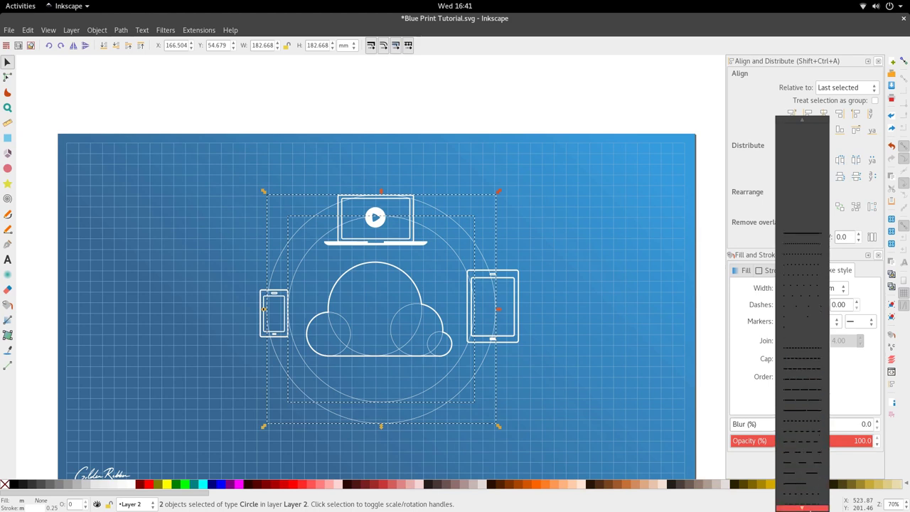
pyautogui.click(799, 387)
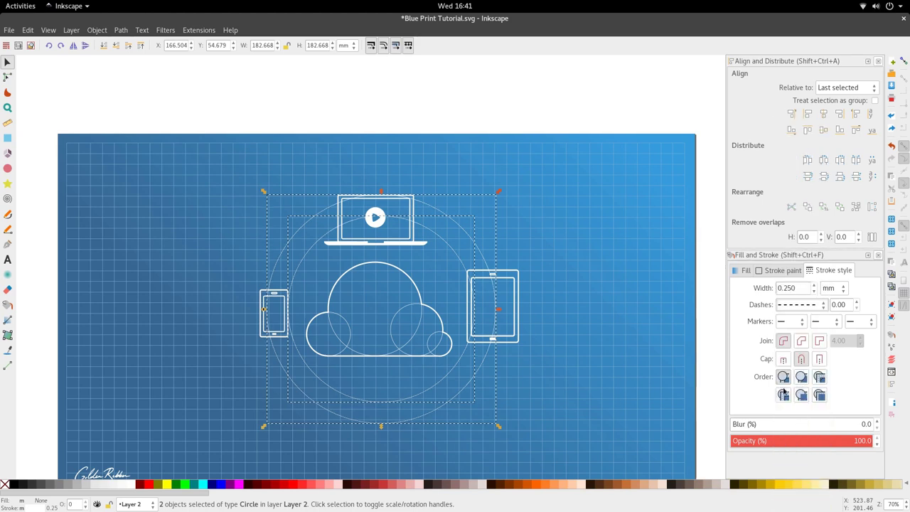
pyautogui.click(516, 404)
# Group the two dashed circles and scale the group about its centre to about 177.4 mm wide
pyautogui.scroll(2, 398, 400)
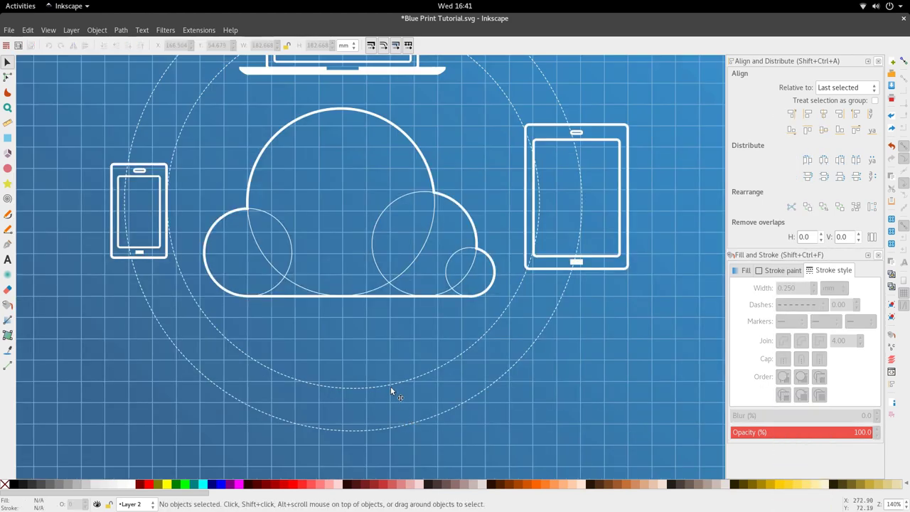
pyautogui.click(391, 386)
pyautogui.scroll(-2, 393, 397)
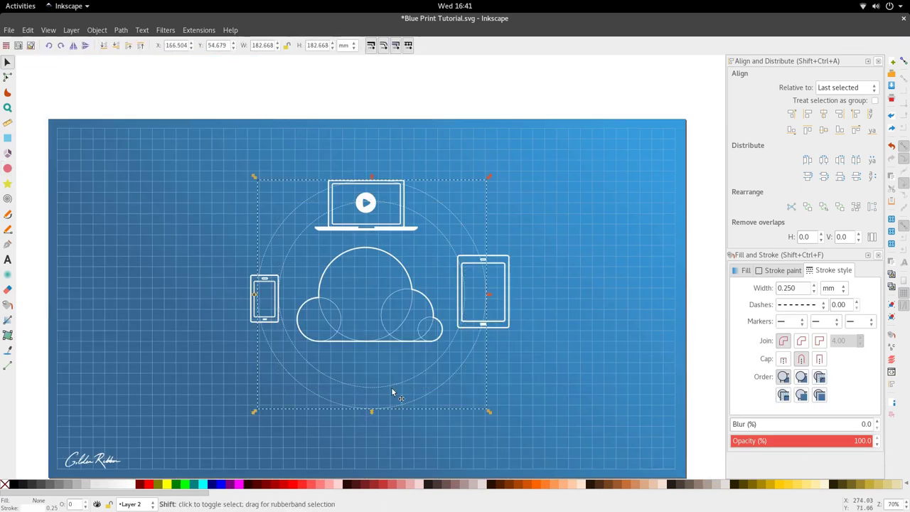
pyautogui.keyDown('shift'); pyautogui.click(394, 390); pyautogui.keyUp('shift')
pyautogui.hotkey('ctrl', 'g')
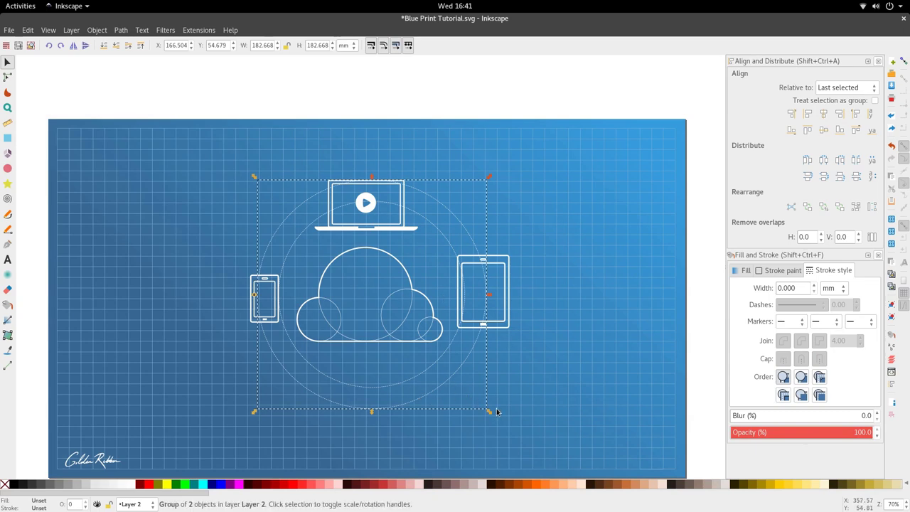
pyautogui.moveTo(488, 411); pyautogui.dragTo(482, 410)
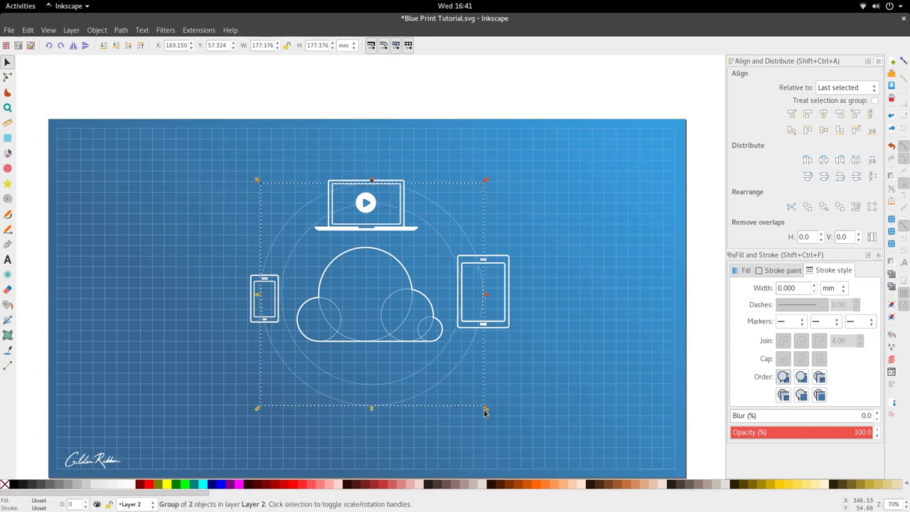
# Shift the whole tablet slightly left and the whole laptop about 3 mm right to fit the dashed circles
pyautogui.click(505, 323)
pyautogui.moveTo(529, 238); pyautogui.dragTo(465, 325)
pyautogui.click(377, 229)
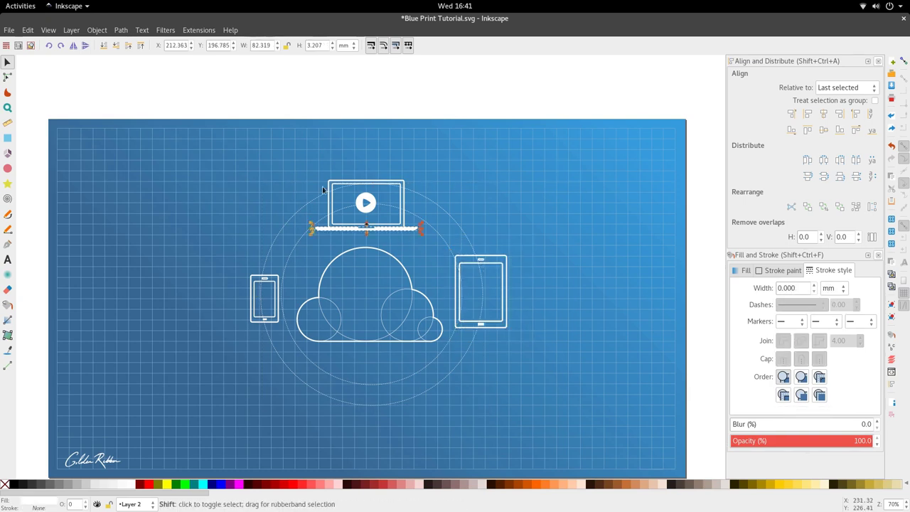
pyautogui.moveTo(297, 165); pyautogui.dragTo(410, 227)
pyautogui.scroll(-2, 411, 260)
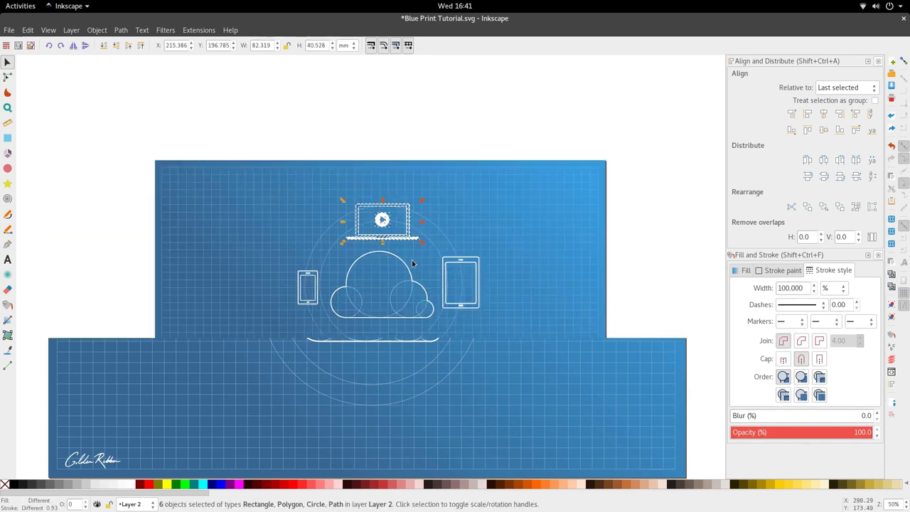
# Select the laptop's inner screen rectangle, where the dashed circles pass across the display
pyautogui.click(408, 326)
pyautogui.scroll(2, 384, 280)
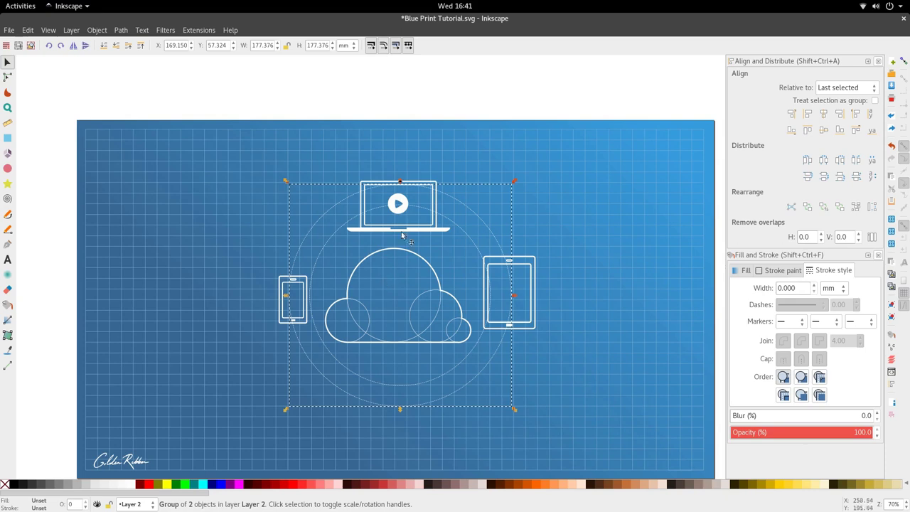
pyautogui.scroll(3, 402, 235)
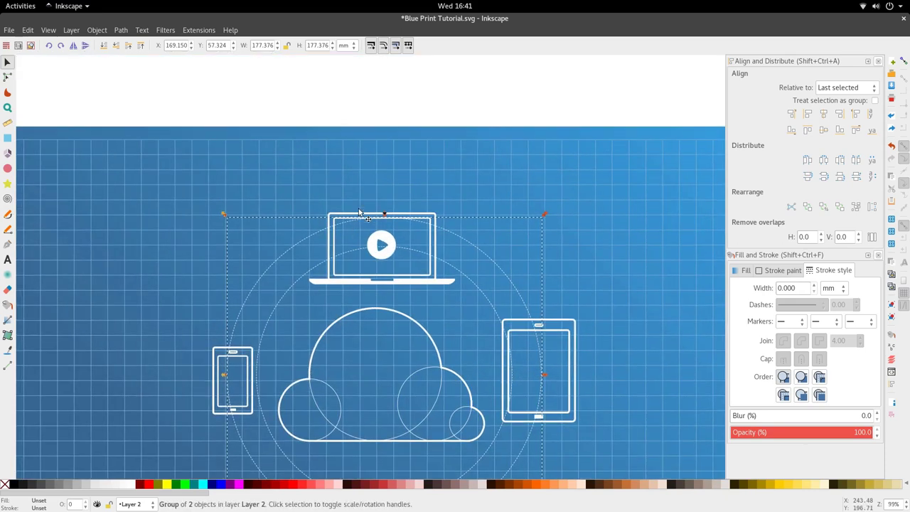
pyautogui.press('Escape')
pyautogui.press('r')
pyautogui.click(337, 237)
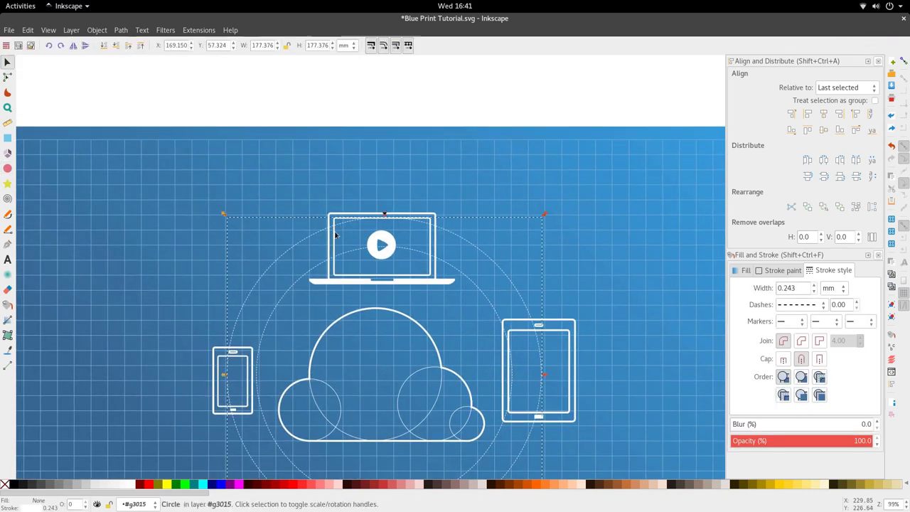
pyautogui.scroll(3, 347, 236)
pyautogui.press('s')
pyautogui.scroll(-2, 347, 235)
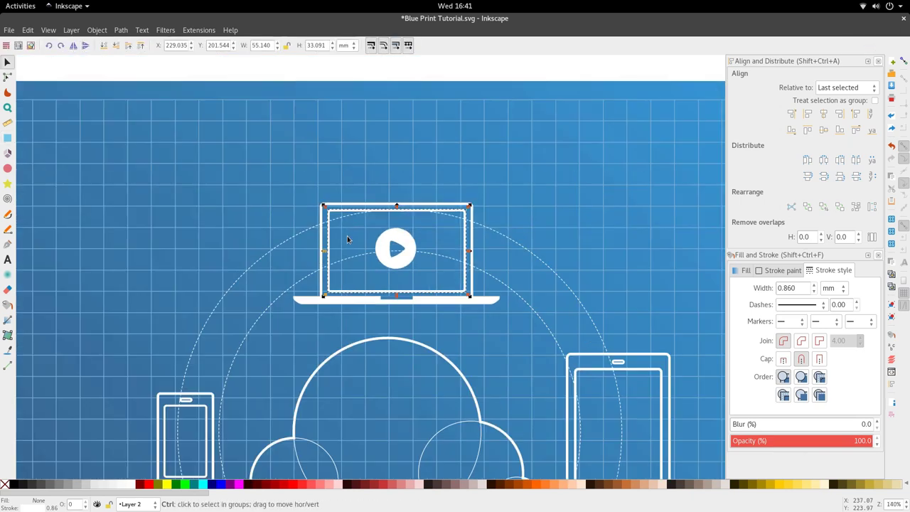
pyautogui.scroll(-2, 427, 313)
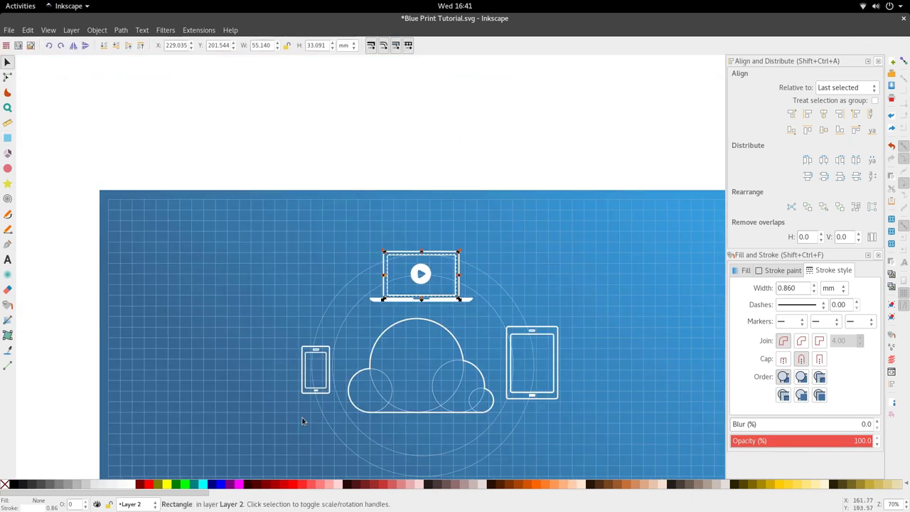
pyautogui.scroll(2, 443, 267)
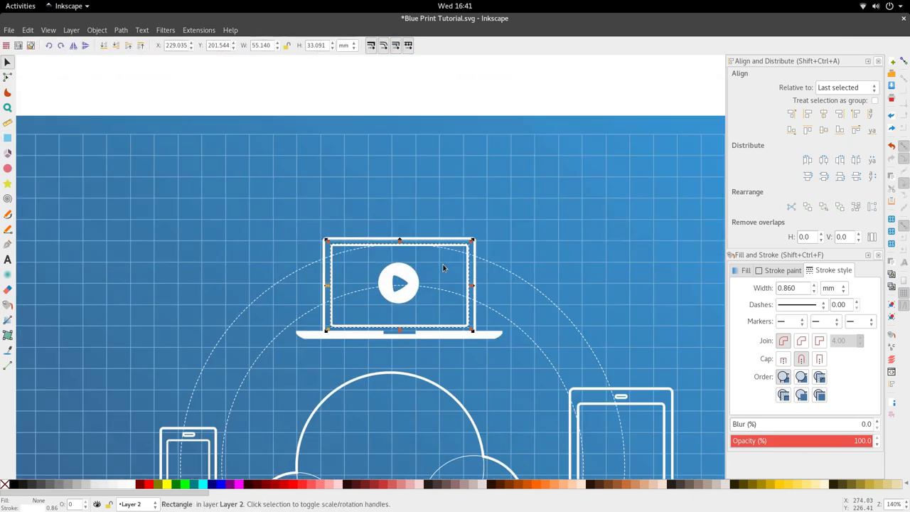
# Close the Align and Distribute and Fill and Stroke dialogs and open Path Effects for the selected screen rectangle
pyautogui.click(878, 62)
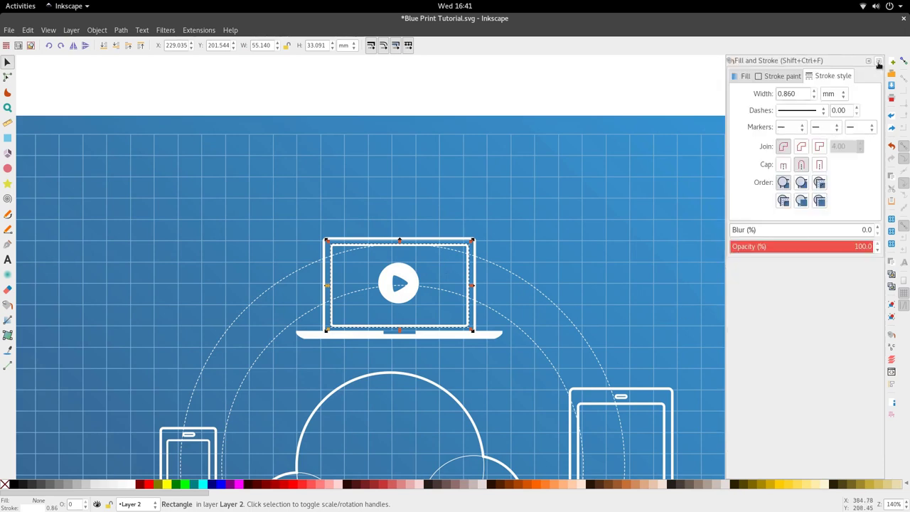
pyautogui.click(878, 63)
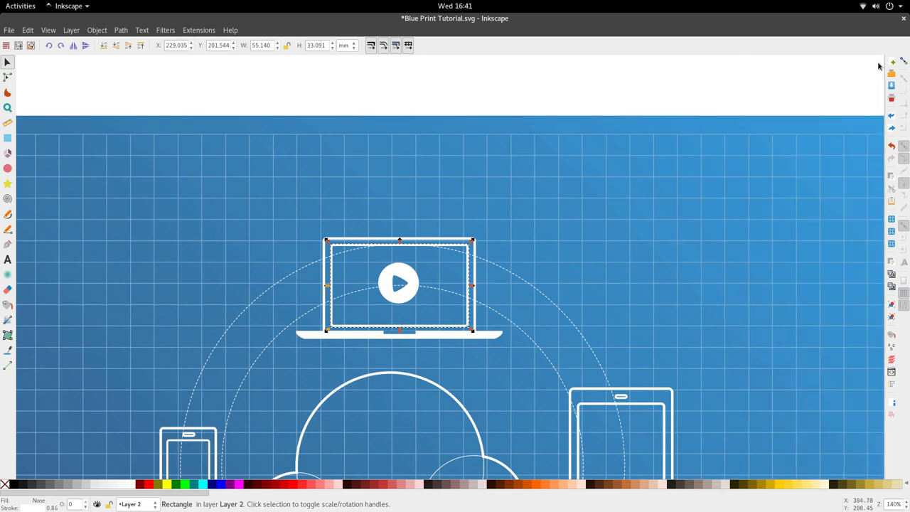
pyautogui.click(121, 30)
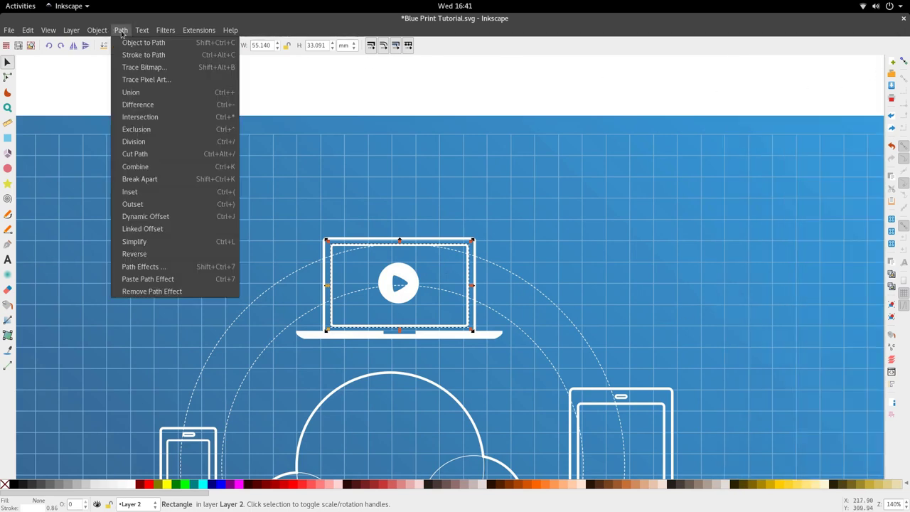
pyautogui.click(154, 269)
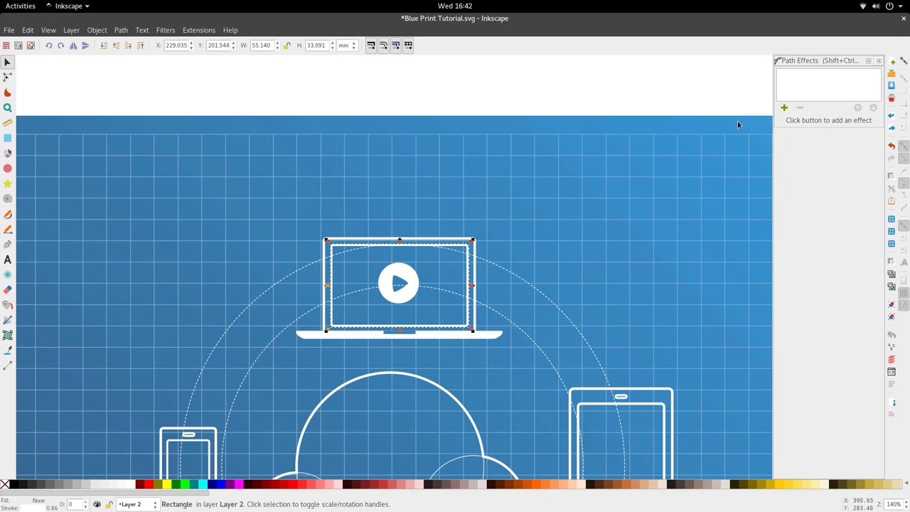
pyautogui.click(126, 32)
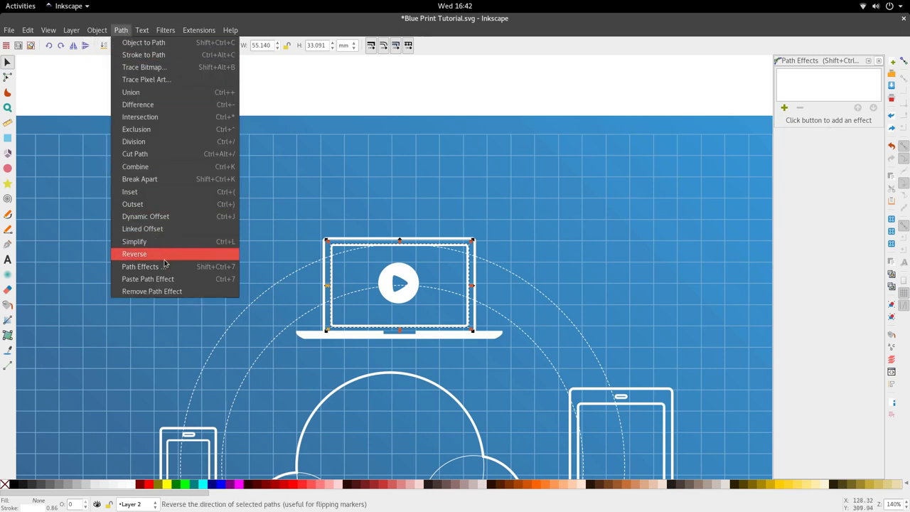
# Try the Hatches (rough) path effect directly on the laptop's inner screen rectangle and undo it
pyautogui.click(433, 76)
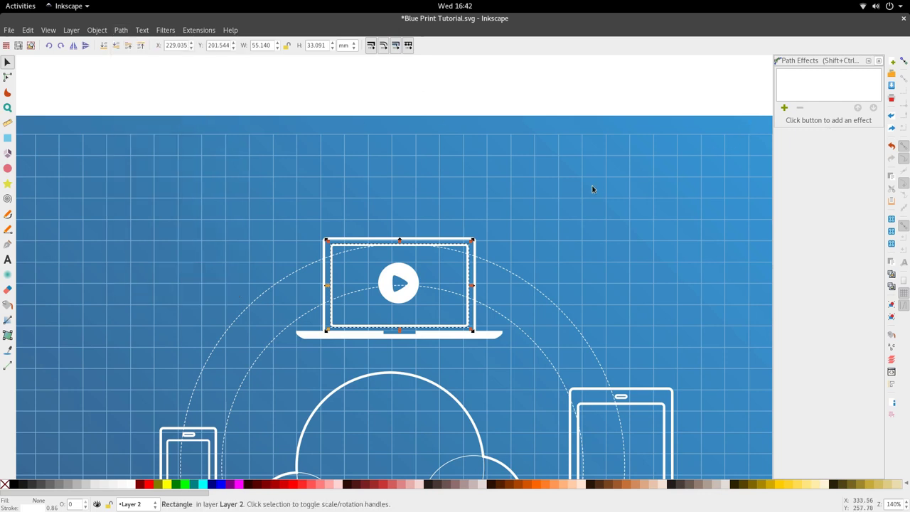
pyautogui.click(784, 109)
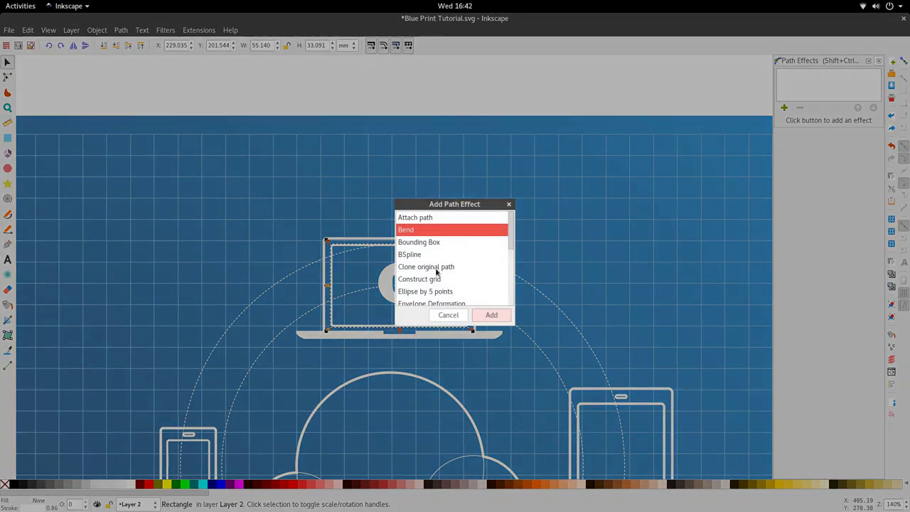
pyautogui.scroll(-5, 431, 260)
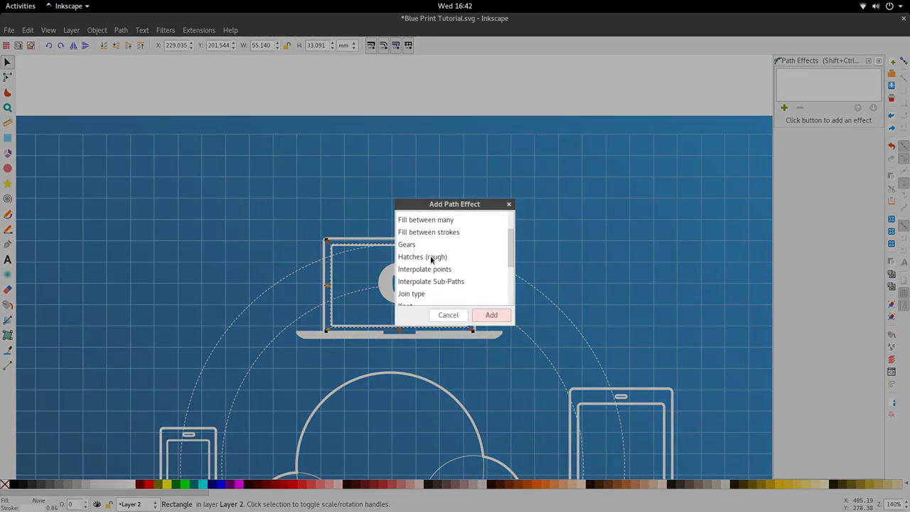
pyautogui.click(431, 258)
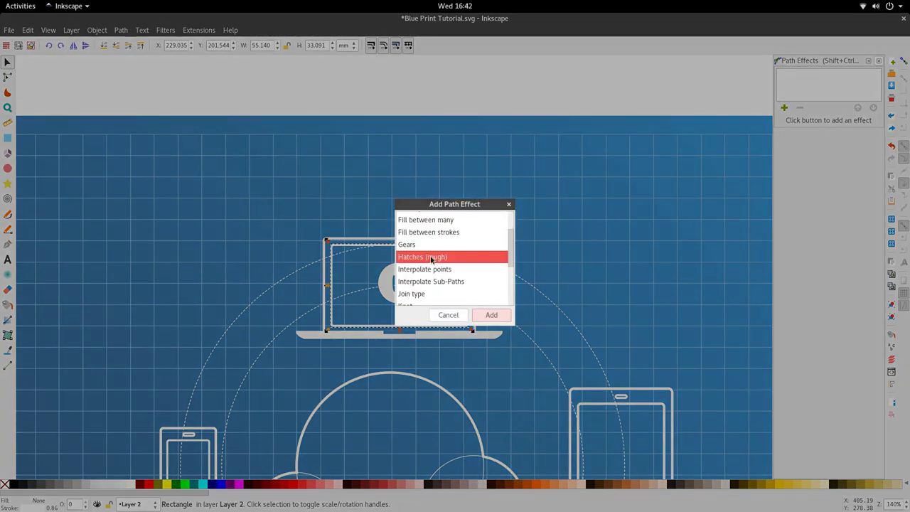
pyautogui.click(476, 318)
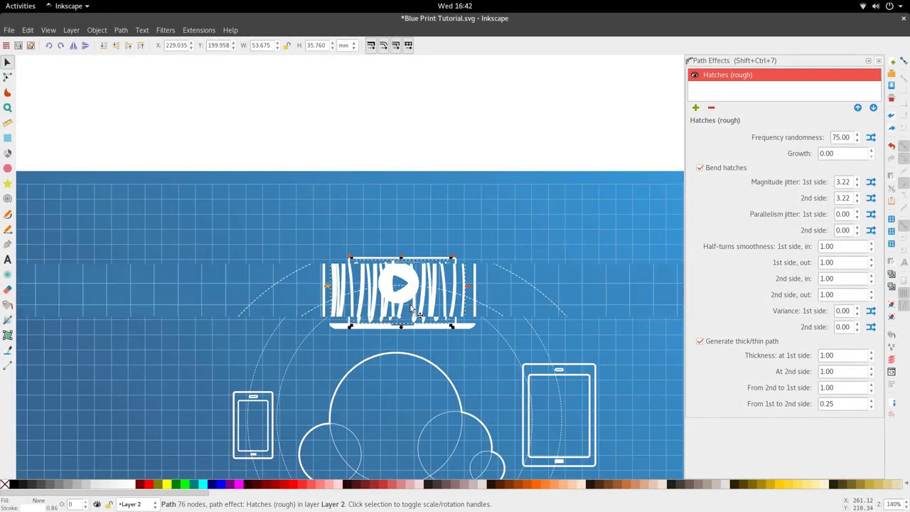
pyautogui.scroll(1, 411, 307)
pyautogui.hotkey('ctrl', 'z')
# Duplicate the laptop's inner screen rectangle in place and apply the Hatches (rough) path effect to the copy
pyautogui.click(327, 225)
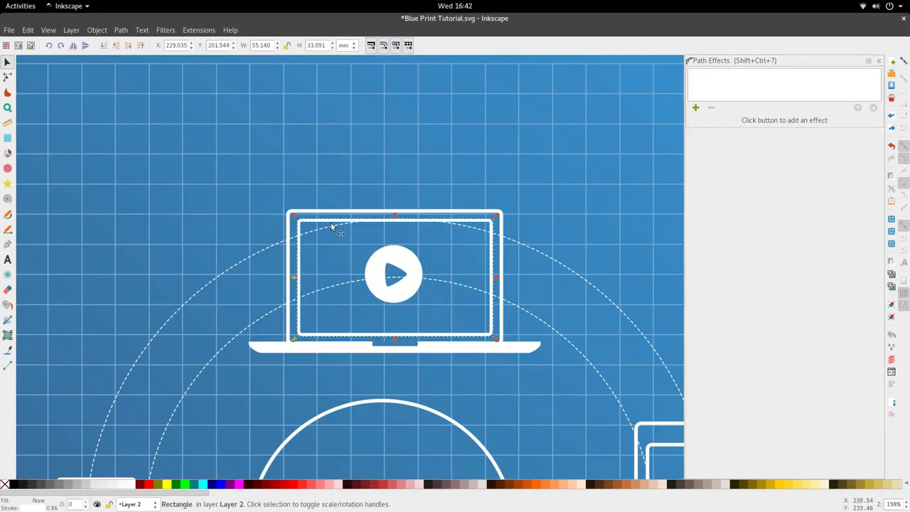
pyautogui.click(697, 108)
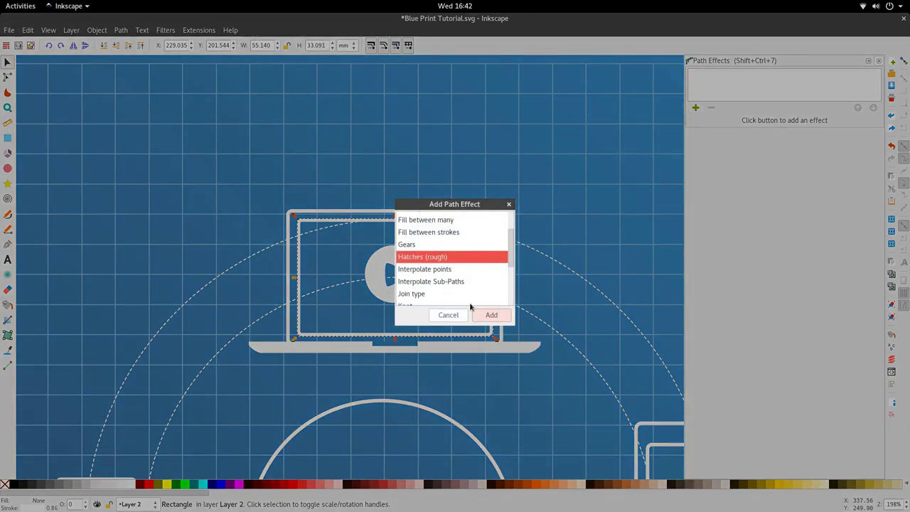
pyautogui.click(477, 320)
pyautogui.scroll(1, 408, 313)
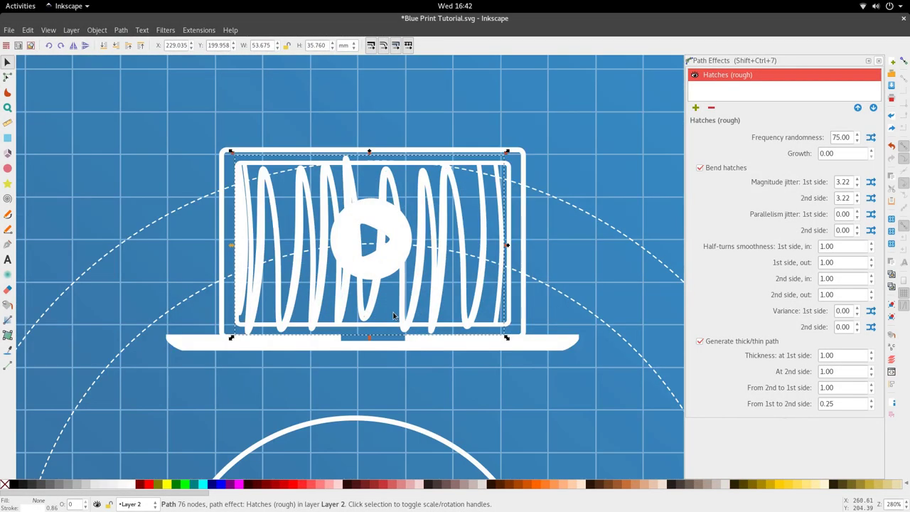
# Adjust the hatches' frequency and direction on the laptop screen so the strokes run diagonally
pyautogui.press('n')
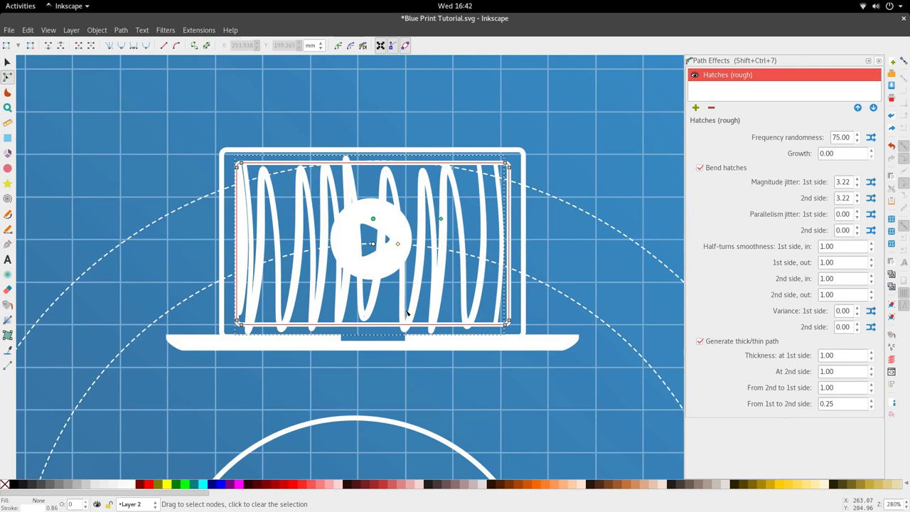
pyautogui.scroll(2, 441, 203)
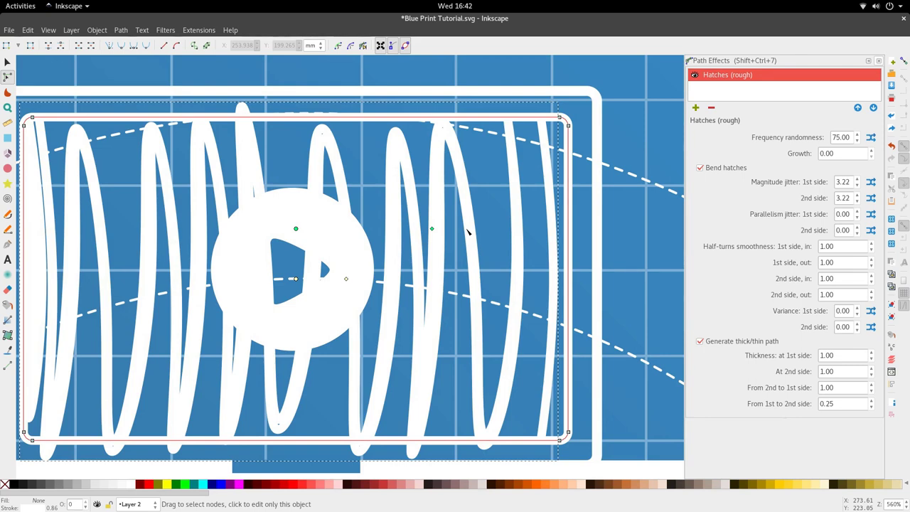
pyautogui.scroll(-2, 455, 230)
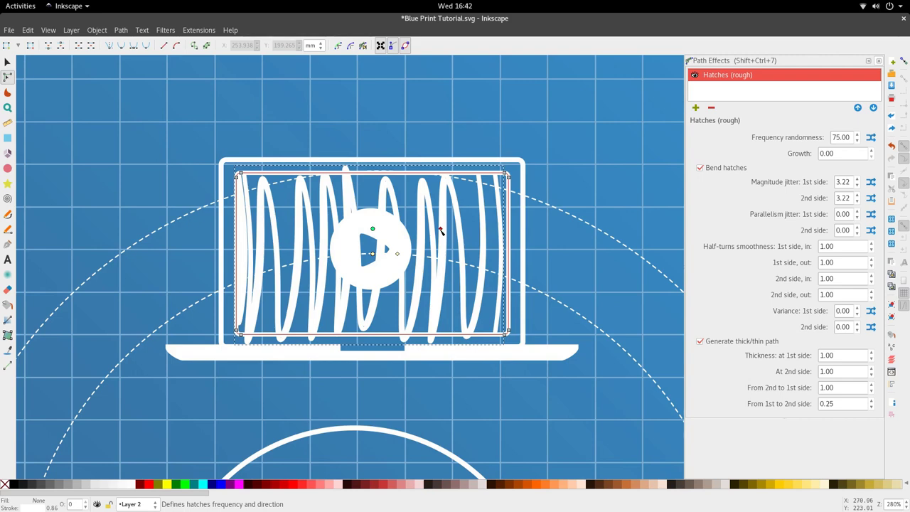
pyautogui.moveTo(441, 231); pyautogui.dragTo(422, 275)
pyautogui.scroll(-2, 376, 302)
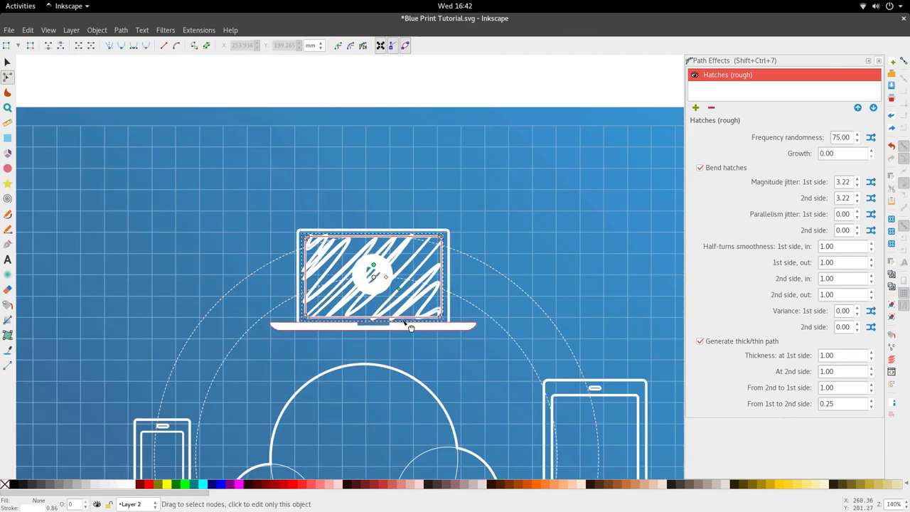
# Lower the hatched screen copy one level so it sits behind the play icon, and clear the selection
pyautogui.press('s')
pyautogui.scroll(2, 381, 306)
pyautogui.click(379, 273)
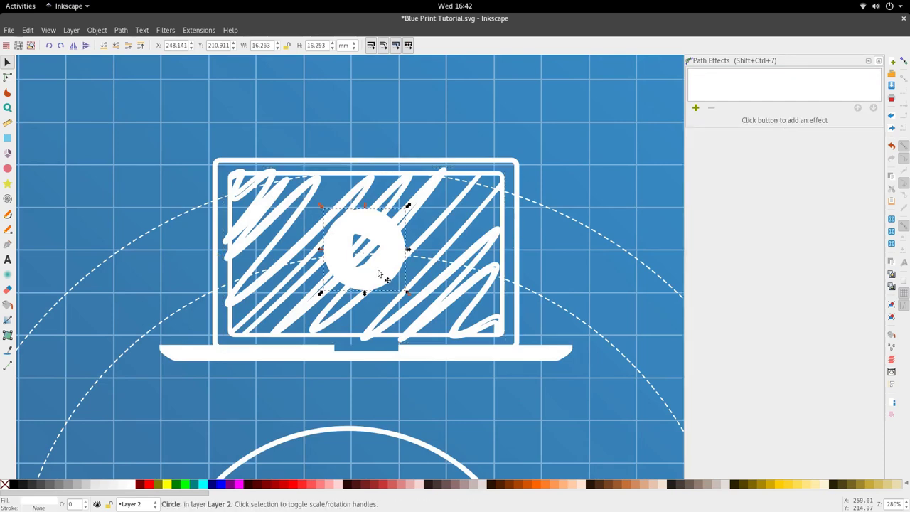
pyautogui.click(393, 269)
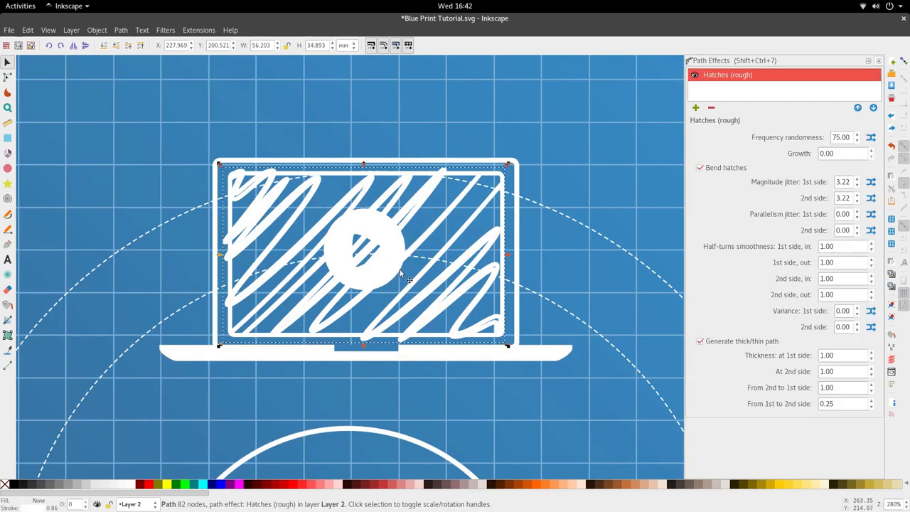
pyautogui.click(116, 45)
pyautogui.scroll(-2, 396, 292)
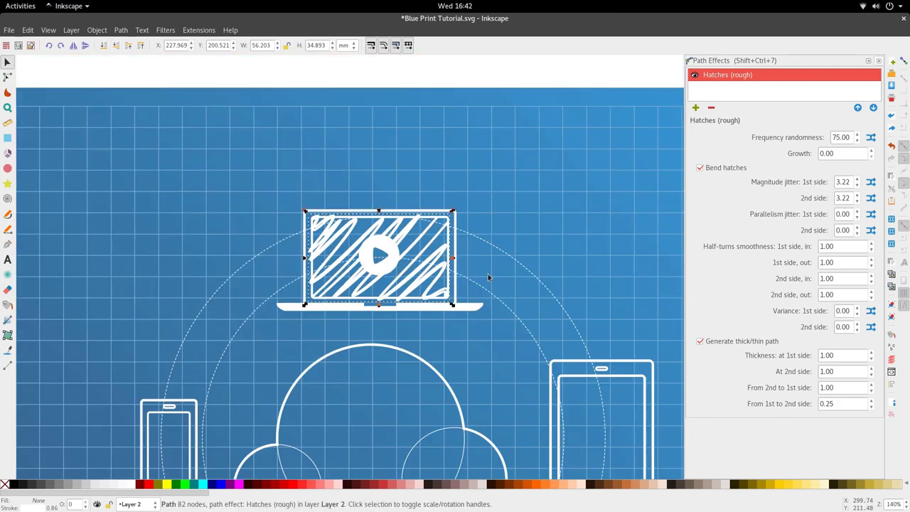
pyautogui.click(487, 293)
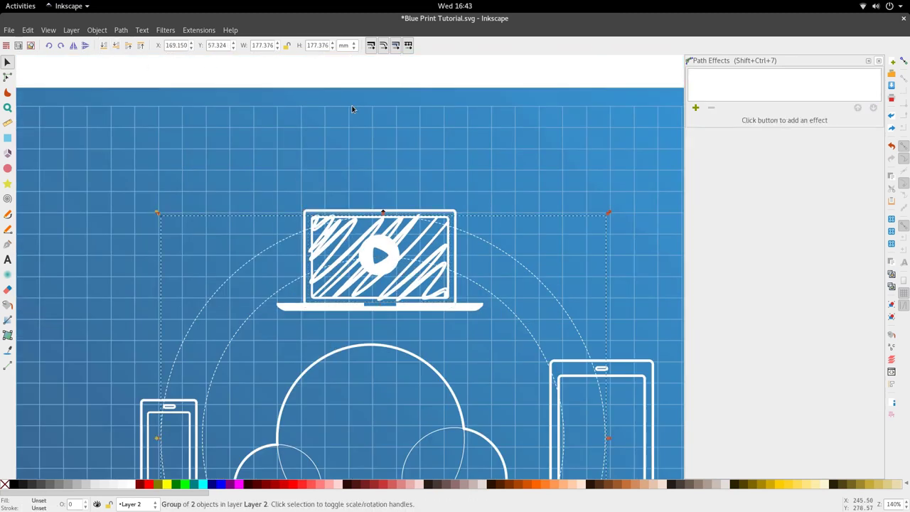
pyautogui.click(381, 139)
pyautogui.scroll(-2, 428, 229)
pyautogui.scroll(2, 424, 266)
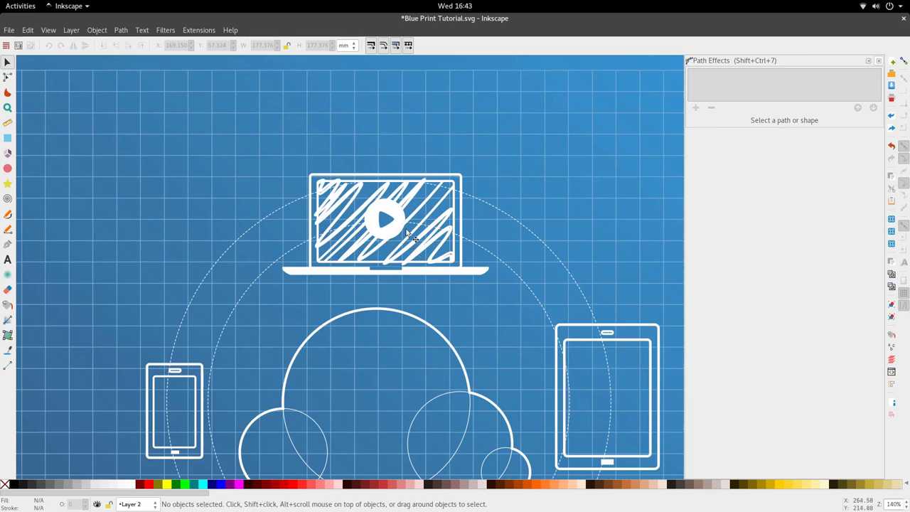
# Reopen the laptop screen's hatching for node editing and set its frequency randomness to 50
pyautogui.keyDown('ctrl'); pyautogui.scroll(2, 405, 231); pyautogui.keyUp('ctrl')
pyautogui.doubleClick(433, 221)
pyautogui.keyDown('ctrl'); pyautogui.scroll(-2, 433, 220); pyautogui.keyUp('ctrl')
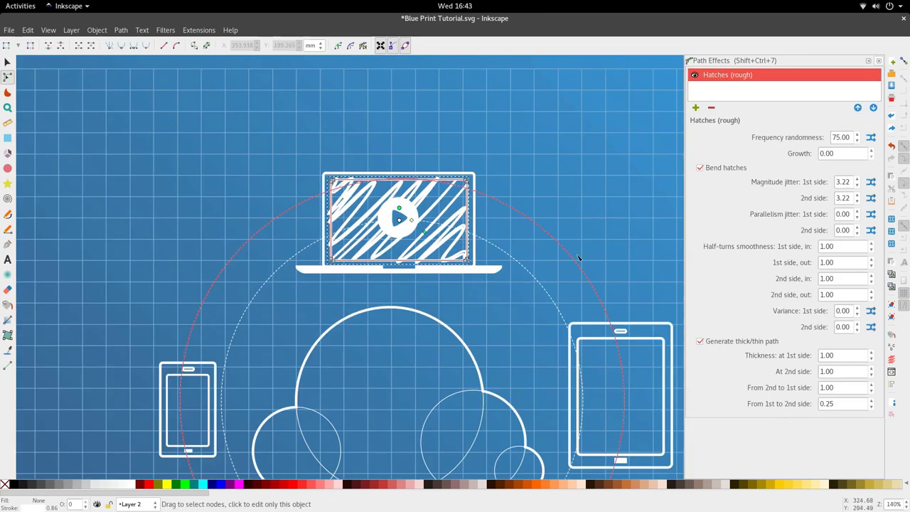
pyautogui.doubleClick(846, 138)
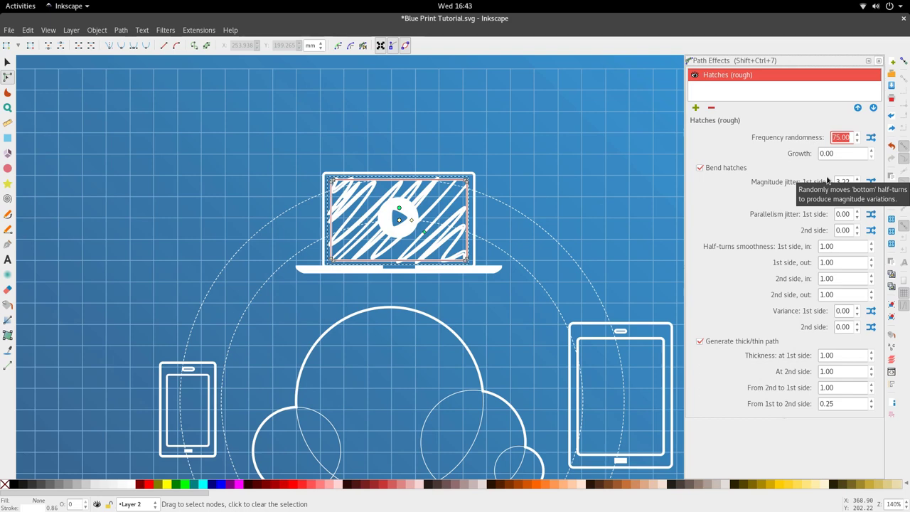
pyautogui.write('50')
pyautogui.press('Return')
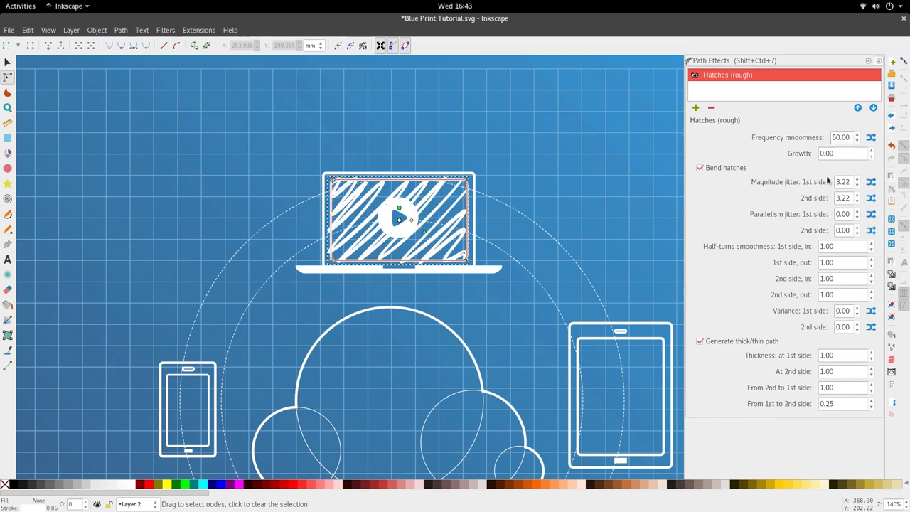
# Set the hatching's frequency randomness to 45 and slightly fine-tune the hatch frequency and direction
pyautogui.tripleClick(845, 138)
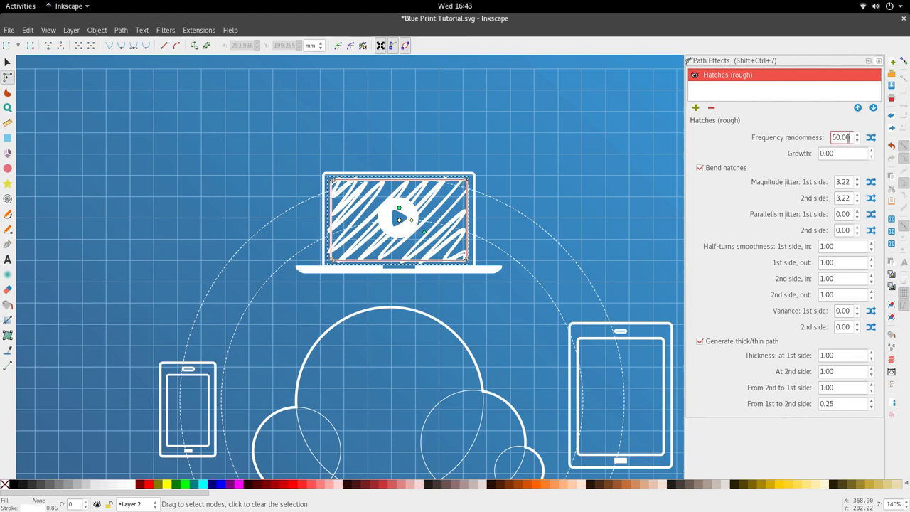
pyautogui.write('45')
pyautogui.press('Return')
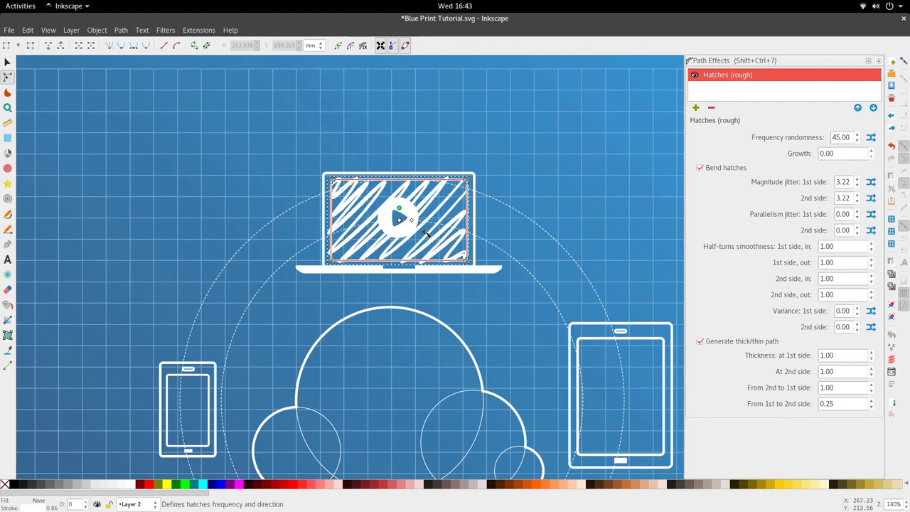
pyautogui.moveTo(426, 233); pyautogui.dragTo(425, 234)
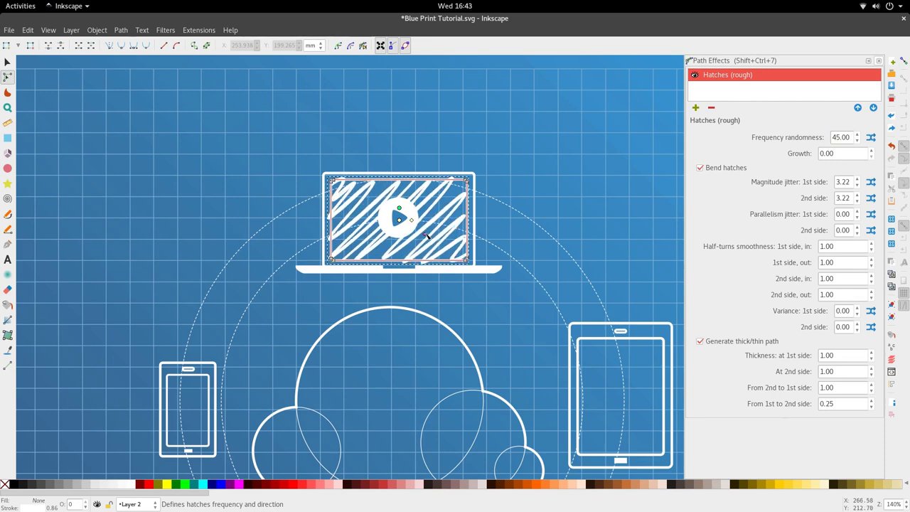
# Convert the laptop screen's rough hatches into a regular path and close the path effects settings
pyautogui.press('s')
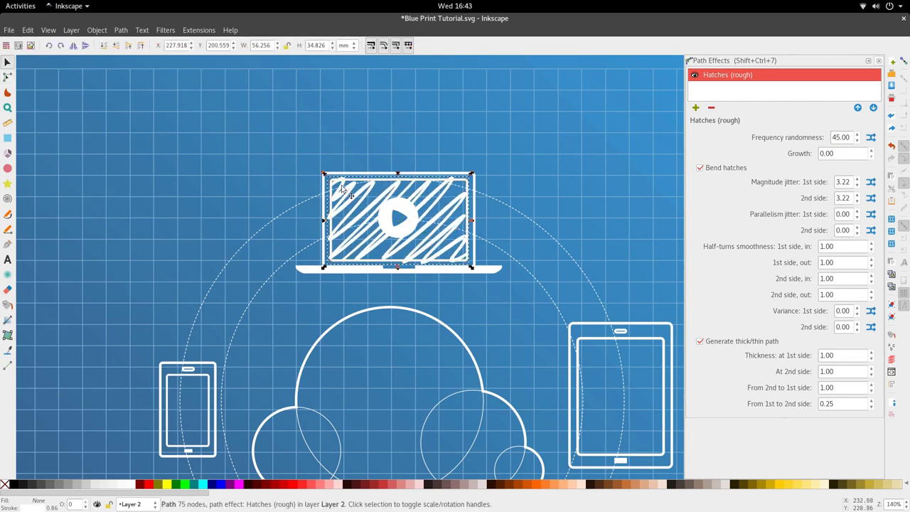
pyautogui.keyDown('ctrl'); pyautogui.scroll(-2, 449, 204); pyautogui.keyUp('ctrl')
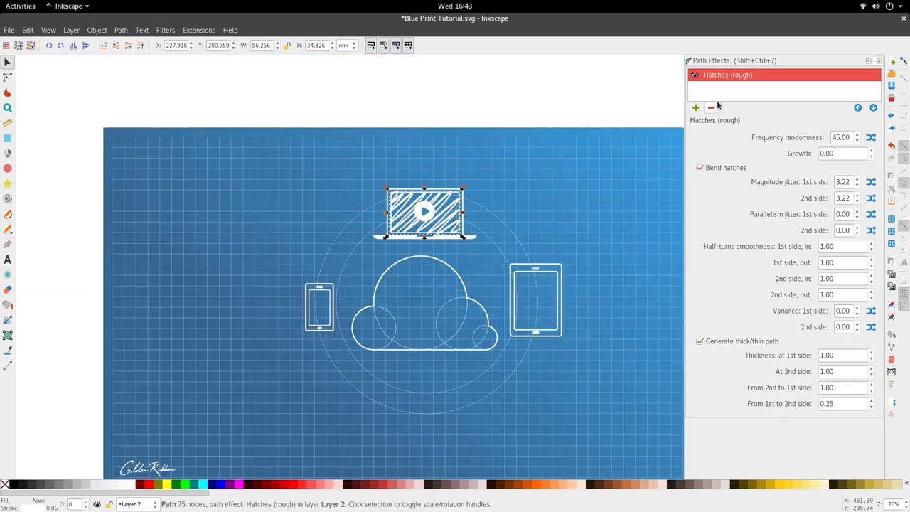
pyautogui.keyDown('ctrl'); pyautogui.scroll(2, 434, 222); pyautogui.keyUp('ctrl')
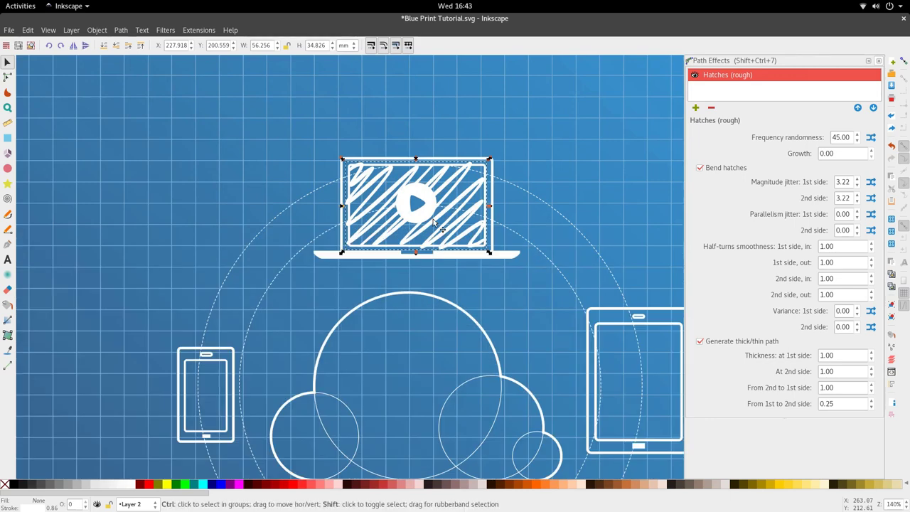
pyautogui.hotkey('shift', 'ctrl', 'c')
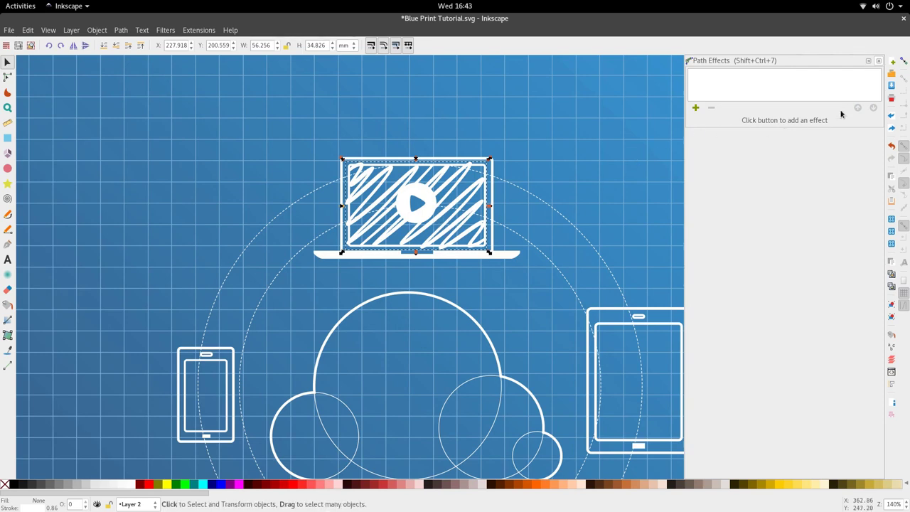
pyautogui.click(878, 62)
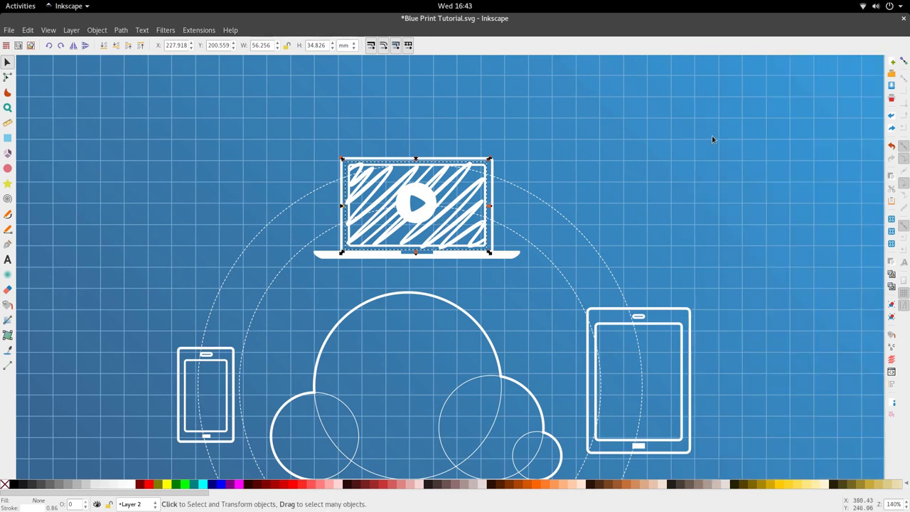
# Set the stroke width of the laptop's hatch path to 0.6 mm after trying 0.4 mm
pyautogui.click(121, 30)
pyautogui.moveTo(97, 30)
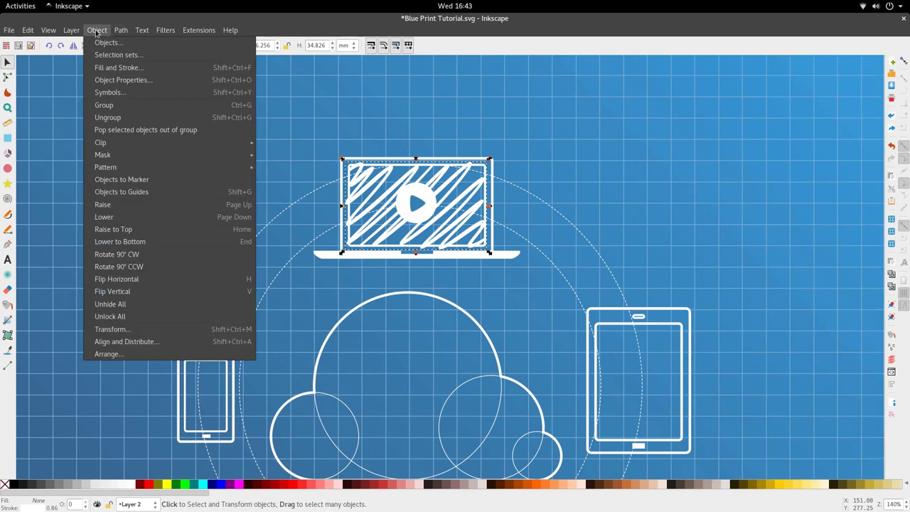
pyautogui.click(104, 67)
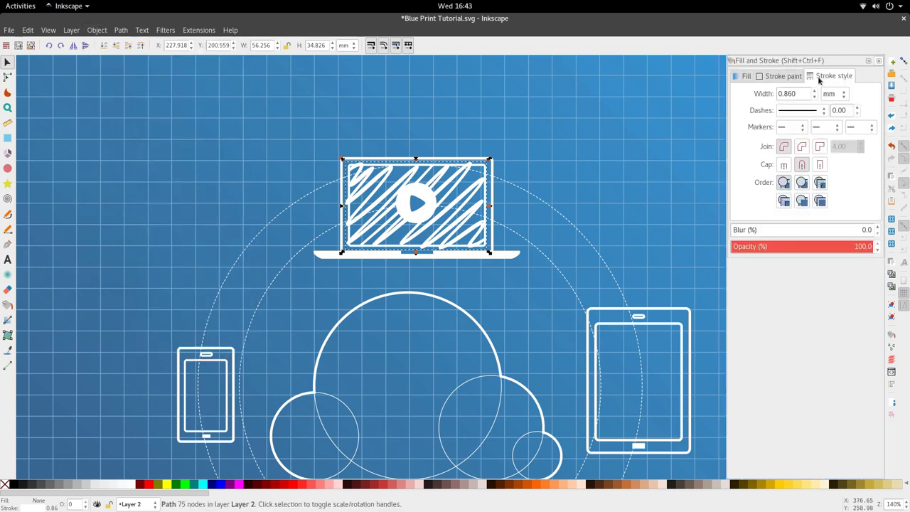
pyautogui.click(800, 93)
pyautogui.write('0.4')
pyautogui.press('Return')
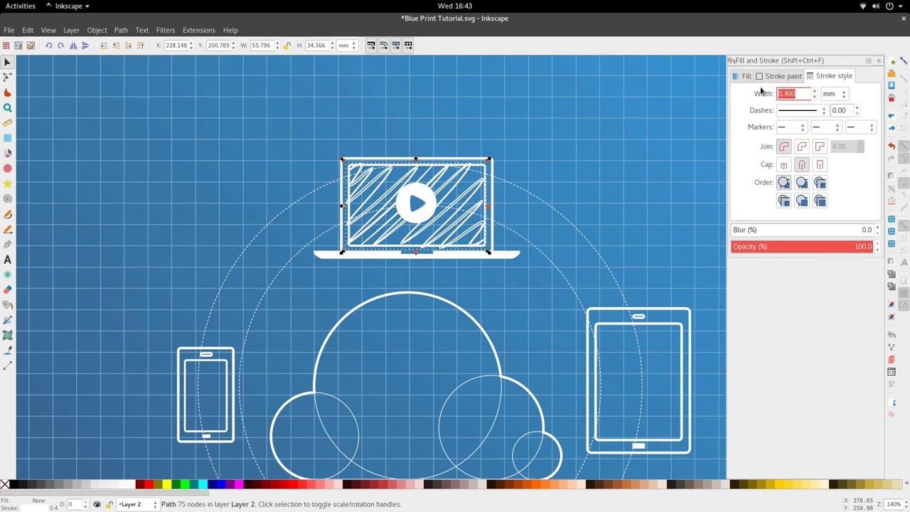
pyautogui.write('0.6')
pyautogui.press('Return')
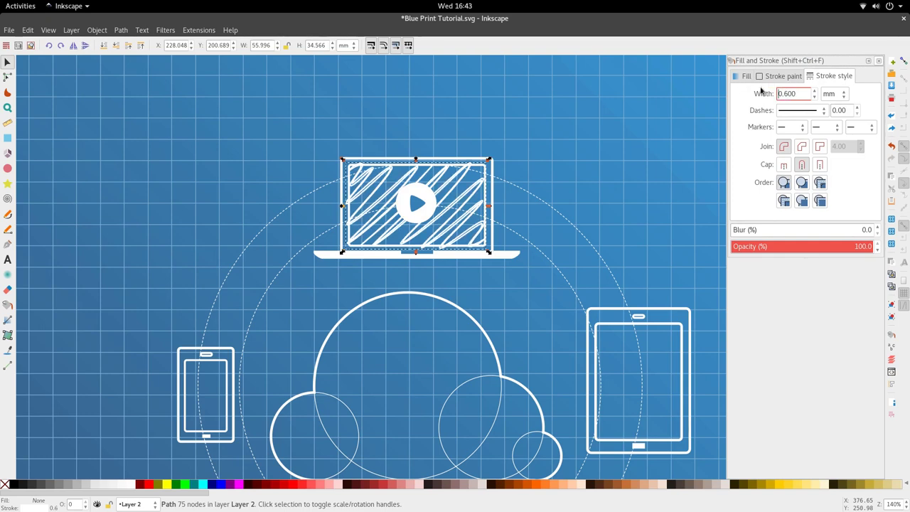
# Fill the laptop's hatch path with the white colour sampled from the artwork
pyautogui.scroll(-2, 347, 210)
pyautogui.click(365, 260)
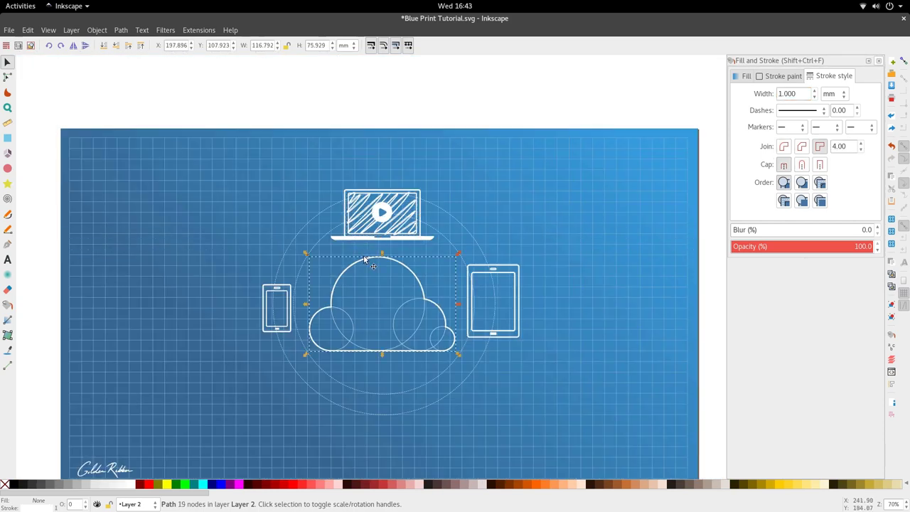
pyautogui.scroll(4, 376, 233)
pyautogui.doubleClick(386, 219)
pyautogui.press('d')
pyautogui.click(396, 215)
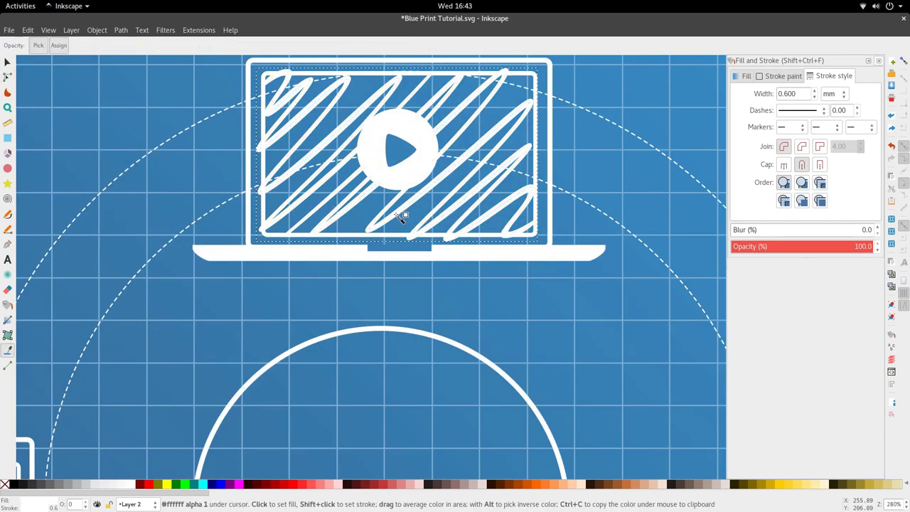
pyautogui.press('s')
pyautogui.scroll(-4, 400, 217)
pyautogui.scroll(4, 418, 213)
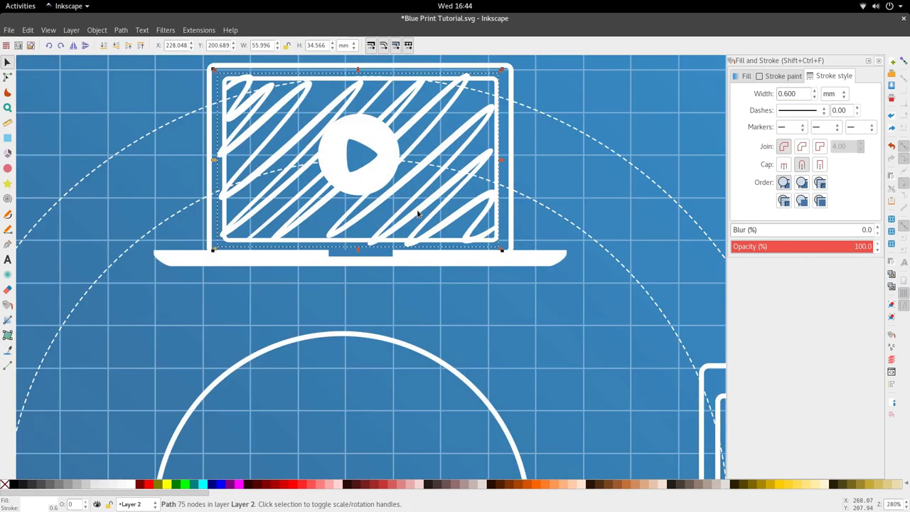
pyautogui.scroll(-2, 430, 192)
pyautogui.scroll(-2, 398, 229)
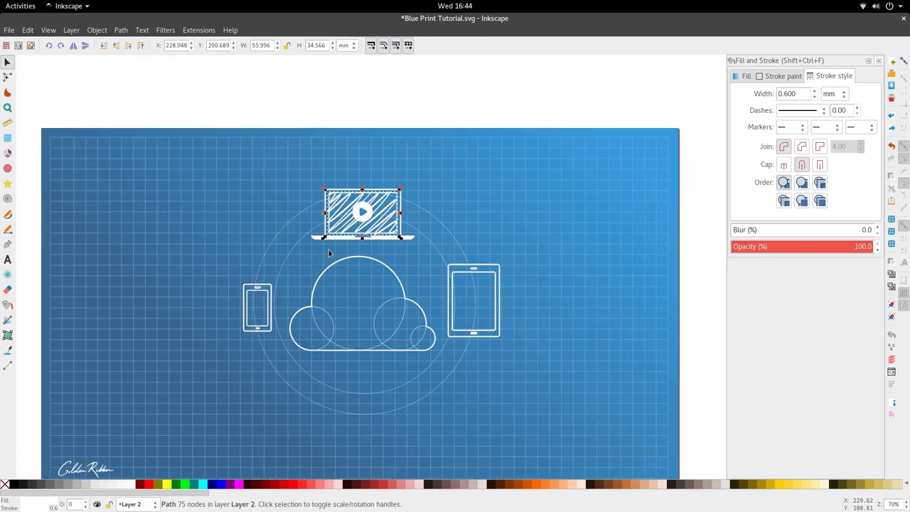
pyautogui.scroll(3, 383, 226)
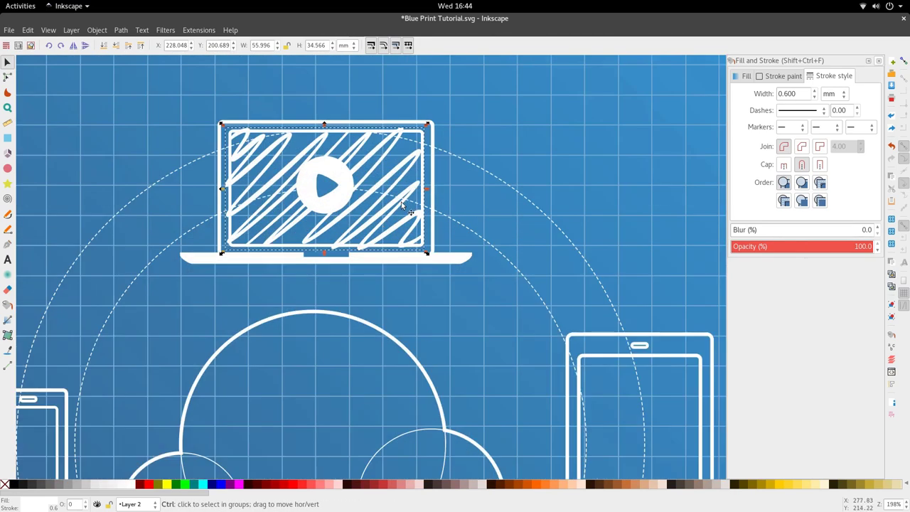
# Apply the Hatches (rough) path effect to the phone's inner screen rectangle
pyautogui.scroll(-2, 348, 245)
pyautogui.hscroll(-4, 353, 263)
pyautogui.scroll(3, 314, 352)
pyautogui.doubleClick(314, 353)
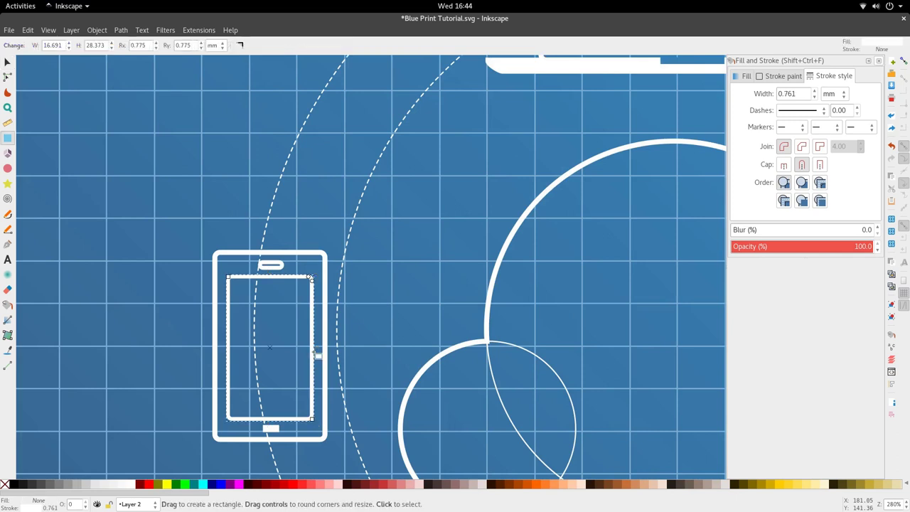
pyautogui.press('s')
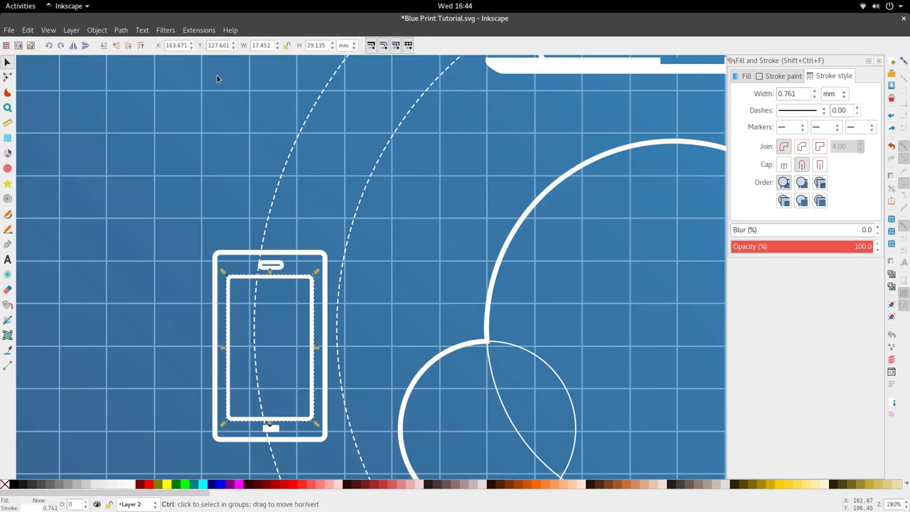
pyautogui.hotkey('ctrl', 'shift', '7')
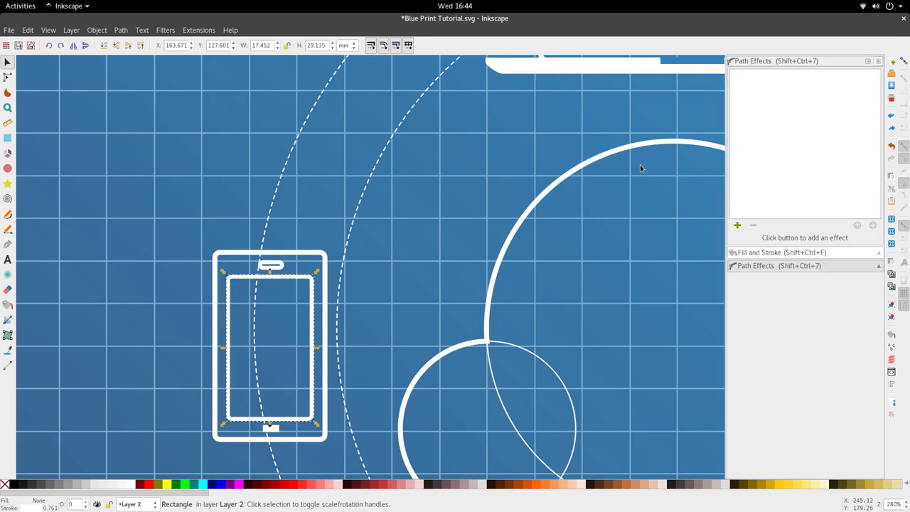
pyautogui.click(738, 236)
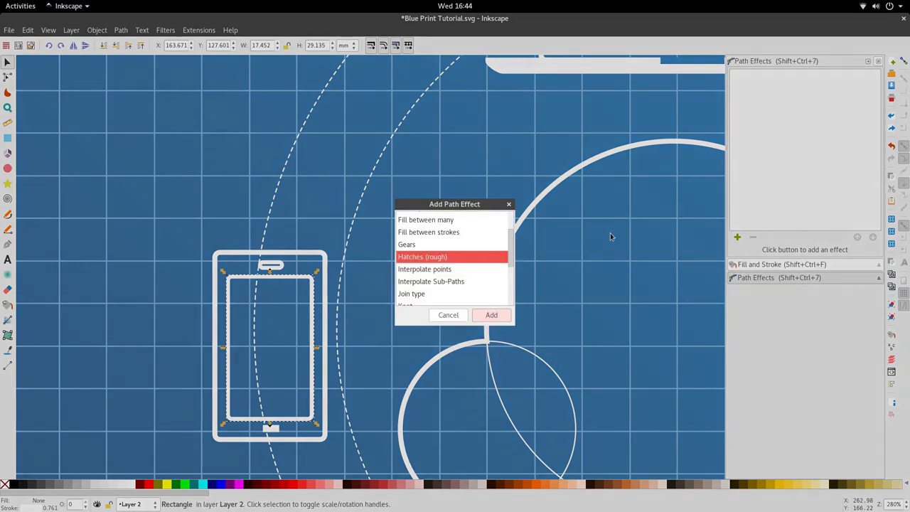
pyautogui.click(486, 317)
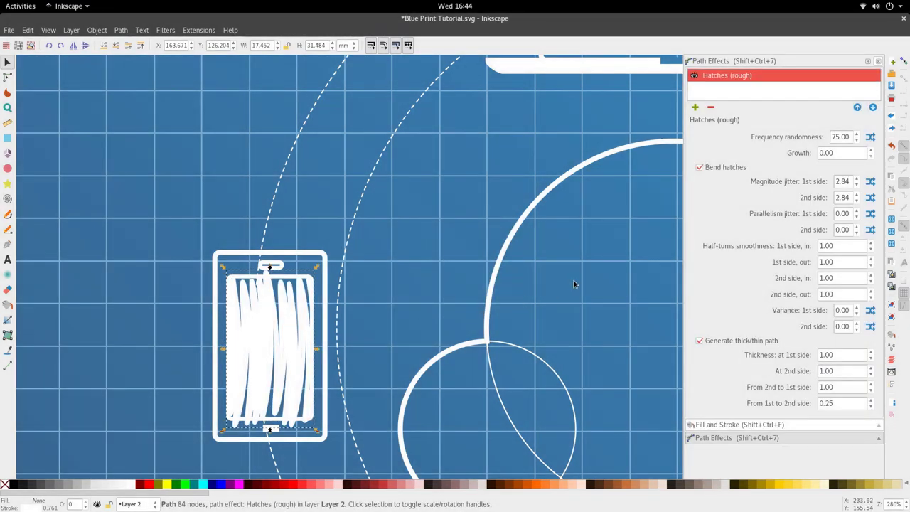
# Slant the phone's hatch lines diagonally and set the effect's frequency randomness to 45
pyautogui.doubleClick(281, 341)
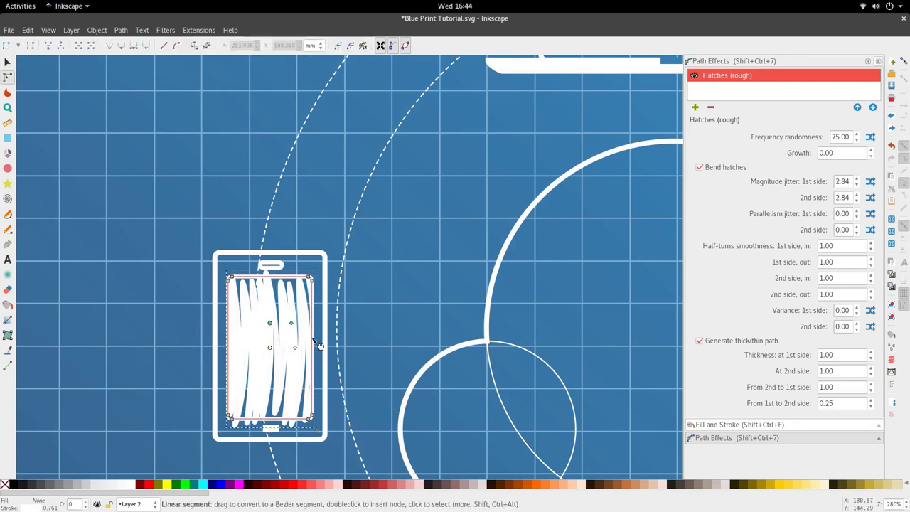
pyautogui.moveTo(291, 323)
pyautogui.mouseDown()
pyautogui.moveTo(303, 360)
pyautogui.moveTo(296, 348)
pyautogui.mouseUp()
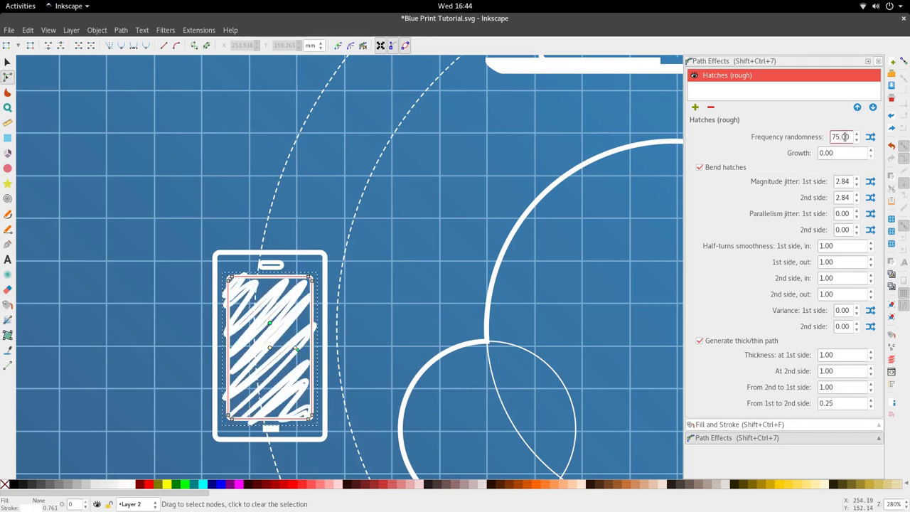
pyautogui.moveTo(847, 138); pyautogui.dragTo(789, 136)
pyautogui.write('45')
pyautogui.press('Return')
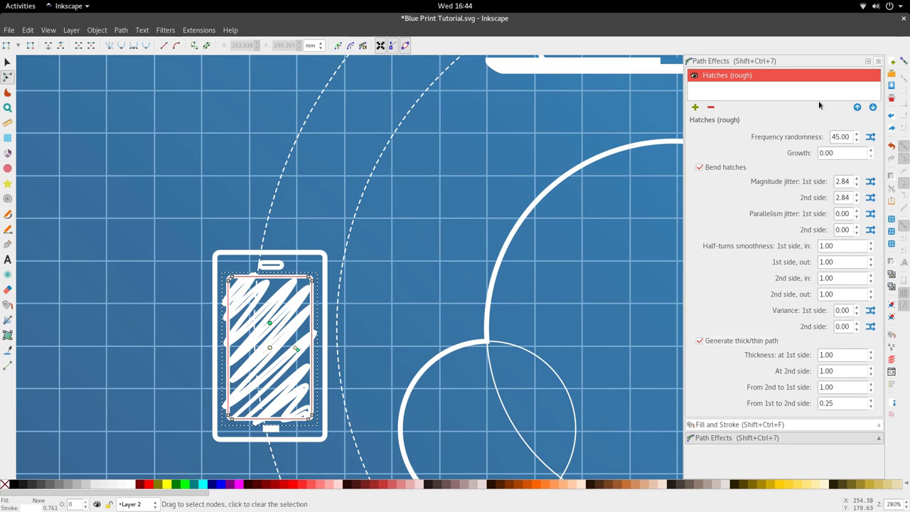
# Convert the phone's hatches into a regular path and set its stroke width to 0.6 mm
pyautogui.click(879, 62)
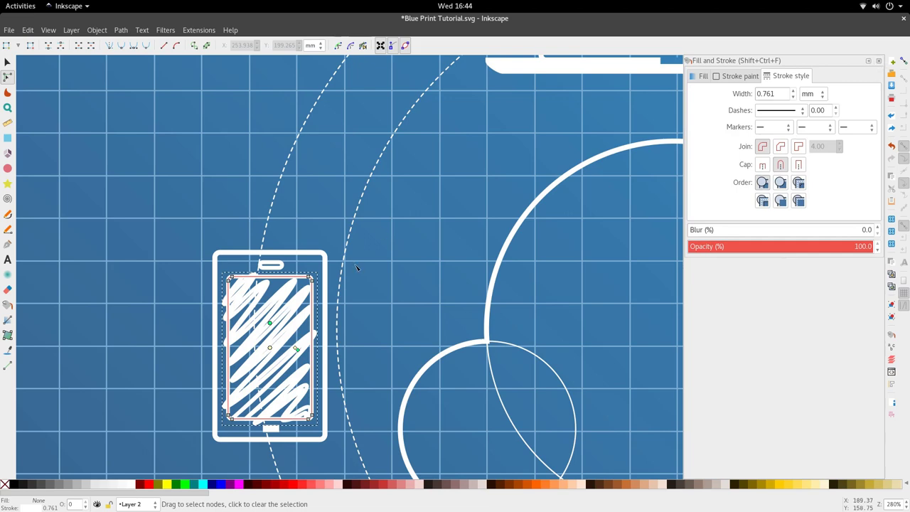
pyautogui.scroll(-2, 322, 322)
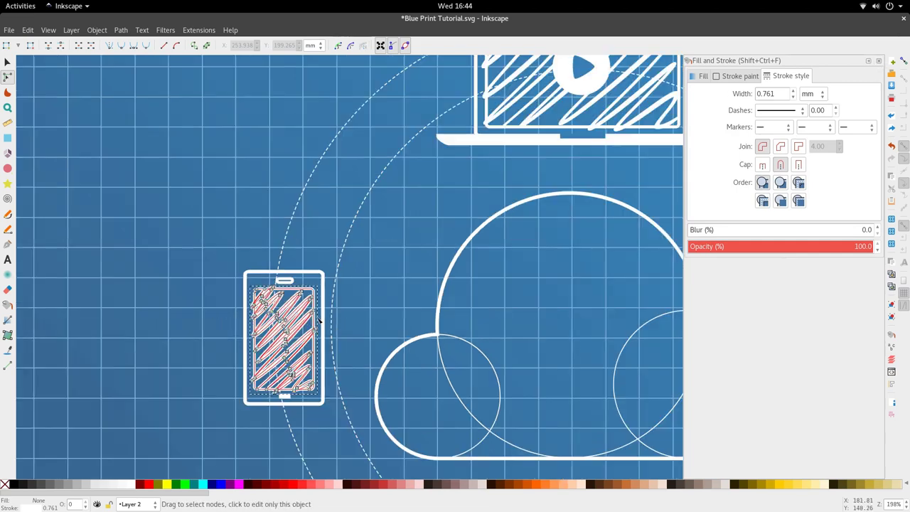
pyautogui.press('s')
pyautogui.moveTo(773, 91); pyautogui.dragTo(747, 93)
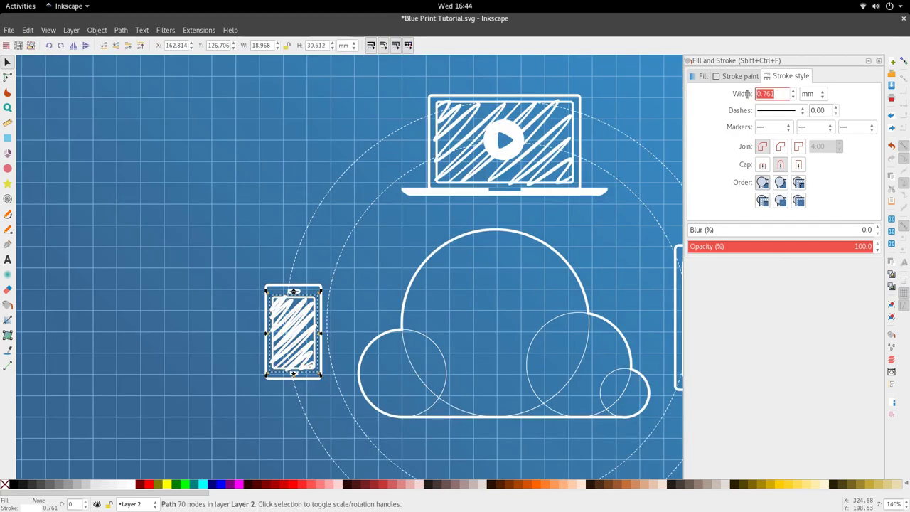
pyautogui.write('0.6')
pyautogui.press('Return')
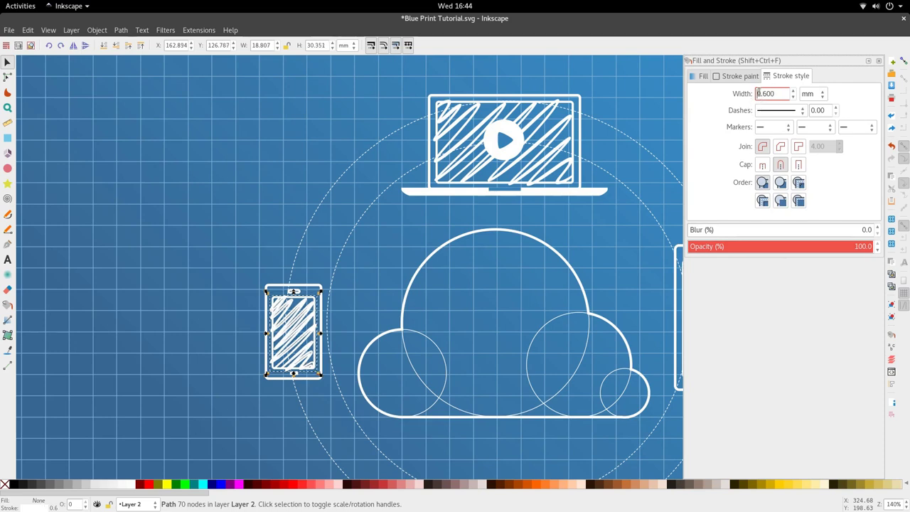
# Fill the phone's hatch path with the white colour sampled from the artwork
pyautogui.click(707, 77)
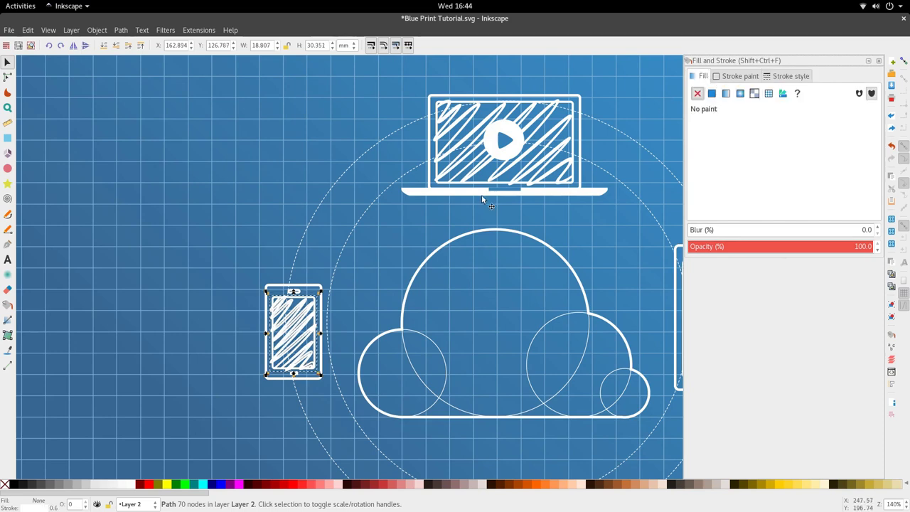
pyautogui.press('d')
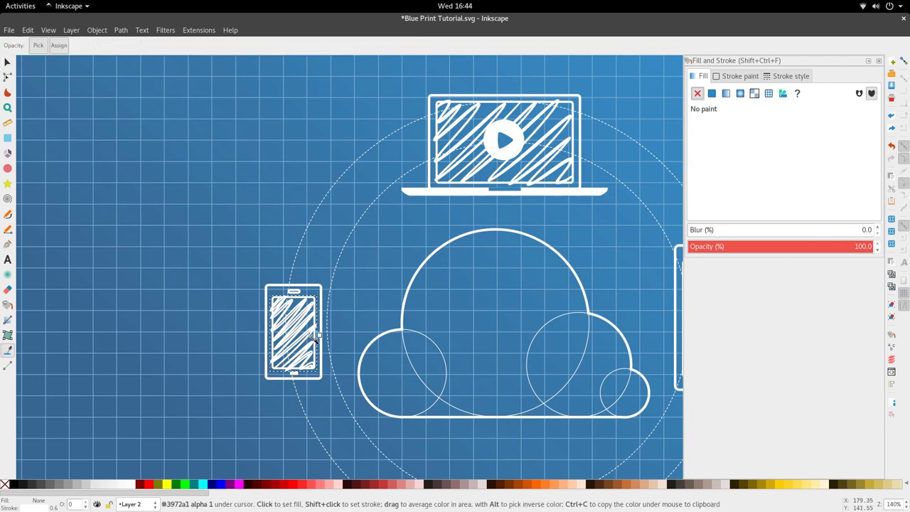
pyautogui.keyDown('ctrl'); pyautogui.scroll(4, 292, 376); pyautogui.keyUp('ctrl')
pyautogui.click(291, 377)
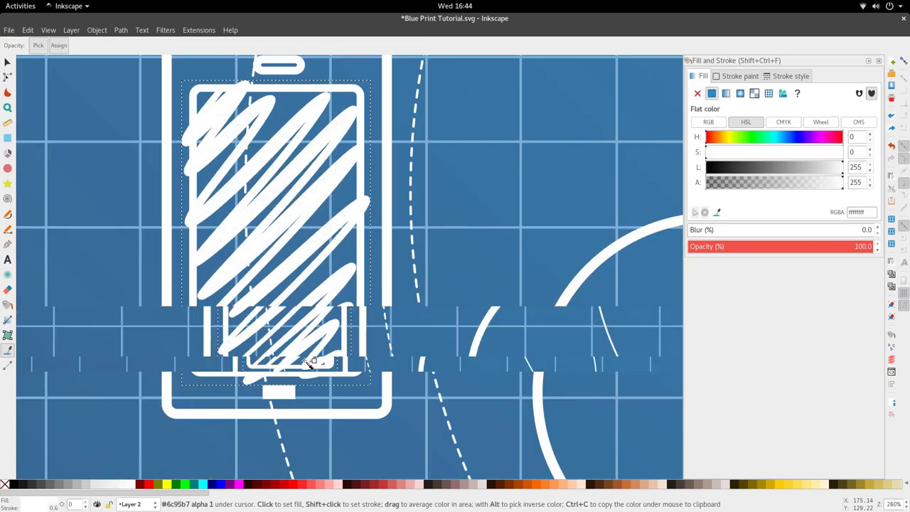
pyautogui.scroll(-5, 313, 356)
pyautogui.press('s')
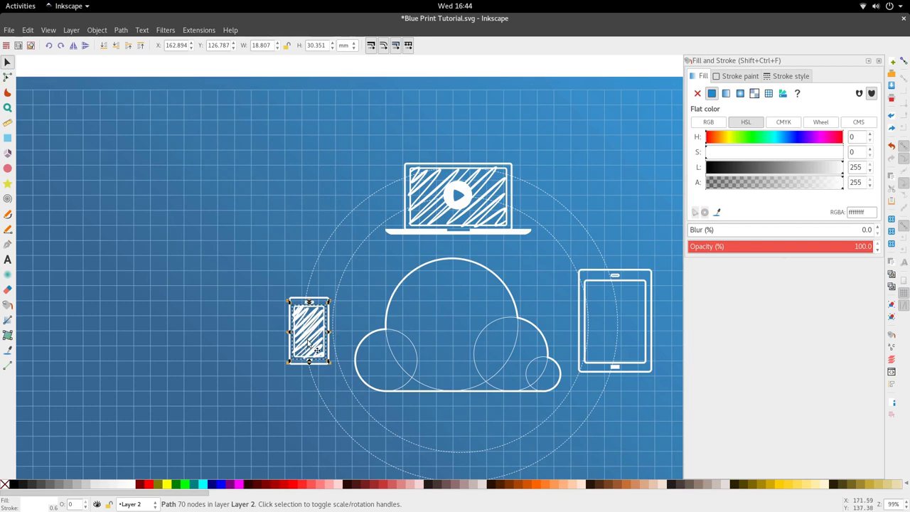
# Reduce the phone hatch's stroke width to 0.5 mm and then 0.4 mm, and deselect it
pyautogui.click(794, 78)
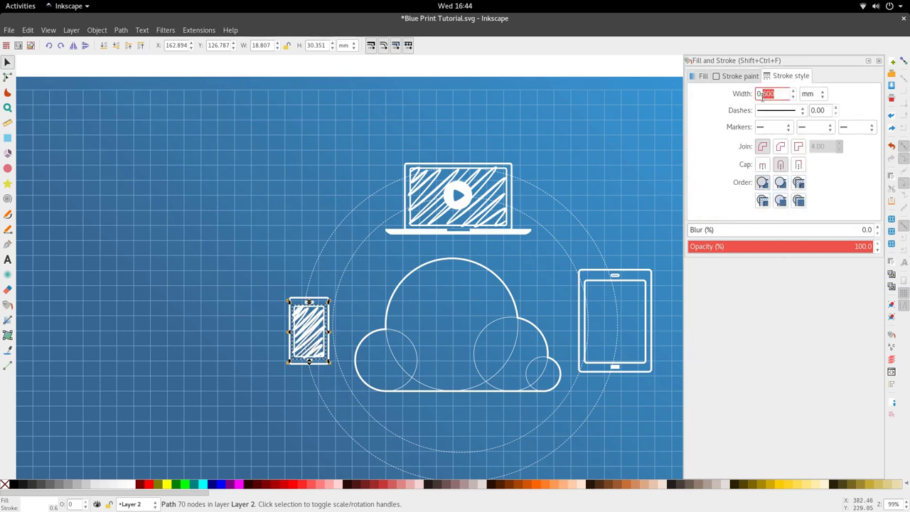
pyautogui.write('0.5')
pyautogui.press('Return')
pyautogui.write('0.4')
pyautogui.press('Return')
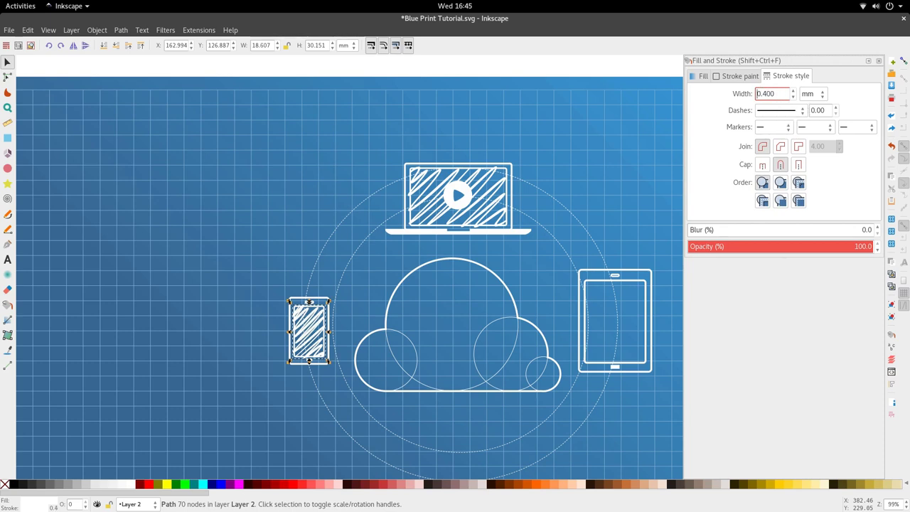
pyautogui.click(489, 286)
# Add the Hatches (rough) path effect to the tablet's inner screen rectangle
pyautogui.hscroll(3, 469, 288)
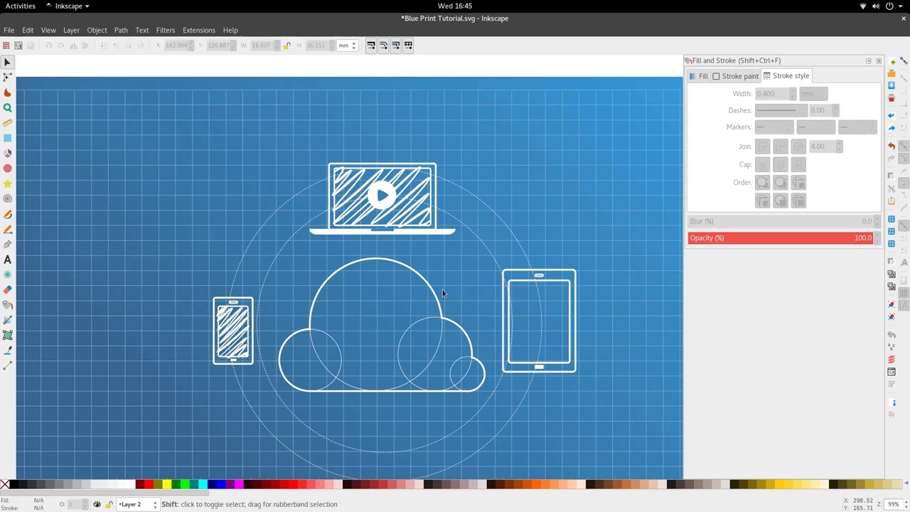
pyautogui.scroll(1, 495, 333)
pyautogui.click(504, 339)
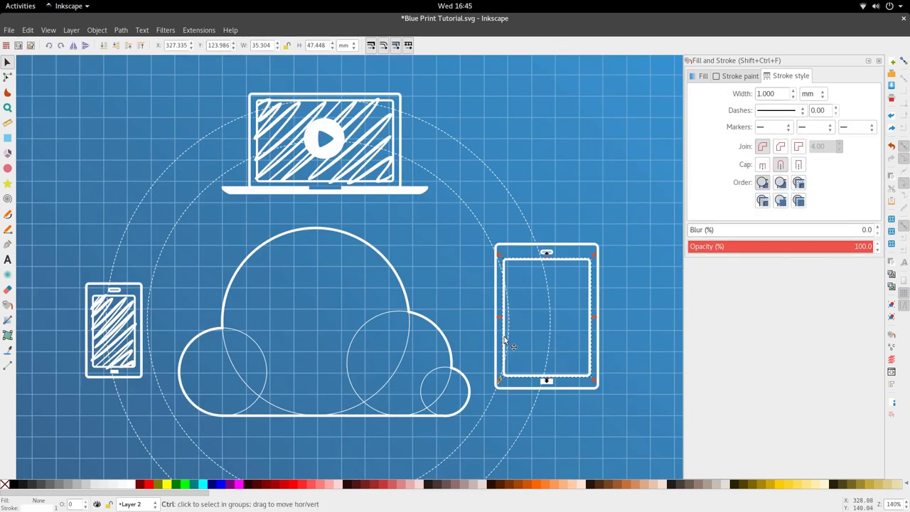
pyautogui.scroll(2, 516, 265)
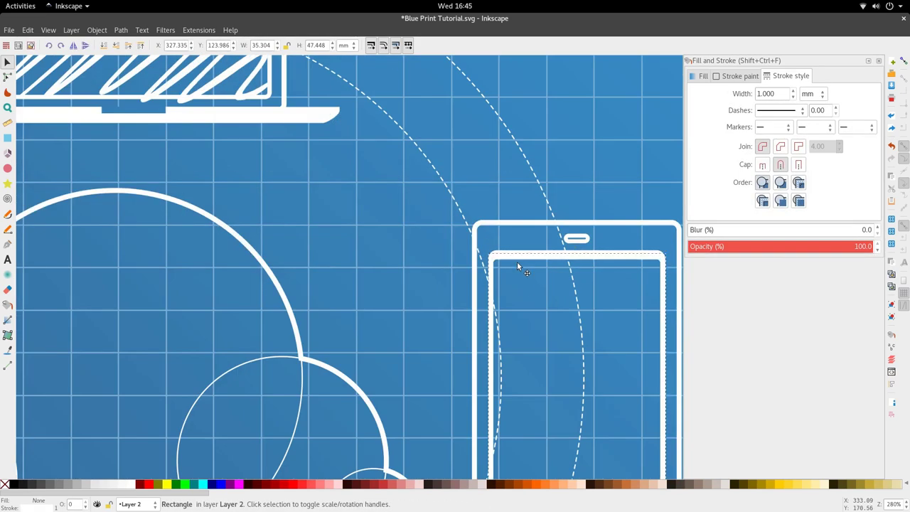
pyautogui.scroll(-2, 517, 287)
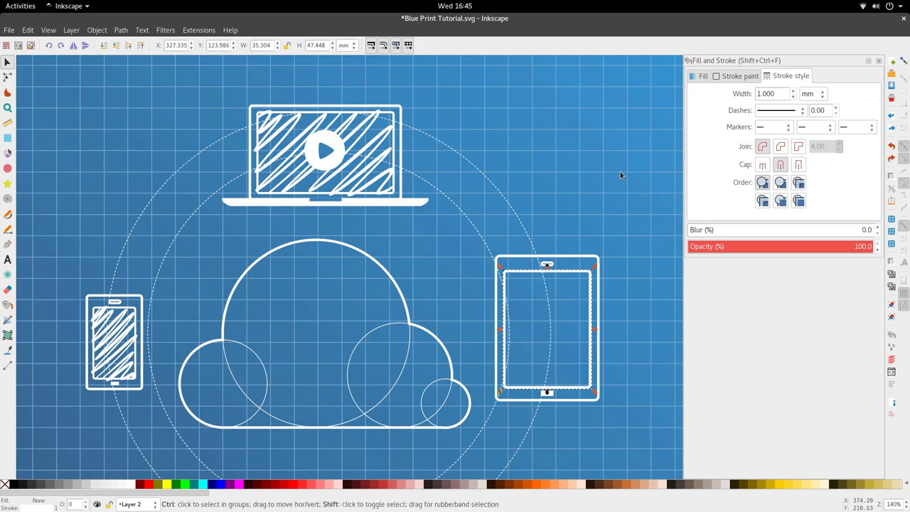
pyautogui.hotkey('shift', 'ctrl', '7')
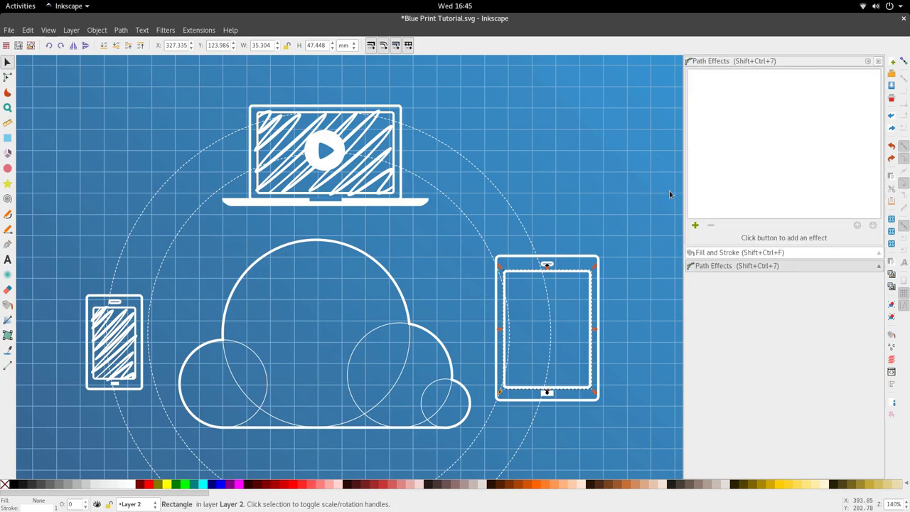
pyautogui.click(694, 237)
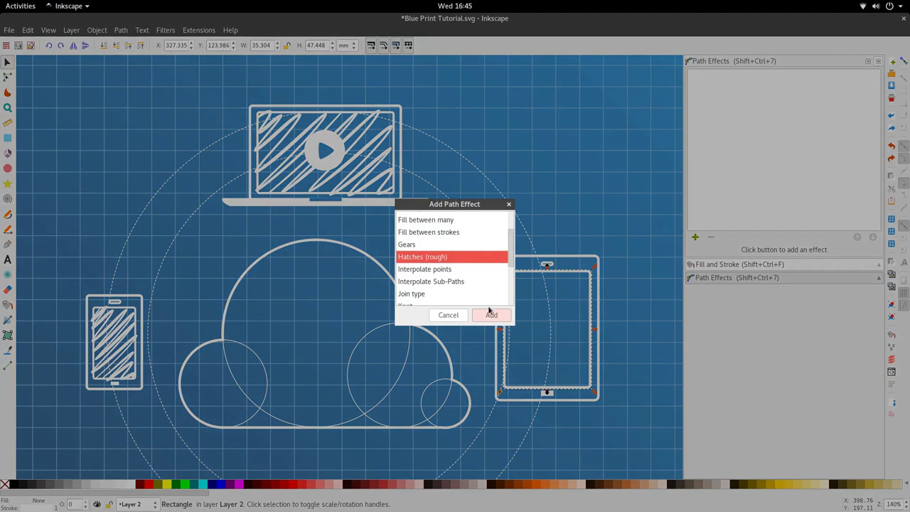
pyautogui.click(489, 315)
# Slant the tablet's hatch lines diagonally and set the effect's frequency randomness to 45
pyautogui.doubleClick(551, 332)
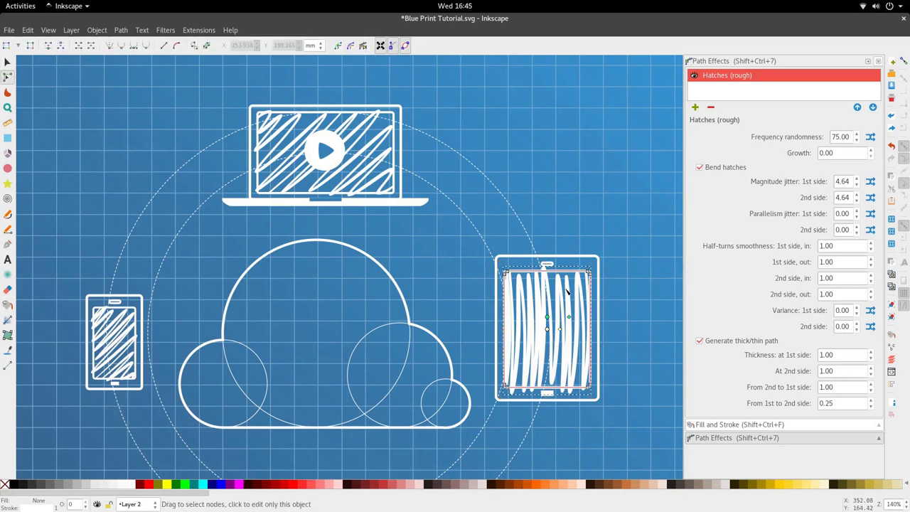
pyautogui.moveTo(570, 318)
pyautogui.mouseDown()
pyautogui.moveTo(574, 347)
pyautogui.moveTo(570, 338)
pyautogui.mouseUp()
pyautogui.moveTo(850, 136); pyautogui.dragTo(819, 135)
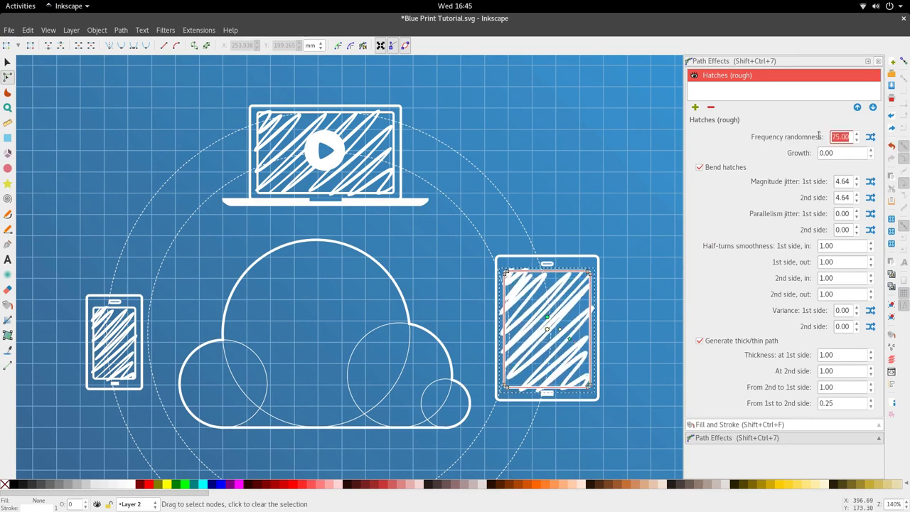
pyautogui.write('45')
pyautogui.press('Return')
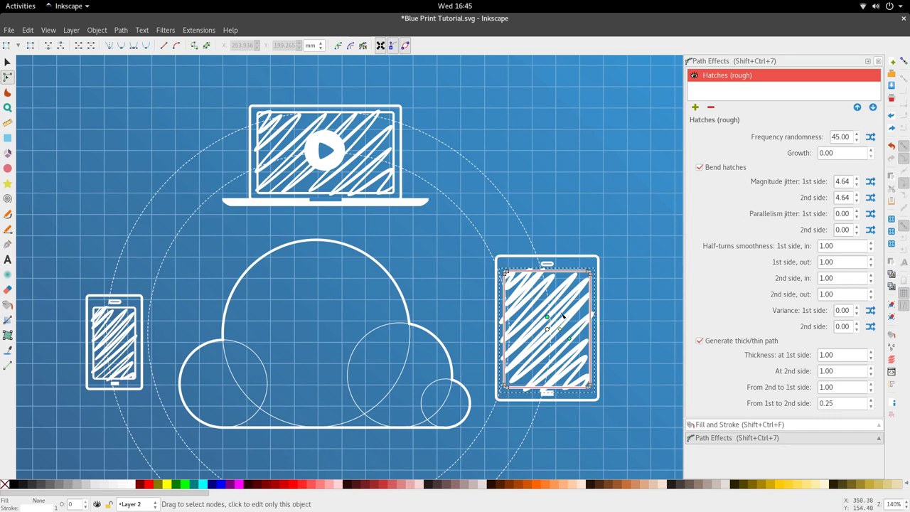
# Convert the tablet's hatches into a regular path and set its stroke width to 0.5 mm
pyautogui.hotkey('ctrl', 'shift', 'c')
pyautogui.press('s')
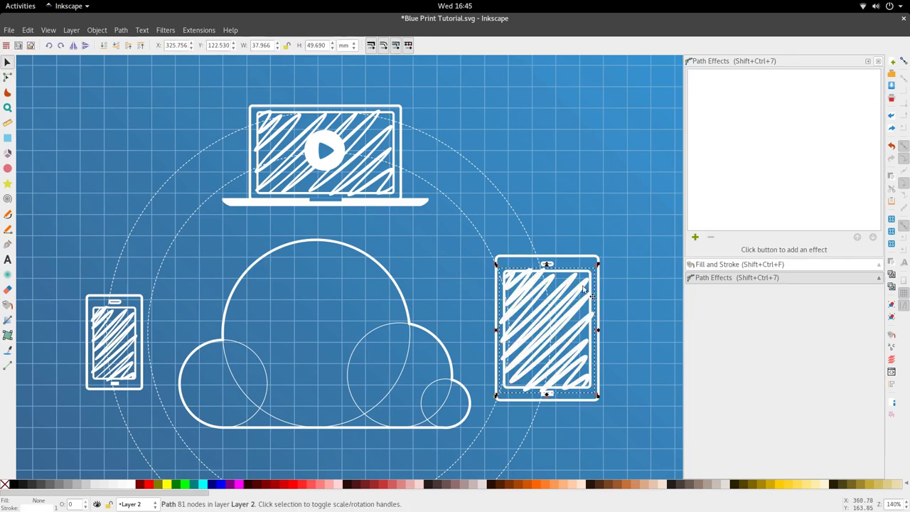
pyautogui.scroll(-2, 570, 278)
pyautogui.click(879, 62)
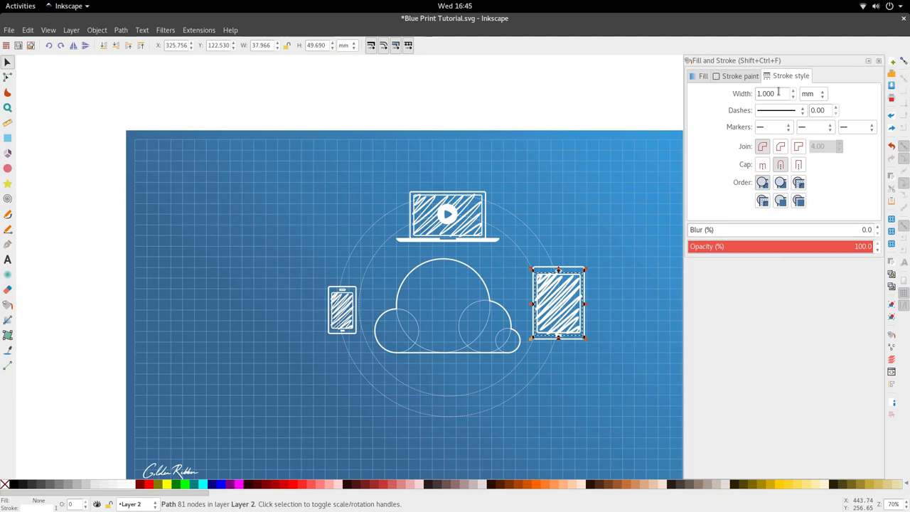
pyautogui.moveTo(779, 93); pyautogui.dragTo(748, 93)
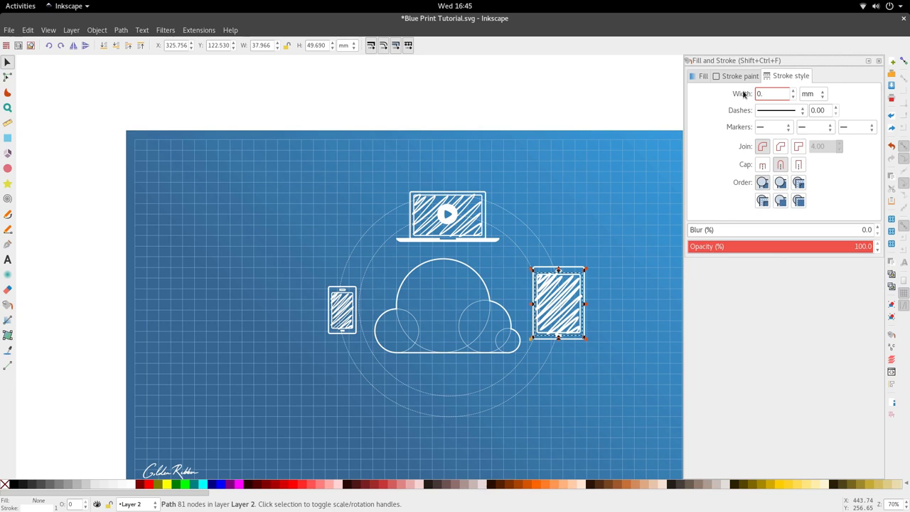
pyautogui.write('0.5')
pyautogui.press('Return')
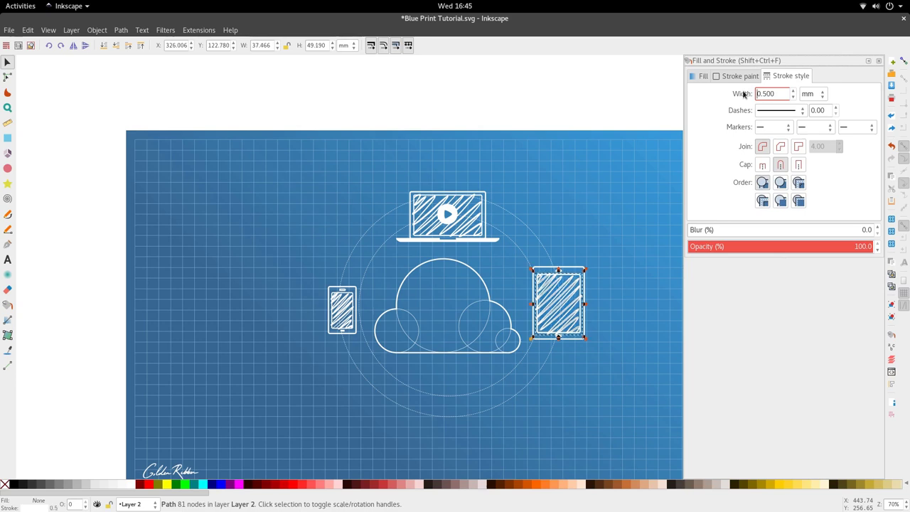
# Try a stroke width of 0.6 mm on the tablet's hatch path, undo it, and deselect the path
pyautogui.moveTo(770, 93); pyautogui.dragTo(724, 93)
pyautogui.write('0.6')
pyautogui.press('Return')
pyautogui.scroll(2, 565, 299)
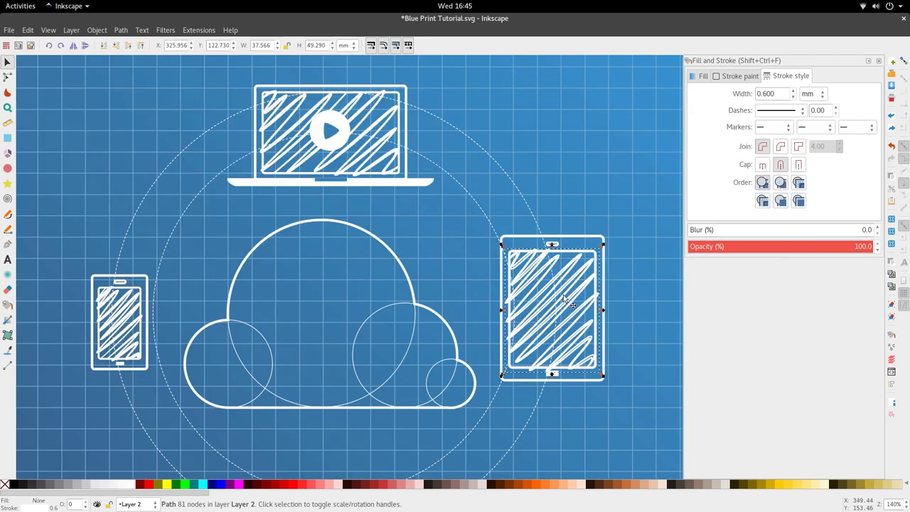
pyautogui.press('d')
pyautogui.press('s')
pyautogui.hotkey('ctrl', 'z')
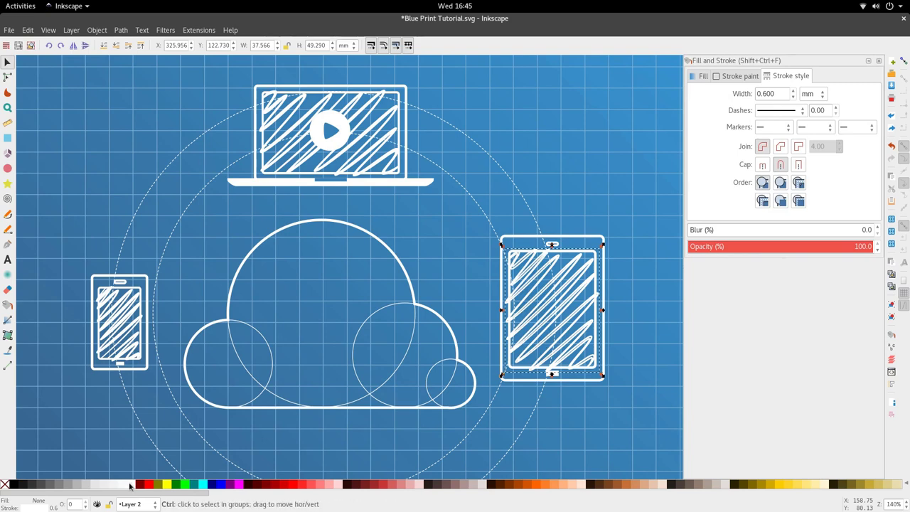
pyautogui.scroll(-2, 413, 292)
pyautogui.click(445, 377)
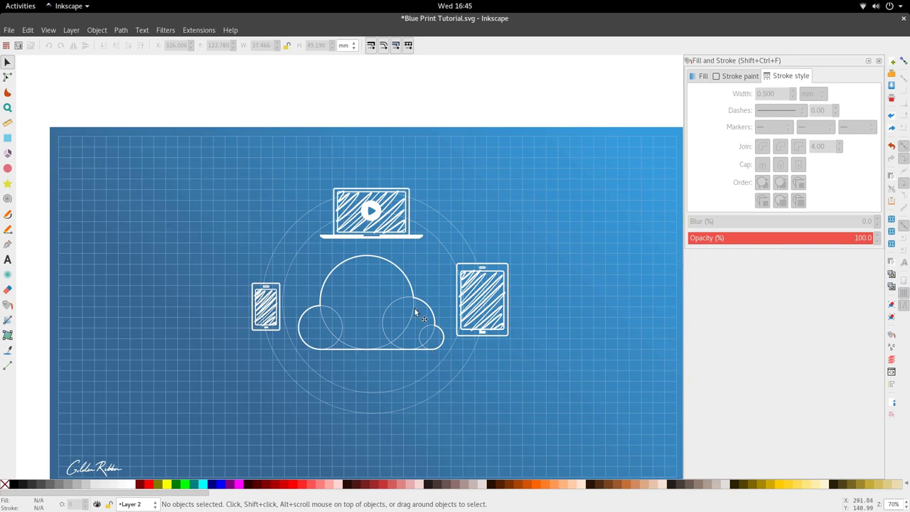
# Add the Hatches (rough) path effect to the cloud outline and slant its hatch lines diagonally
pyautogui.scroll(3, 386, 266)
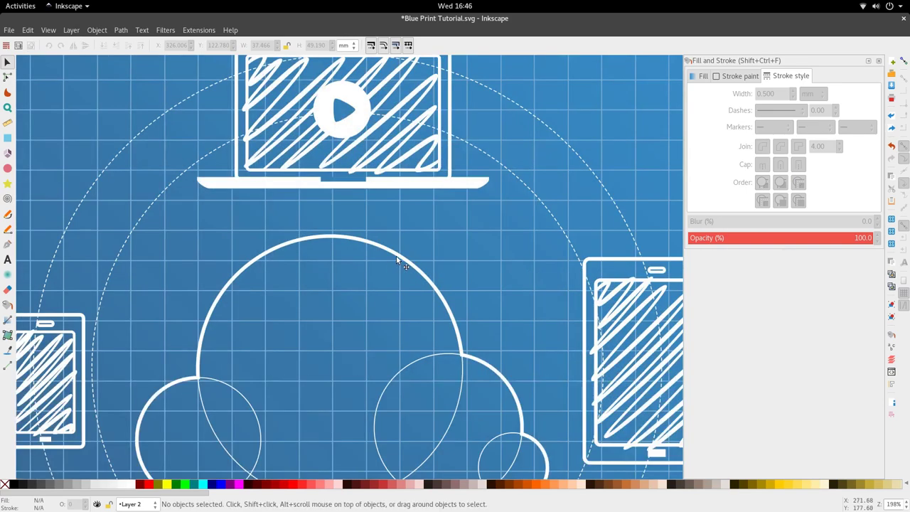
pyautogui.doubleClick(398, 258)
pyautogui.scroll(-3, 375, 317)
pyautogui.press('s')
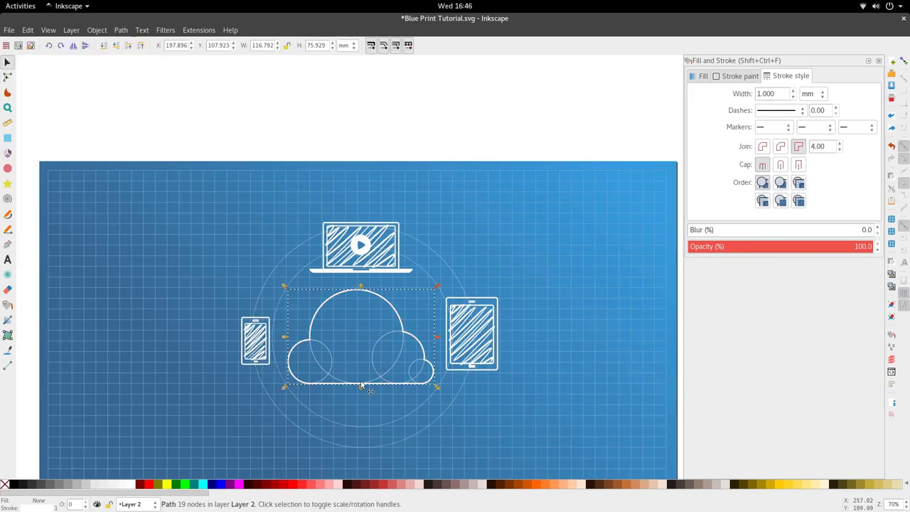
pyautogui.scroll(3, 379, 385)
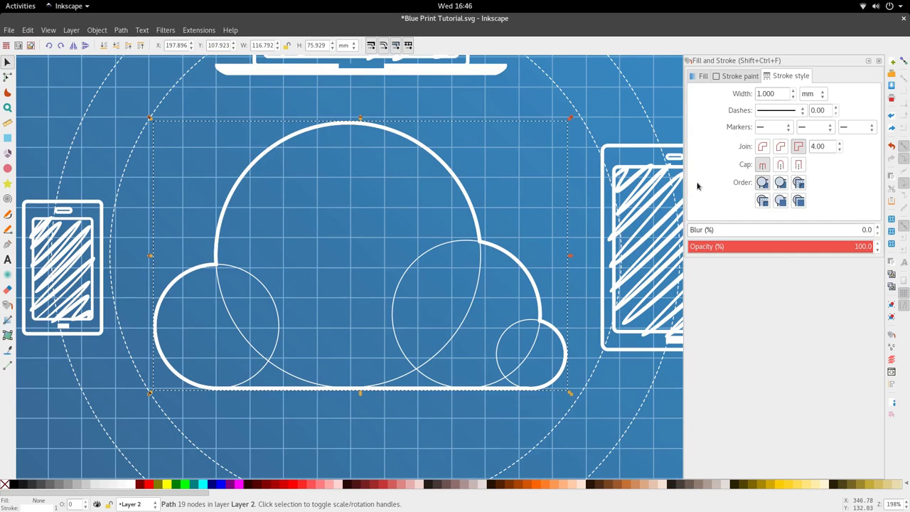
pyautogui.hotkey('ctrl', 'shift')
pyautogui.hotkey('ctrl', 'shift', '7')
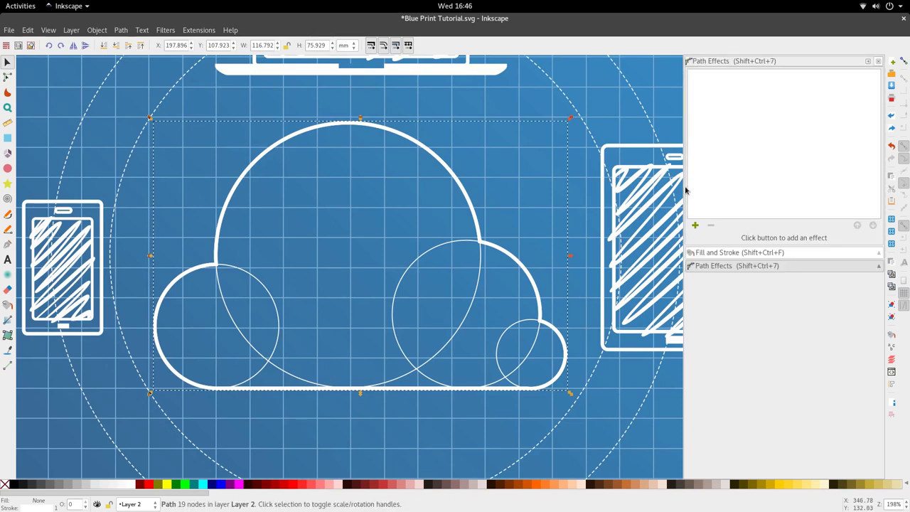
pyautogui.click(696, 236)
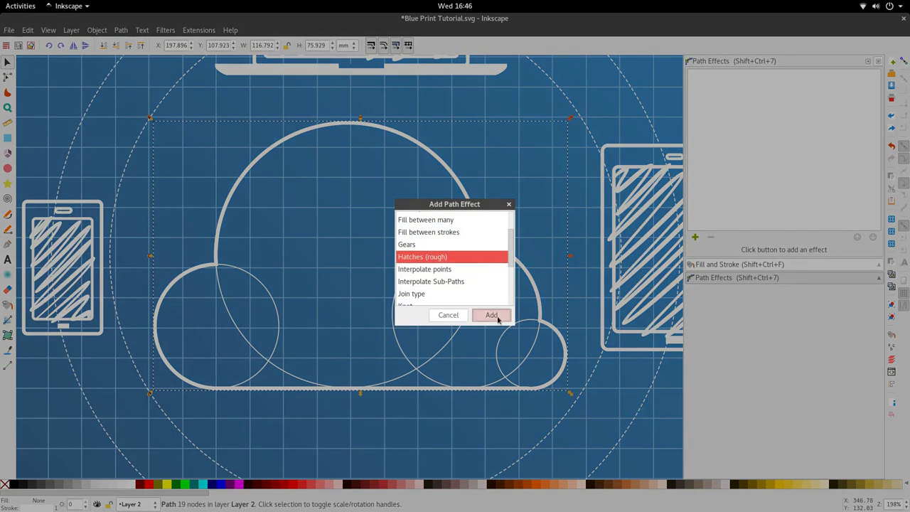
pyautogui.click(492, 315)
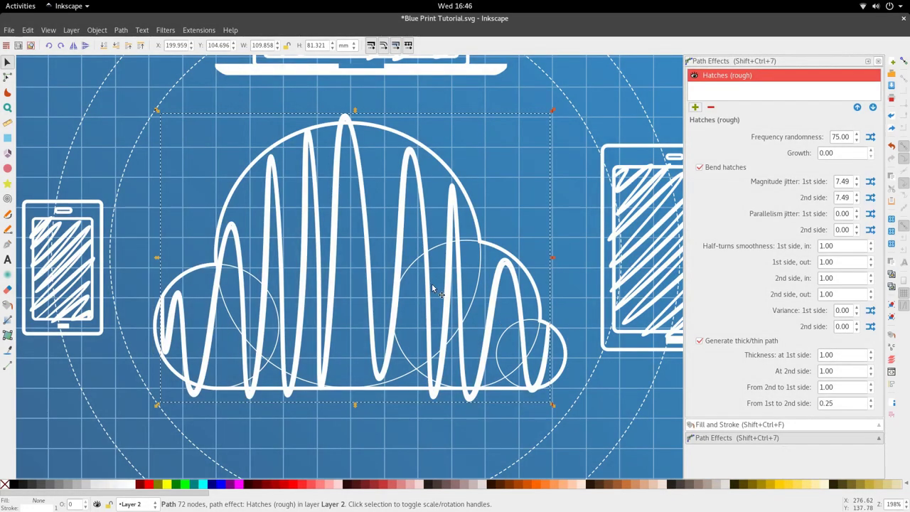
pyautogui.press('n')
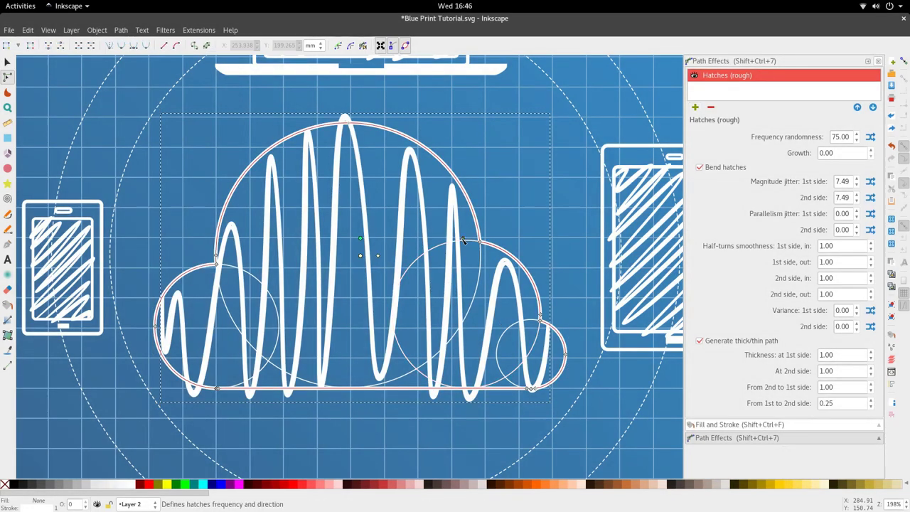
pyautogui.moveTo(463, 242)
pyautogui.mouseDown()
pyautogui.moveTo(429, 314)
pyautogui.moveTo(410, 293)
pyautogui.mouseUp()
# Try a frequency randomness of 0 on the cloud's hatches, undo it, and reselect the cloud hatching
pyautogui.click(846, 137)
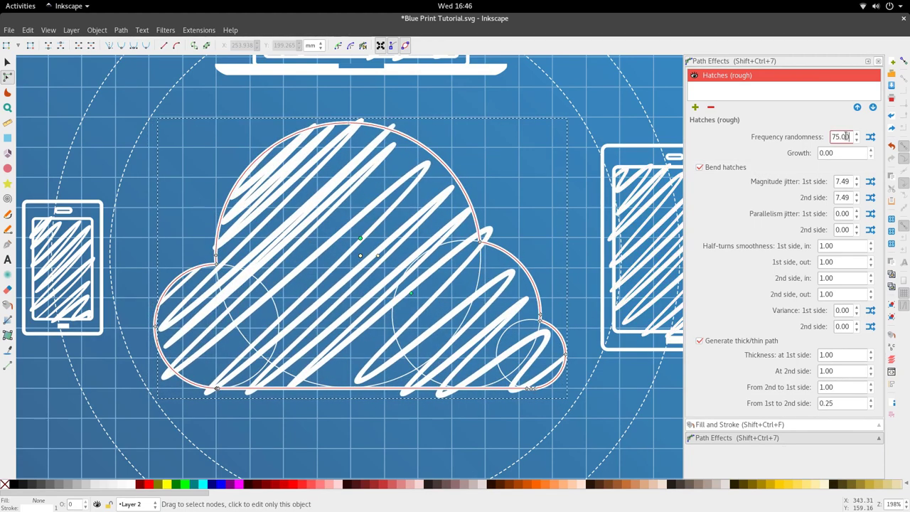
pyautogui.doubleClick(846, 136)
pyautogui.scroll(-4, 485, 185)
pyautogui.write('0')
pyautogui.click(473, 281)
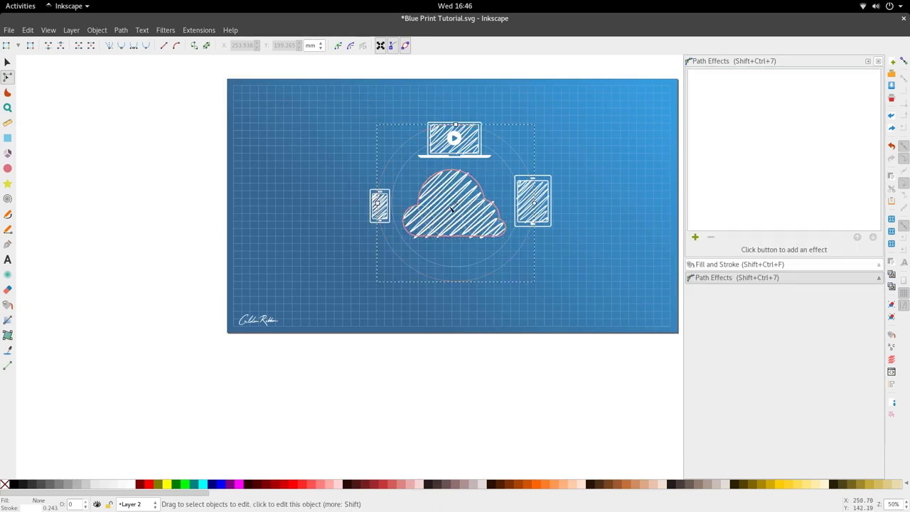
pyautogui.scroll(3, 452, 206)
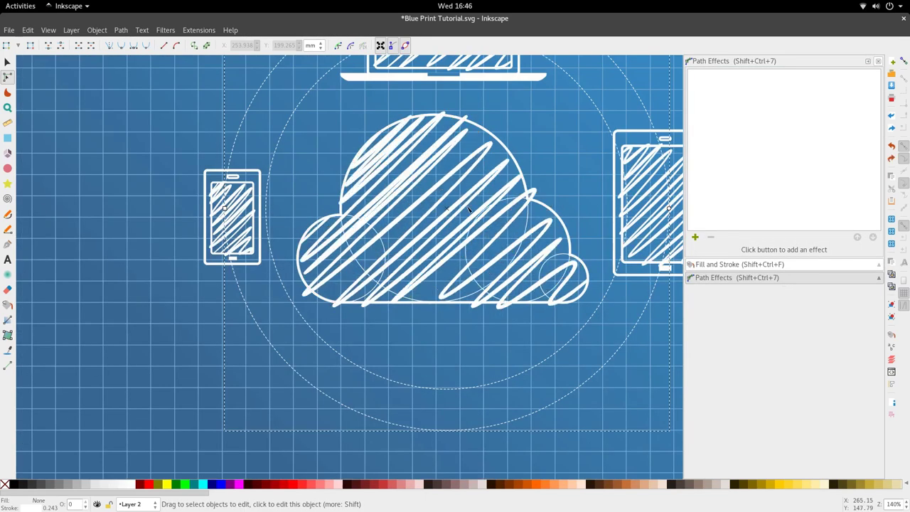
pyautogui.click(475, 234)
pyautogui.press('s')
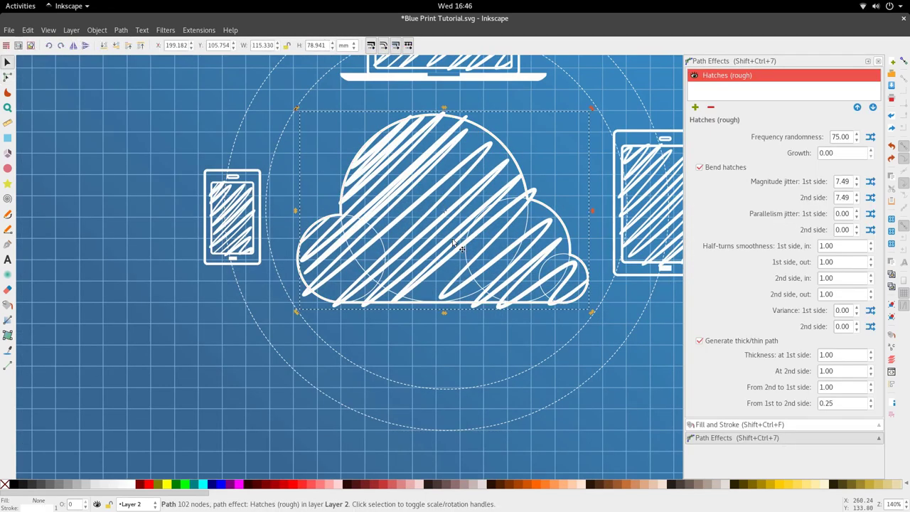
# Adjust the spacing and direction of the cloud's hatch lines with the effect's on-canvas handle
pyautogui.scroll(-2, 452, 242)
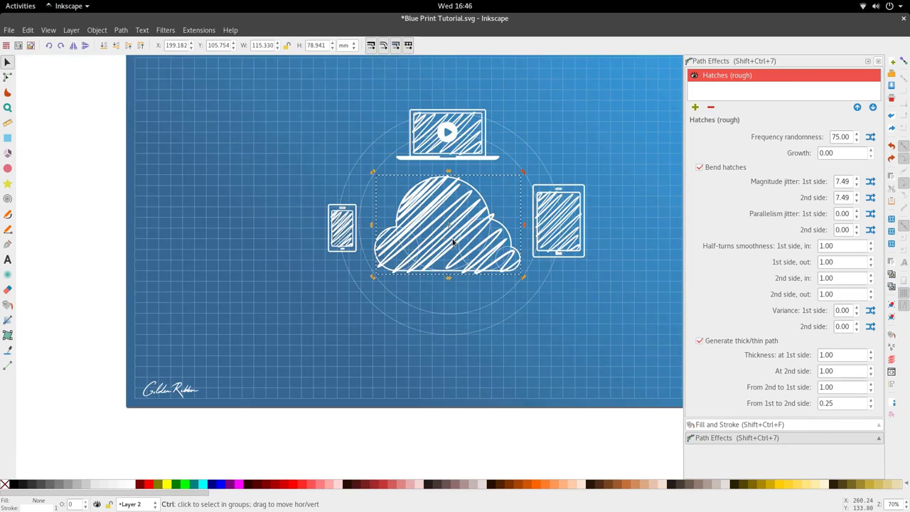
pyautogui.scroll(1, 452, 242)
pyautogui.scroll(-2, 452, 242)
pyautogui.scroll(2, 452, 242)
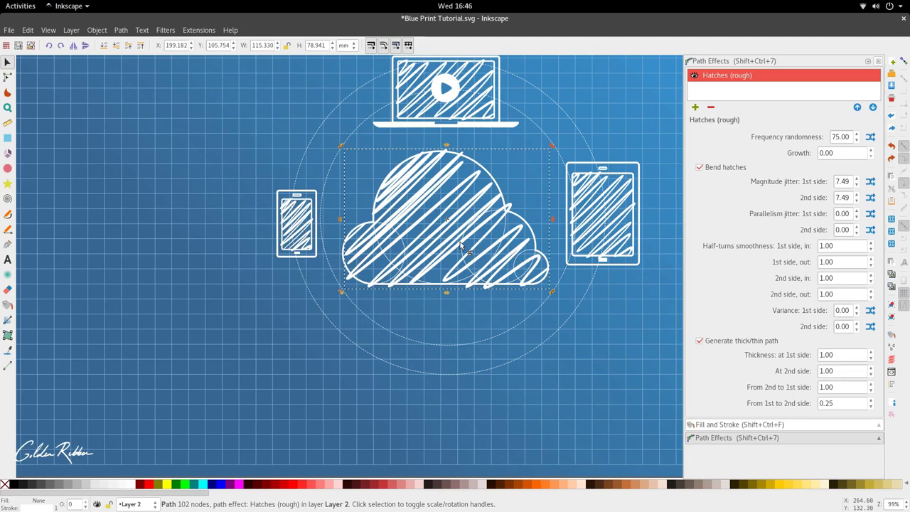
pyautogui.press('n')
pyautogui.moveTo(472, 239); pyautogui.dragTo(441, 206)
pyautogui.scroll(-2, 442, 231)
pyautogui.press('s')
pyautogui.click(451, 287)
pyautogui.scroll(1, 451, 258)
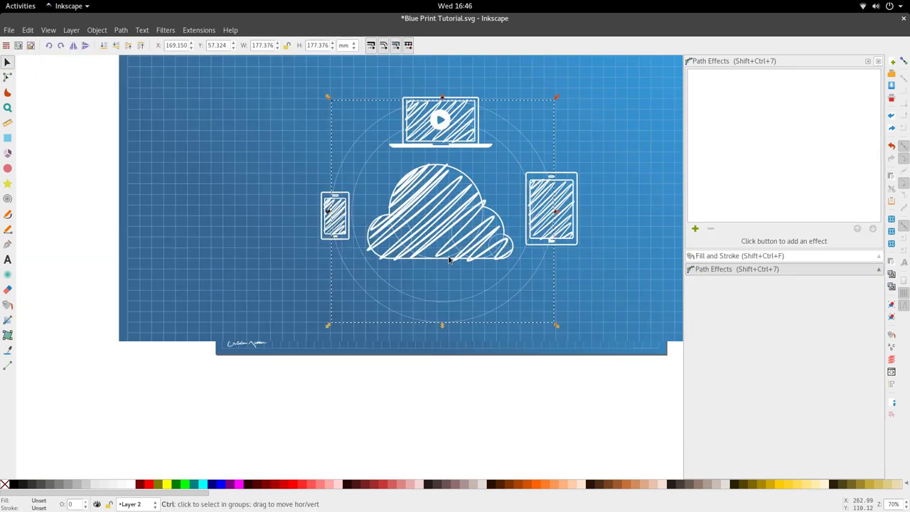
# Set the frequency randomness of the cloud's hatches to 60 and reselect the cloud hatching as an object
pyautogui.doubleClick(452, 227)
pyautogui.moveTo(851, 137); pyautogui.dragTo(828, 135)
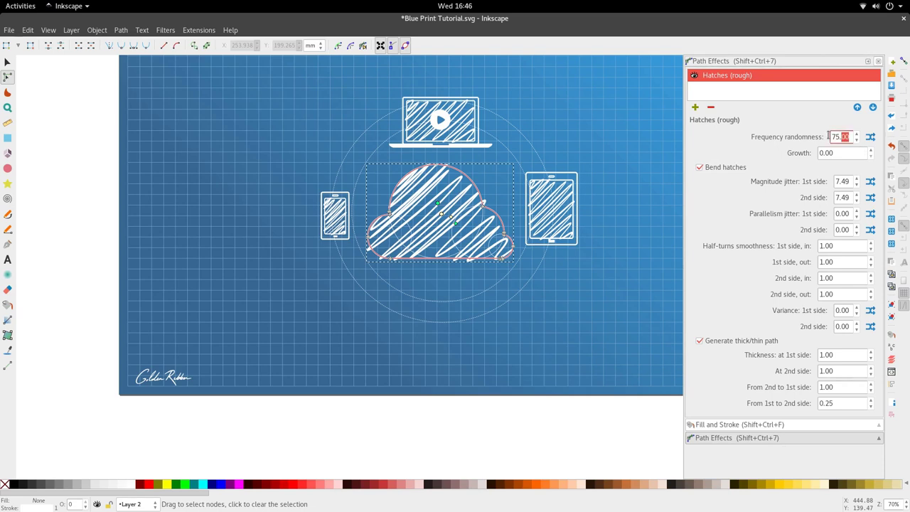
pyautogui.write('60')
pyautogui.press('Return')
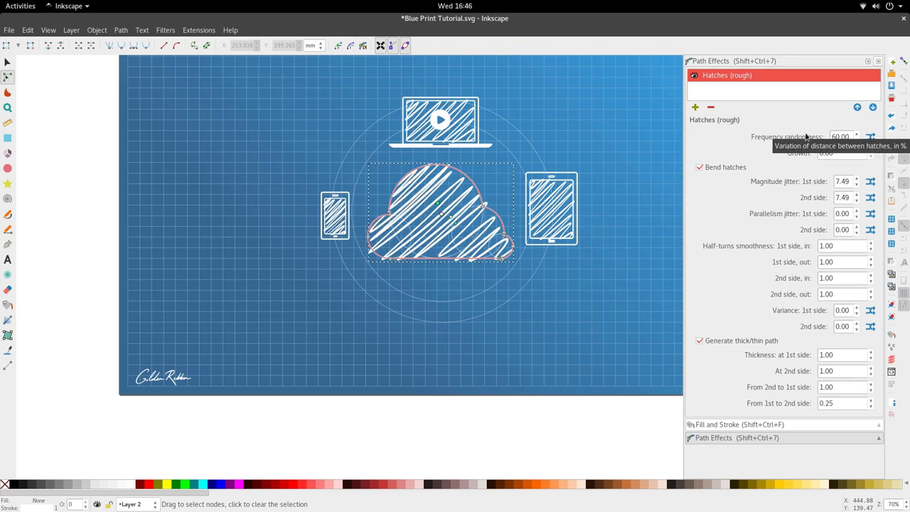
pyautogui.click(538, 306)
pyautogui.scroll(3, 475, 290)
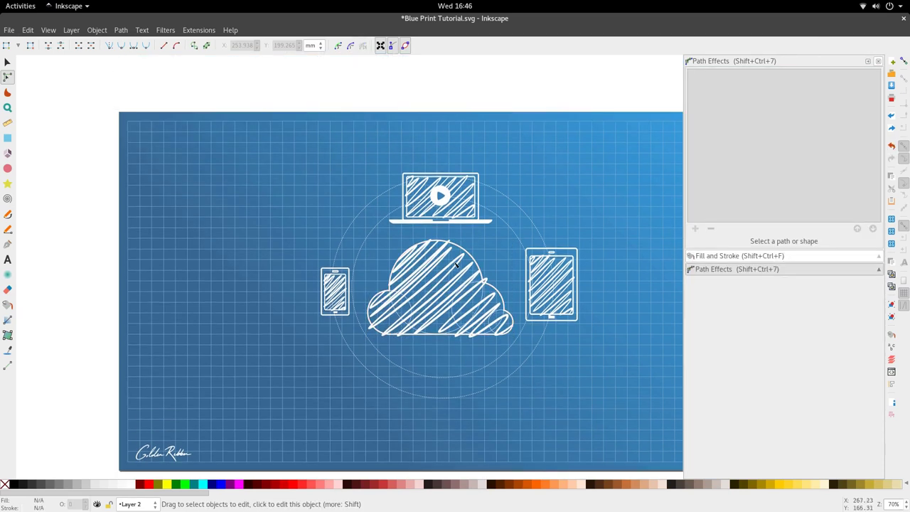
pyautogui.click(465, 258)
pyautogui.scroll(-3, 435, 252)
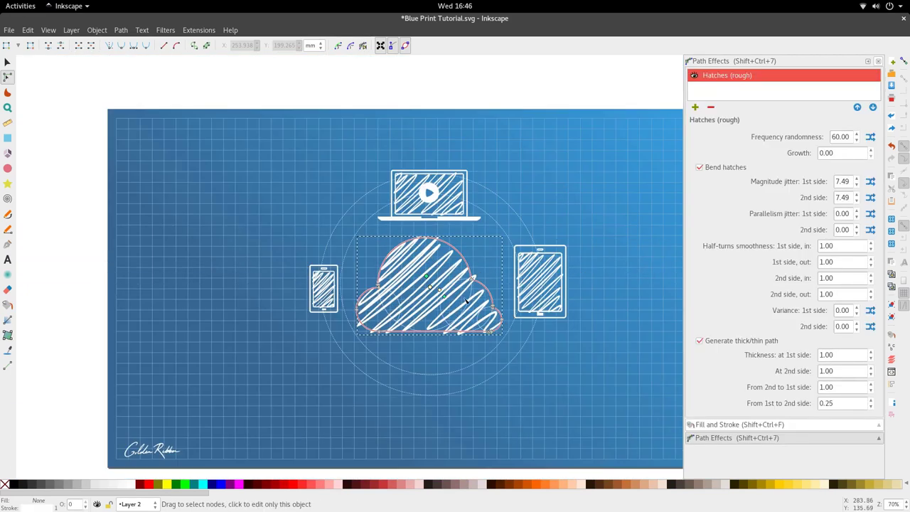
pyautogui.press('s')
pyautogui.scroll(3, 418, 337)
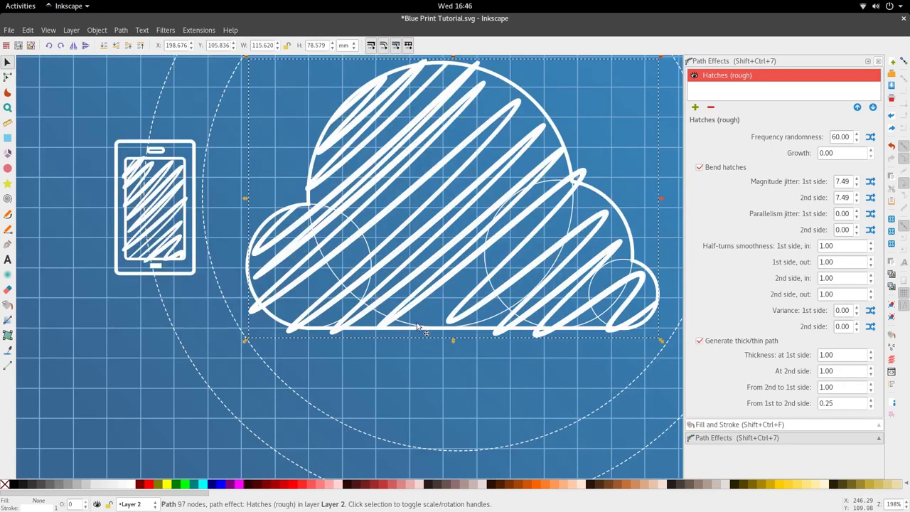
# Convert the cloud's rough hatching from a live path effect to a plain path
pyautogui.press('e')
pyautogui.click(336, 278)
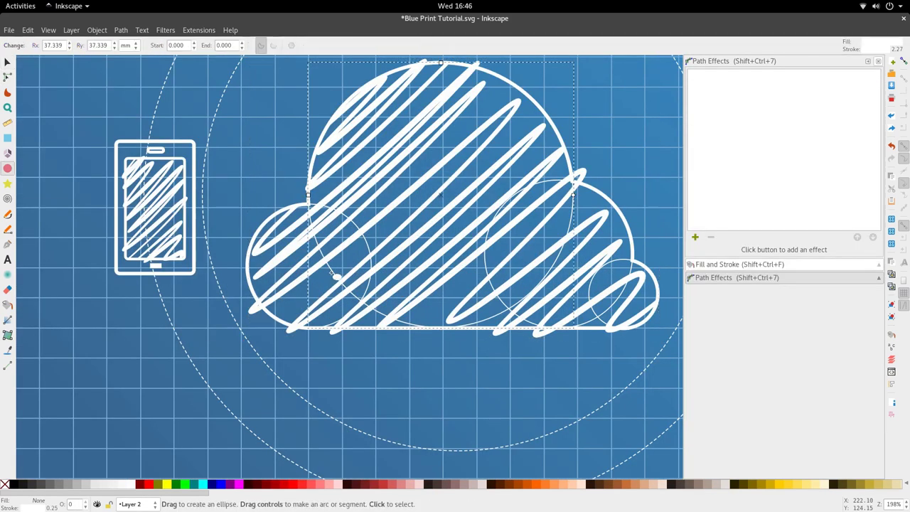
pyautogui.press('s')
pyautogui.scroll(-3, 361, 266)
pyautogui.doubleClick(388, 260)
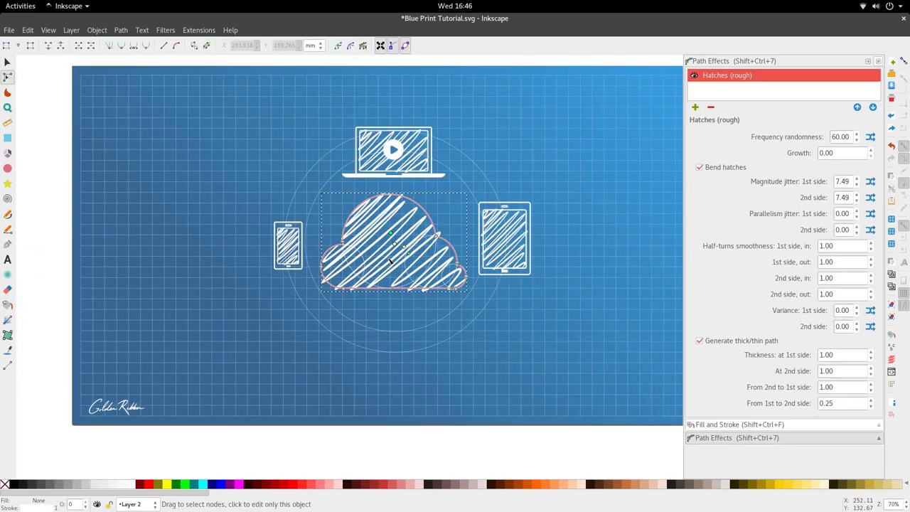
pyautogui.hotkey('shift', 'ctrl', 'c')
pyautogui.press('s')
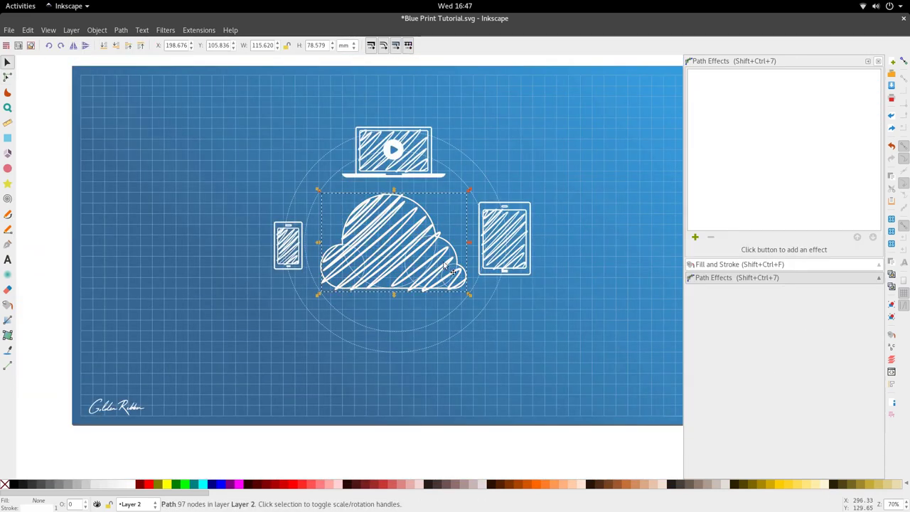
pyautogui.press('d')
pyautogui.scroll(3, 392, 281)
pyautogui.scroll(-3, 419, 281)
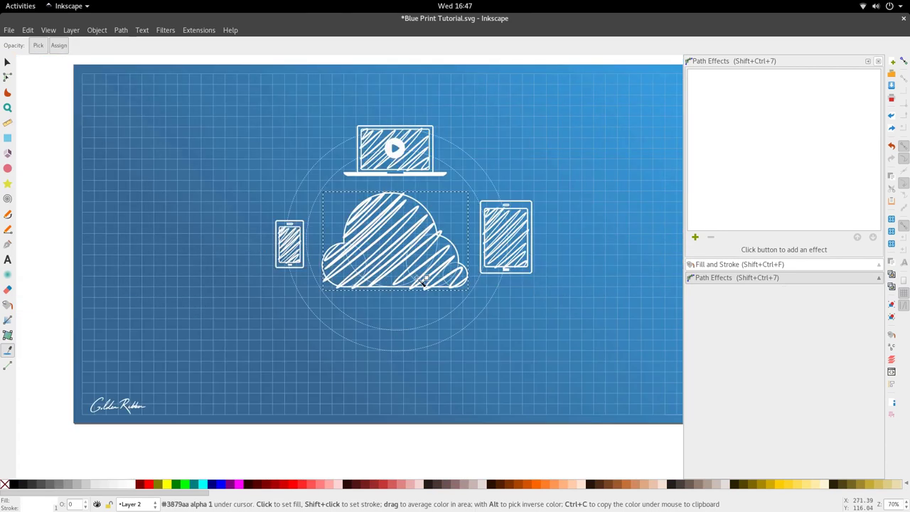
pyautogui.press('s')
pyautogui.press('Escape')
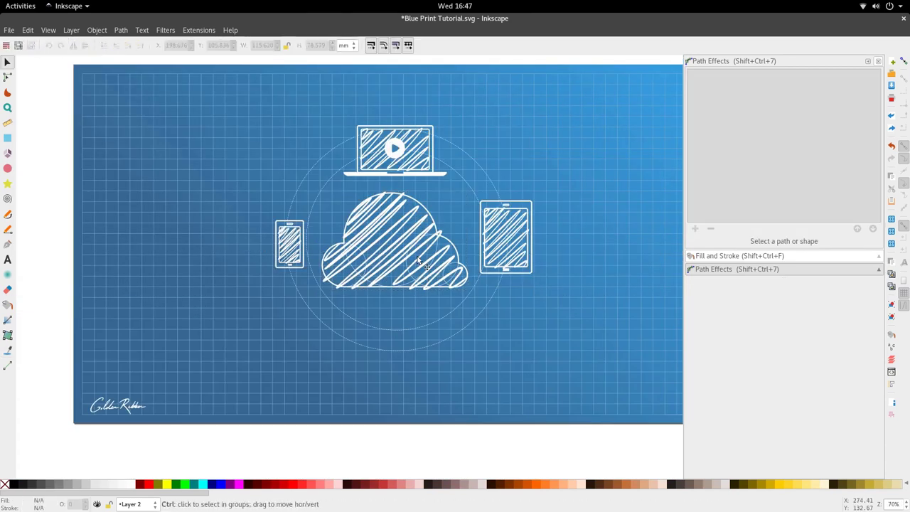
pyautogui.scroll(-1, 414, 298)
pyautogui.scroll(3, 418, 263)
# Set the stroke width of the cloud's hatching to 0.8 mm
pyautogui.click(418, 263)
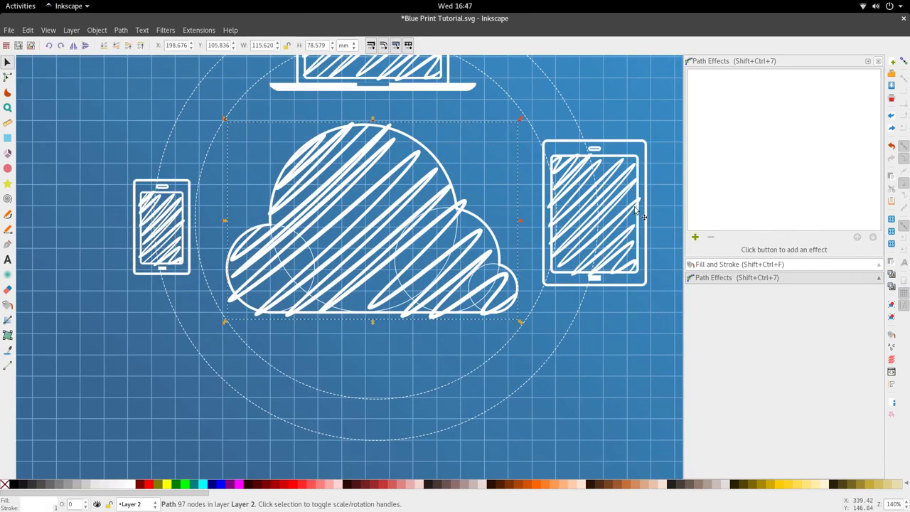
pyautogui.hotkey('ctrl', 'shift', 'f')
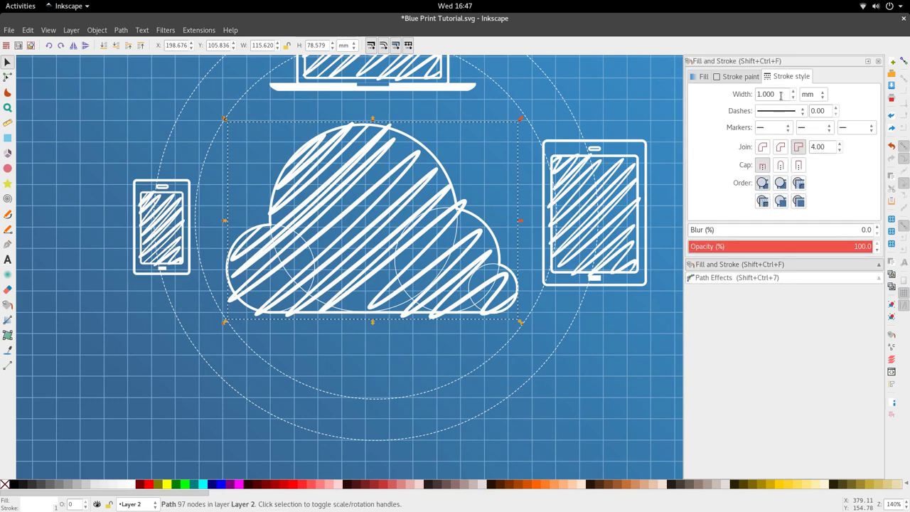
pyautogui.write('0.8')
pyautogui.press('Return')
# Select the four thin construction circles inside the cloud together and set their stroke width to 0.5 mm
pyautogui.scroll(4, 288, 281)
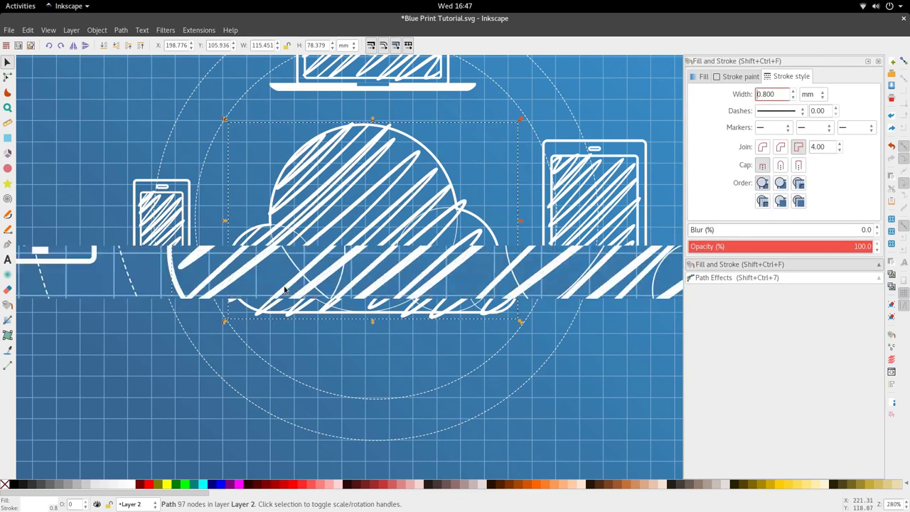
pyautogui.press('e')
pyautogui.press('space')
pyautogui.press('space')
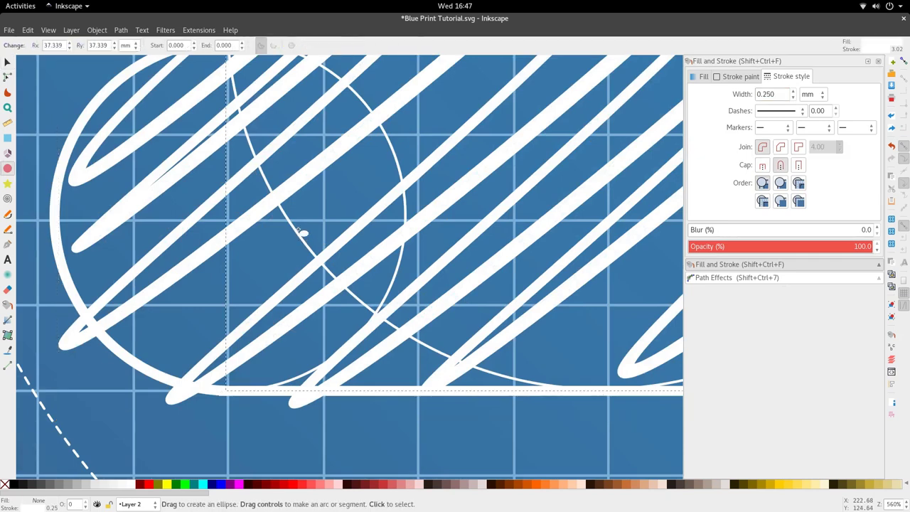
pyautogui.press('space')
pyautogui.click(391, 147)
pyautogui.press('space')
pyautogui.scroll(-2, 392, 160)
pyautogui.scroll(-2, 393, 158)
pyautogui.press('space')
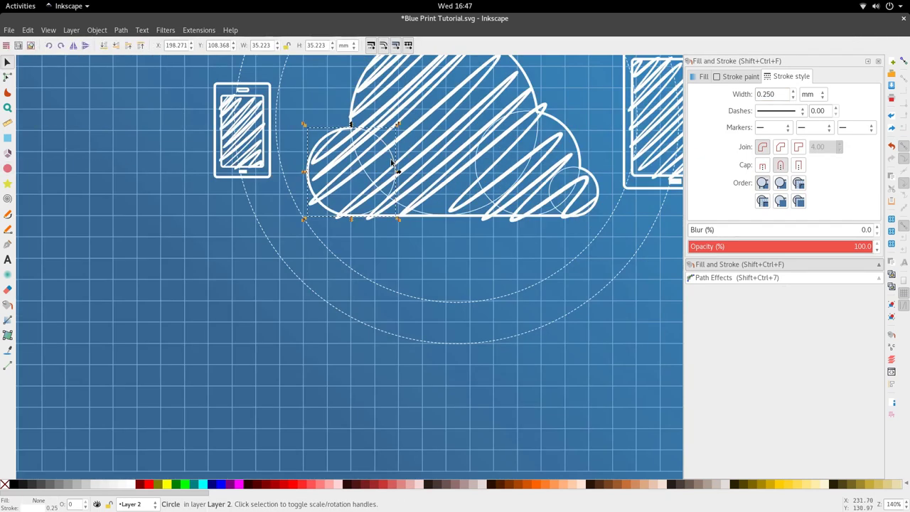
pyautogui.scroll(2, 394, 159)
pyautogui.scroll(3, 534, 203)
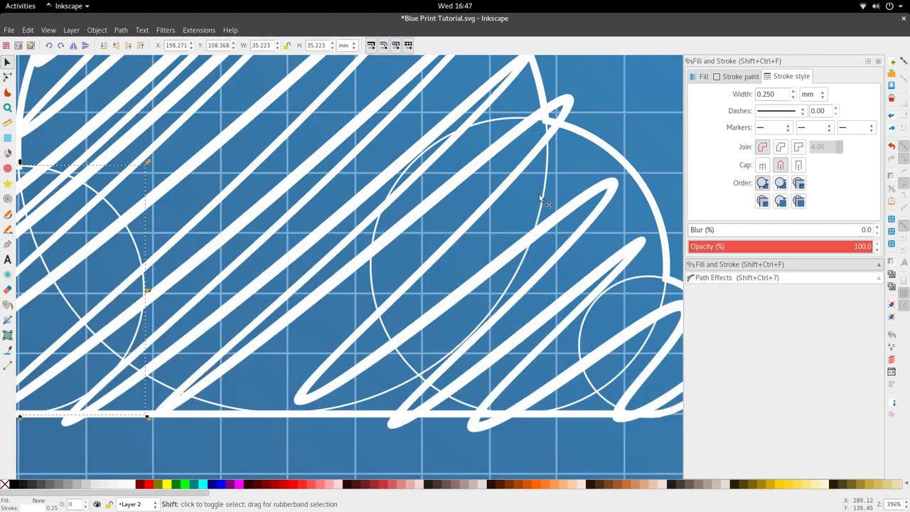
pyautogui.keyDown('shift'); pyautogui.click(540, 199); pyautogui.keyUp('shift')
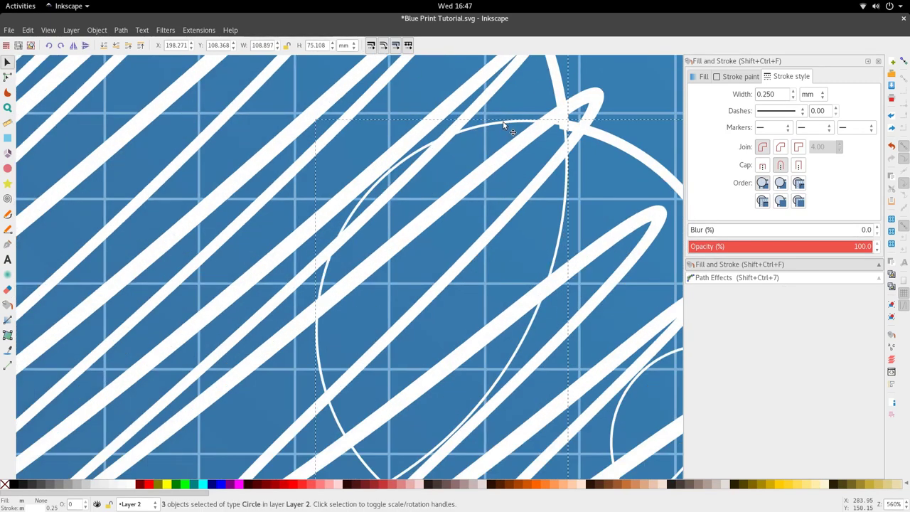
pyautogui.scroll(-2, 503, 125)
pyautogui.keyDown('shift'); pyautogui.click(555, 216); pyautogui.keyUp('shift')
pyautogui.scroll(2, 561, 200)
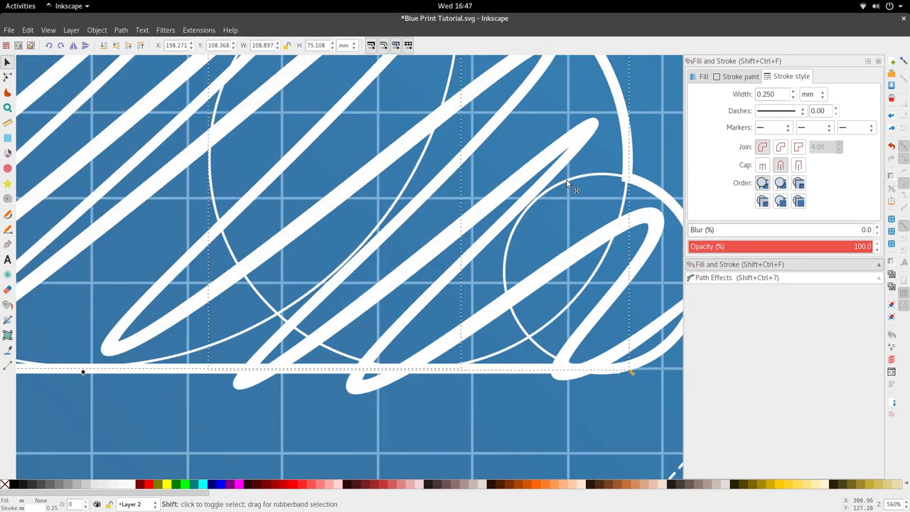
pyautogui.keyDown('shift'); pyautogui.click(566, 180); pyautogui.keyUp('shift')
pyautogui.scroll(-2, 567, 180)
pyautogui.moveTo(779, 94); pyautogui.dragTo(764, 94)
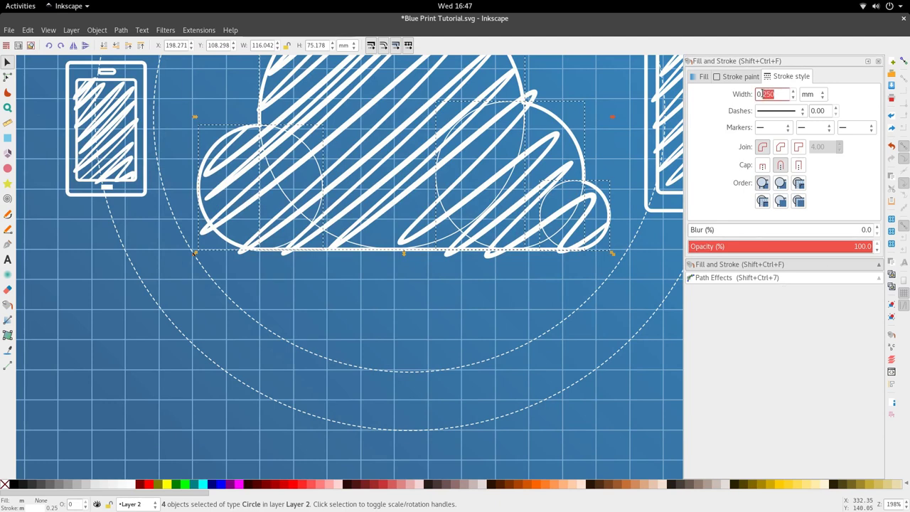
pyautogui.write('500')
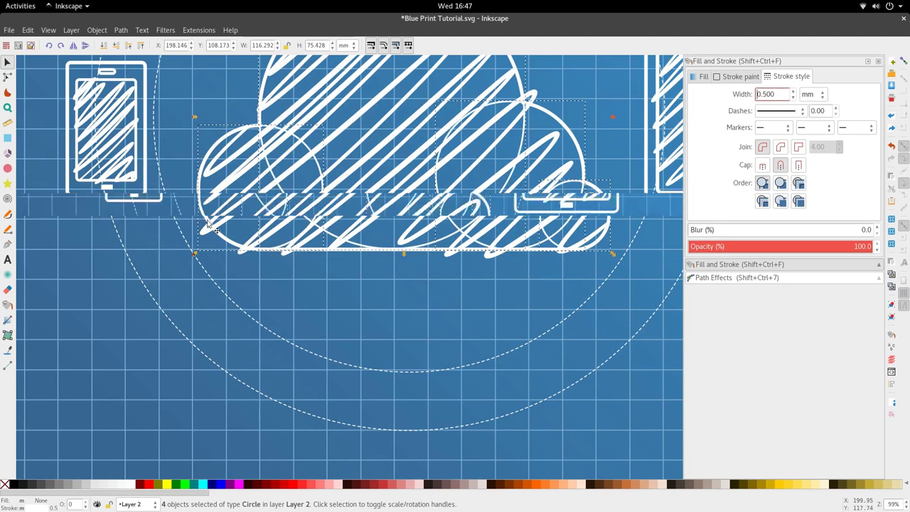
pyautogui.scroll(-1, 208, 222)
pyautogui.click(290, 265)
# Try a stroke width of 0.4 mm on the cloud's hatching
pyautogui.hscroll(-4, 323, 237)
pyautogui.scroll(3, 323, 238)
pyautogui.click(386, 246)
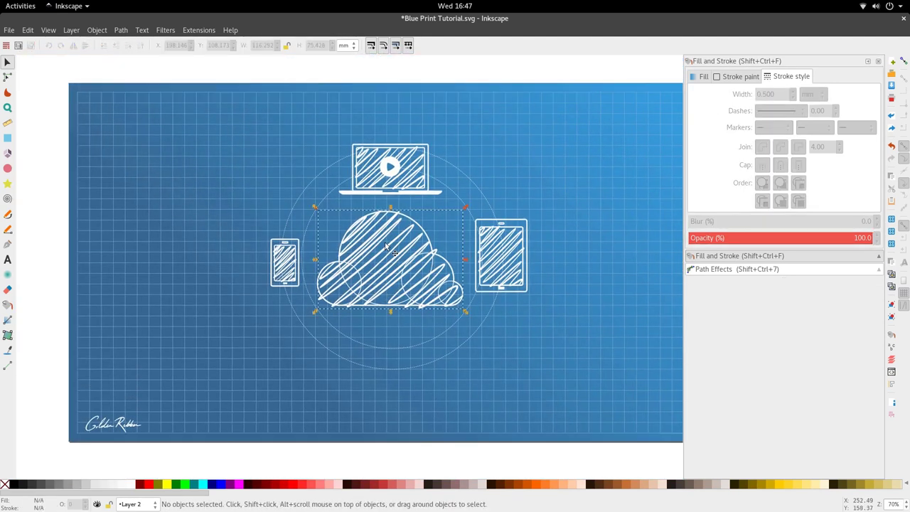
pyautogui.scroll(2, 386, 247)
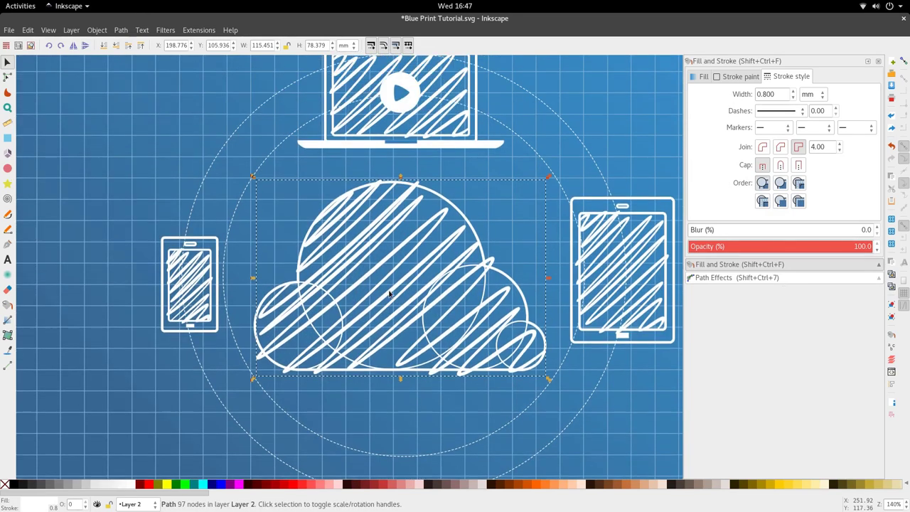
pyautogui.press('5')
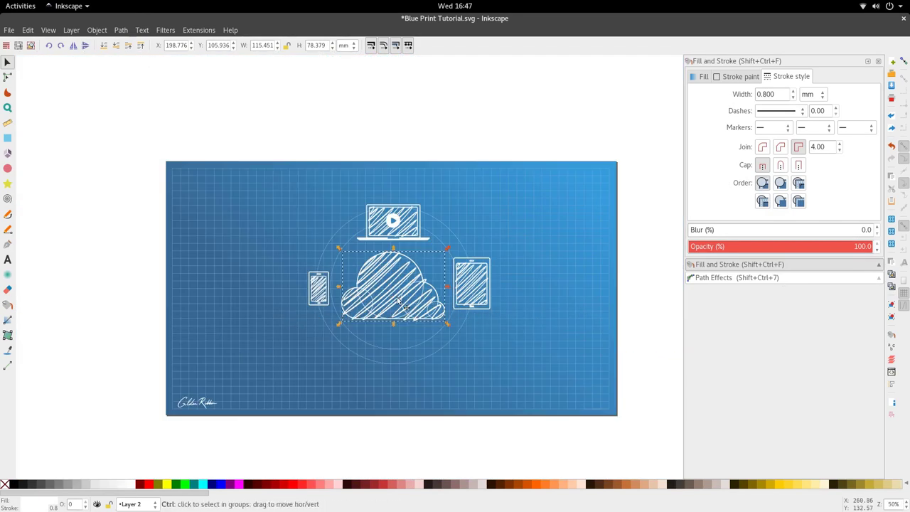
pyautogui.scroll(2, 397, 303)
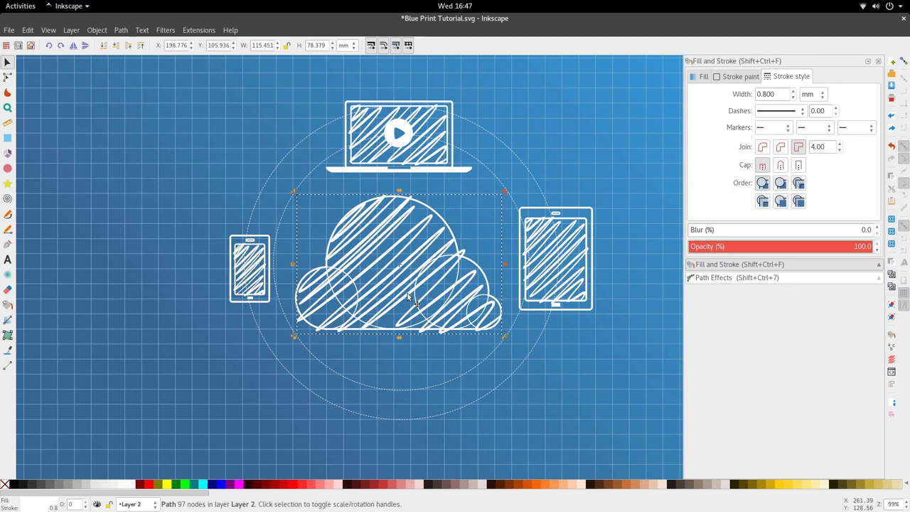
pyautogui.moveTo(778, 93); pyautogui.dragTo(758, 92)
pyautogui.write('0.4')
pyautogui.press('Return')
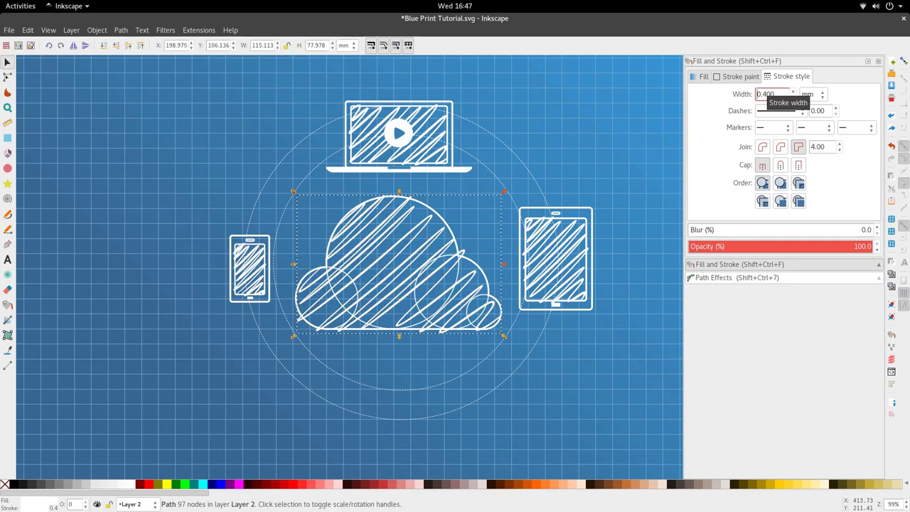
# Set the stroke width of the cloud's hatching to 0.3 mm and deselect it
pyautogui.moveTo(769, 94); pyautogui.dragTo(760, 93)
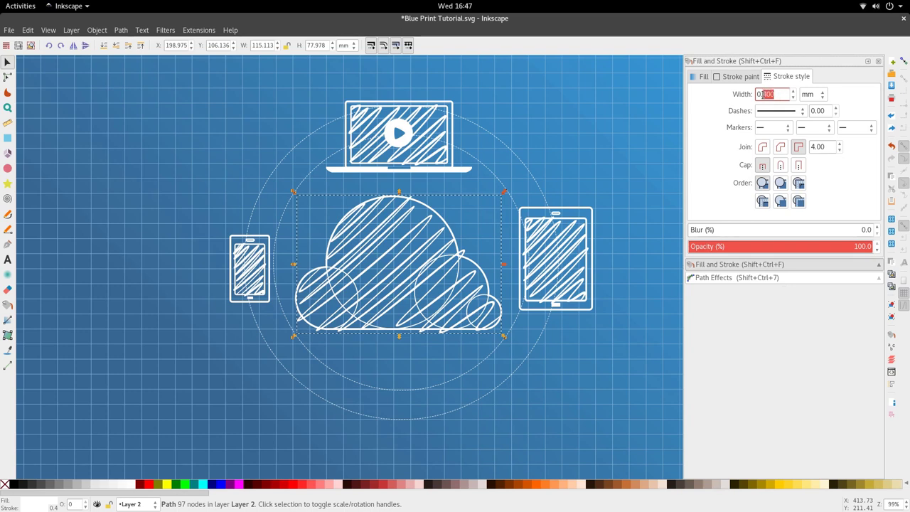
pyautogui.write('.3')
pyautogui.press('Return')
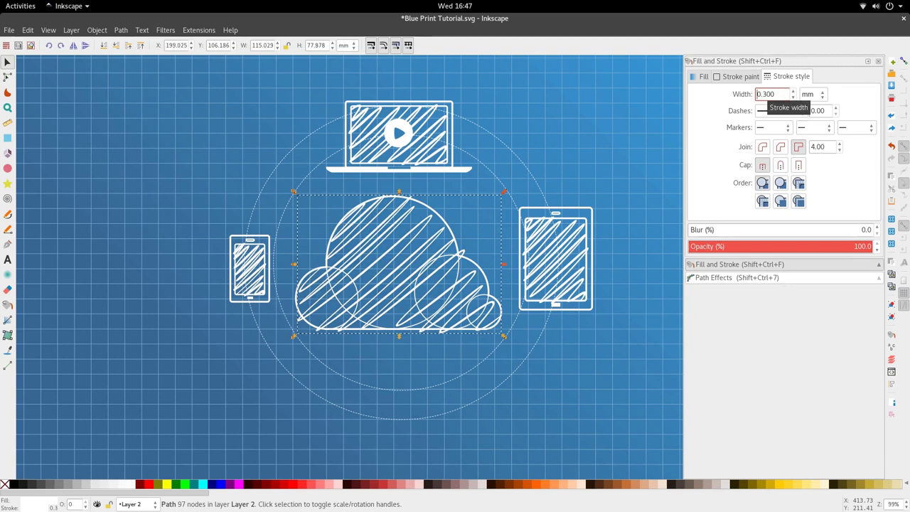
pyautogui.click(8, 62)
pyautogui.click(152, 152)
pyautogui.scroll(-2, 417, 258)
pyautogui.scroll(2, 404, 254)
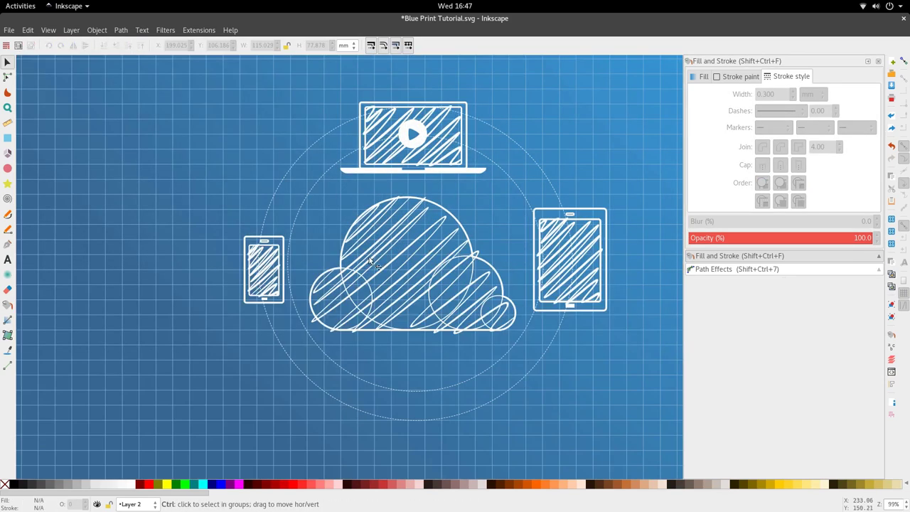
pyautogui.scroll(-2, 369, 257)
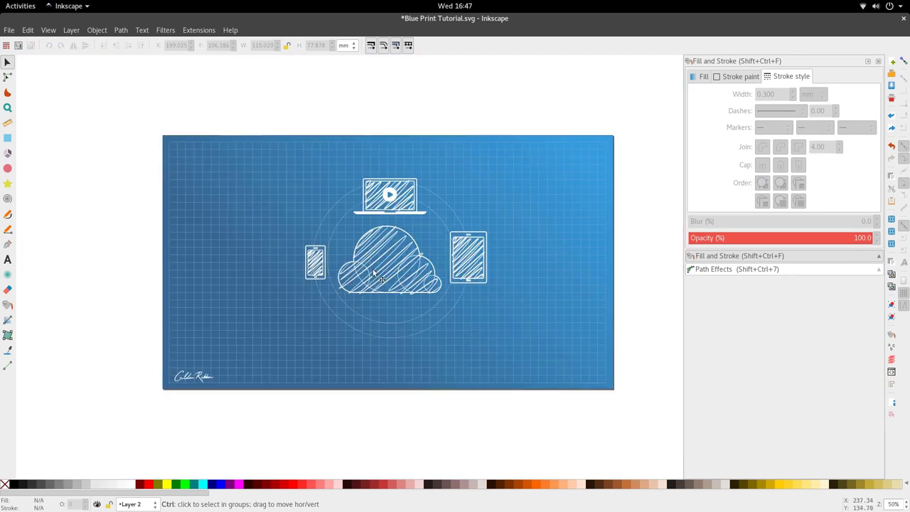
pyautogui.scroll(2, 379, 275)
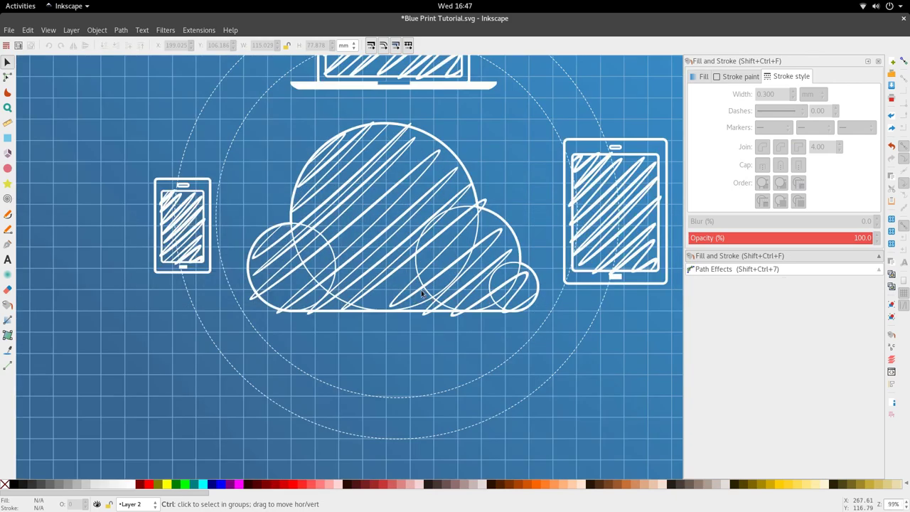
# Set the stroke width of the hatching on the tablet's screen to 0.4 mm and deselect it
pyautogui.doubleClick(576, 249)
pyautogui.moveTo(783, 91); pyautogui.dragTo(766, 90)
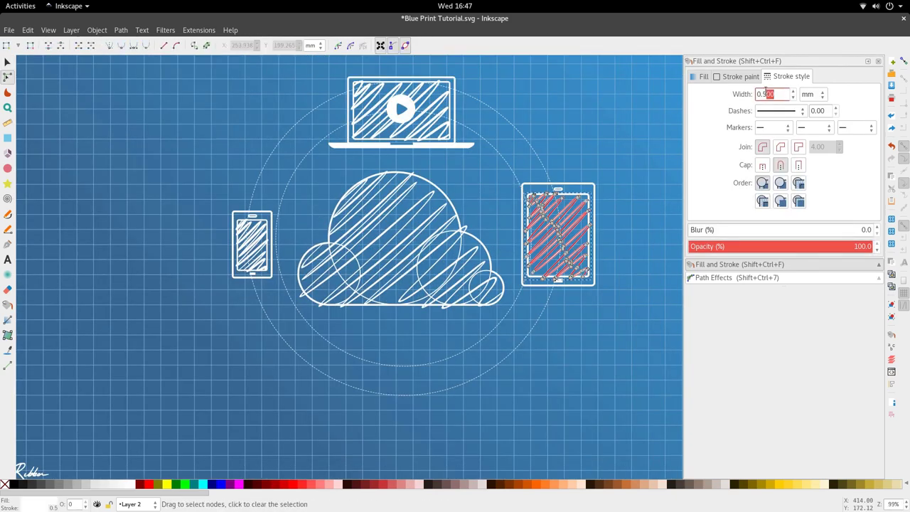
pyautogui.write('4')
pyautogui.press('Return')
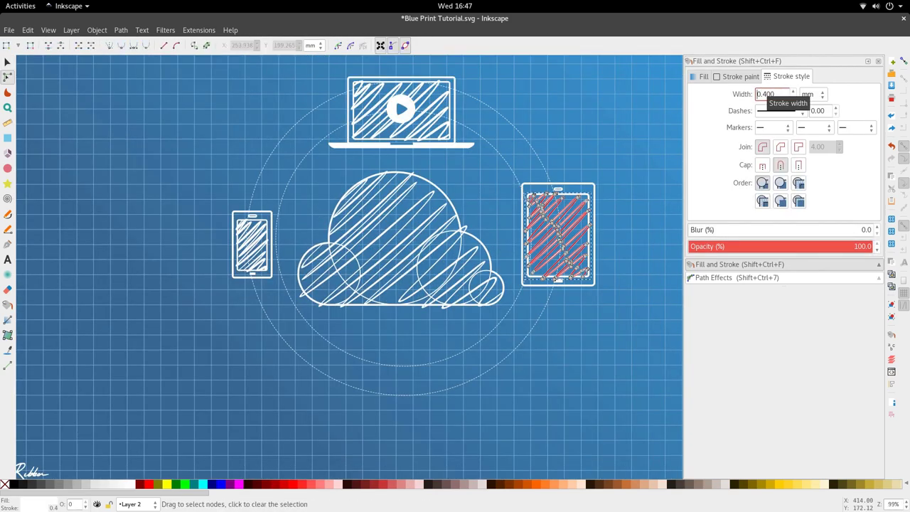
pyautogui.click(545, 122)
pyautogui.scroll(-1, 465, 156)
pyautogui.scroll(-1, 465, 157)
pyautogui.press('s')
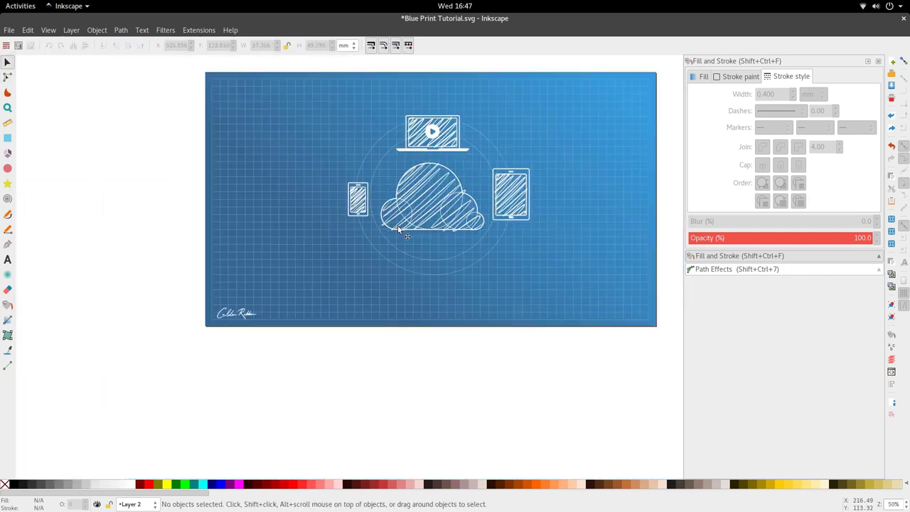
# Select the cloud's thick outline path and apply the Sketch path effect to it
pyautogui.scroll(3, 398, 228)
pyautogui.scroll(1, 408, 235)
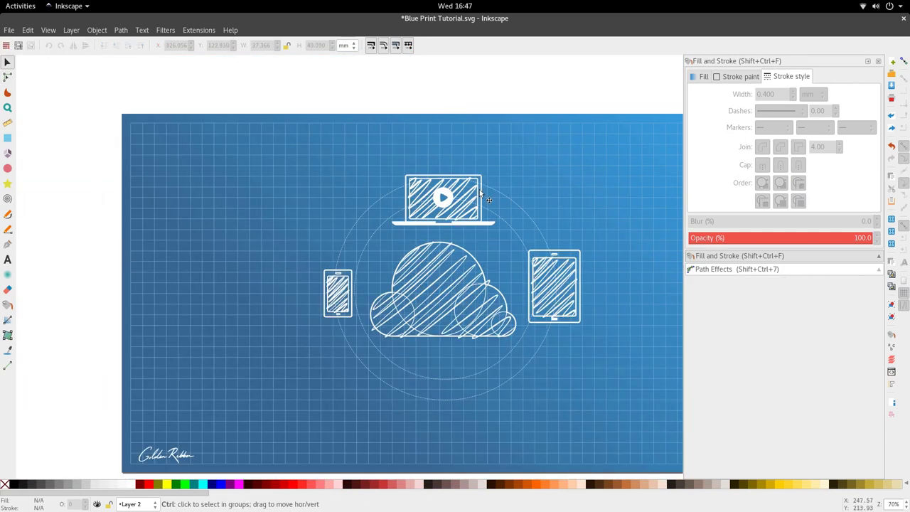
pyautogui.scroll(1, 466, 269)
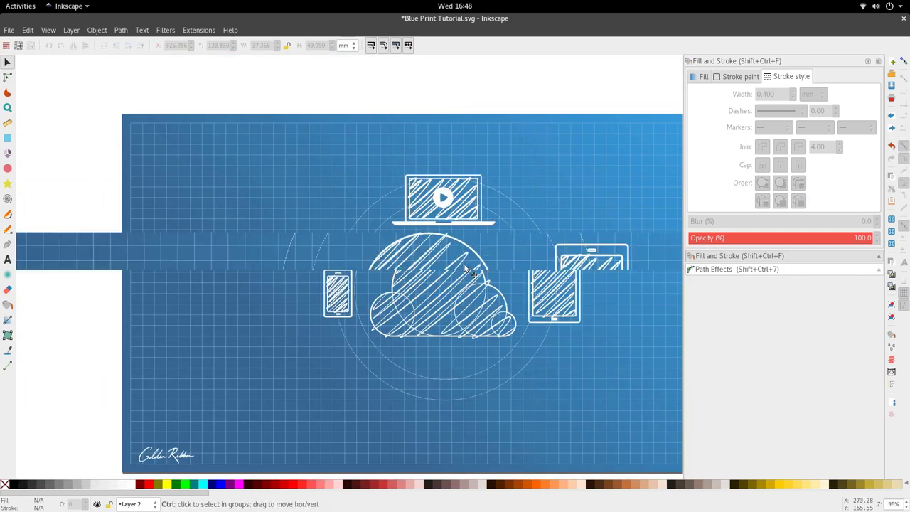
pyautogui.click(440, 227)
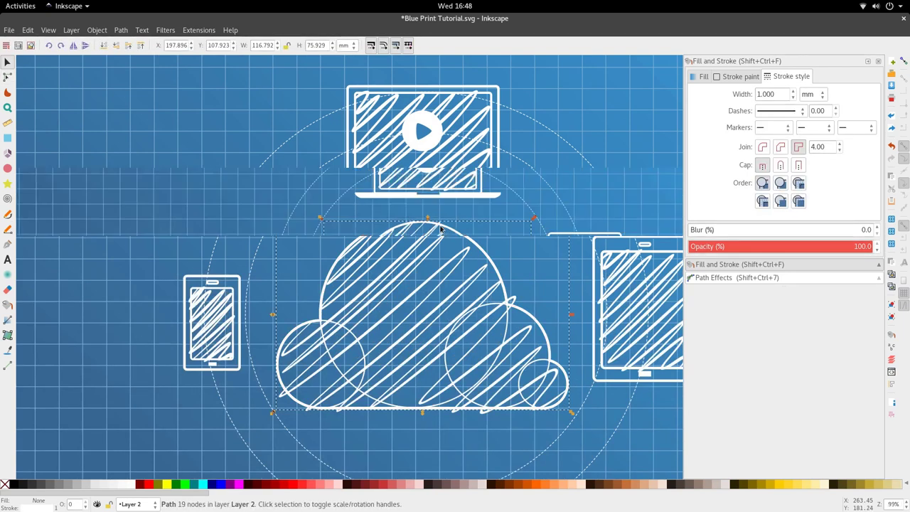
pyautogui.scroll(-1, 441, 228)
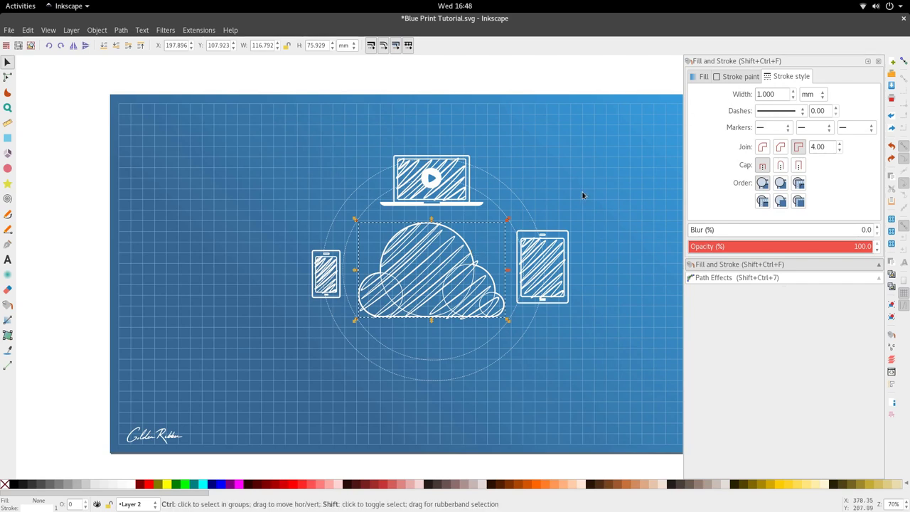
pyautogui.click(121, 30)
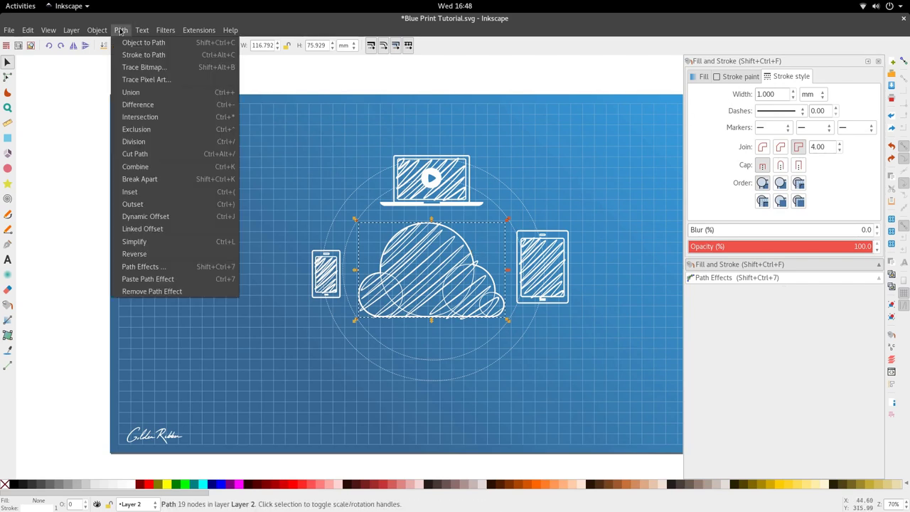
pyautogui.click(156, 268)
pyautogui.click(695, 239)
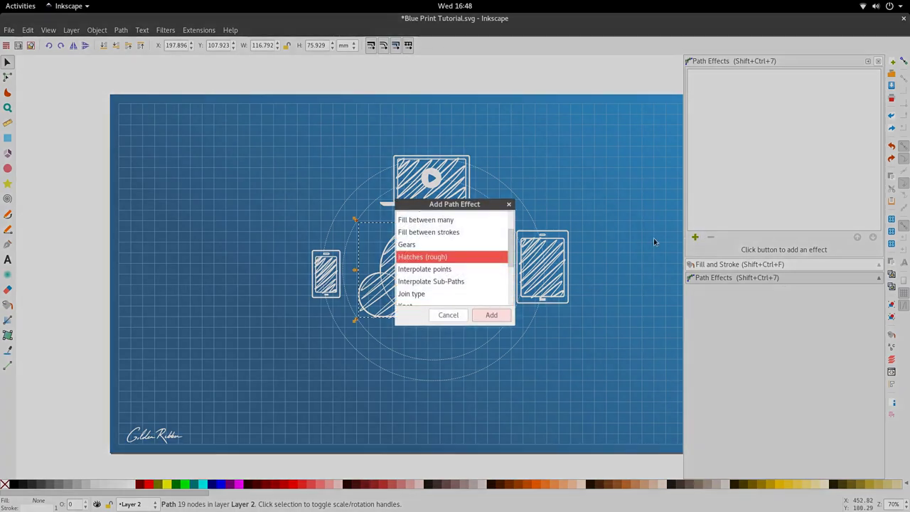
pyautogui.scroll(-5, 456, 281)
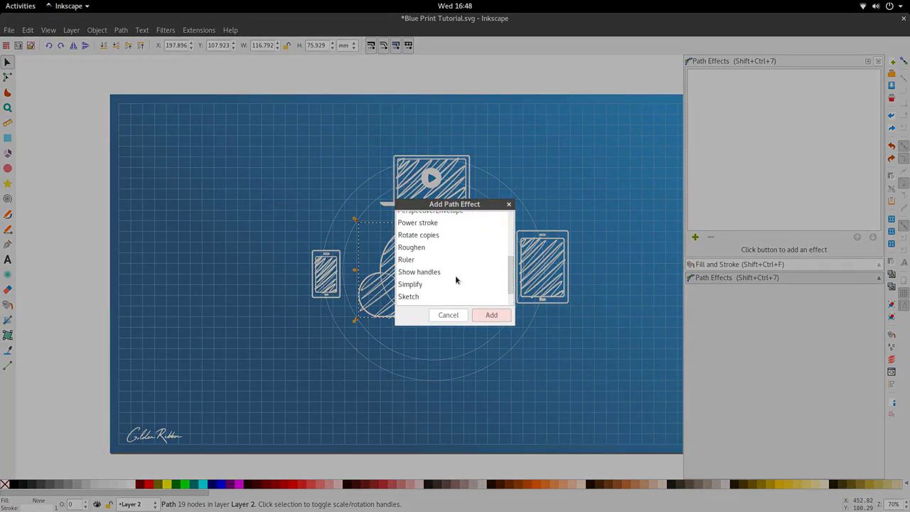
pyautogui.click(439, 299)
pyautogui.click(491, 314)
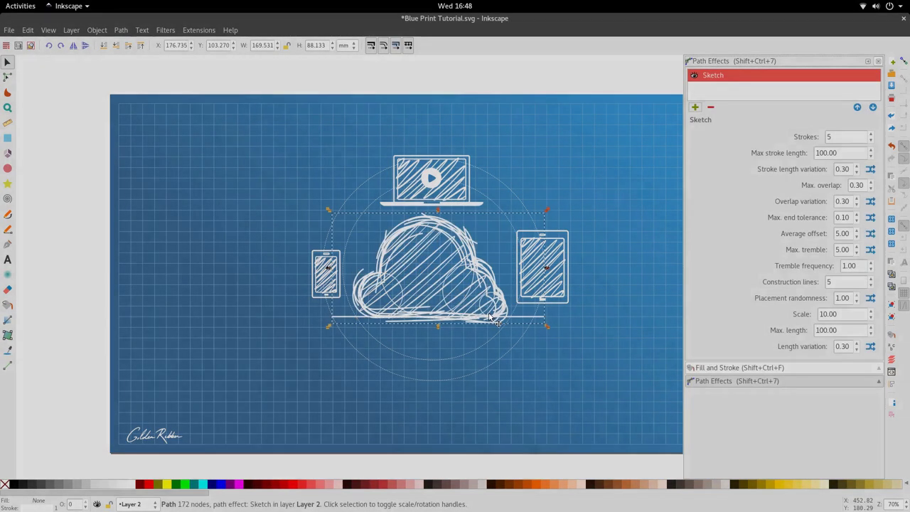
# Set the Sketch effect's construction lines to 0 and its number of strokes to 4
pyautogui.scroll(2, 475, 333)
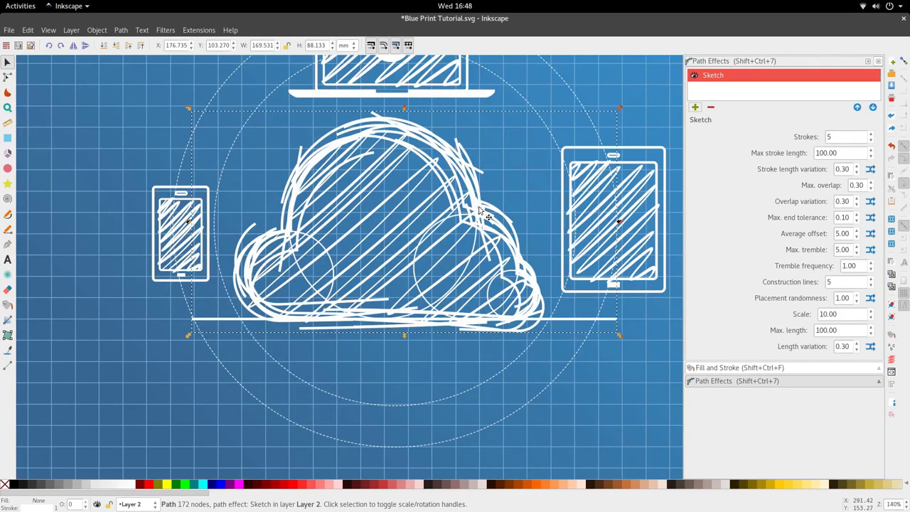
pyautogui.scroll(-1, 479, 210)
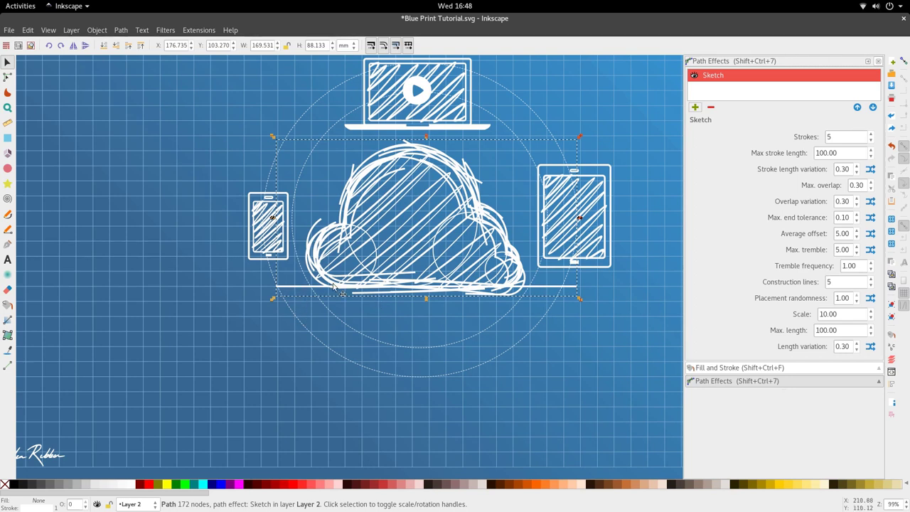
pyautogui.moveTo(842, 281); pyautogui.dragTo(819, 283)
pyautogui.write('0')
pyautogui.press('Return')
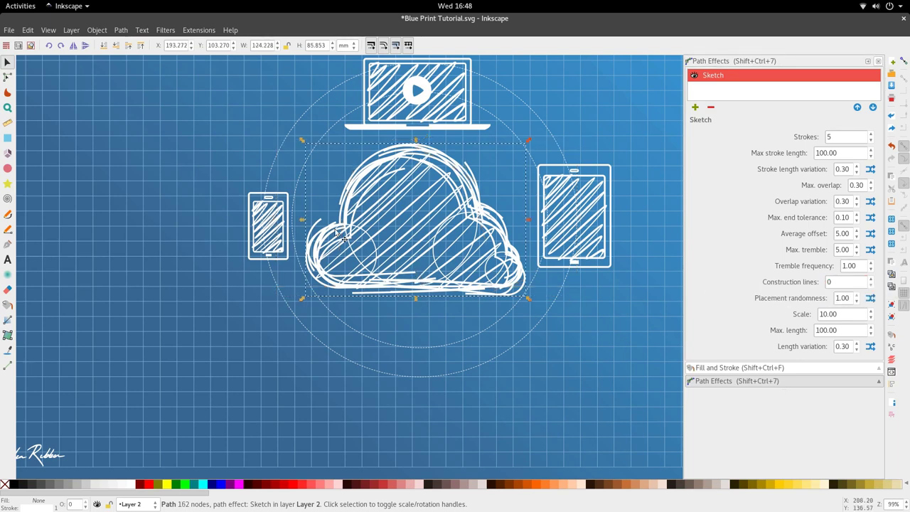
pyautogui.click(834, 137)
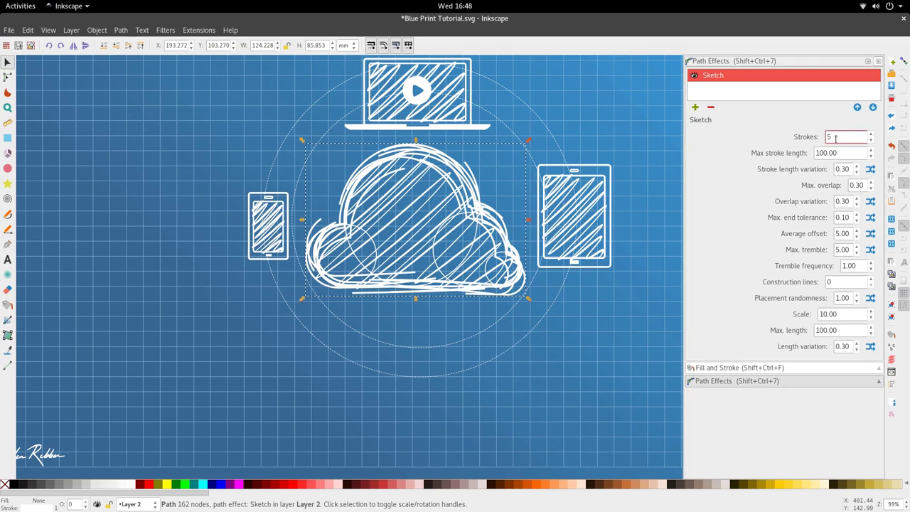
pyautogui.write('4')
pyautogui.press('Return')
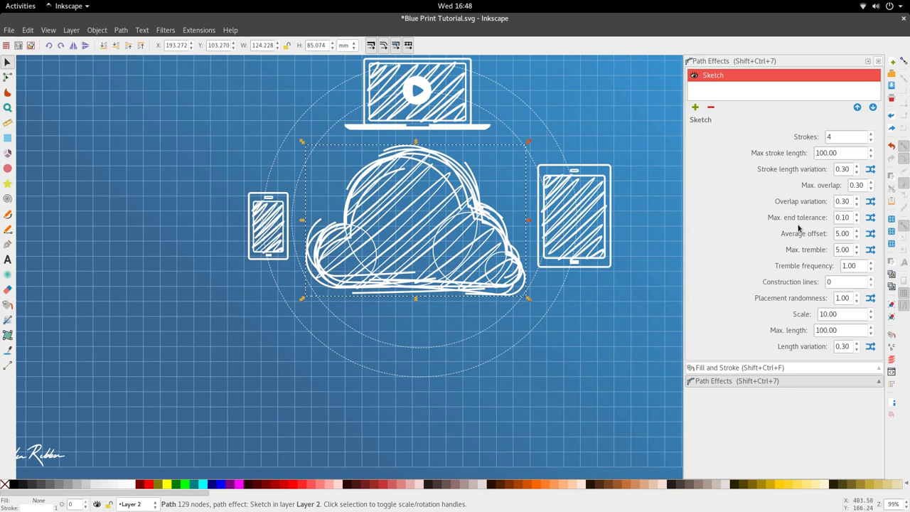
# Try an average offset of 0.90 for the Sketch effect on the cloud outline
pyautogui.click(856, 238)
pyautogui.click(856, 237)
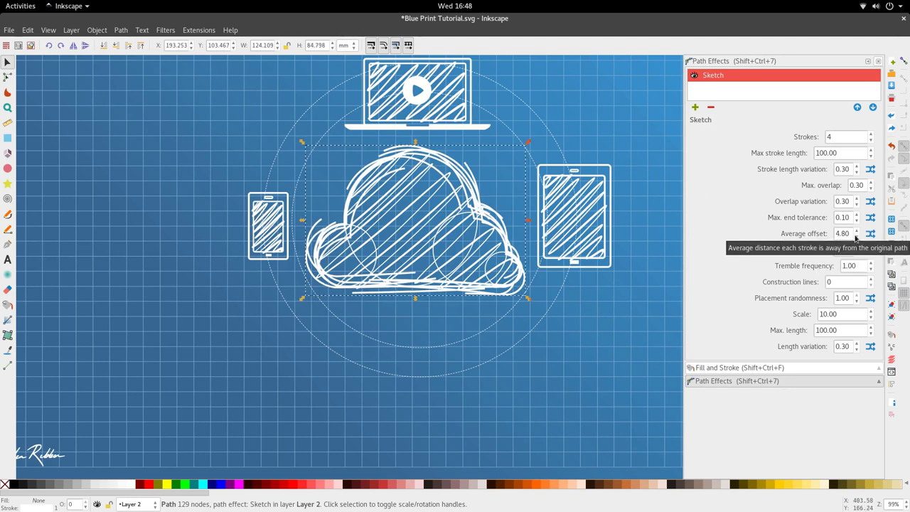
pyautogui.click(856, 238)
pyautogui.click(856, 237)
pyautogui.doubleClick(856, 237)
pyautogui.doubleClick(856, 237)
pyautogui.doubleClick(856, 237)
pyautogui.scroll(-15, 856, 237)
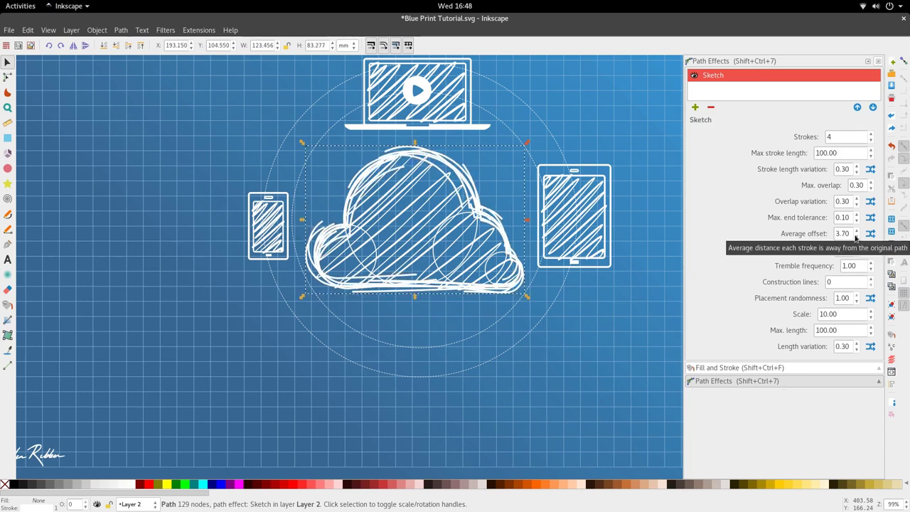
pyautogui.scroll(-14, 856, 237)
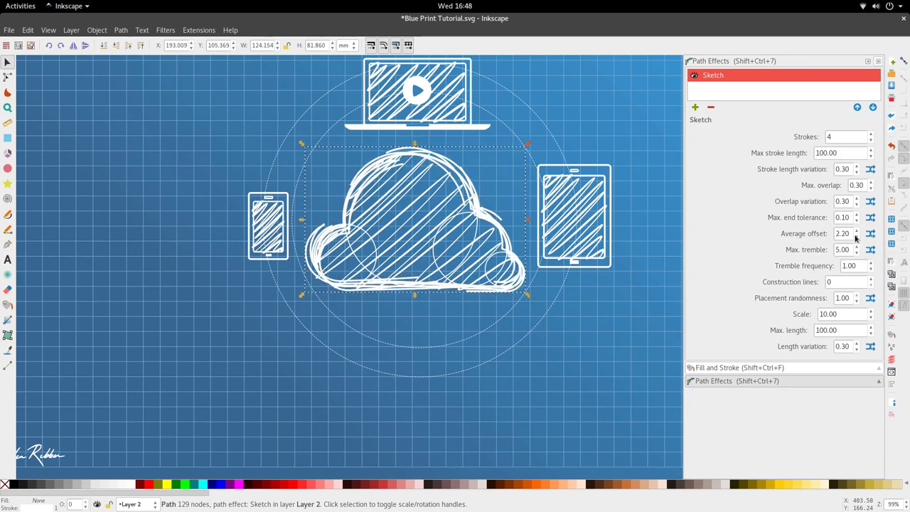
pyautogui.scroll(-6, 856, 236)
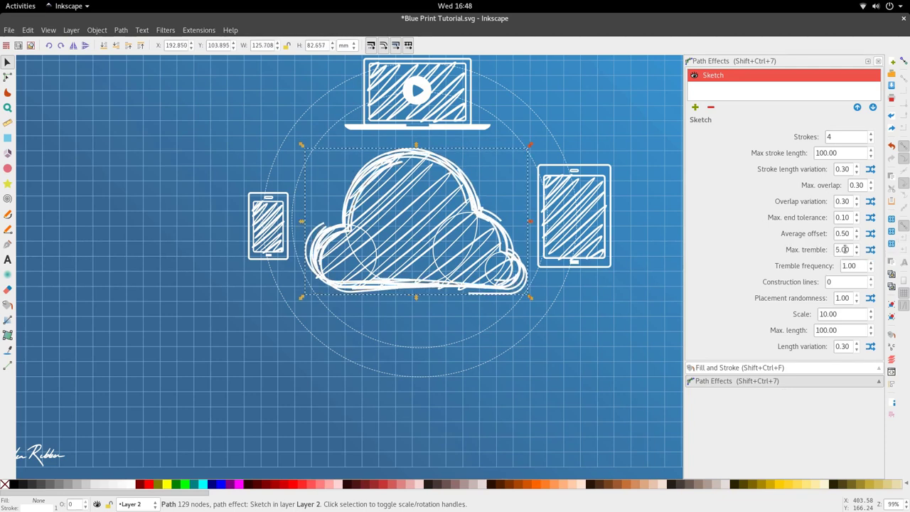
pyautogui.scroll(4, 856, 234)
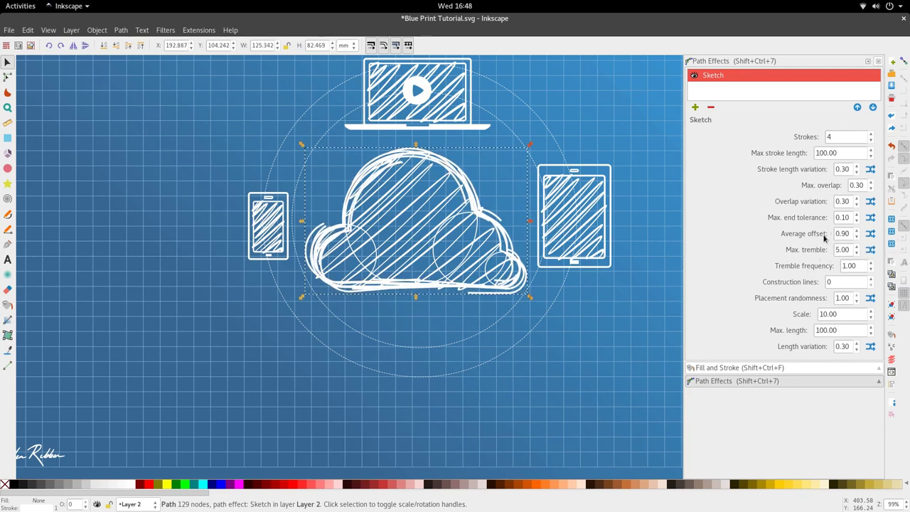
# Try a maximum tremble of 4.20 for the Sketch effect on the cloud outline
pyautogui.scroll(-11, 856, 250)
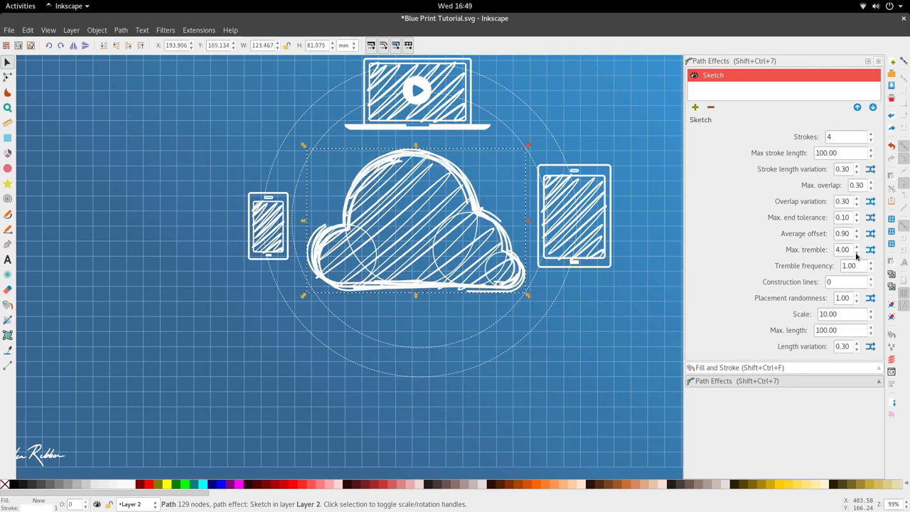
pyautogui.scroll(3, 856, 249)
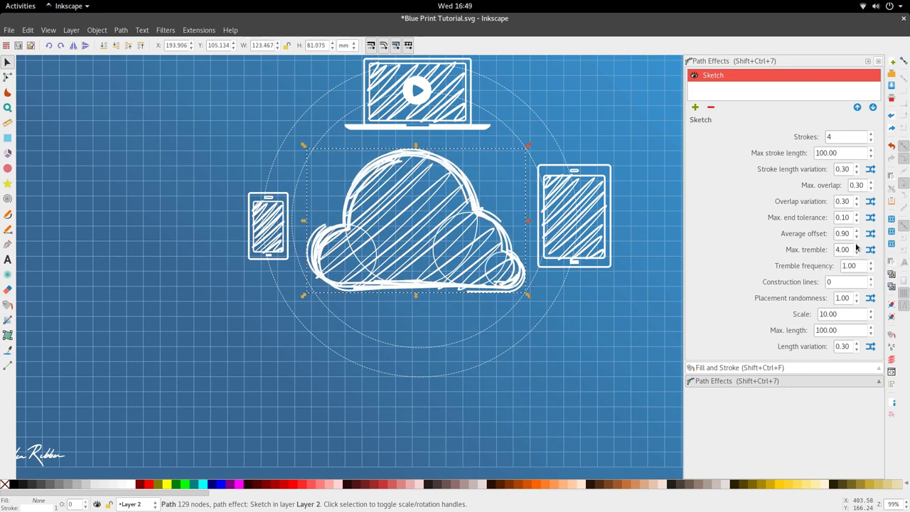
pyautogui.scroll(1, 439, 251)
pyautogui.scroll(1, 439, 250)
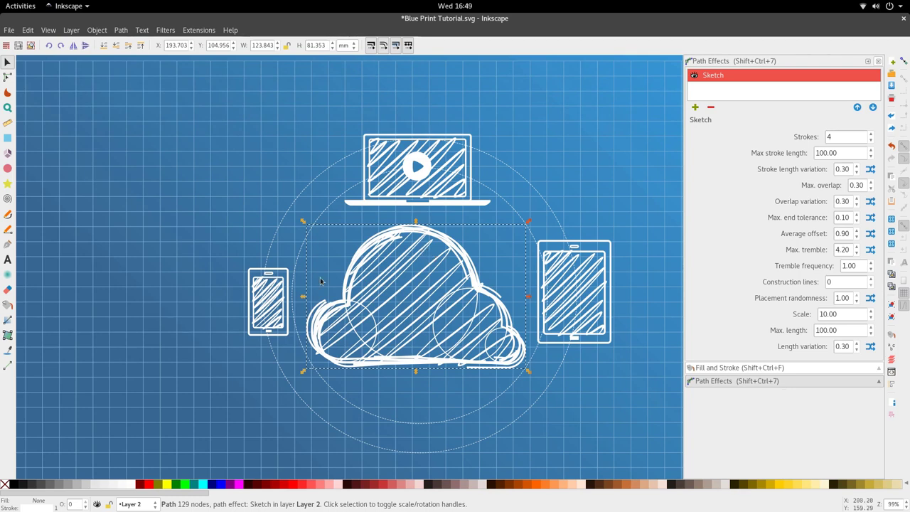
# Raise the Sketch effect's stroke length variation to 0.80 on the cloud outline
pyautogui.scroll(-1, 476, 316)
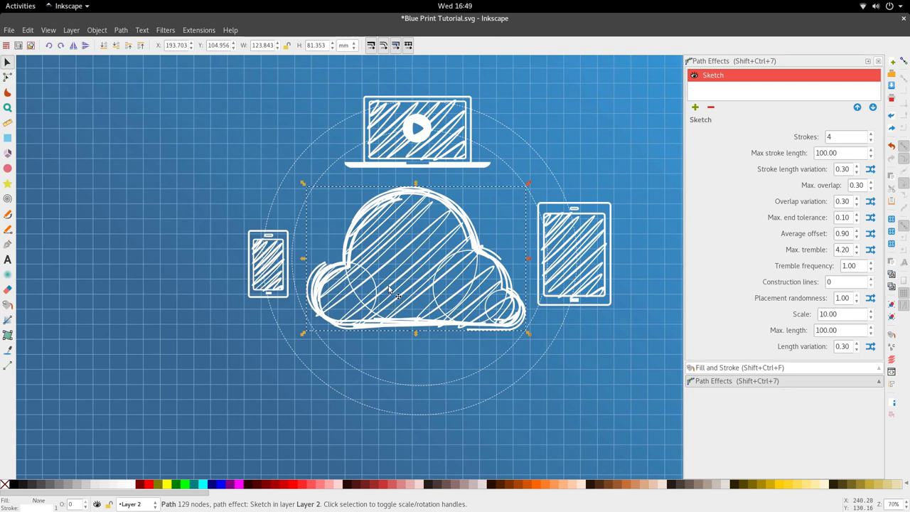
pyautogui.scroll(-3, 387, 291)
pyautogui.scroll(3, 389, 289)
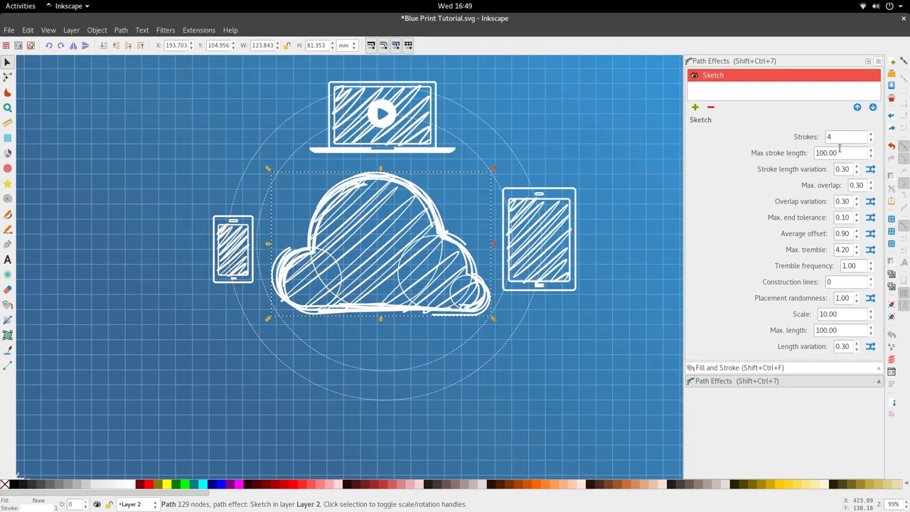
pyautogui.click(857, 166)
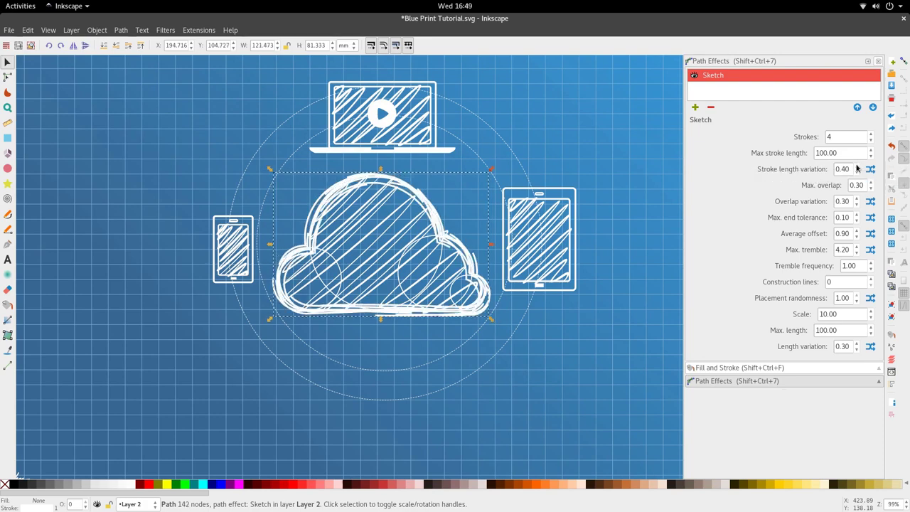
pyautogui.click(857, 166)
pyautogui.click(857, 166)
pyautogui.click(857, 166)
pyautogui.scroll(1, 857, 168)
pyautogui.scroll(-3, 478, 290)
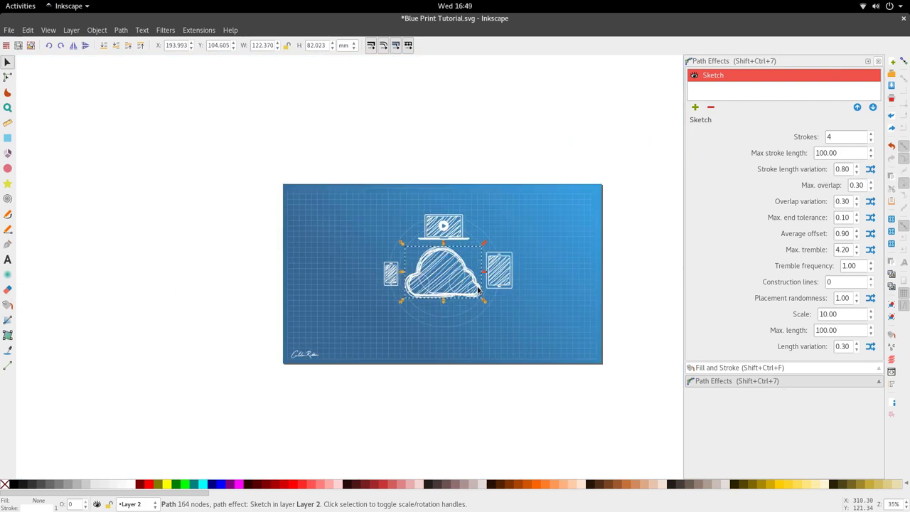
# Set the Sketch effect's average offset to 0.70 and its maximum tremble to 3.40
pyautogui.scroll(3, 477, 290)
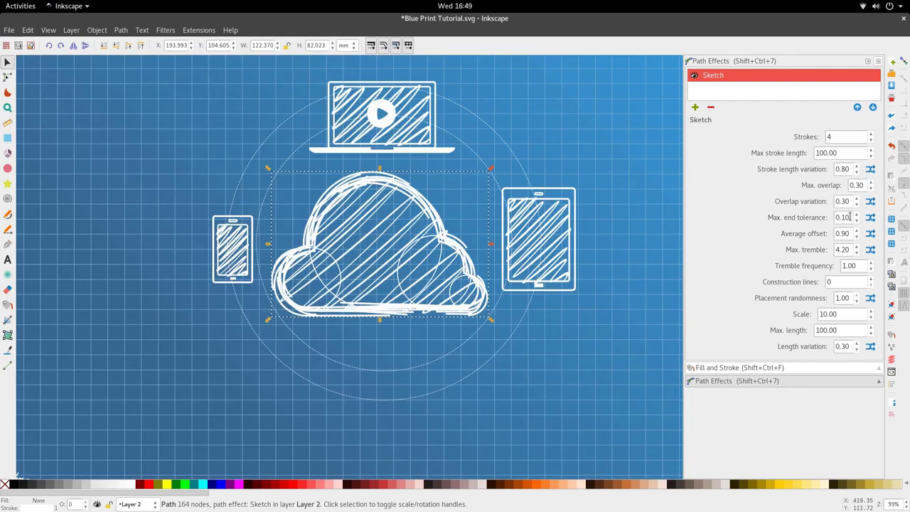
pyautogui.scroll(-1, 856, 234)
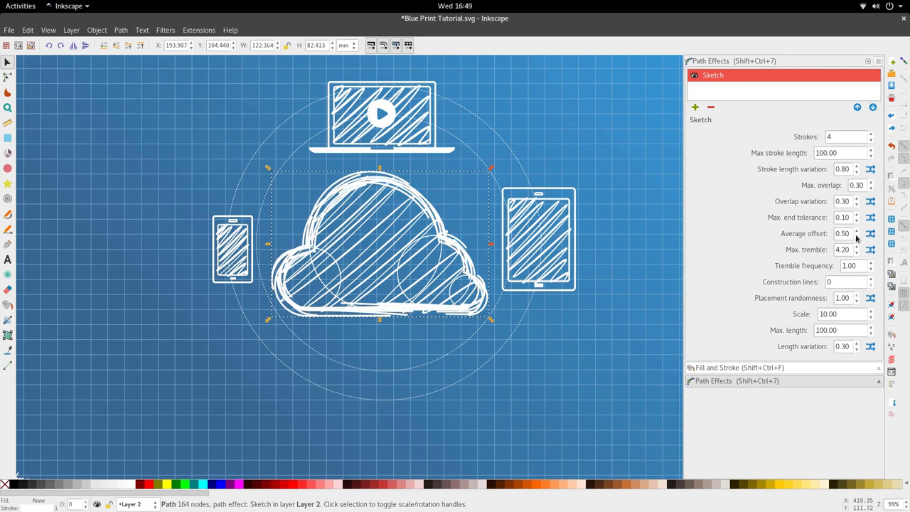
pyautogui.scroll(-1, 857, 233)
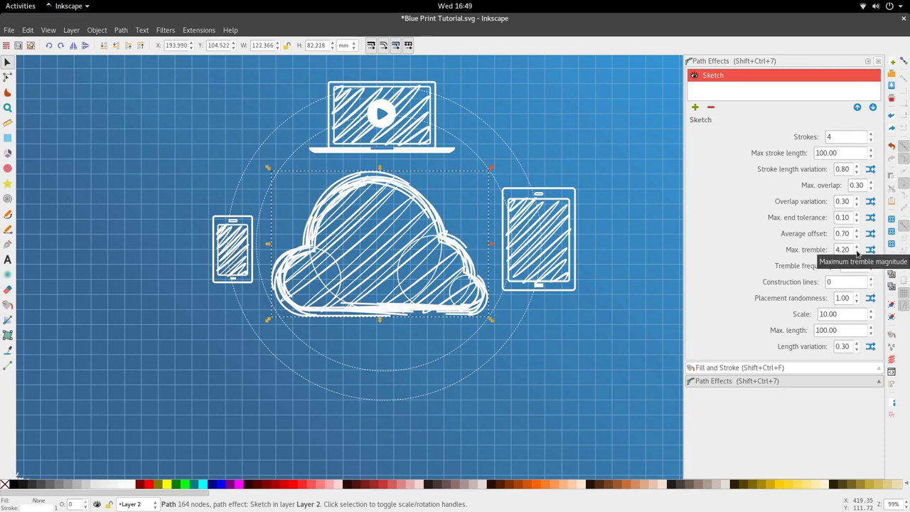
pyautogui.scroll(-2, 858, 251)
pyautogui.scroll(-5, 858, 251)
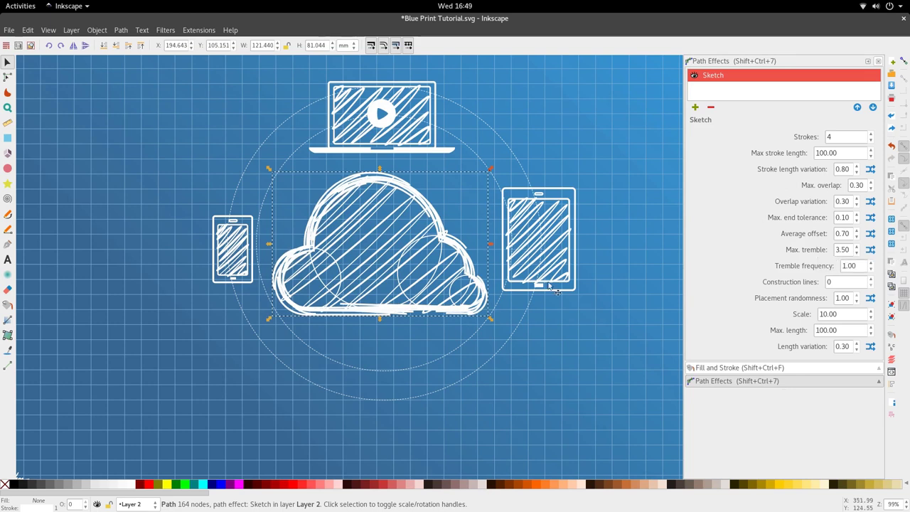
pyautogui.click(856, 253)
pyautogui.scroll(-2, 527, 269)
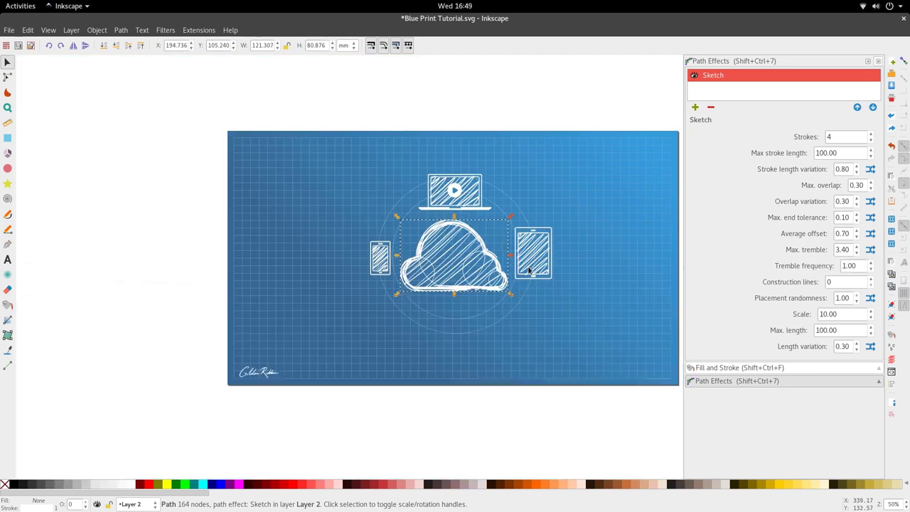
# Reselect the cloud's sketched outline and set its stroke width to 0.5 mm
pyautogui.click(498, 315)
pyautogui.click(470, 290)
pyautogui.scroll(1, 522, 282)
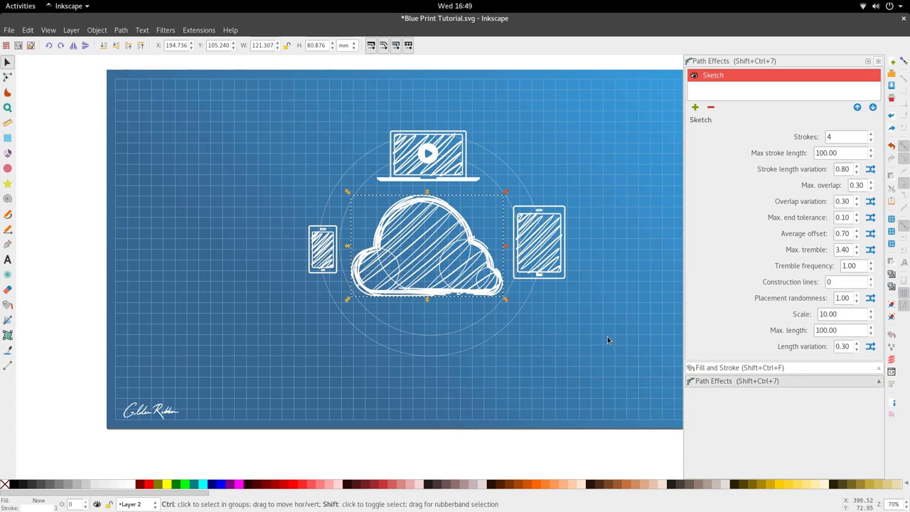
pyautogui.hotkey('ctrl', 'shift', 'f')
pyautogui.tripleClick(773, 96)
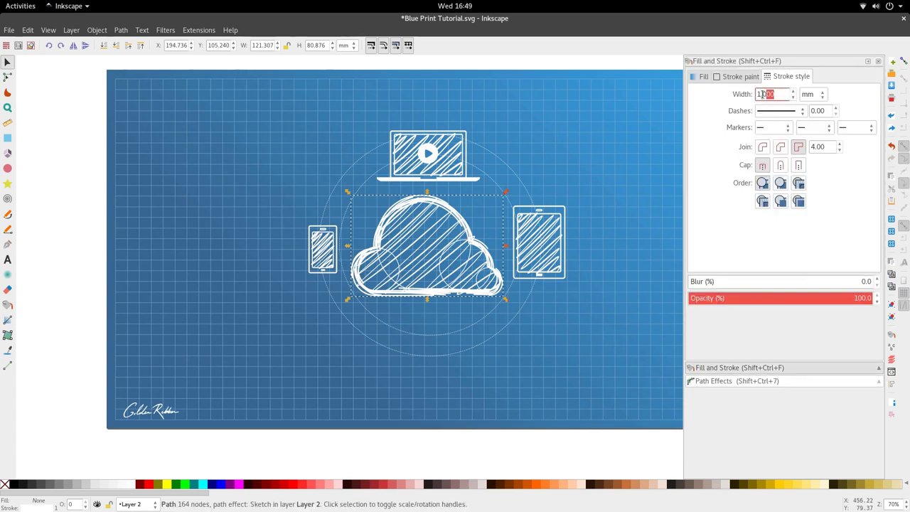
pyautogui.write('0.5')
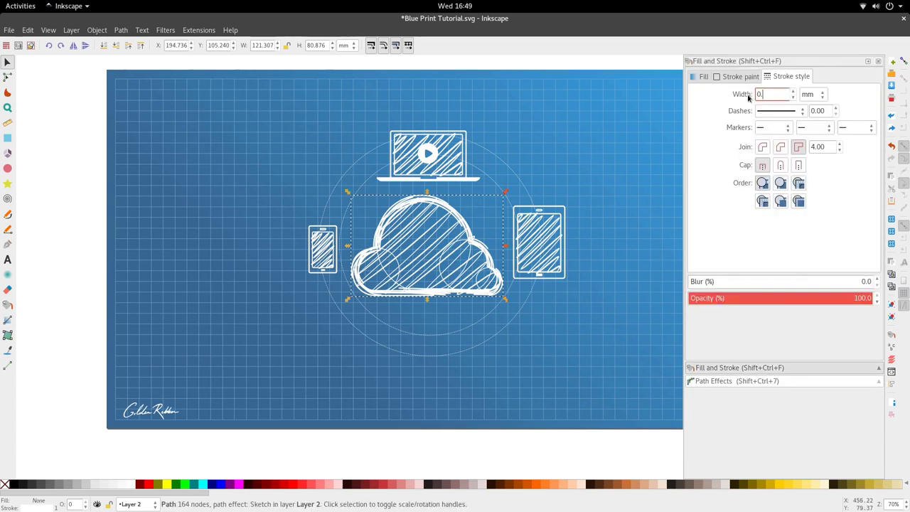
pyautogui.press('Return')
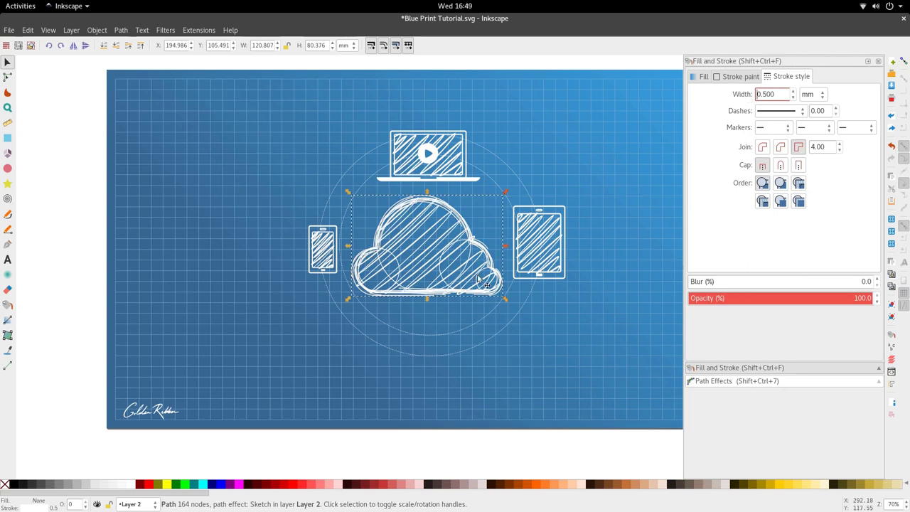
# Set the stroke width of the cloud's sketched outline to 0.4 mm
pyautogui.moveTo(776, 94); pyautogui.dragTo(760, 94)
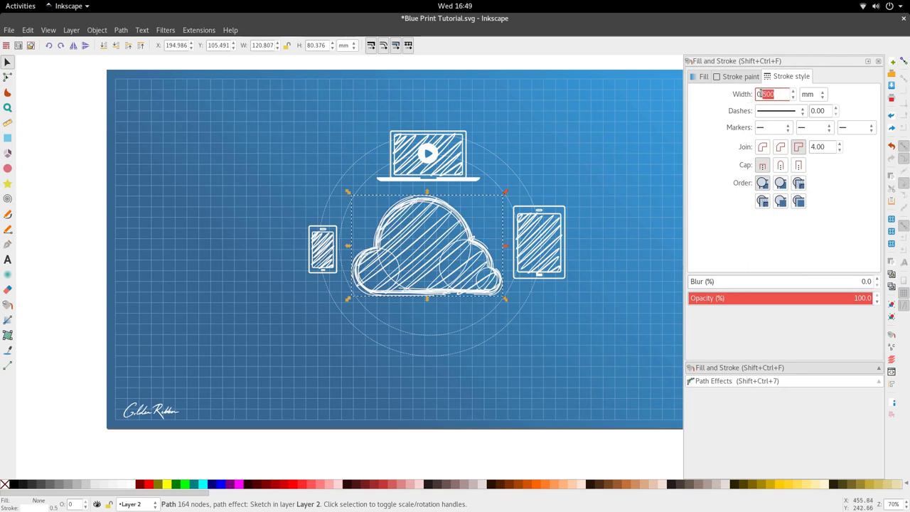
pyautogui.write('.4')
pyautogui.press('Return')
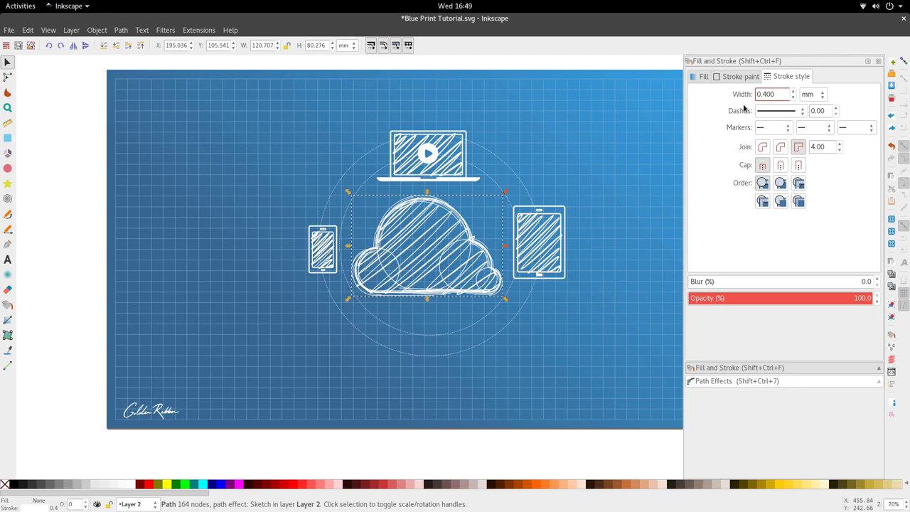
pyautogui.doubleClick(485, 245)
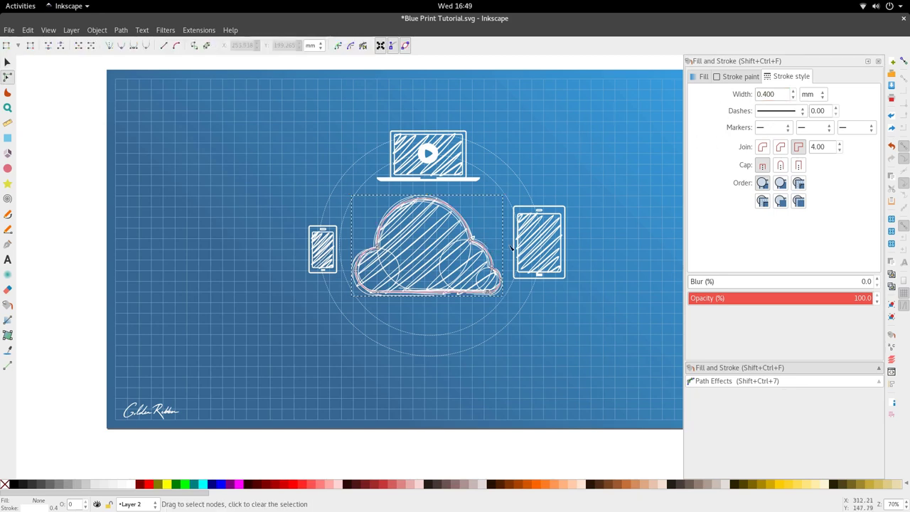
pyautogui.press('s')
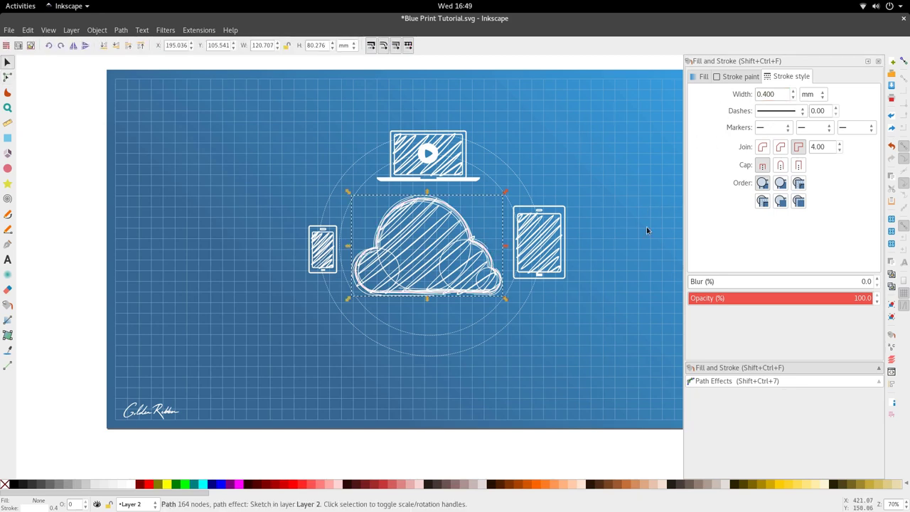
# Set the number of strokes in the cloud outline's Sketch effect to 3 and deselect the cloud
pyautogui.click(719, 382)
pyautogui.doubleClick(828, 136)
pyautogui.write('3')
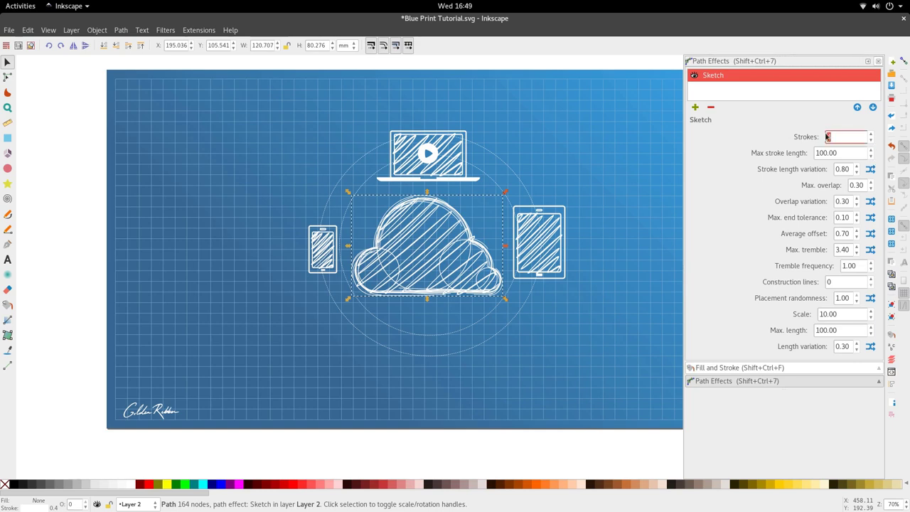
pyautogui.press('Return')
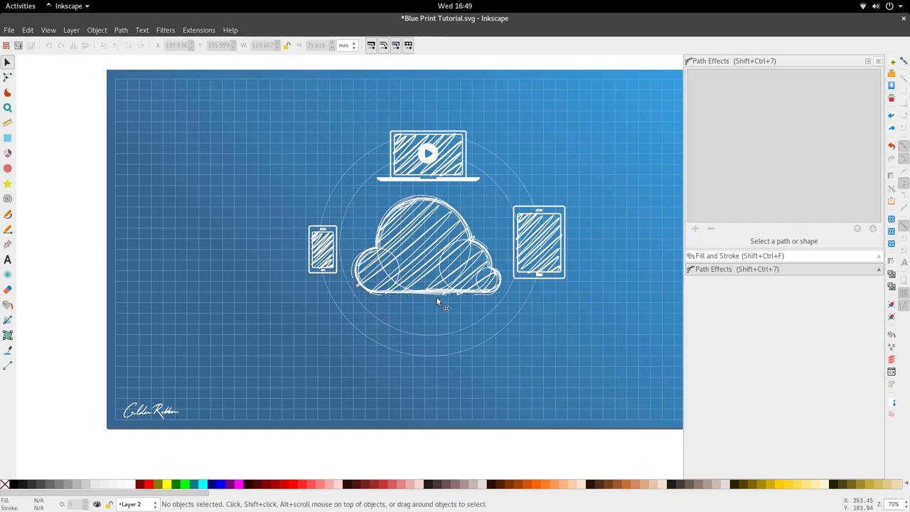
pyautogui.scroll(1, 437, 297)
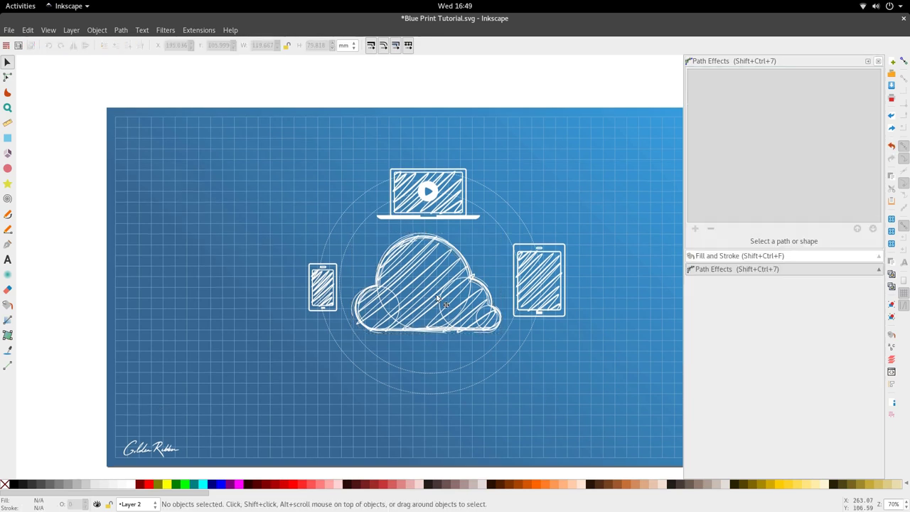
pyautogui.scroll(-1, 436, 297)
pyautogui.scroll(1, 439, 317)
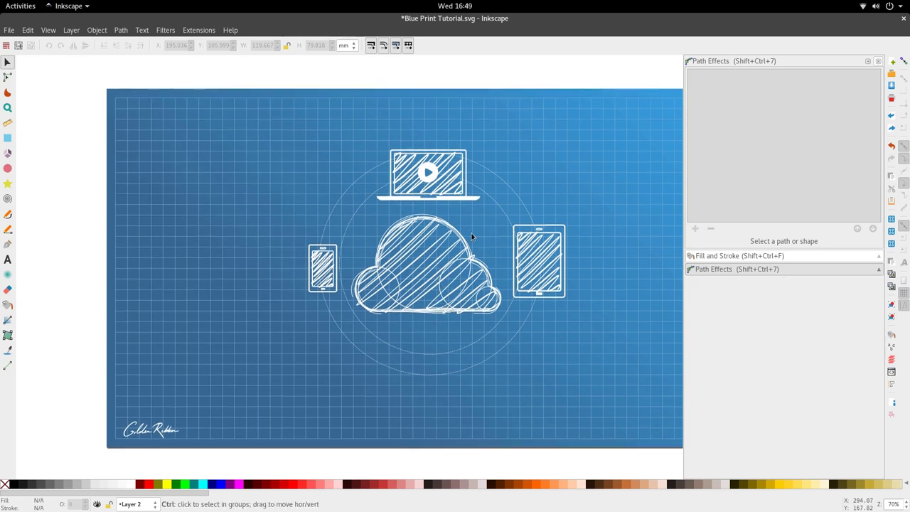
pyautogui.scroll(1, 476, 228)
pyautogui.click(408, 342)
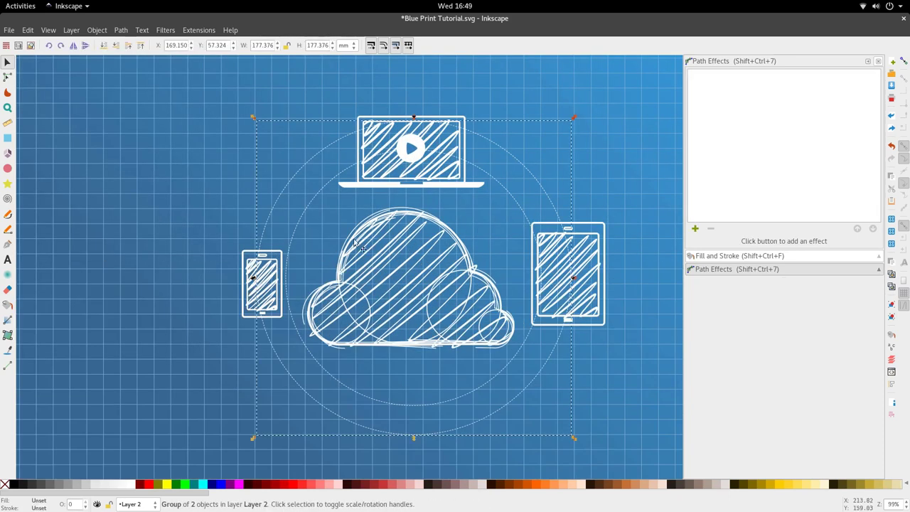
pyautogui.doubleClick(516, 208)
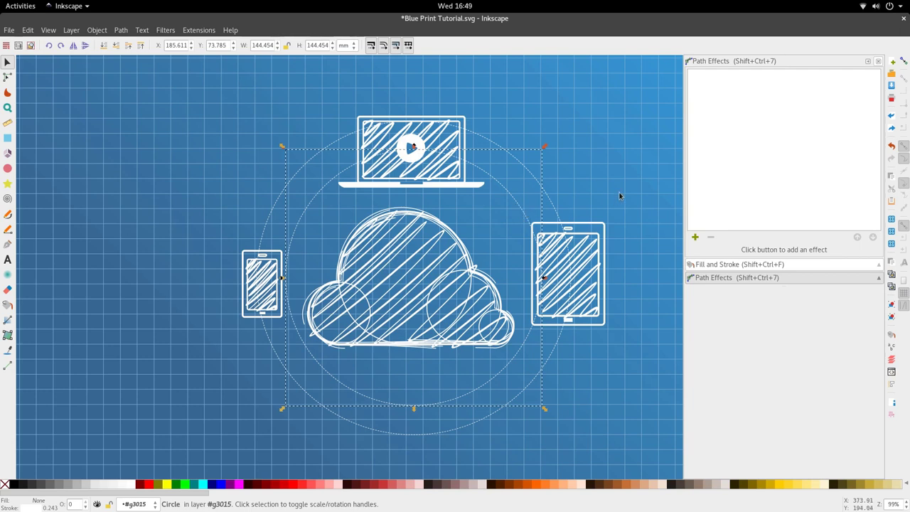
pyautogui.click(619, 196)
pyautogui.click(553, 247)
pyautogui.press('Escape')
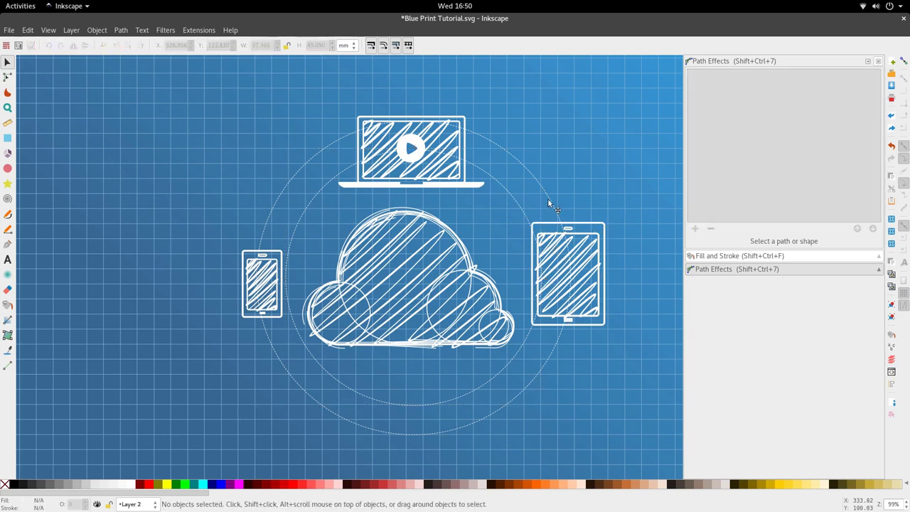
# Ungroup the two dashed circles that run behind the devices
pyautogui.click(548, 204)
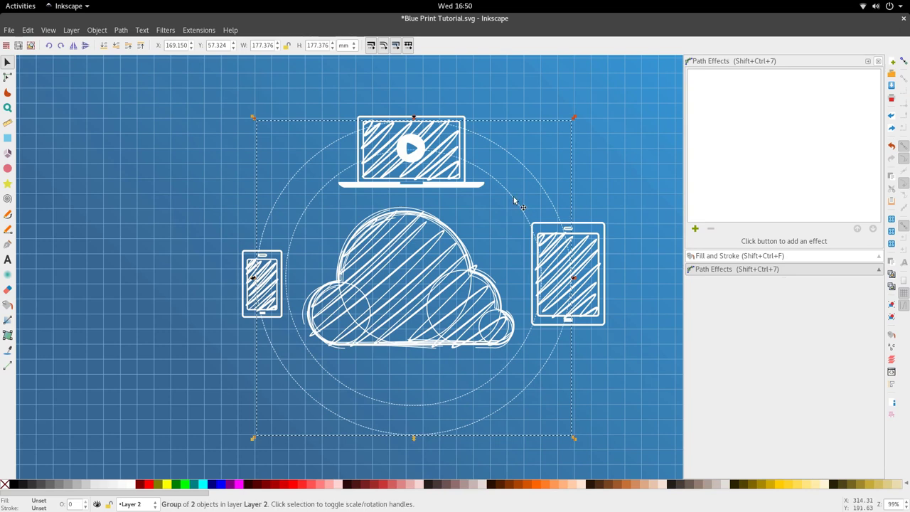
pyautogui.keyDown('shift'); pyautogui.click(514, 200); pyautogui.keyUp('shift')
pyautogui.click(513, 199)
pyautogui.hotkey('ctrl', 'shift', 'g')
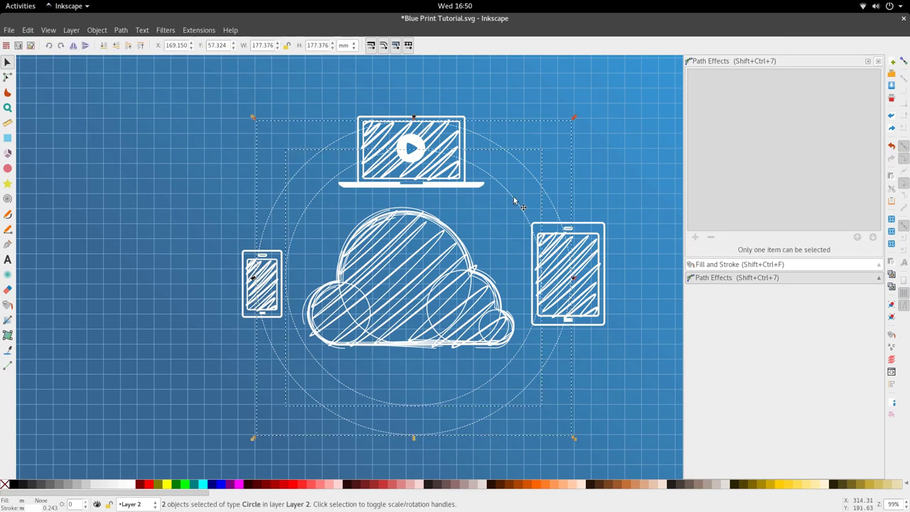
# Duplicate the outer dashed circle and scale the copy about its centre to about 162 mm, between the two dashed circles
pyautogui.press('Escape')
pyautogui.click(541, 193)
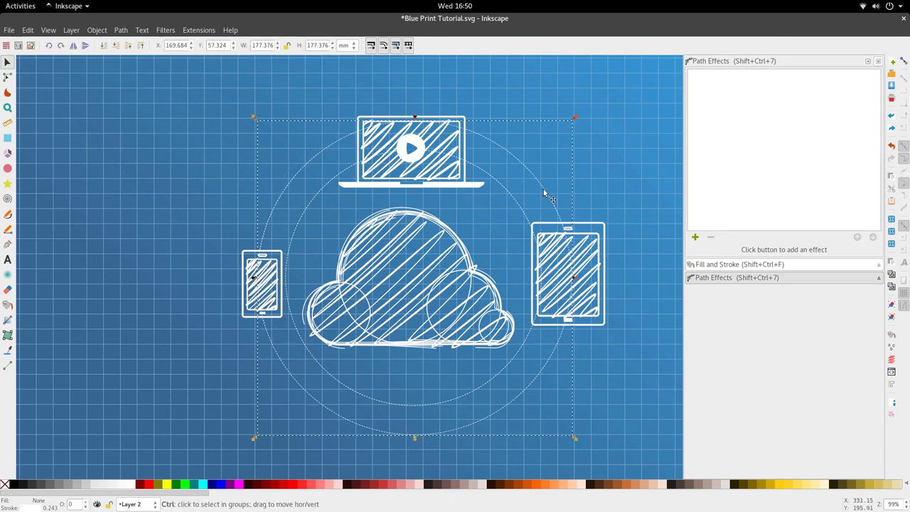
pyautogui.press('Escape')
pyautogui.click(544, 193)
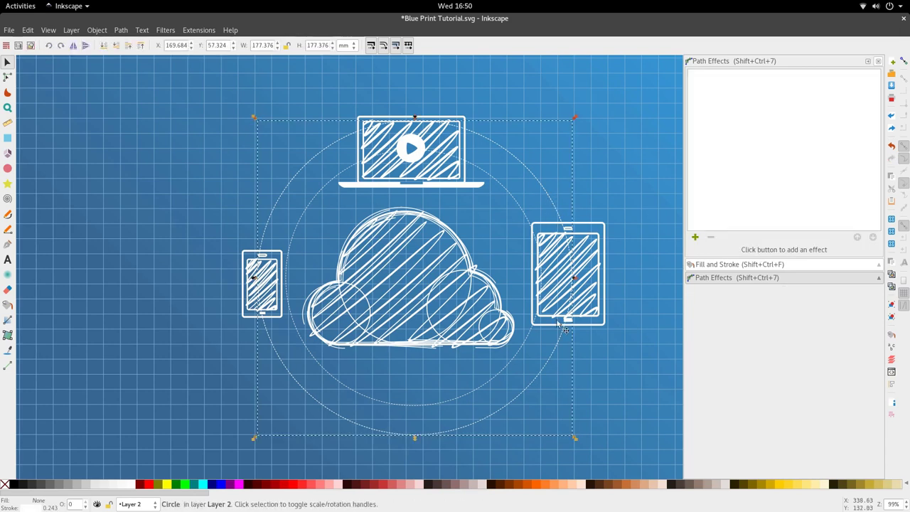
pyautogui.moveTo(574, 438); pyautogui.dragTo(562, 430)
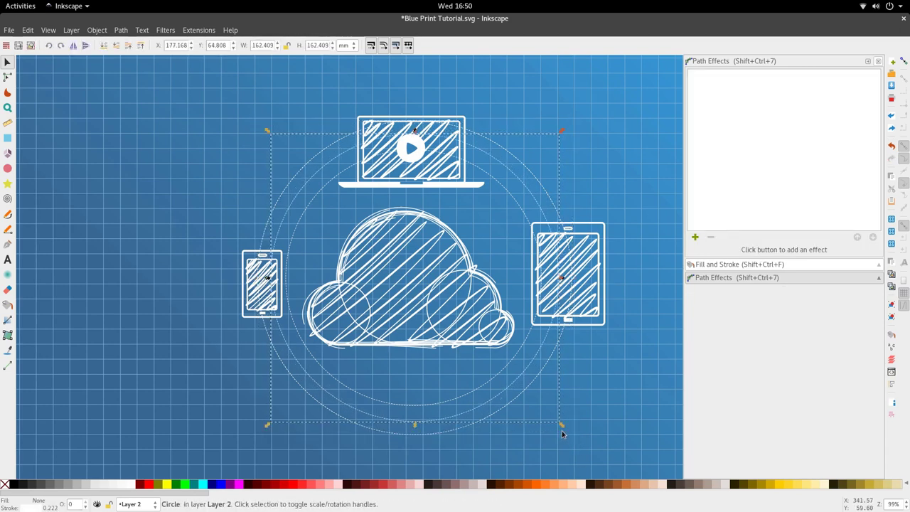
# Give the new middle circle a solid line with a stroke width of 1 mm
pyautogui.click(876, 62)
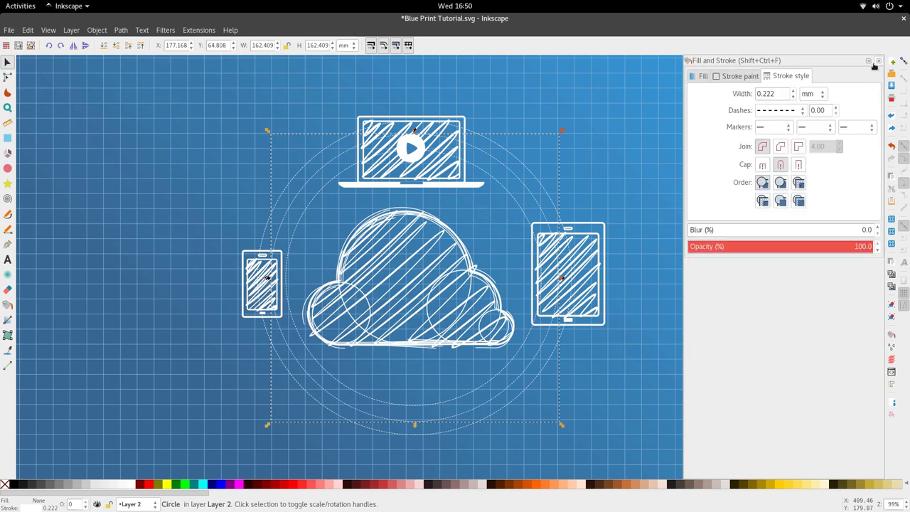
pyautogui.click(778, 111)
pyautogui.click(788, 4)
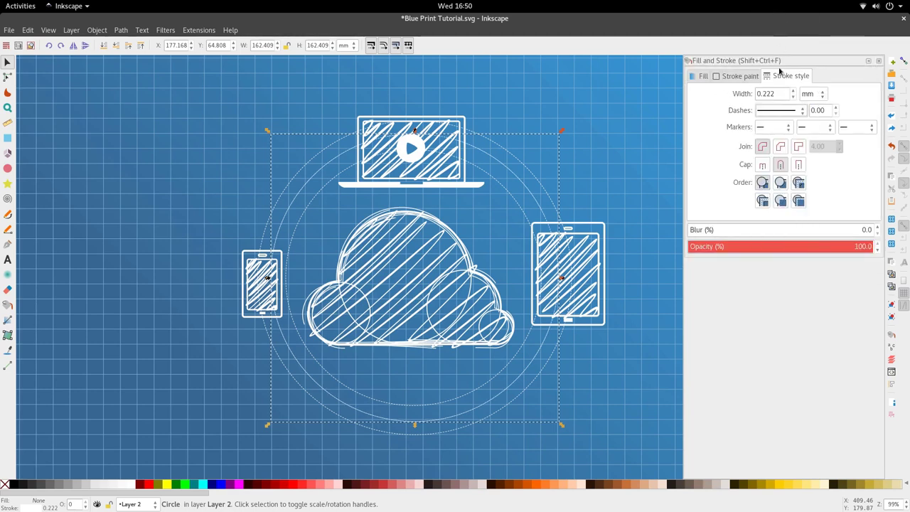
pyautogui.moveTo(775, 93); pyautogui.dragTo(758, 92)
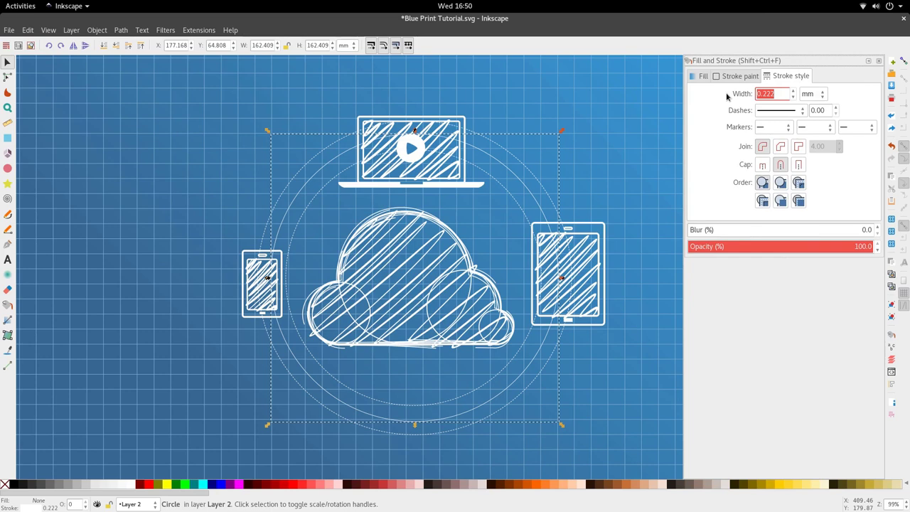
pyautogui.write('1')
pyautogui.press('Return')
pyautogui.scroll(-1, 323, 227)
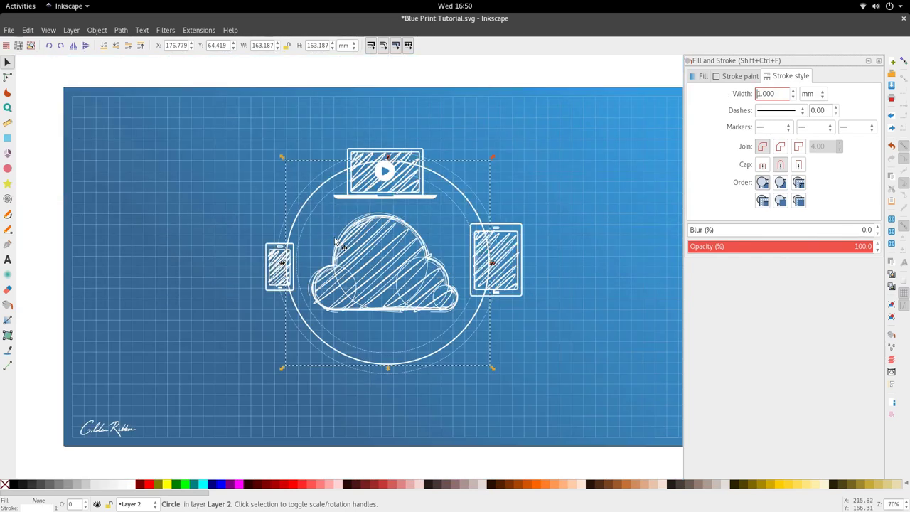
pyautogui.click(333, 238)
pyautogui.doubleClick(310, 200)
pyautogui.press('s')
# Draw an open three-segment path across the ring between the phone and the laptop with the Bezier tool
pyautogui.keyDown('ctrl'); pyautogui.scroll(1, 334, 178); pyautogui.keyUp('ctrl')
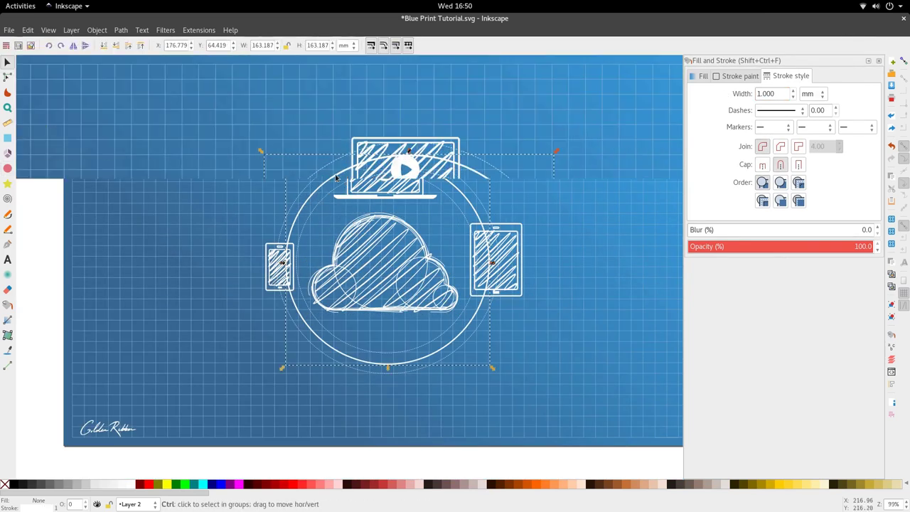
pyautogui.press('b')
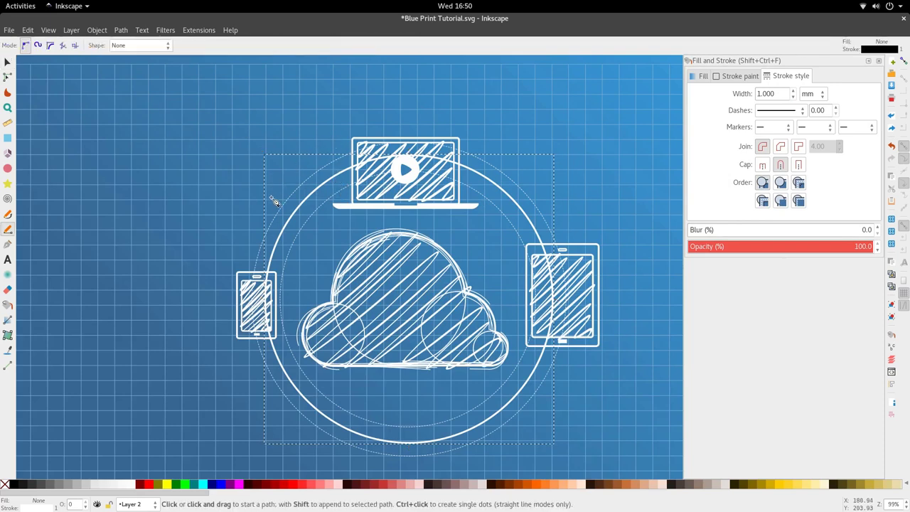
pyautogui.click(216, 255)
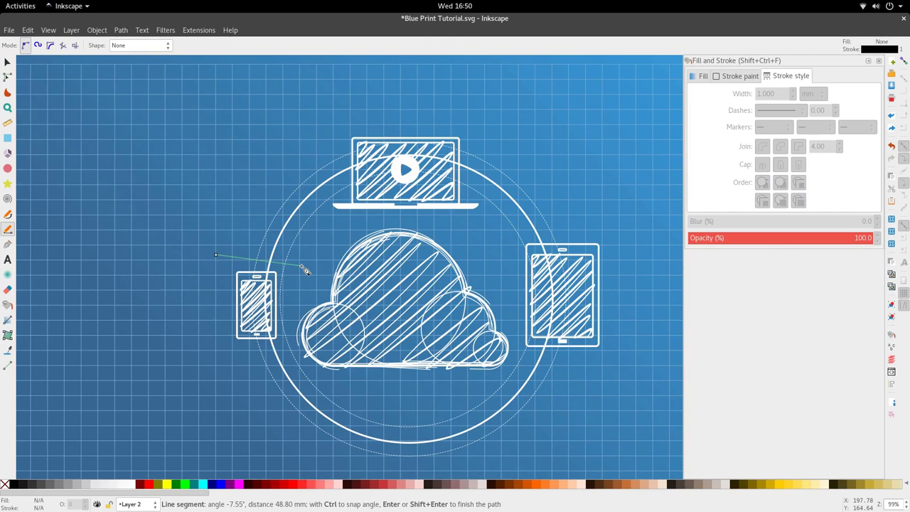
pyautogui.click(301, 266)
pyautogui.click(345, 223)
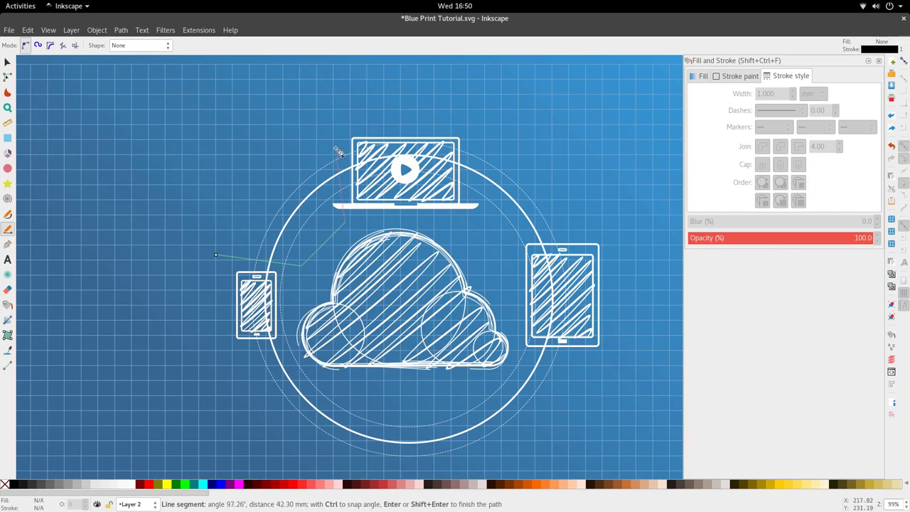
pyautogui.doubleClick(337, 138)
pyautogui.press('s')
pyautogui.keyDown('shift'); pyautogui.click(308, 201); pyautogui.keyUp('shift')
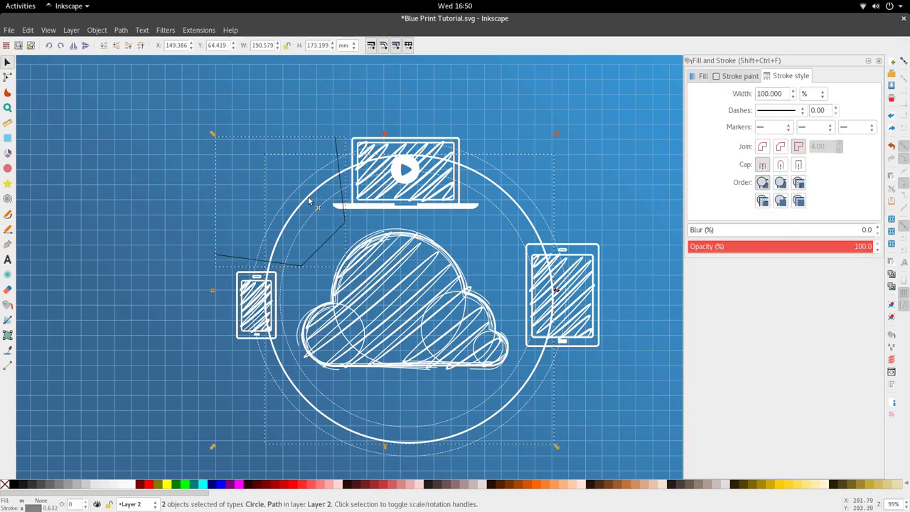
pyautogui.press('space')
pyautogui.press('space')
pyautogui.press('space')
pyautogui.press('space')
pyautogui.press('Escape')
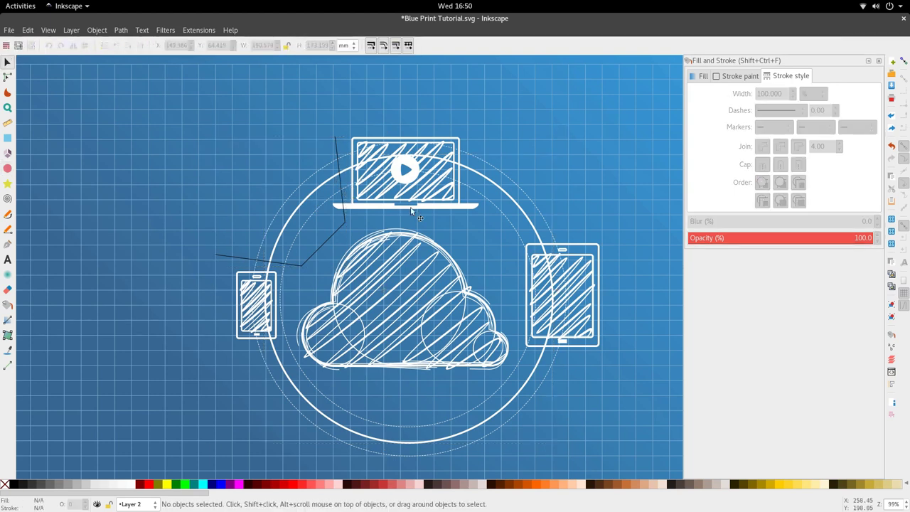
# Draw an open three-segment path across the ring between the laptop and the tablet
pyautogui.press('b')
pyautogui.click(472, 150)
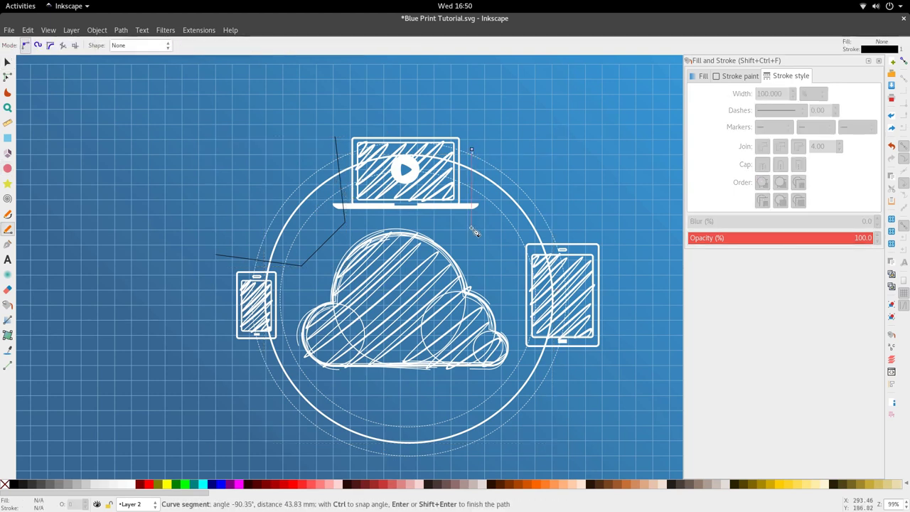
pyautogui.click(471, 231)
pyautogui.click(520, 236)
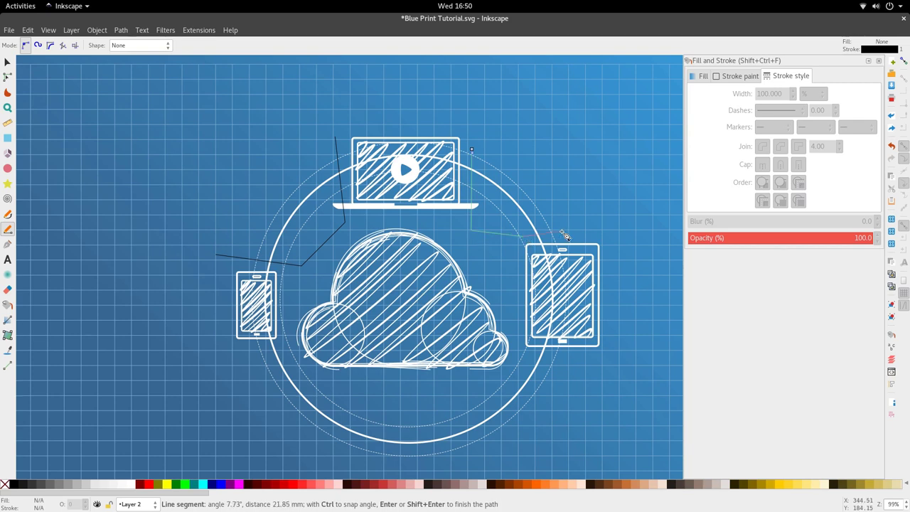
pyautogui.doubleClick(562, 231)
# Draw an open path around the lower part of the ring, from below the tablet to below the phone
pyautogui.click(523, 350)
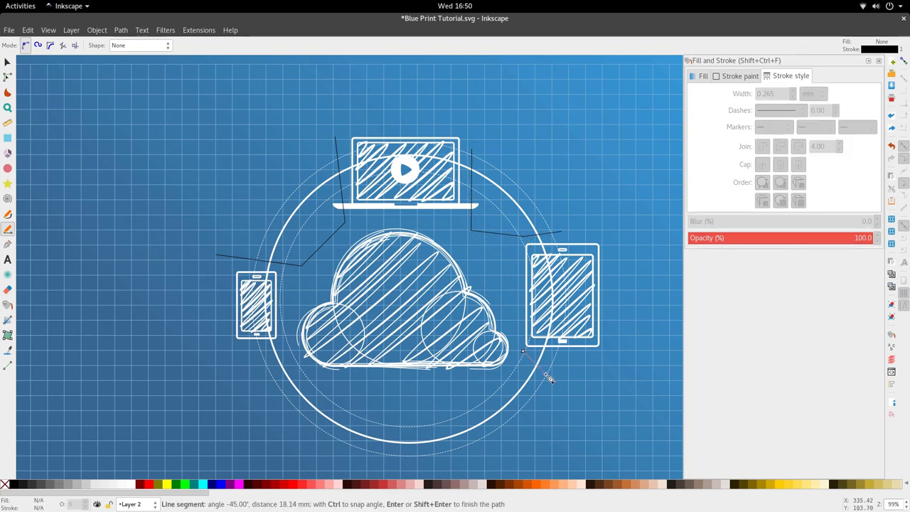
pyautogui.click(546, 371)
pyautogui.click(482, 449)
pyautogui.click(268, 449)
pyautogui.click(251, 390)
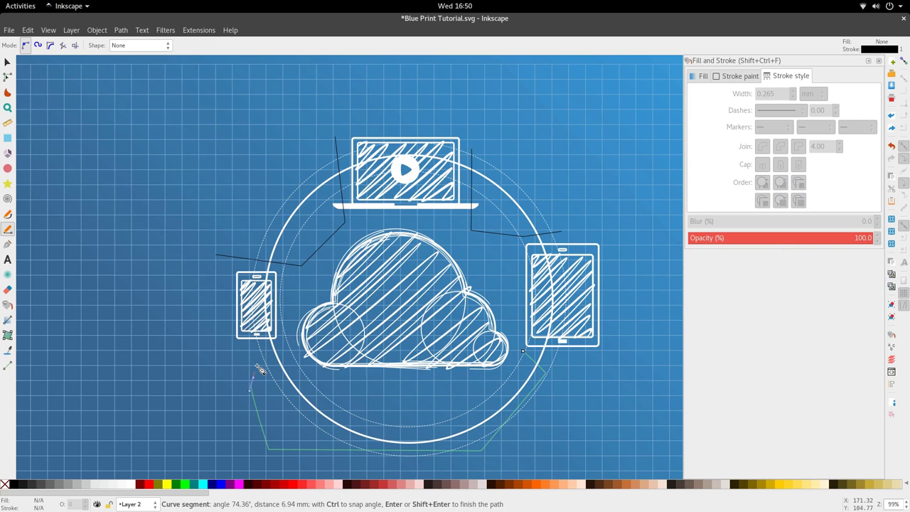
pyautogui.doubleClick(292, 337)
# Select the three hand-drawn cutting paths and merge them into one path with Union
pyautogui.press('s')
pyautogui.keyDown('shift'); pyautogui.click(308, 260); pyautogui.keyUp('shift')
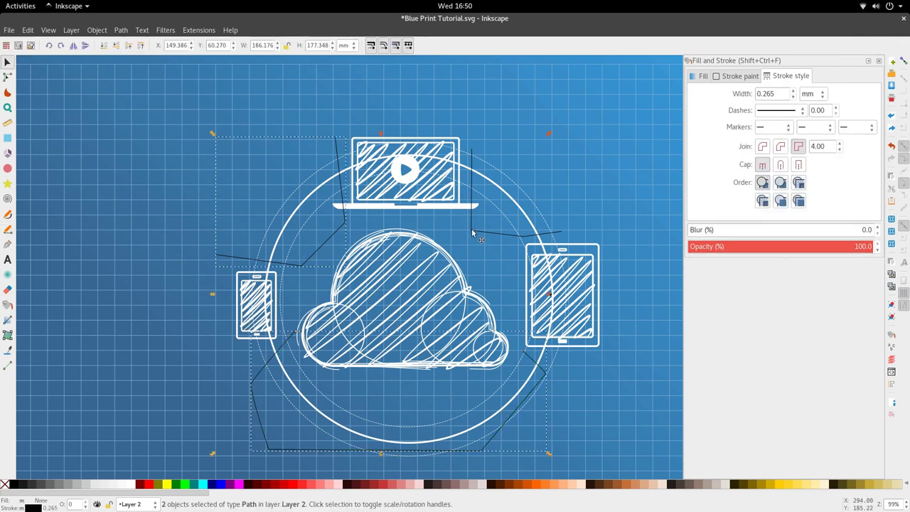
pyautogui.click(121, 30)
pyautogui.click(145, 91)
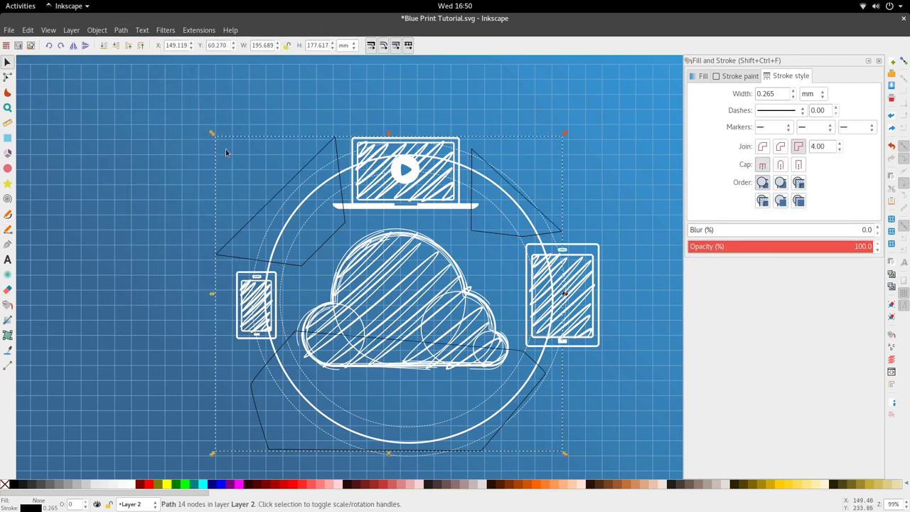
# Cut the solid middle circle into pieces along the merged cutting path using Division
pyautogui.press('n')
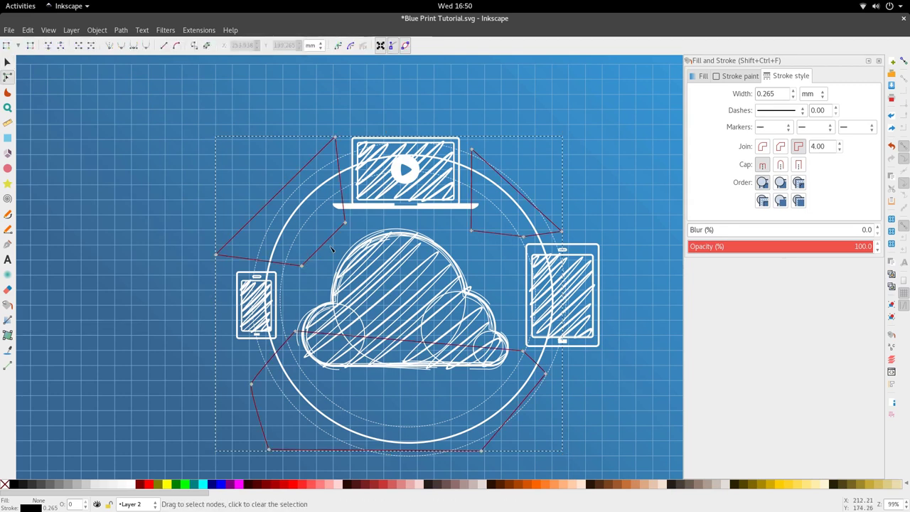
pyautogui.click(122, 30)
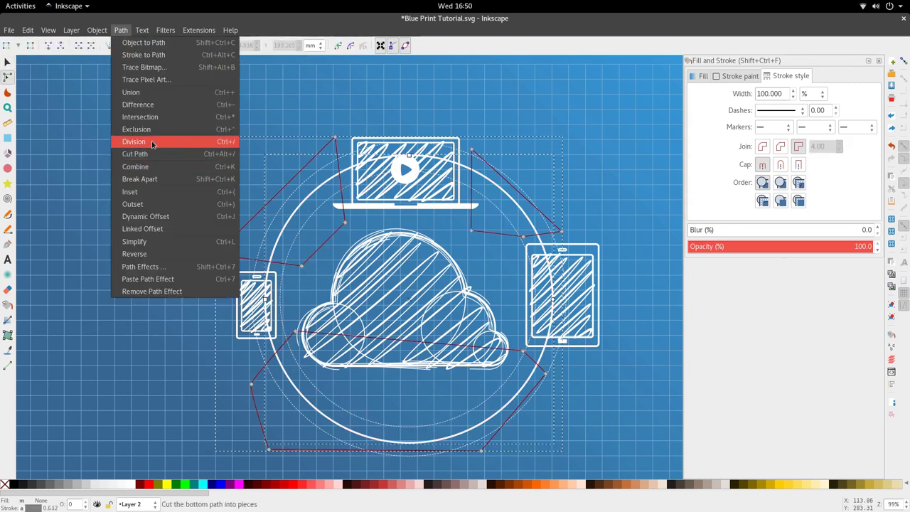
pyautogui.click(142, 142)
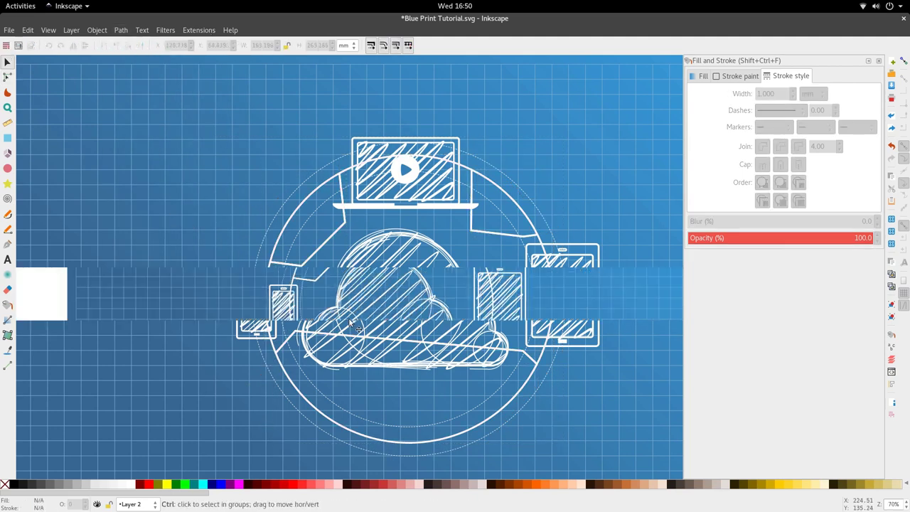
# Separate the divided circle piece that runs behind the phone, laptop, cloud and tablet, and delete it
pyautogui.moveTo(398, 337); pyautogui.dragTo(412, 337)
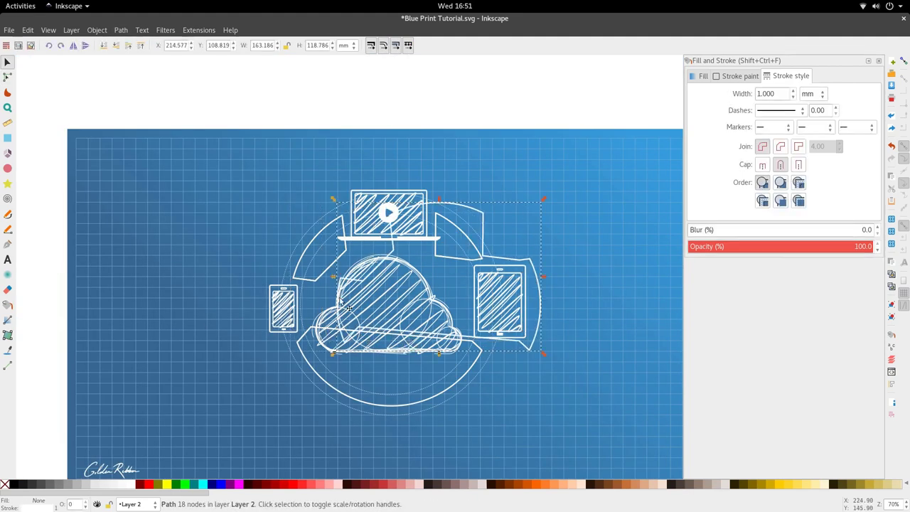
pyautogui.click(307, 283)
pyautogui.moveTo(386, 259); pyautogui.dragTo(589, 259)
pyautogui.press('Delete')
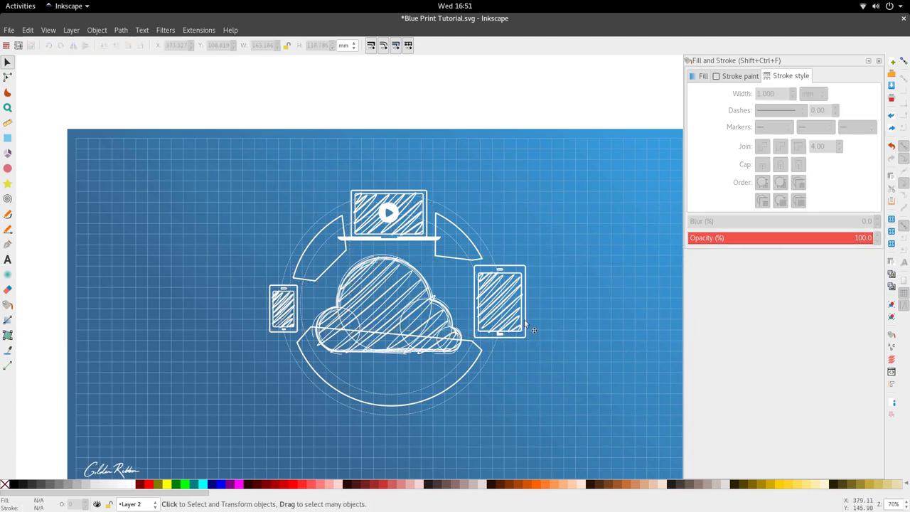
# Try to reduce the lower ring piece to its outer arc by deleting six of its selected nodes
pyautogui.scroll(2, 462, 366)
pyautogui.doubleClick(478, 375)
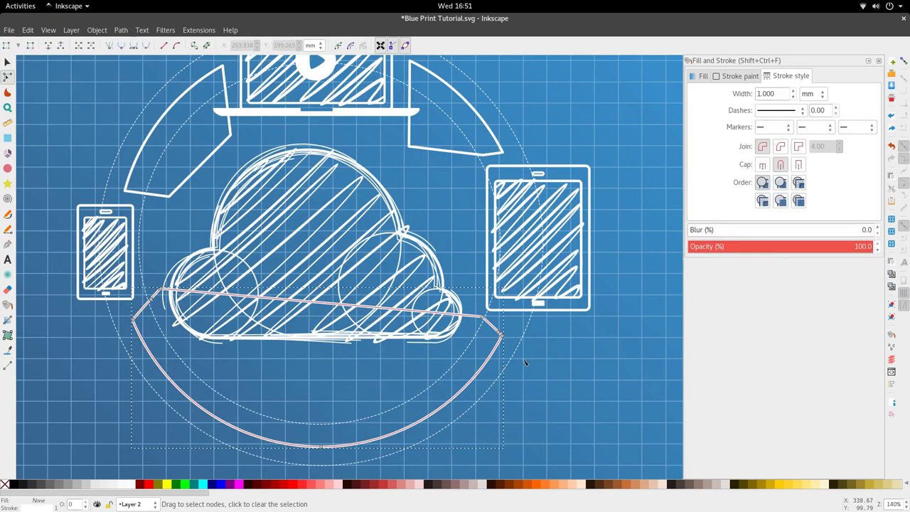
pyautogui.moveTo(340, 278); pyautogui.dragTo(116, 266)
pyautogui.scroll(1, 306, 366)
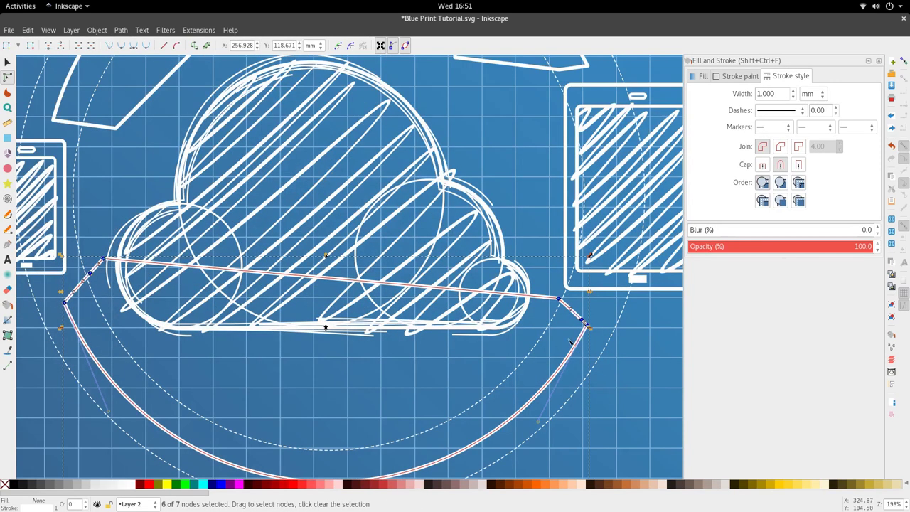
pyautogui.scroll(-3, 288, 324)
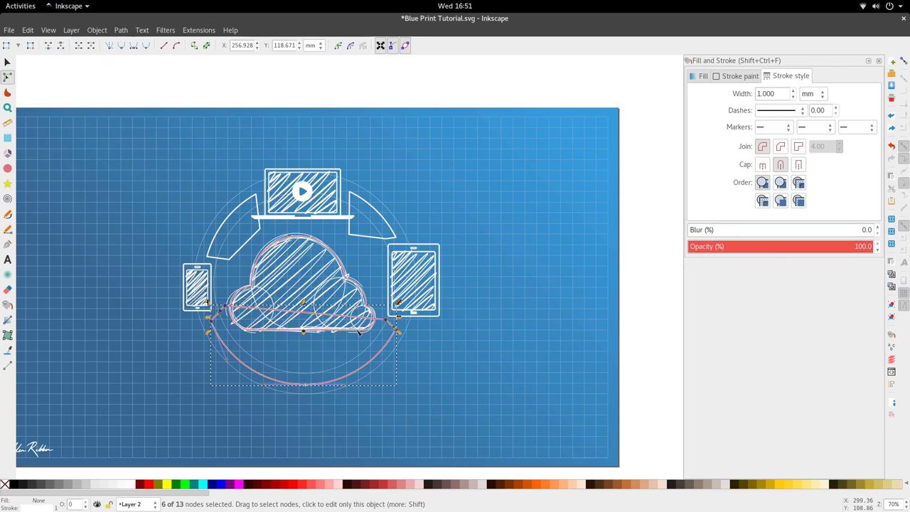
pyautogui.press('Delete')
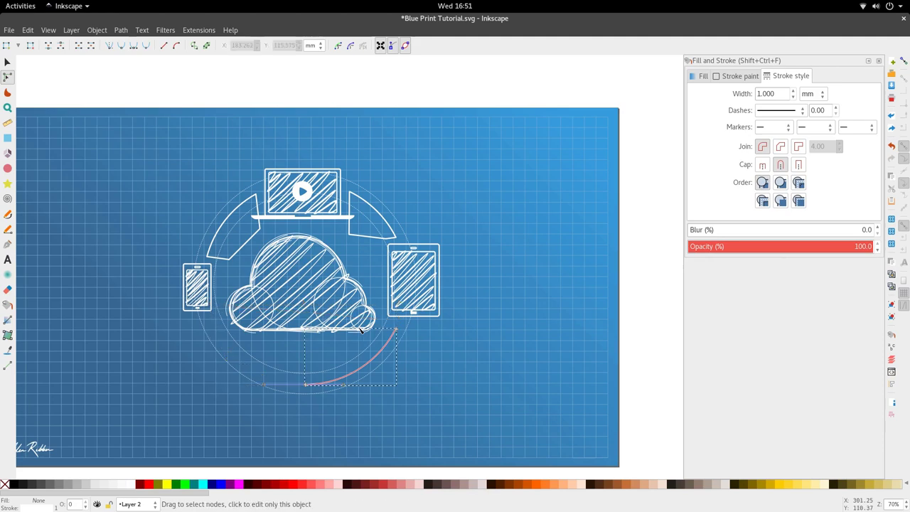
pyautogui.hotkey('ctrl', 'z')
# Delete the nodes along the straight upper edges of the lower ring piece, keeping only its outer arc
pyautogui.scroll(3, 214, 339)
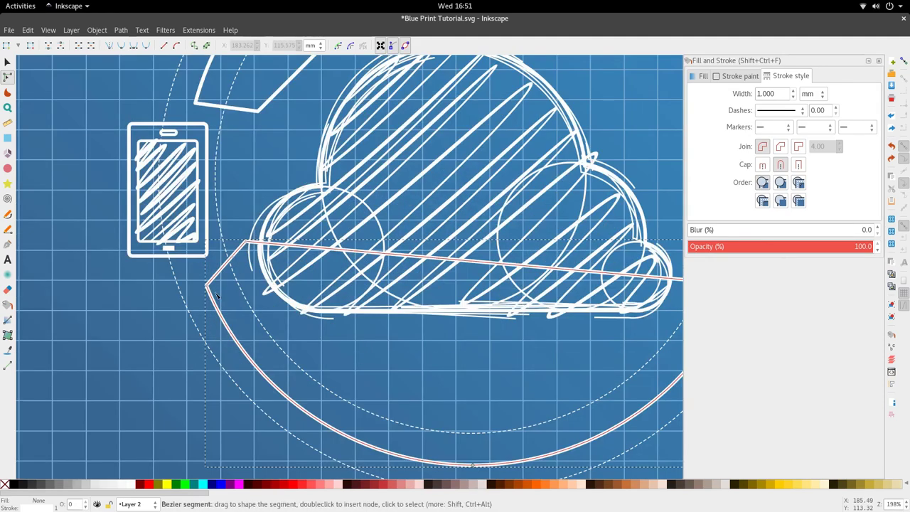
pyautogui.scroll(-2, 224, 280)
pyautogui.press('s')
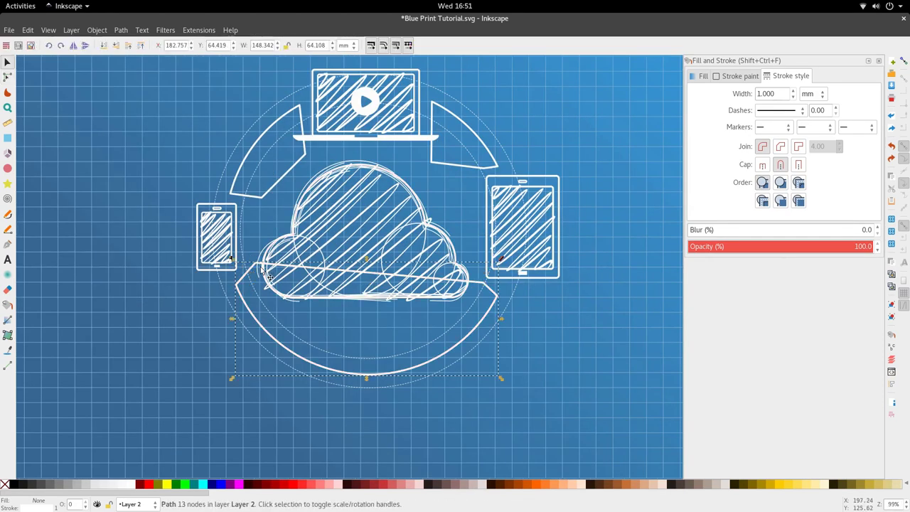
pyautogui.click(241, 268)
pyautogui.doubleClick(253, 266)
pyautogui.moveTo(242, 241); pyautogui.dragTo(491, 295)
pyautogui.press('Delete')
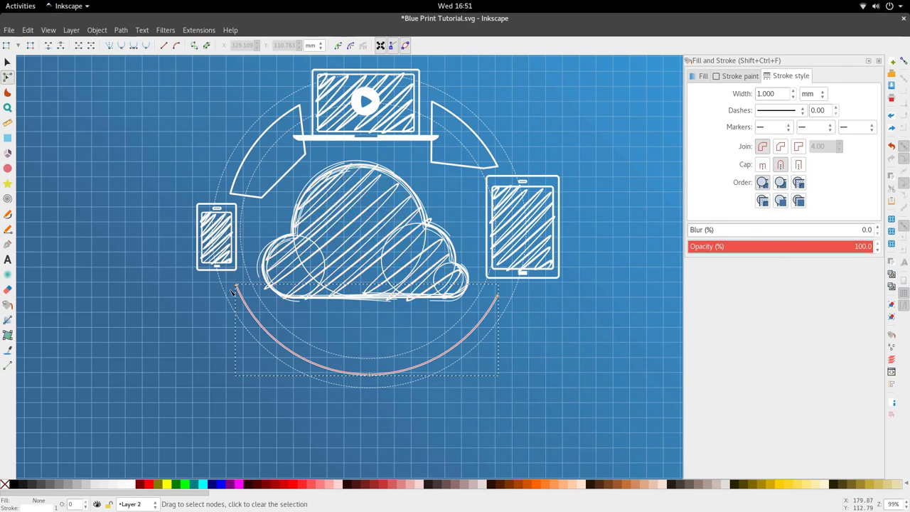
# Remove the straight inner edges of the ring piece between the phone and the laptop, keeping only its outer arc
pyautogui.click(261, 199)
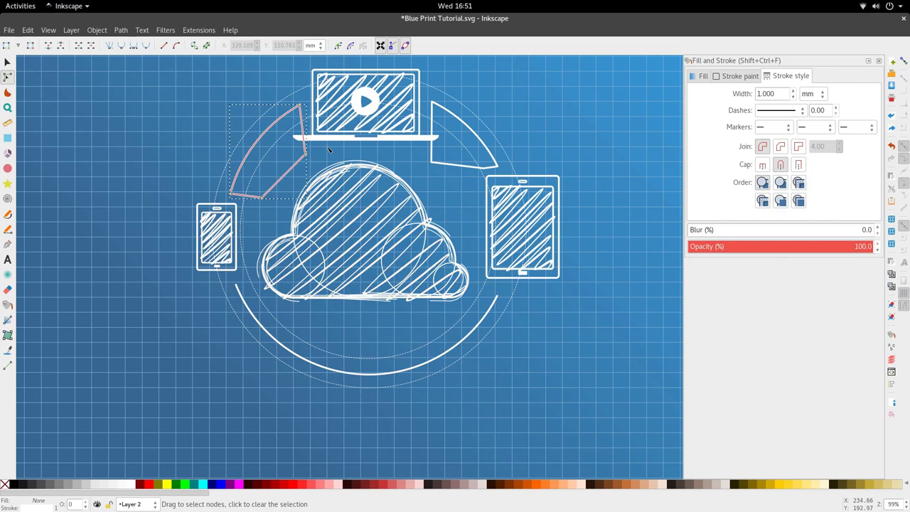
pyautogui.moveTo(265, 223); pyautogui.dragTo(264, 222)
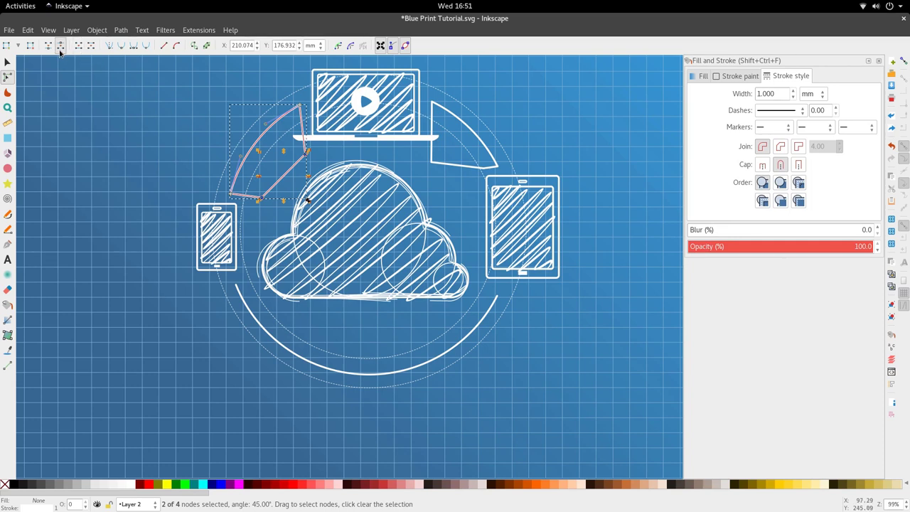
pyautogui.click(70, 92)
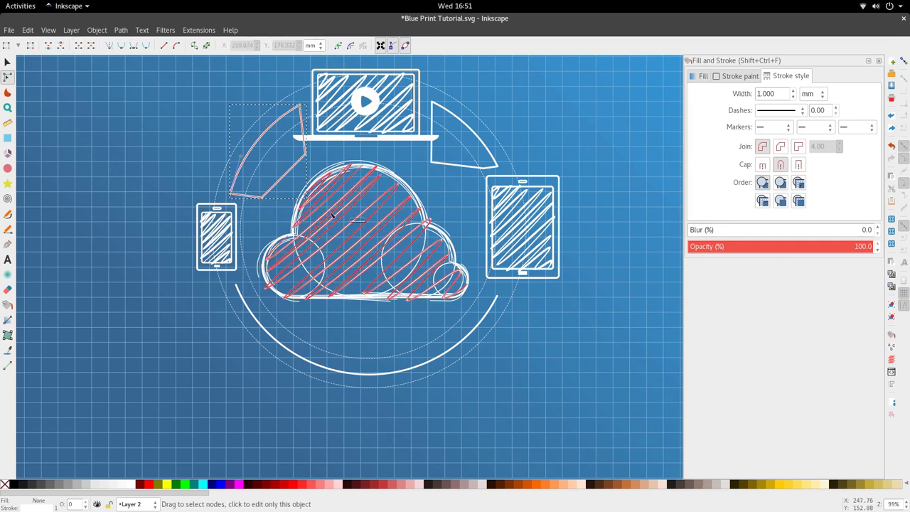
pyautogui.moveTo(248, 145); pyautogui.dragTo(366, 222)
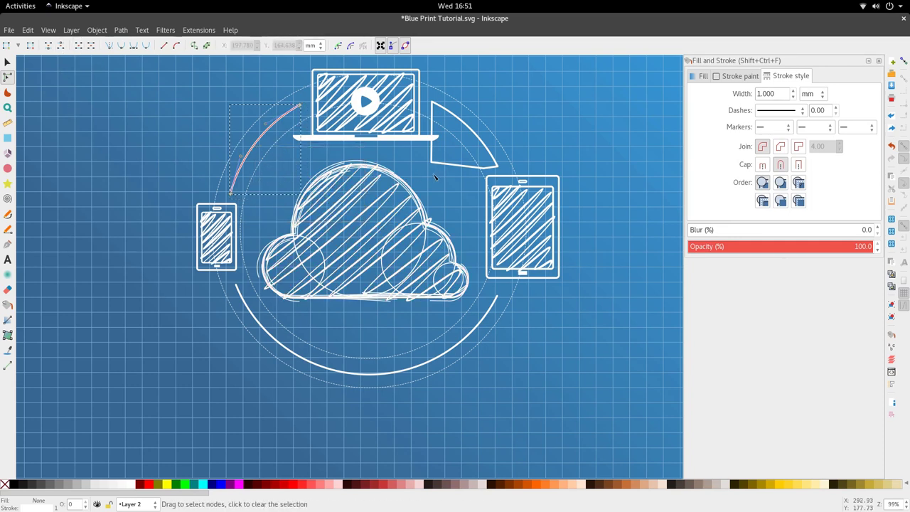
# Delete the inner nodes and straight edges of the ring piece between the laptop and the tablet, keeping only its outer arc
pyautogui.click(459, 169)
pyautogui.moveTo(487, 185); pyautogui.dragTo(455, 161)
pyautogui.moveTo(460, 191)
pyautogui.mouseDown()
pyautogui.moveTo(436, 170)
pyautogui.moveTo(417, 122)
pyautogui.mouseUp()
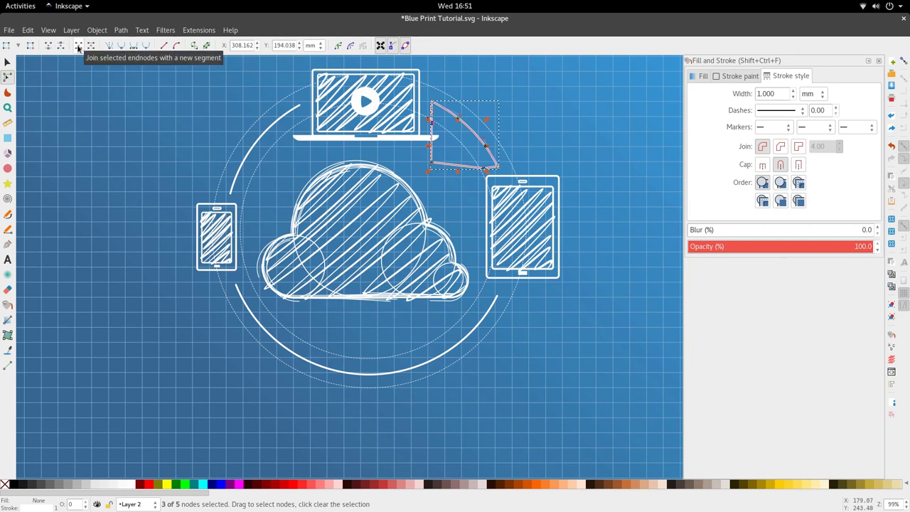
pyautogui.press('Delete')
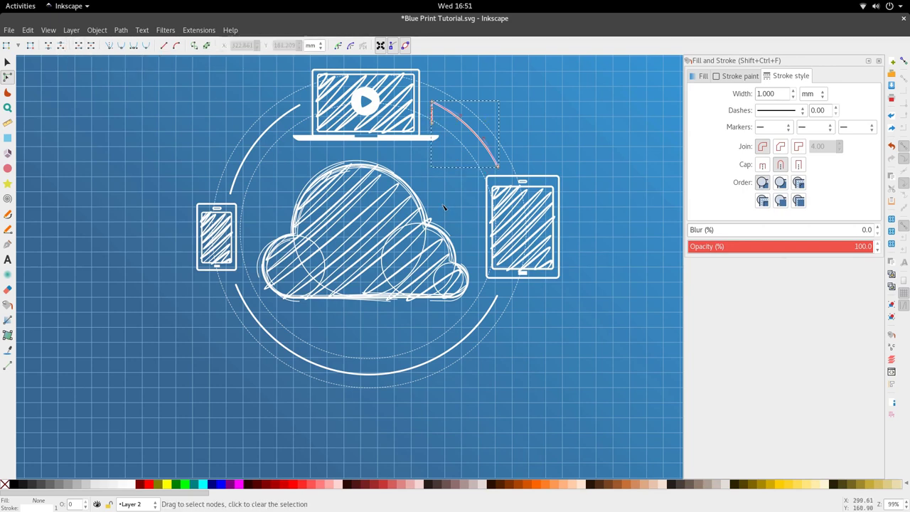
pyautogui.click(431, 125)
pyautogui.press('Delete')
pyautogui.click(434, 161)
pyautogui.scroll(-2, 436, 162)
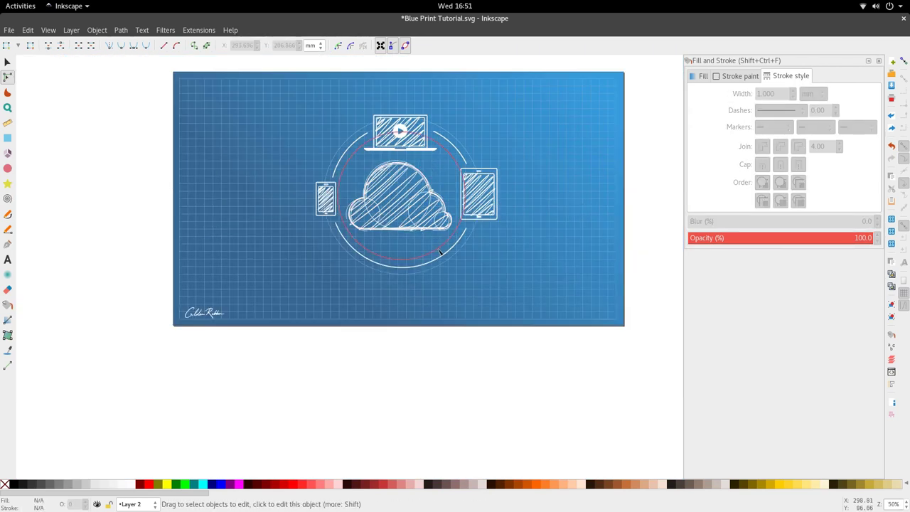
# Draw a small V-shaped arrowhead about 9.4 mm wide and 8.7 mm high at the arc's end just above the phone
pyautogui.scroll(2, 439, 252)
pyautogui.scroll(5, 414, 251)
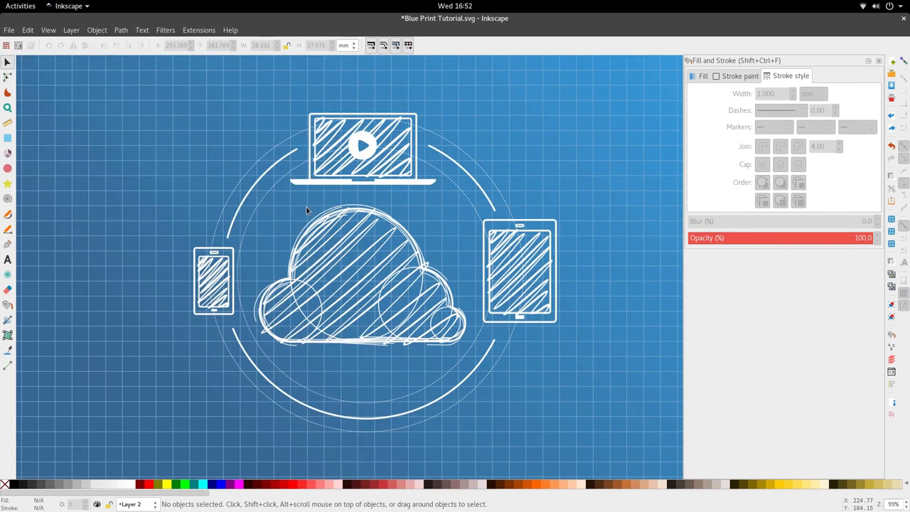
pyautogui.press('p')
pyautogui.scroll(2, 228, 238)
pyautogui.click(221, 224)
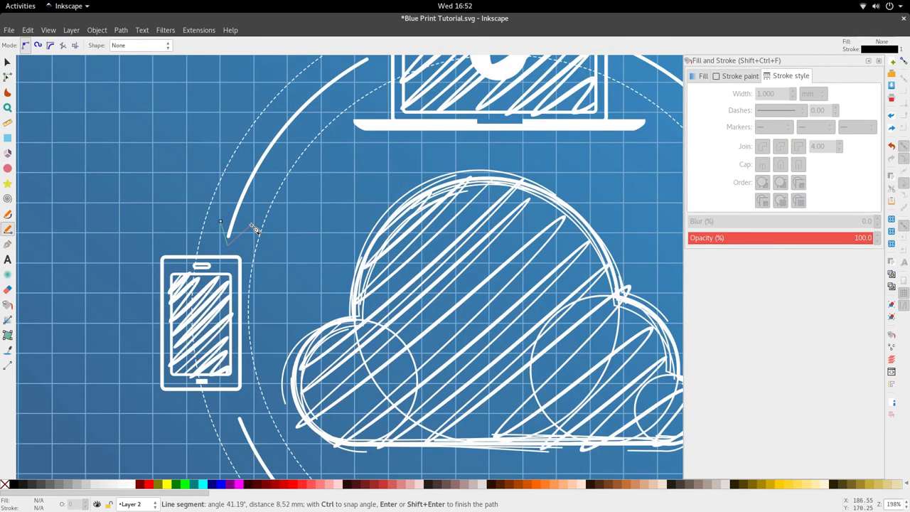
pyautogui.moveTo(245, 233)
pyautogui.mouseDown()
pyautogui.moveTo(238, 238)
pyautogui.moveTo(219, 217)
pyautogui.mouseUp()
pyautogui.press('Return')
pyautogui.press('n')
pyautogui.scroll(3, 238, 244)
pyautogui.press('s')
pyautogui.scroll(-4, 237, 233)
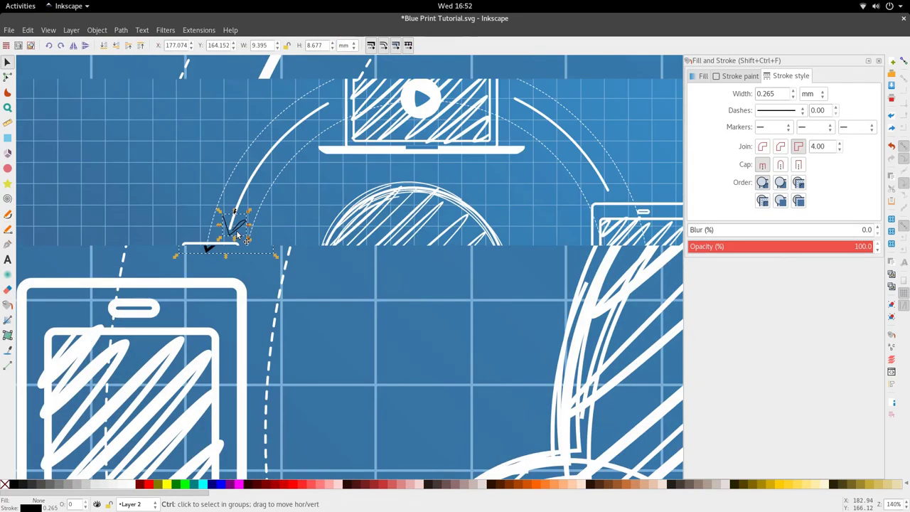
# Try to bend the straight left stroke of the arrowhead into a curve by reshaping its node and handles
pyautogui.scroll(4, 238, 234)
pyautogui.press('n')
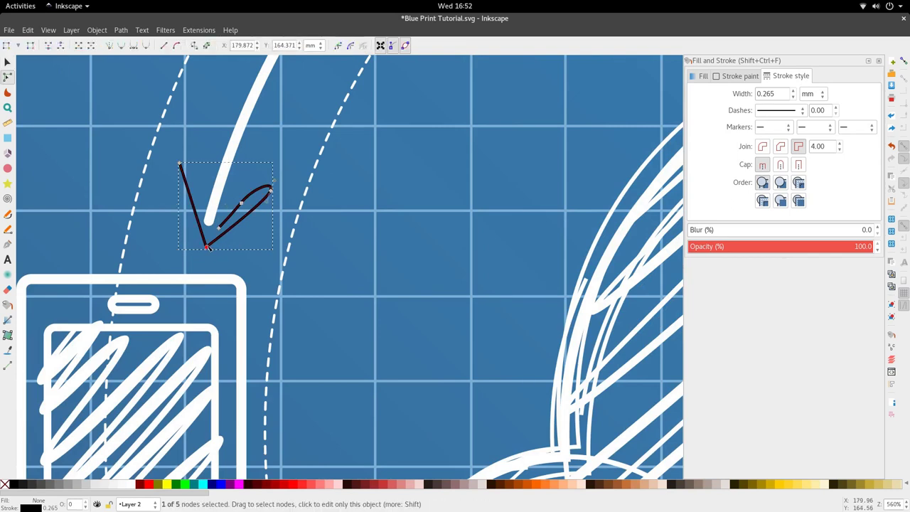
pyautogui.moveTo(205, 244); pyautogui.dragTo(205, 246)
pyautogui.click(207, 248)
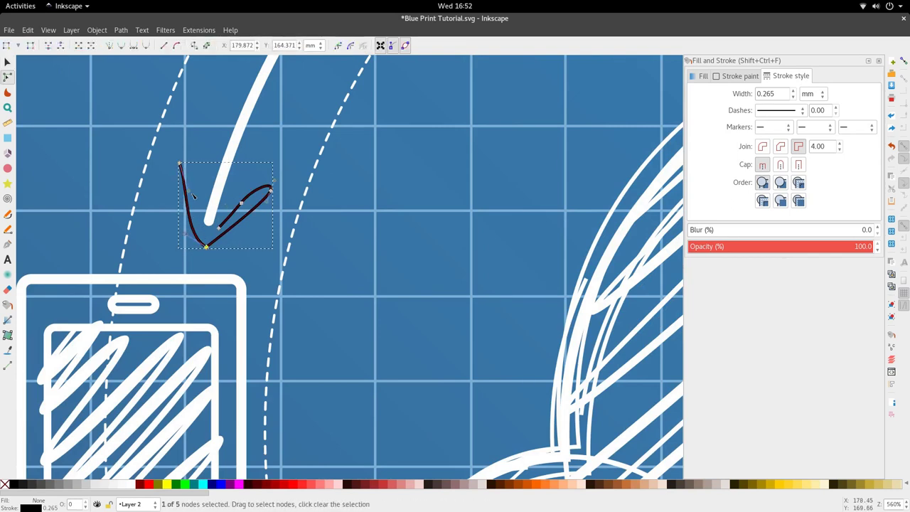
pyautogui.moveTo(188, 192); pyautogui.dragTo(180, 192)
pyautogui.press('s')
pyautogui.scroll(-2, 250, 242)
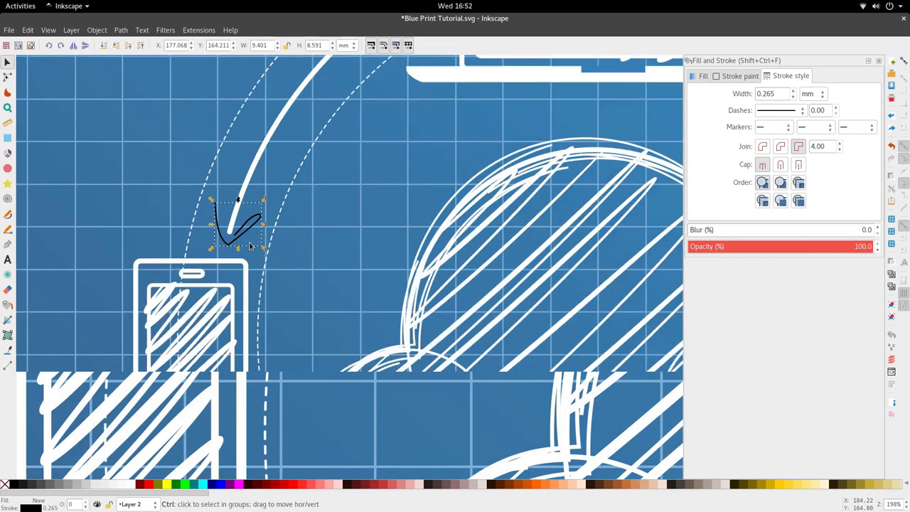
pyautogui.scroll(3, 223, 240)
pyautogui.press('n')
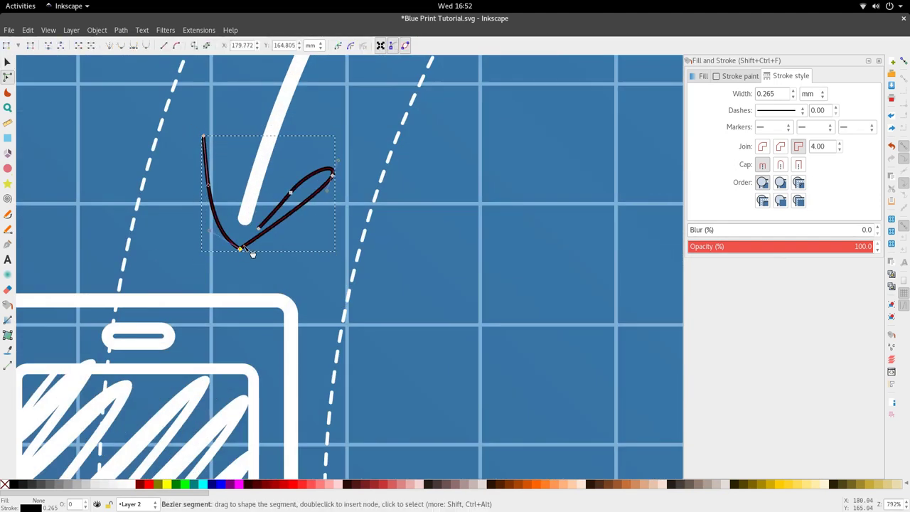
pyautogui.moveTo(248, 248); pyautogui.dragTo(248, 245)
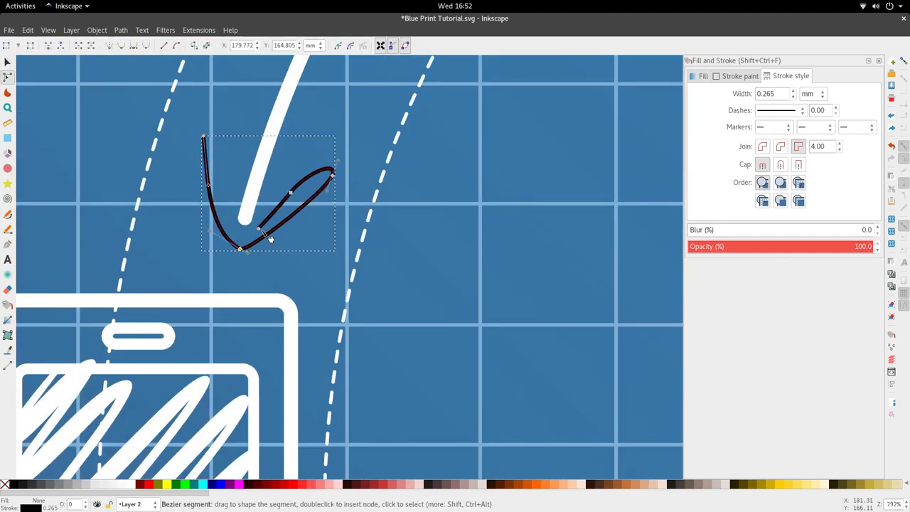
pyautogui.press('s')
pyautogui.scroll(-4, 259, 263)
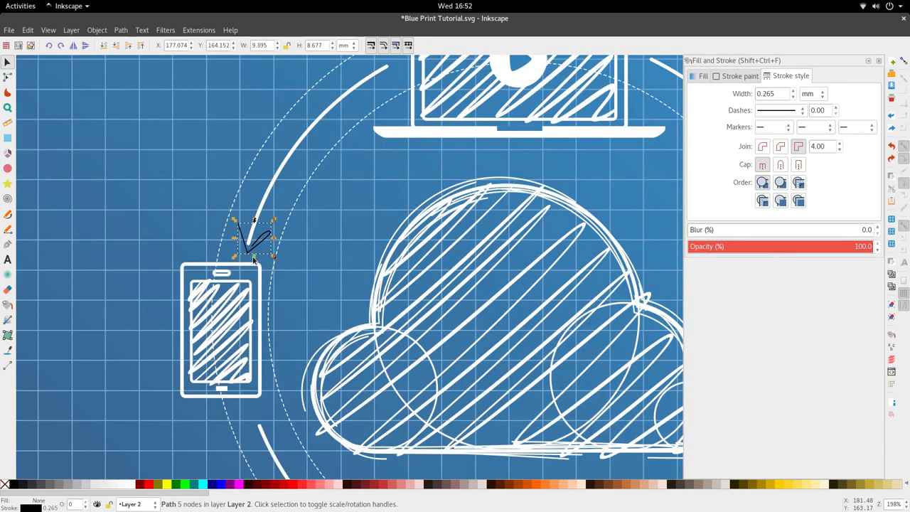
pyautogui.scroll(-1, 258, 262)
# Pick the ring's white as the arrowhead's stroke colour and set its stroke width to 1 mm
pyautogui.scroll(4, 264, 245)
pyautogui.press('d')
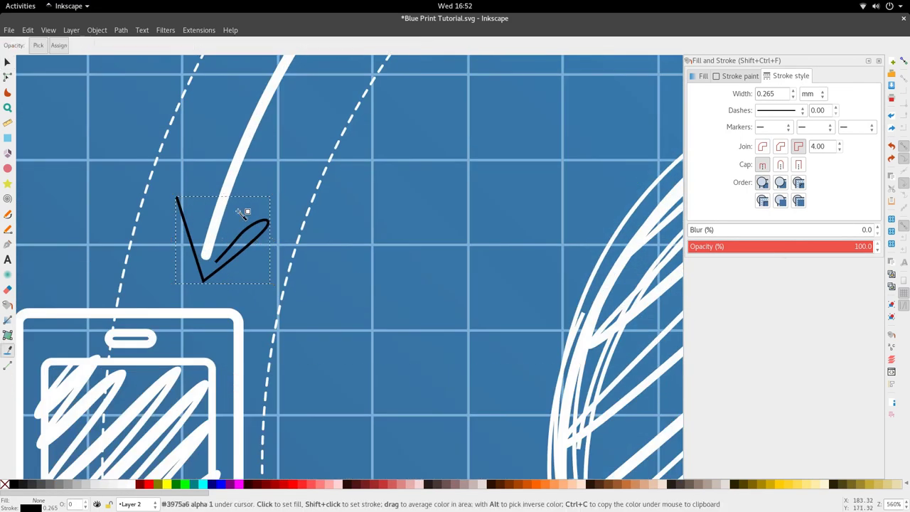
pyautogui.keyDown('shift'); pyautogui.click(226, 199); pyautogui.keyUp('shift')
pyautogui.press('s')
pyautogui.doubleClick(776, 93)
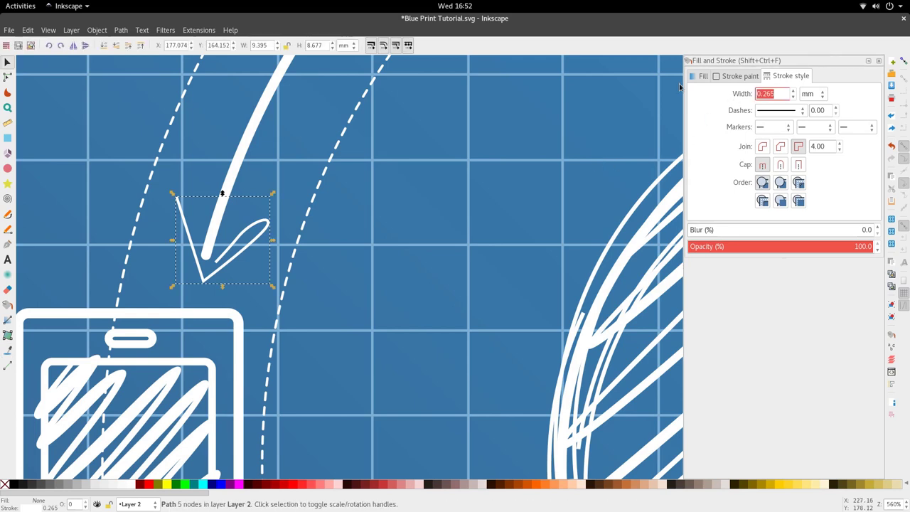
pyautogui.press('Return')
pyautogui.scroll(-4, 361, 185)
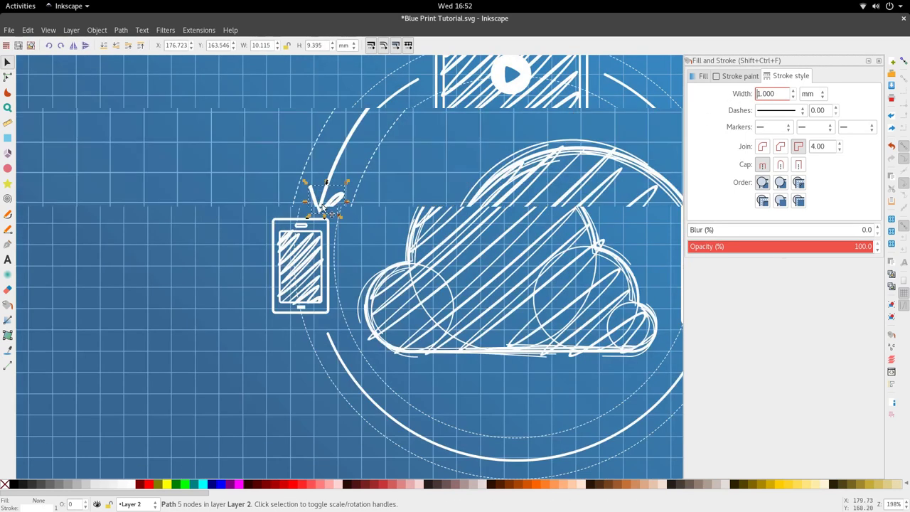
# Nudge the node on the arrowhead's looped stroke slightly and set the arrowhead's stroke width to 0.7 mm
pyautogui.scroll(4, 327, 204)
pyautogui.doubleClick(339, 191)
pyautogui.click(344, 186)
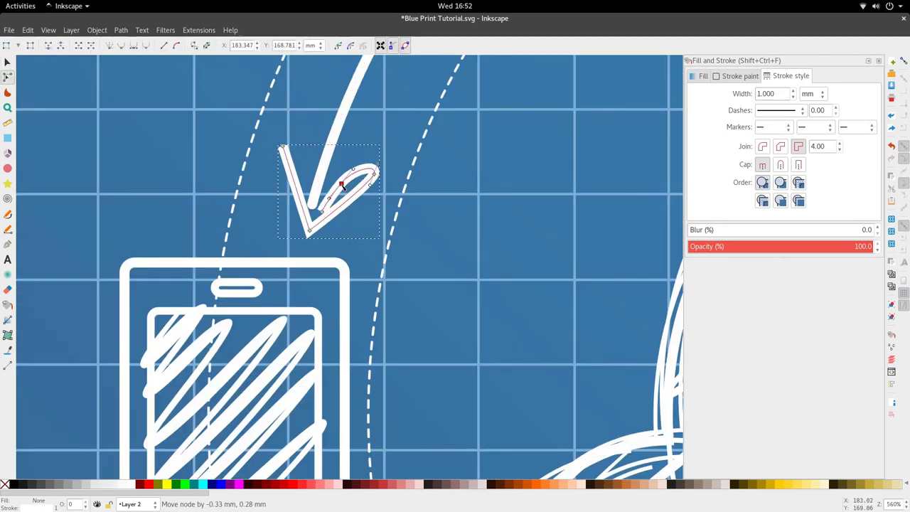
pyautogui.moveTo(769, 91); pyautogui.dragTo(747, 93)
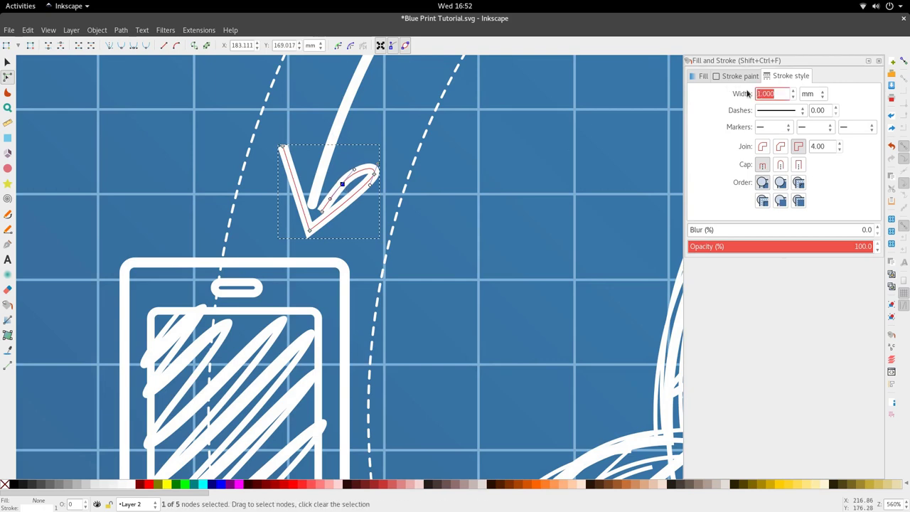
pyautogui.write('0.7')
pyautogui.press('Return')
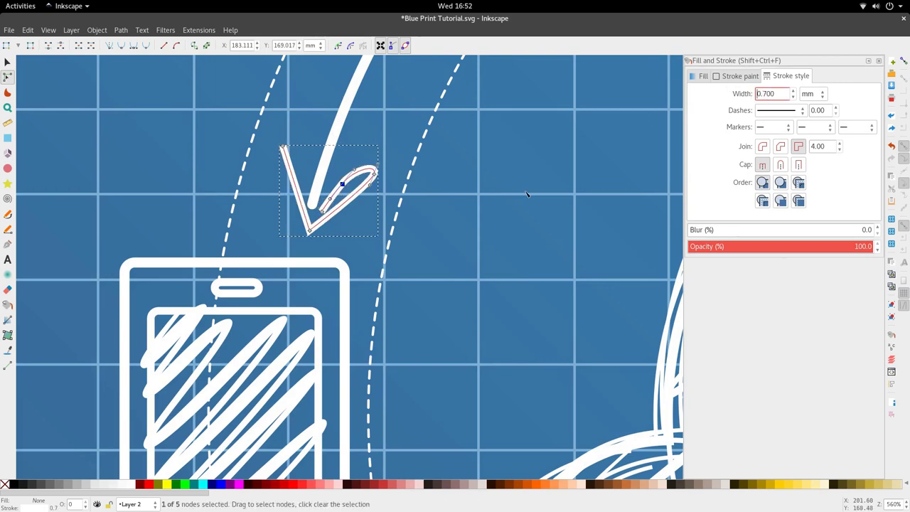
pyautogui.scroll(-4, 527, 194)
pyautogui.write('s')
pyautogui.click(485, 226)
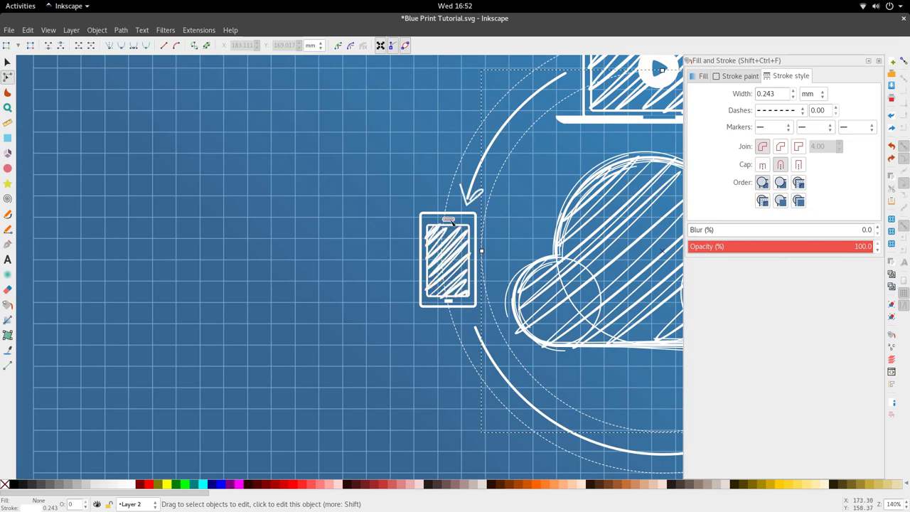
pyautogui.scroll(-3, 452, 220)
pyautogui.press('s')
pyautogui.press('Escape')
# Place the hand-drawn arrowhead at the laptop end of the arc between the laptop and the tablet
pyautogui.scroll(2, 455, 224)
pyautogui.keyDown('ctrl'); pyautogui.click(456, 212); pyautogui.keyUp('ctrl')
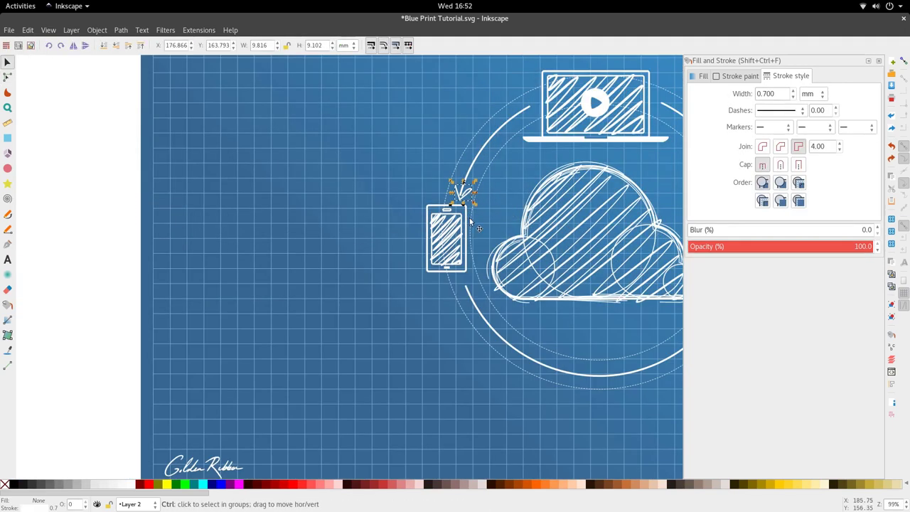
pyautogui.press('-')
pyautogui.press('-')
pyautogui.press('-')
pyautogui.scroll(5, 455, 215)
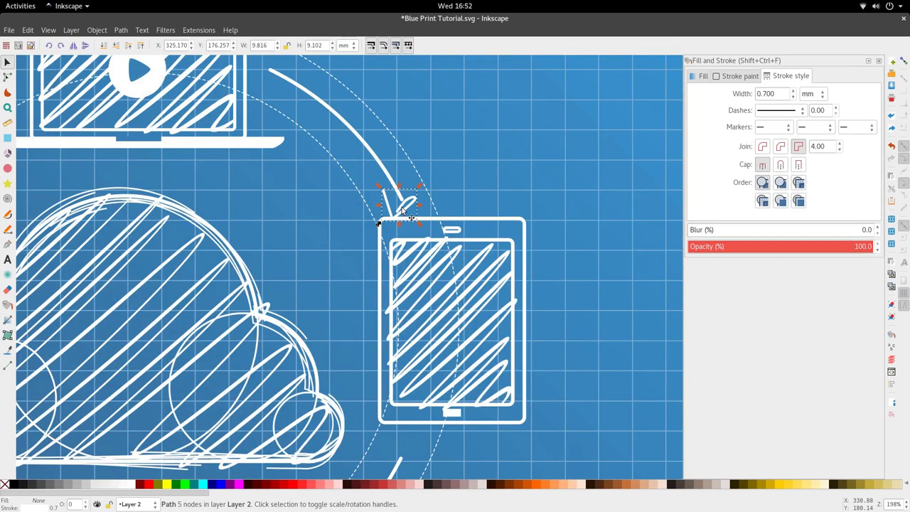
pyautogui.moveTo(403, 211); pyautogui.dragTo(279, 89)
pyautogui.press('Escape')
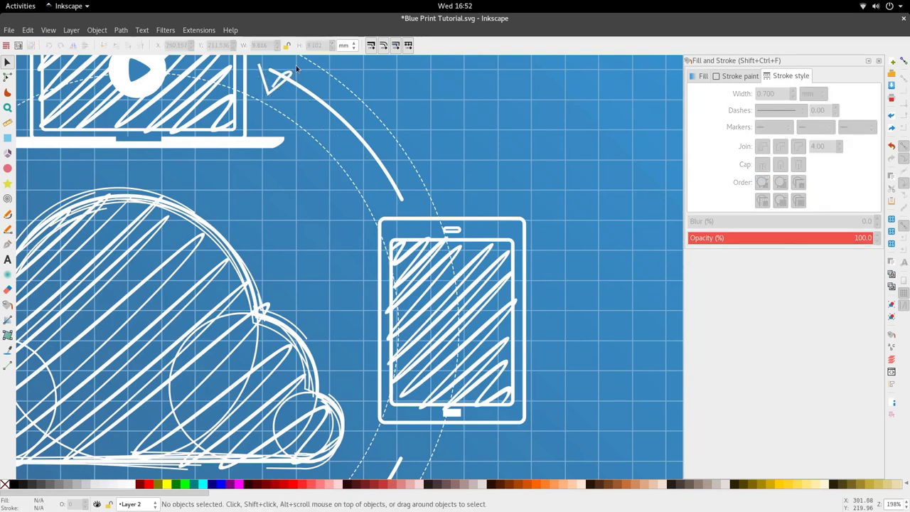
# Rotate the hand-drawn arrowhead at the laptop end of the arc slightly so it lines up with the arc
pyautogui.click(279, 89)
pyautogui.scroll(3, 289, 112)
pyautogui.click(288, 175)
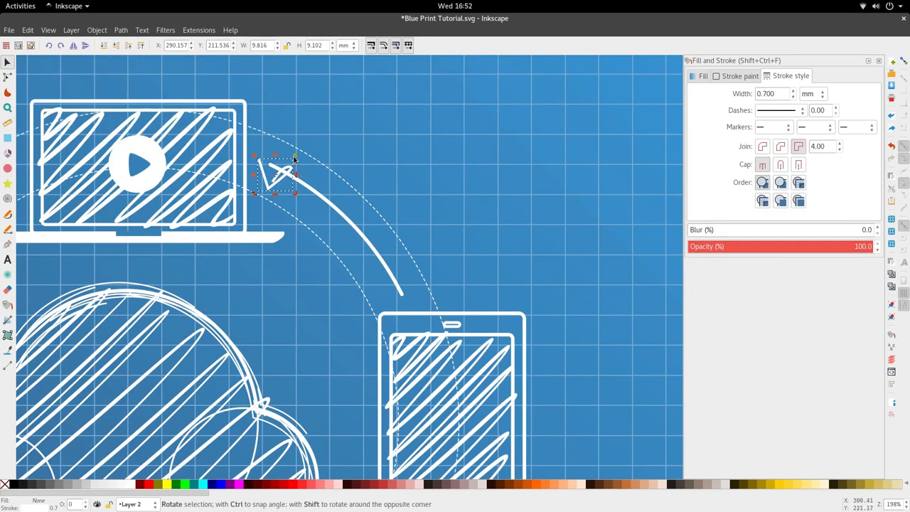
pyautogui.moveTo(296, 155); pyautogui.dragTo(273, 200)
# Paste a copy of the arrowhead at the tablet end of the bottom arc and rotate it to follow the arc
pyautogui.keyDown('ctrl'); pyautogui.scroll(-4, 323, 182); pyautogui.keyUp('ctrl')
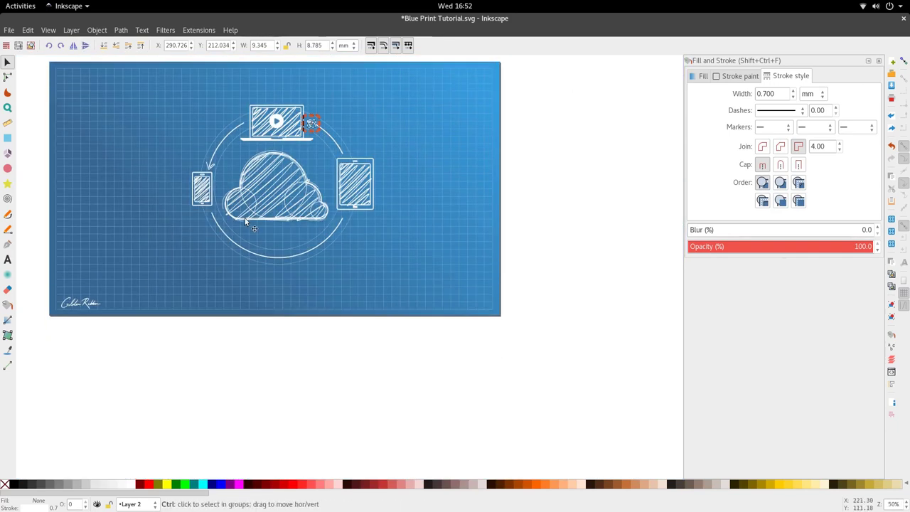
pyautogui.keyDown('ctrl'); pyautogui.scroll(4, 382, 223); pyautogui.keyUp('ctrl')
pyautogui.keyDown('ctrl'); pyautogui.scroll(-3, 435, 226); pyautogui.keyUp('ctrl')
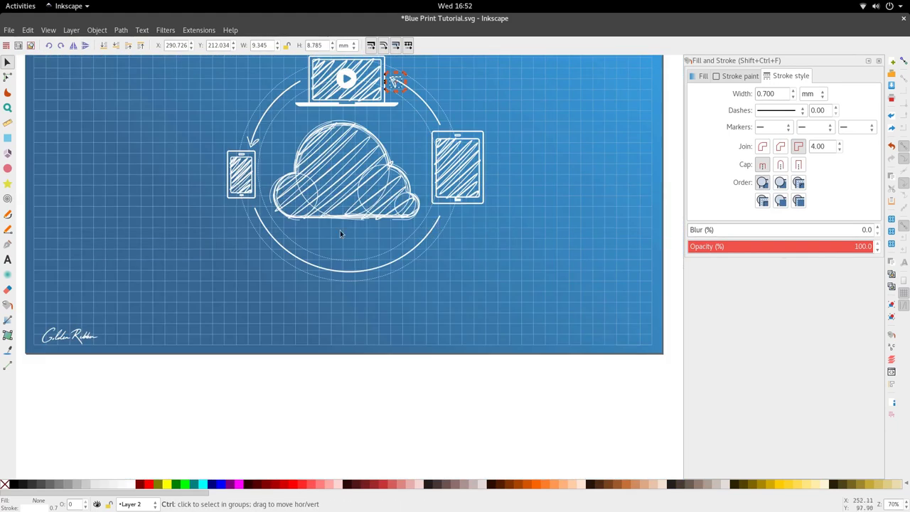
pyautogui.keyDown('ctrl'); pyautogui.scroll(2, 433, 219); pyautogui.keyUp('ctrl')
pyautogui.hotkey('ctrl', 'v')
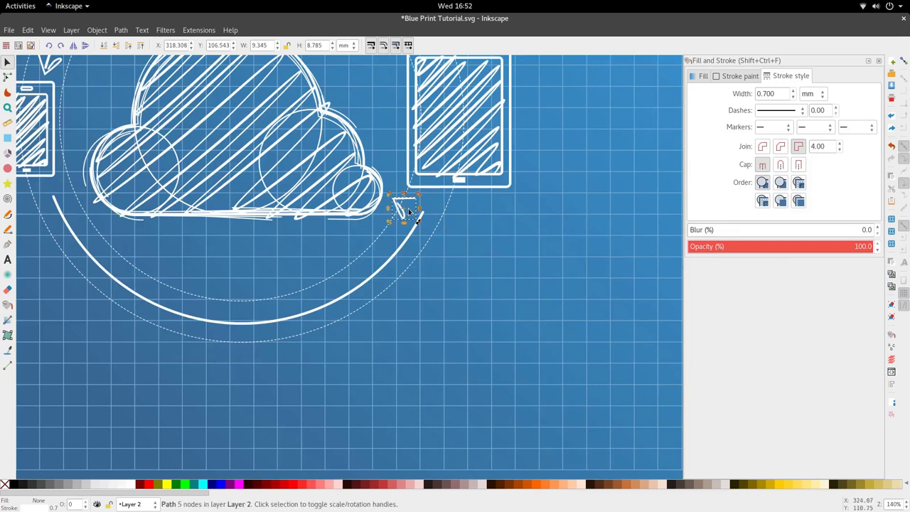
pyautogui.moveTo(413, 205)
pyautogui.mouseDown()
pyautogui.moveTo(437, 207)
pyautogui.moveTo(438, 226)
pyautogui.moveTo(424, 211)
pyautogui.mouseUp()
pyautogui.click(438, 206)
pyautogui.keyDown('ctrl'); pyautogui.scroll(-3, 427, 209); pyautogui.keyUp('ctrl')
pyautogui.scroll(3, 425, 208)
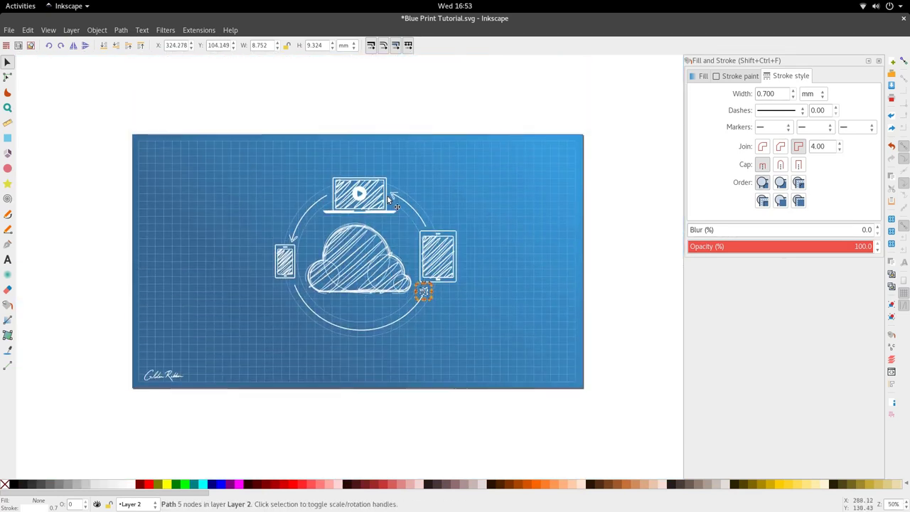
# Draw a rounded upright rectangle about 26 by 29 mm over the laptop's left edge as a document page
pyautogui.click(7, 138)
pyautogui.scroll(1, 416, 258)
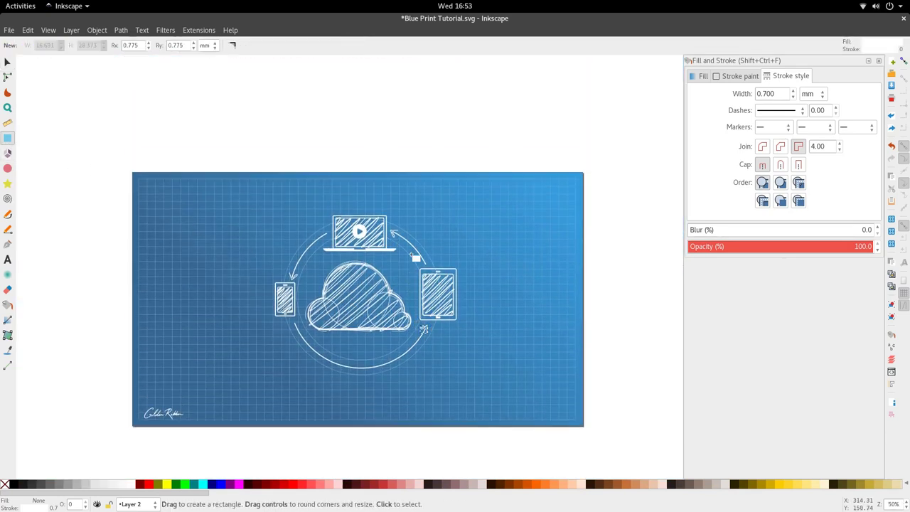
pyautogui.keyDown('ctrl'); pyautogui.scroll(1, 334, 249); pyautogui.keyUp('ctrl')
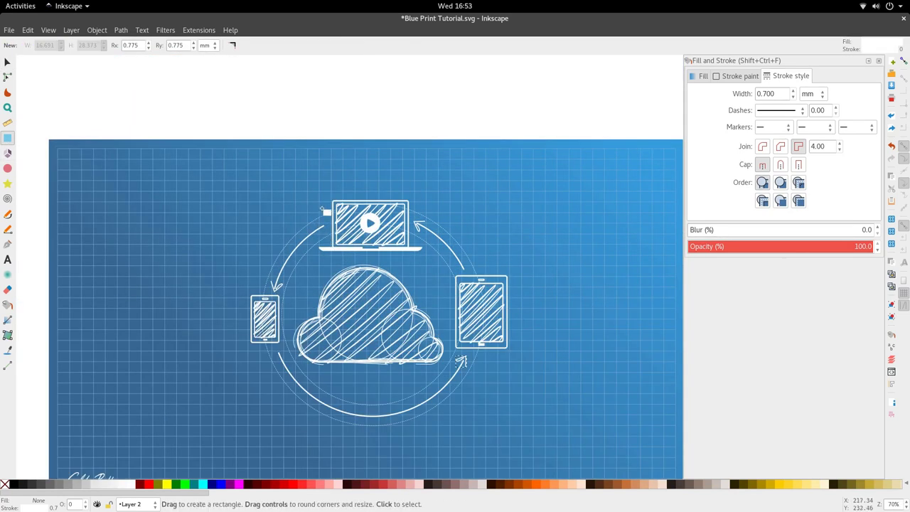
pyautogui.moveTo(322, 211); pyautogui.dragTo(344, 231)
# Fill the page rectangle with the blue sampled from the background and set its stroke width to 1 mm
pyautogui.keyDown('ctrl'); pyautogui.scroll(3, 346, 229); pyautogui.keyUp('ctrl')
pyautogui.press('s')
pyautogui.press('d')
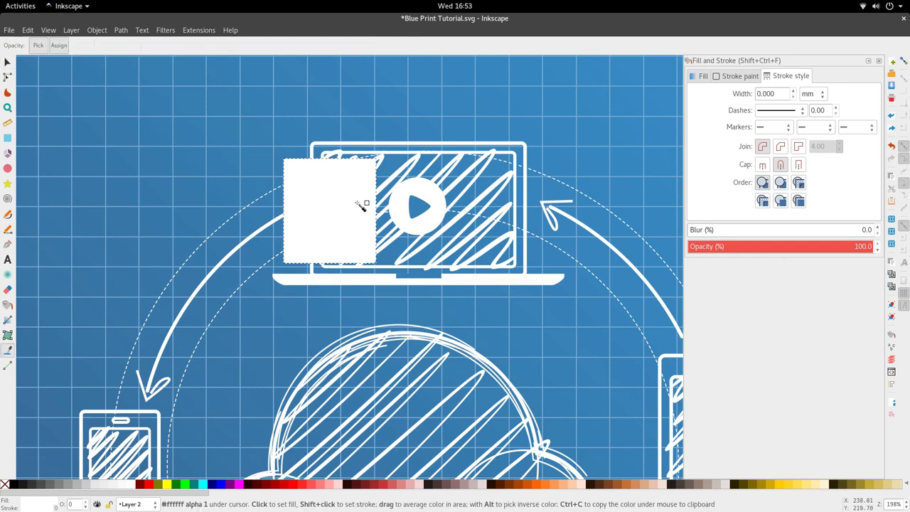
pyautogui.click(362, 151)
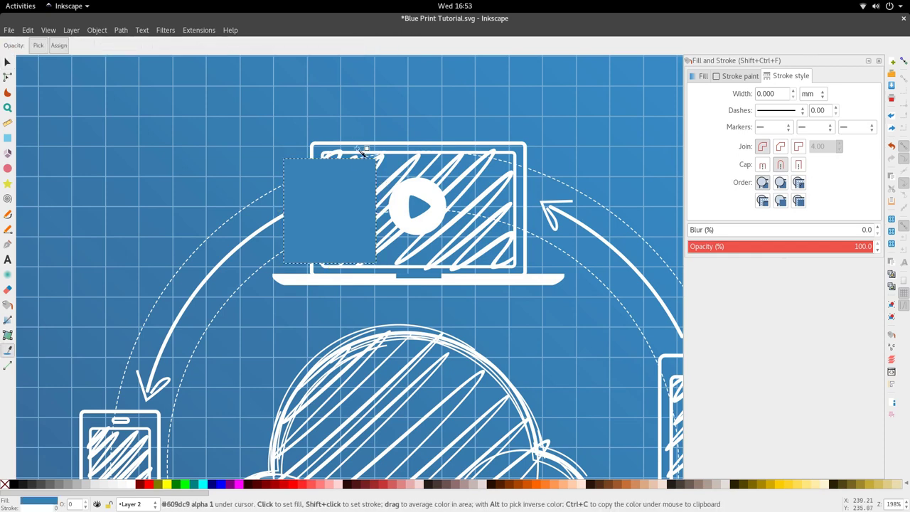
pyautogui.press('s')
pyautogui.keyDown('ctrl'); pyautogui.scroll(-2, 358, 189); pyautogui.keyUp('ctrl')
pyautogui.moveTo(781, 97); pyautogui.dragTo(745, 94)
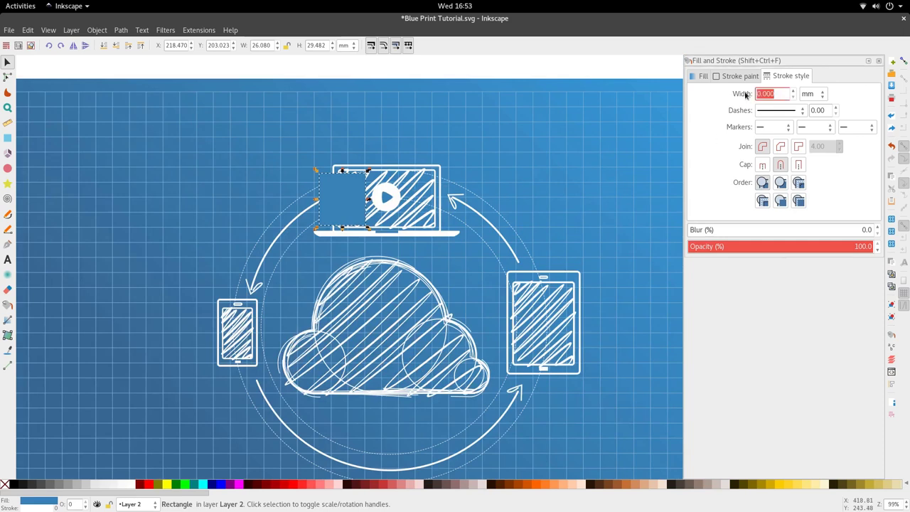
pyautogui.press('Return')
# Draw a straight 45-degree line about 15 mm wide and high across the page's upper-right corner
pyautogui.keyDown('ctrl'); pyautogui.scroll(4, 384, 191); pyautogui.keyUp('ctrl')
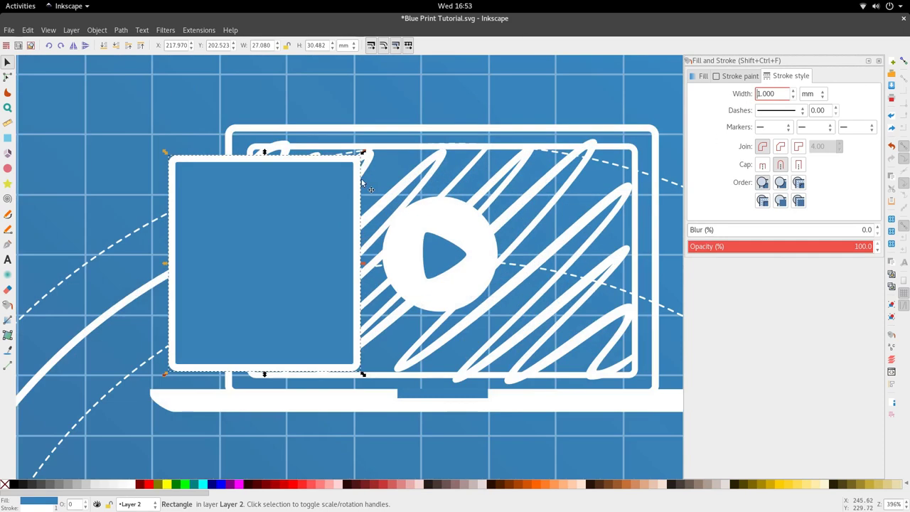
pyautogui.press('p')
pyautogui.click(288, 133)
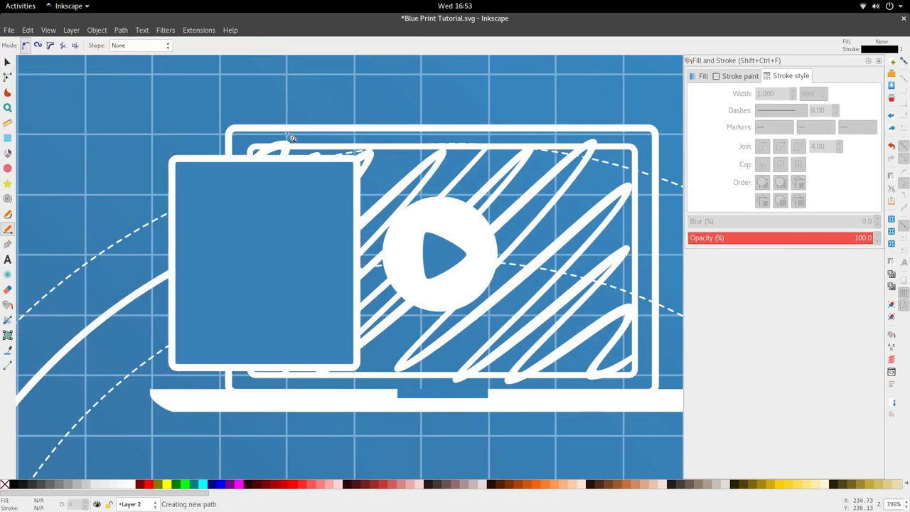
pyautogui.click(389, 238)
pyautogui.press('s')
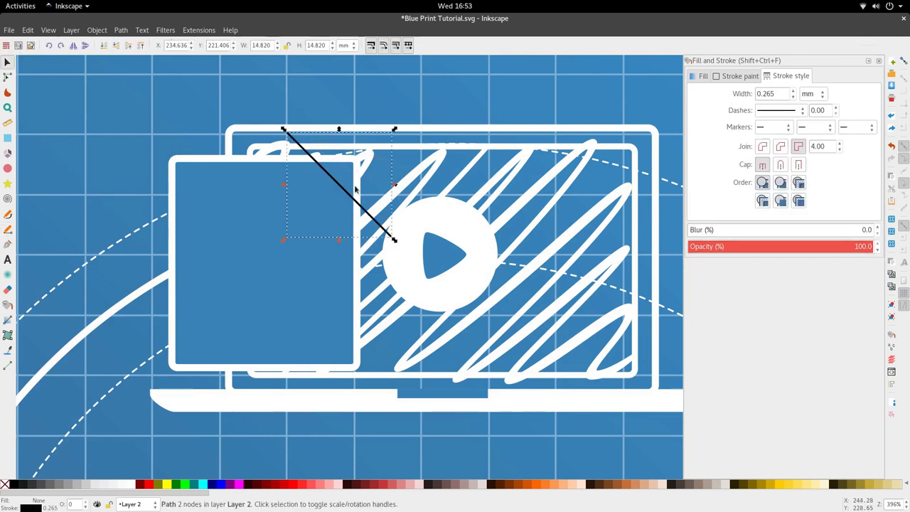
# Select the page together with the diagonal line and split the page along it with the Division path operation
pyautogui.press('n')
pyautogui.keyDown('shift'); pyautogui.click(355, 197); pyautogui.keyUp('shift')
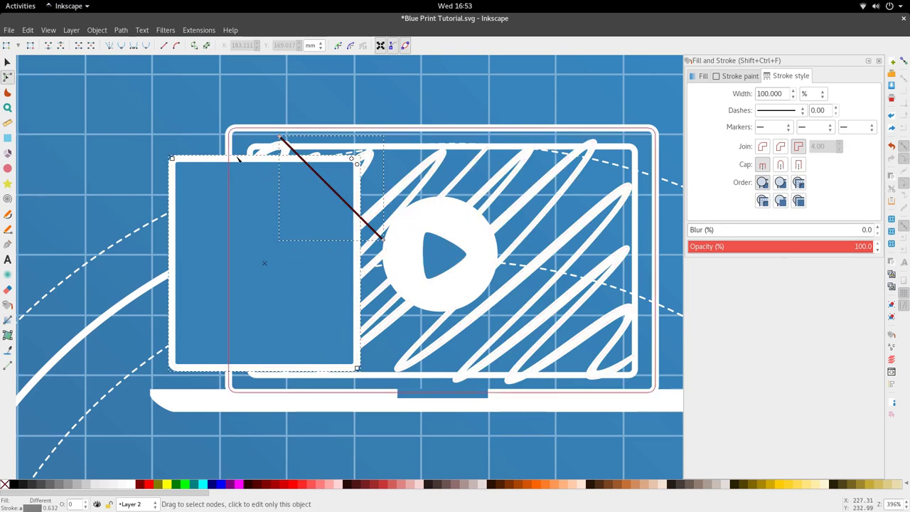
pyautogui.keyDown('shift'); pyautogui.click(250, 207); pyautogui.keyUp('shift')
pyautogui.keyDown('shift'); pyautogui.click(251, 207); pyautogui.keyUp('shift')
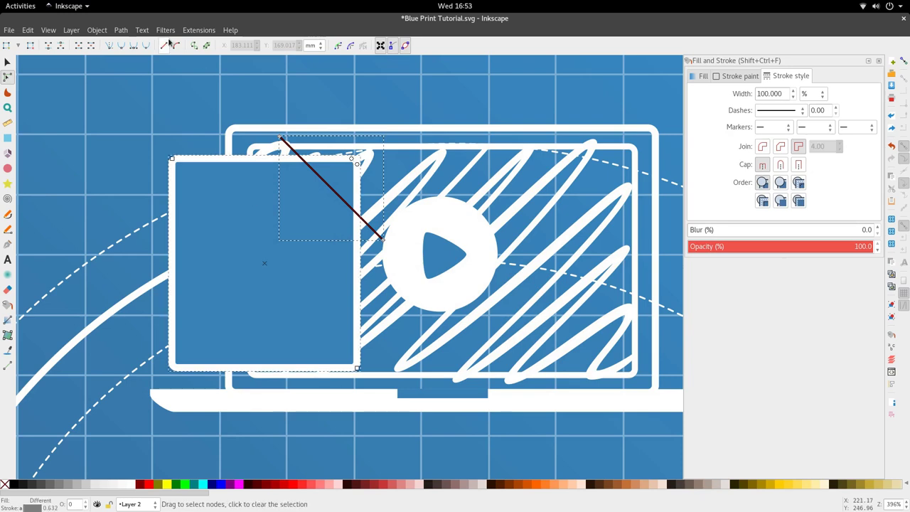
pyautogui.click(142, 30)
pyautogui.moveTo(121, 30)
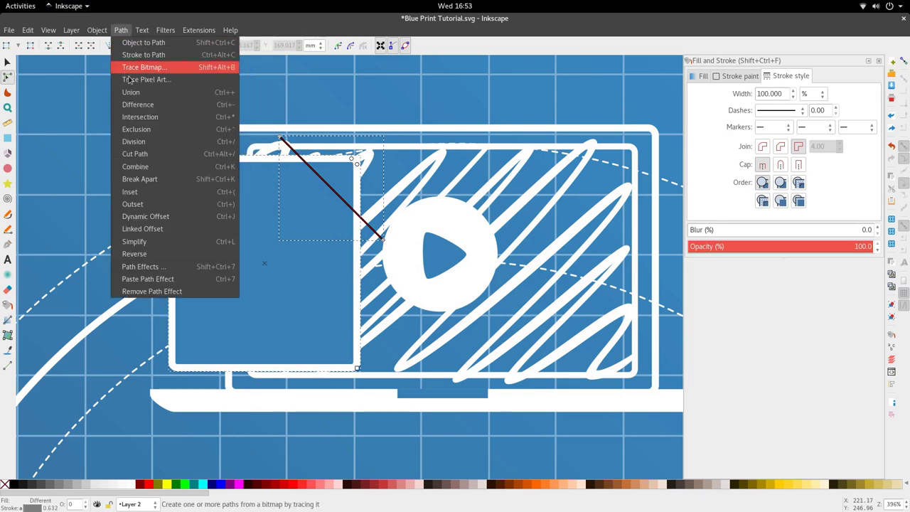
pyautogui.click(152, 141)
pyautogui.click(274, 119)
# Flip the cut-off corner triangle horizontally and vertically and fit it against the diagonal cut as a folded corner
pyautogui.press('s')
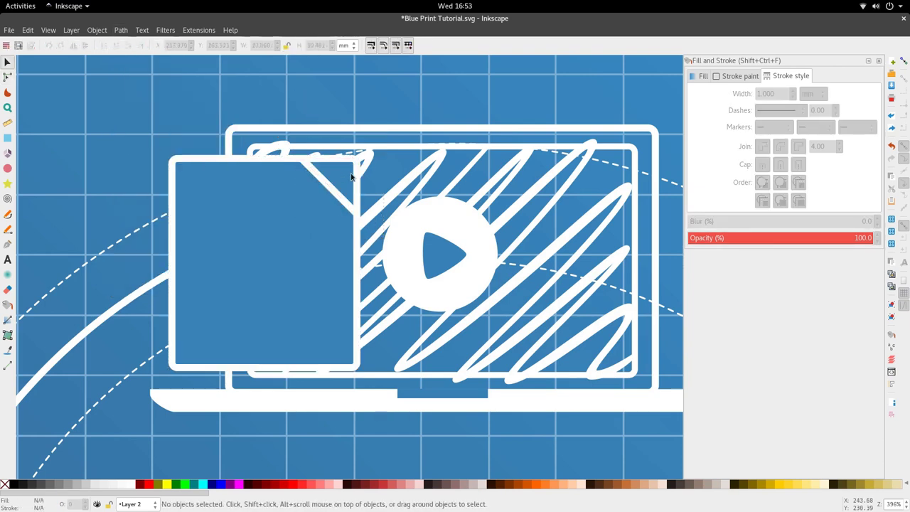
pyautogui.click(349, 177)
pyautogui.moveTo(349, 177); pyautogui.dragTo(317, 209)
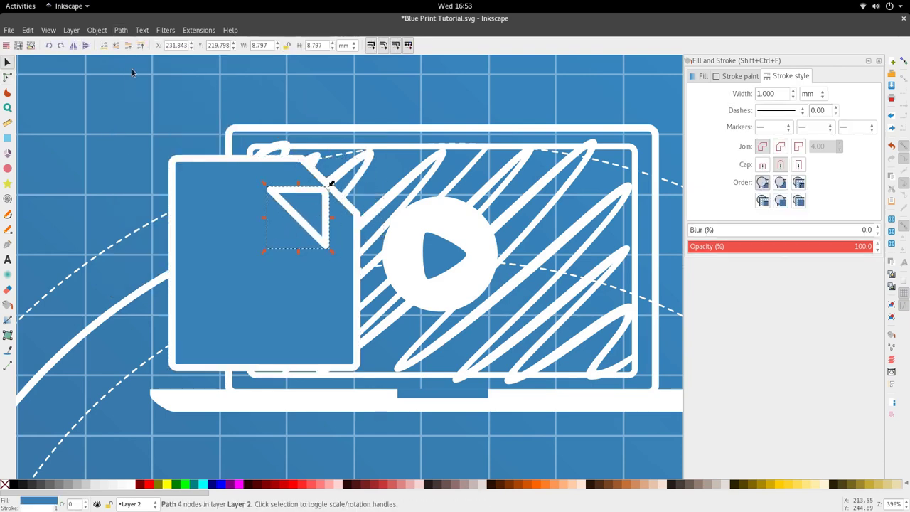
pyautogui.click(85, 46)
pyautogui.click(74, 45)
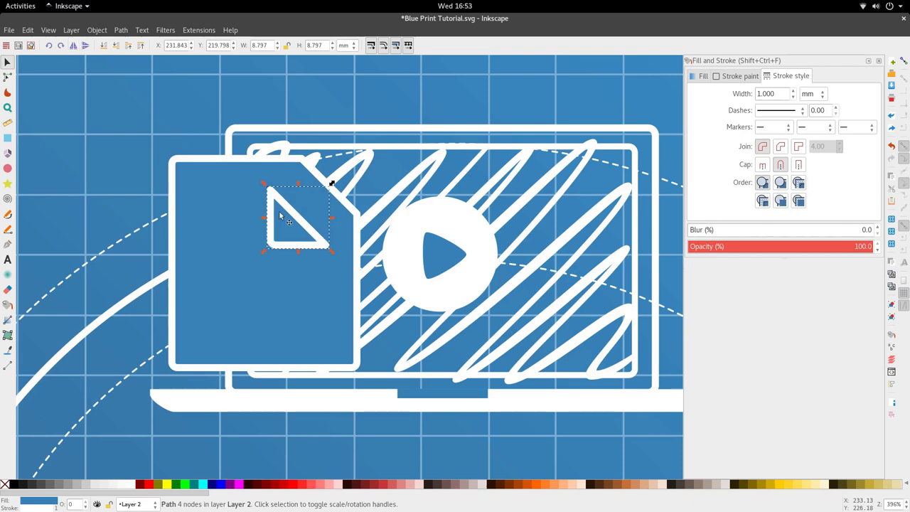
pyautogui.moveTo(293, 245); pyautogui.dragTo(327, 215)
pyautogui.scroll(-3, 327, 215)
pyautogui.scroll(1, 308, 223)
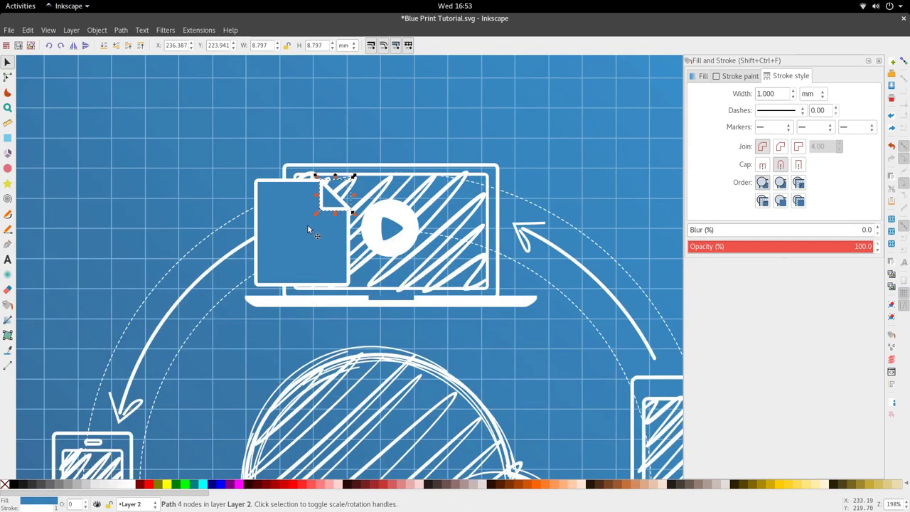
# Narrow the page to about 24 mm by moving its left-edge nodes inward, and scale page and fold down together
pyautogui.click(312, 237)
pyautogui.press('n')
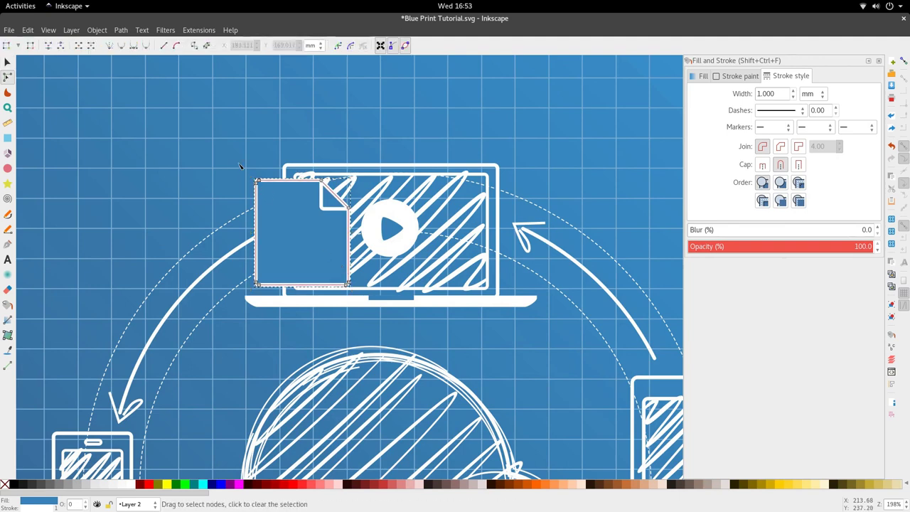
pyautogui.moveTo(240, 166); pyautogui.dragTo(273, 285)
pyautogui.press('s')
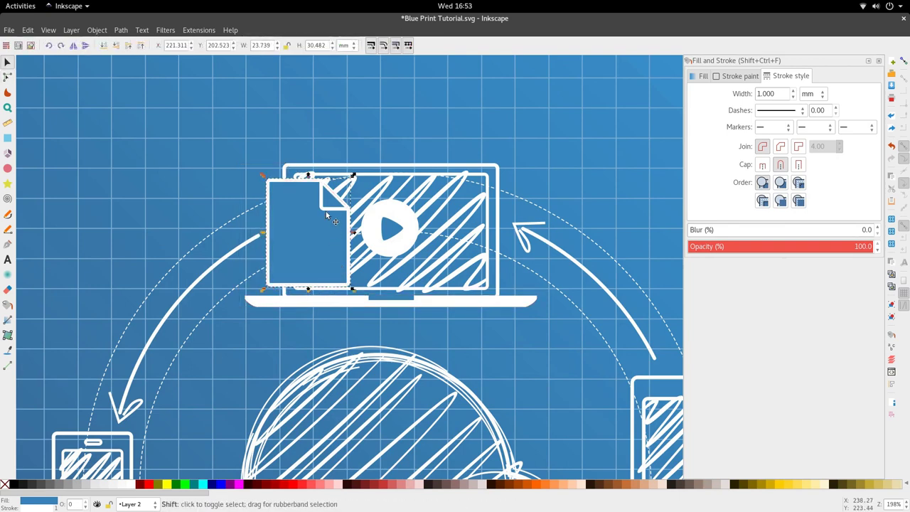
pyautogui.moveTo(356, 295); pyautogui.dragTo(326, 276)
pyautogui.click(322, 299)
# Draw a short horizontal line in the upper part of the page as its first line of text
pyautogui.scroll(1, 290, 221)
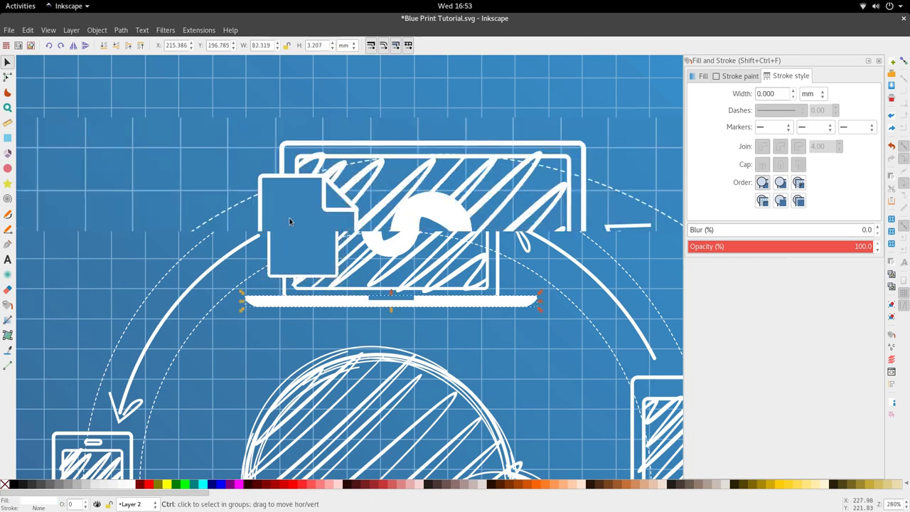
pyautogui.scroll(2, 289, 221)
pyautogui.press('b')
pyautogui.click(258, 216)
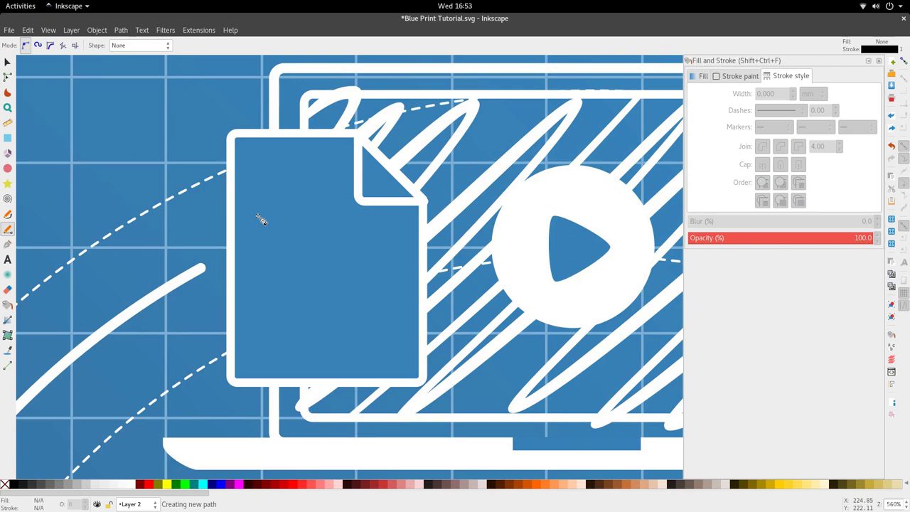
pyautogui.keyDown('ctrl'); pyautogui.click(335, 220); pyautogui.keyUp('ctrl')
pyautogui.press('Return')
pyautogui.press('s')
# Duplicate the line, lengthen the copy to nearly the page's width, and repeat it down the page for nine text lines
pyautogui.hotkey('ctrl', 'd')
pyautogui.moveTo(312, 217); pyautogui.dragTo(382, 343)
pyautogui.press('n')
pyautogui.press('s')
pyautogui.hotkey('ctrl', 'd')
pyautogui.hotkey('ctrl', 'd')
pyautogui.hotkey('ctrl', 'd')
pyautogui.hotkey('ctrl', 'd')
pyautogui.hotkey('ctrl', 'd')
pyautogui.hotkey('ctrl', 'd')
pyautogui.press('-')
# Select all nine text lines and set their stroke width to 0.9 mm
pyautogui.moveTo(307, 243); pyautogui.dragTo(384, 342)
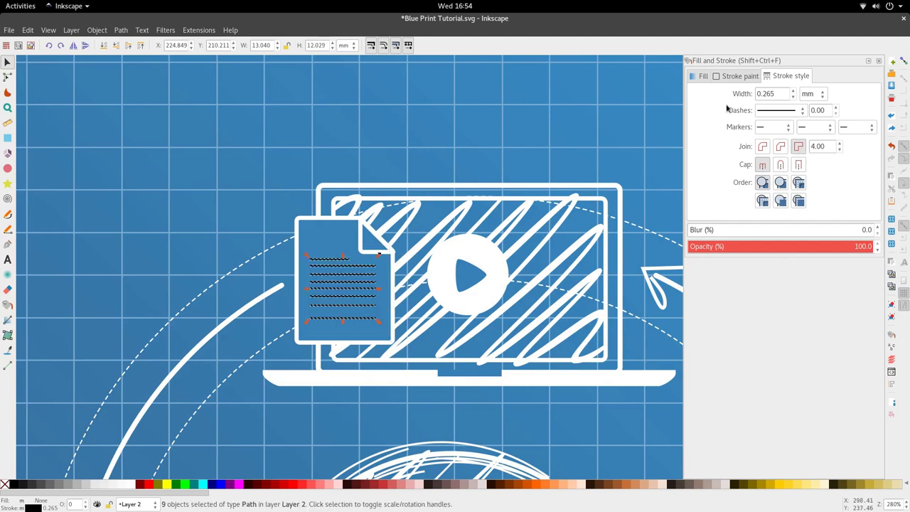
pyautogui.hotkey('ctrl', 'shift', 'a')
pyautogui.hotkey('ctrl', 'shift', 's')
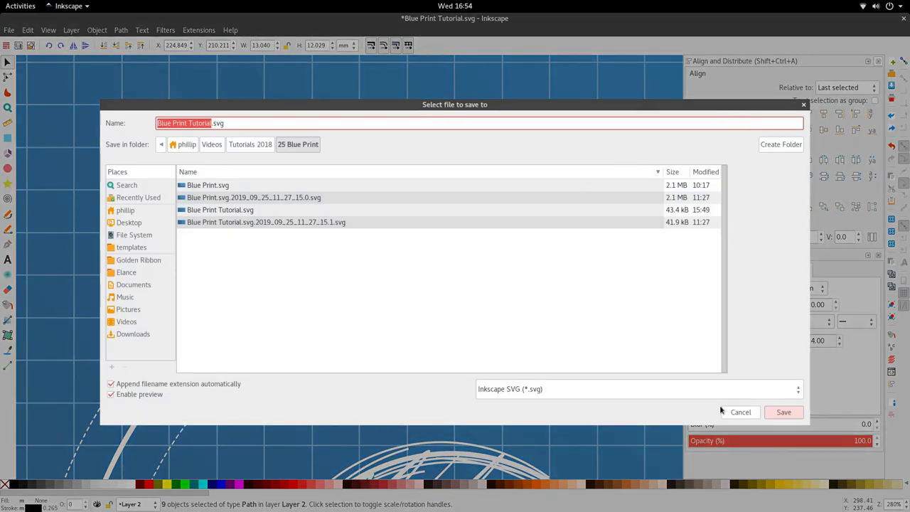
pyautogui.click(739, 412)
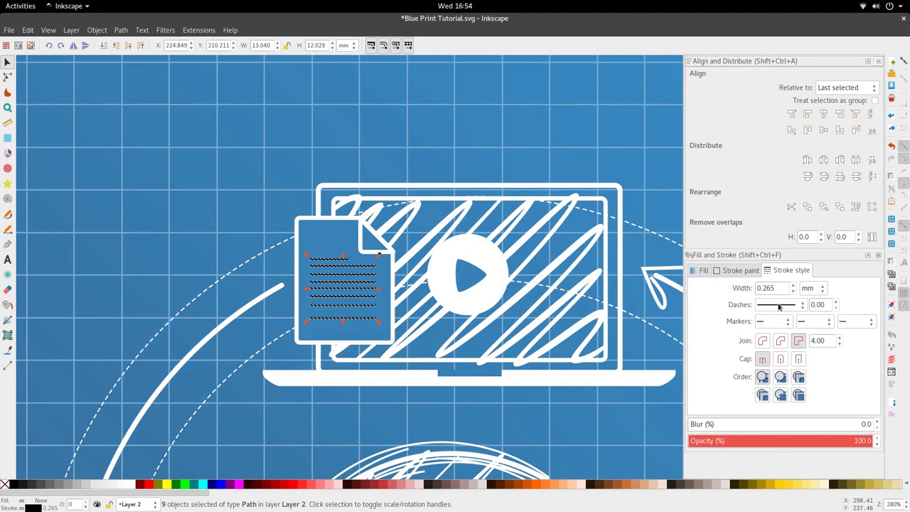
pyautogui.moveTo(780, 286); pyautogui.dragTo(748, 285)
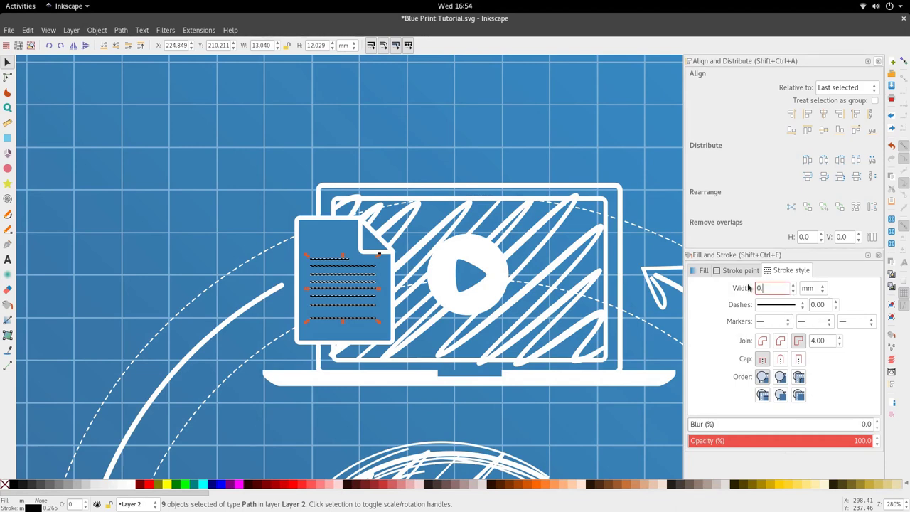
pyautogui.write('0.9')
pyautogui.press('Return')
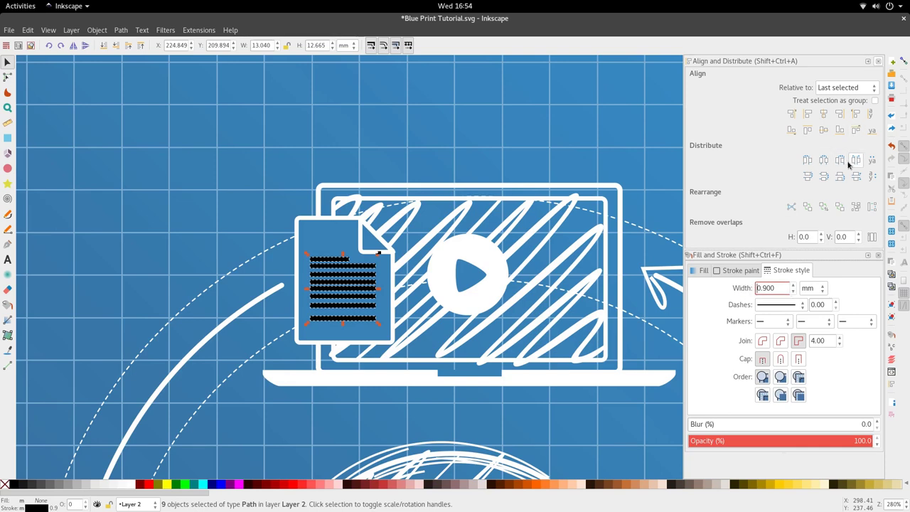
# Distribute the nine text lines vertically with equal gaps between them
pyautogui.click(96, 30)
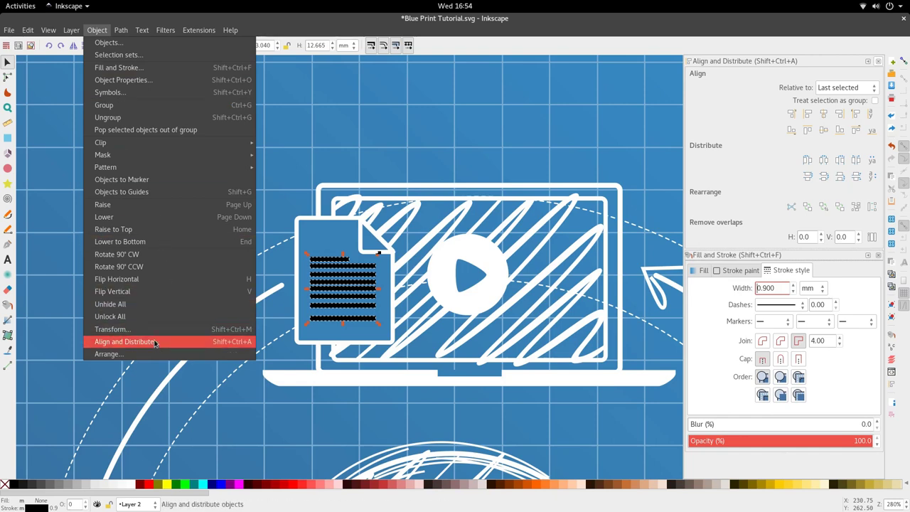
pyautogui.click(787, 148)
pyautogui.click(856, 178)
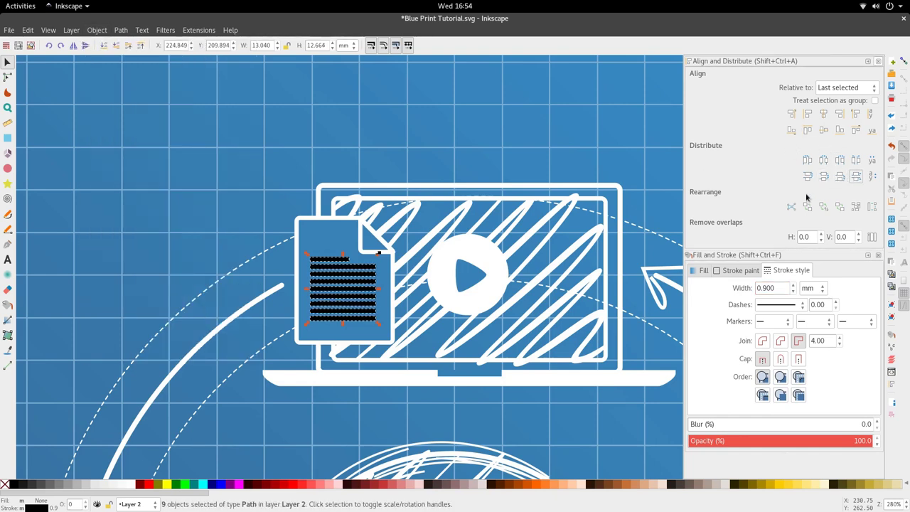
# Move two of the text lines off the page and distribute the remaining seven vertically with equal gaps
pyautogui.click(359, 307)
pyautogui.moveTo(369, 295); pyautogui.dragTo(237, 289)
pyautogui.click(341, 310)
pyautogui.moveTo(304, 246); pyautogui.dragTo(399, 346)
pyautogui.click(856, 178)
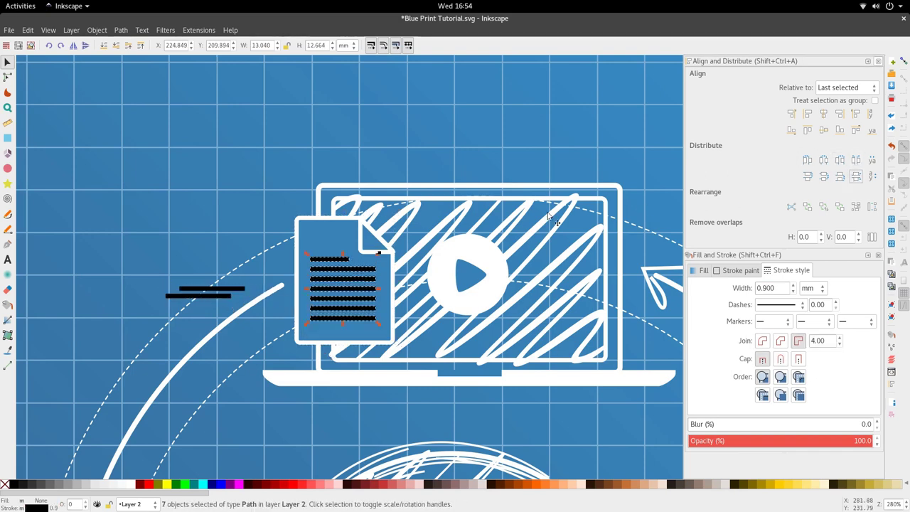
# Sample the page outline's white as the stroke colour of the seven text lines
pyautogui.scroll(-3, 368, 229)
pyautogui.scroll(4, 370, 232)
pyautogui.press('d')
pyautogui.keyDown('shift'); pyautogui.click(369, 233); pyautogui.keyUp('shift')
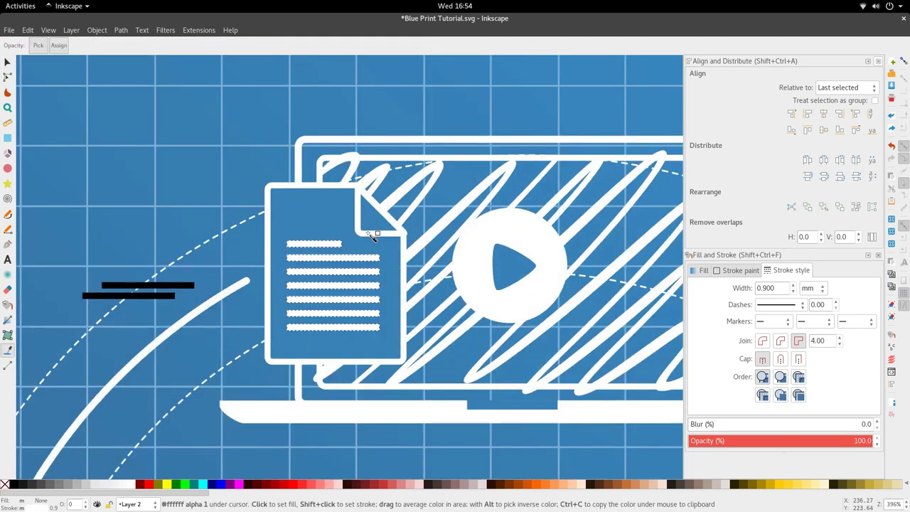
pyautogui.press('s')
pyautogui.scroll(-2, 394, 213)
pyautogui.click(374, 329)
# Delete the two leftover black lines beside the page
pyautogui.scroll(-2, 359, 250)
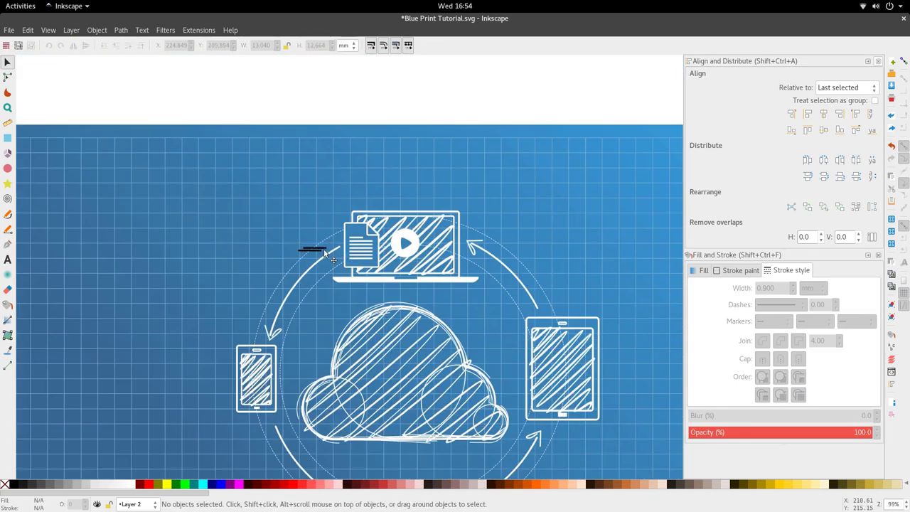
pyautogui.click(313, 248)
pyautogui.keyDown('shift'); pyautogui.click(313, 251); pyautogui.keyUp('shift')
pyautogui.press('Delete')
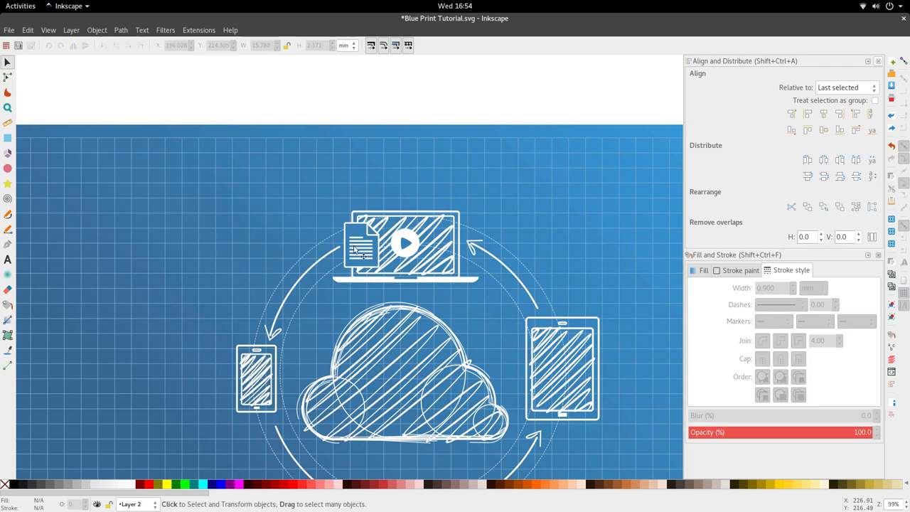
# Draw a circle with a radius of about 18 mm overlapping the right side of the tablet
pyautogui.scroll(-2, 418, 232)
pyautogui.hscroll(3, 427, 238)
pyautogui.scroll(1, 428, 240)
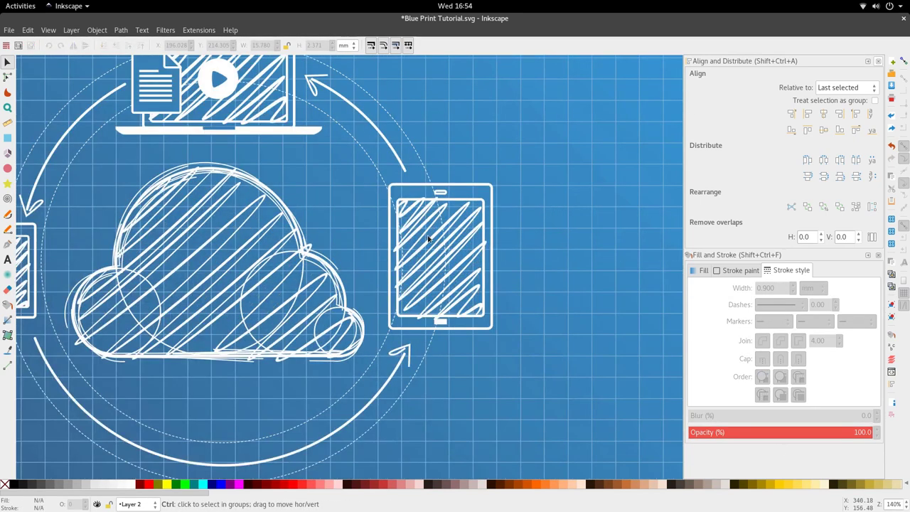
pyautogui.scroll(-1, 428, 239)
pyautogui.hscroll(1, 428, 239)
pyautogui.click(7, 168)
pyautogui.scroll(1, 420, 238)
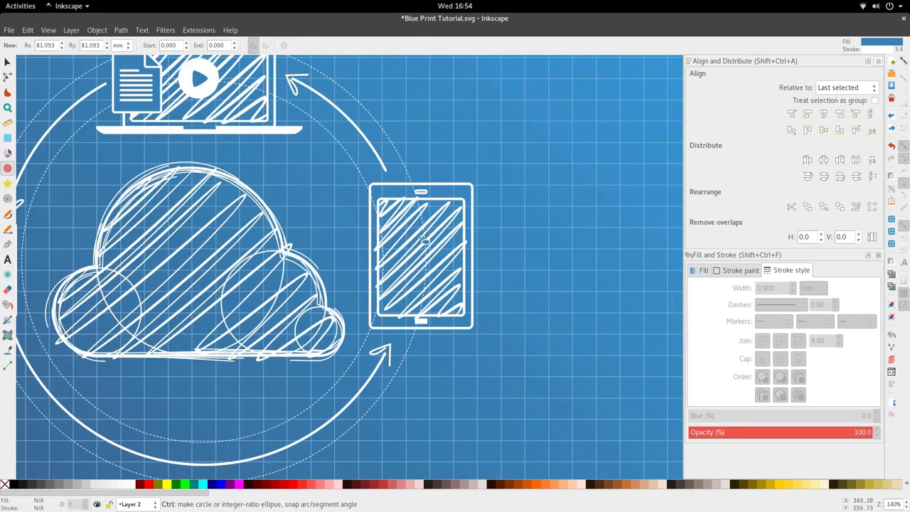
pyautogui.moveTo(425, 241); pyautogui.dragTo(481, 289)
pyautogui.press('s')
pyautogui.press('e')
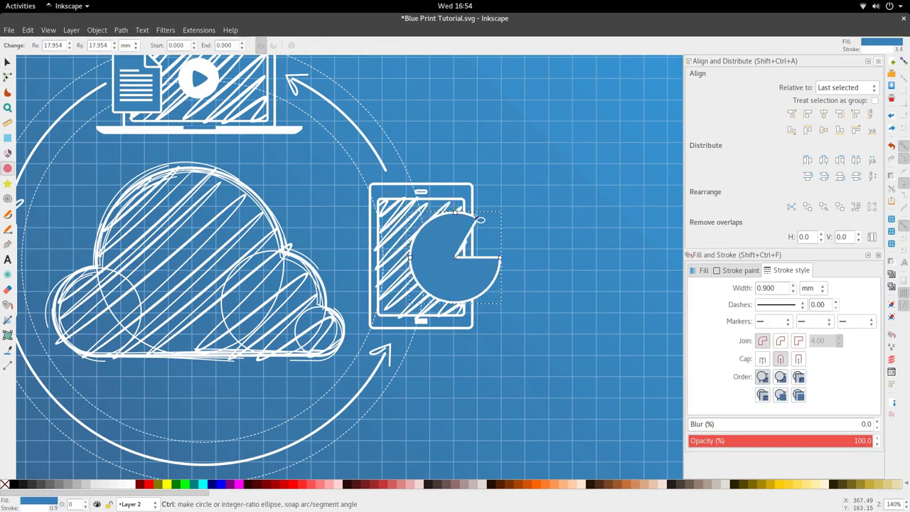
# Reshape the circle into a pie with a slice missing at the upper right, setting its end angle to 285°
pyautogui.moveTo(480, 220); pyautogui.dragTo(392, 165)
pyautogui.scroll(3, 509, 266)
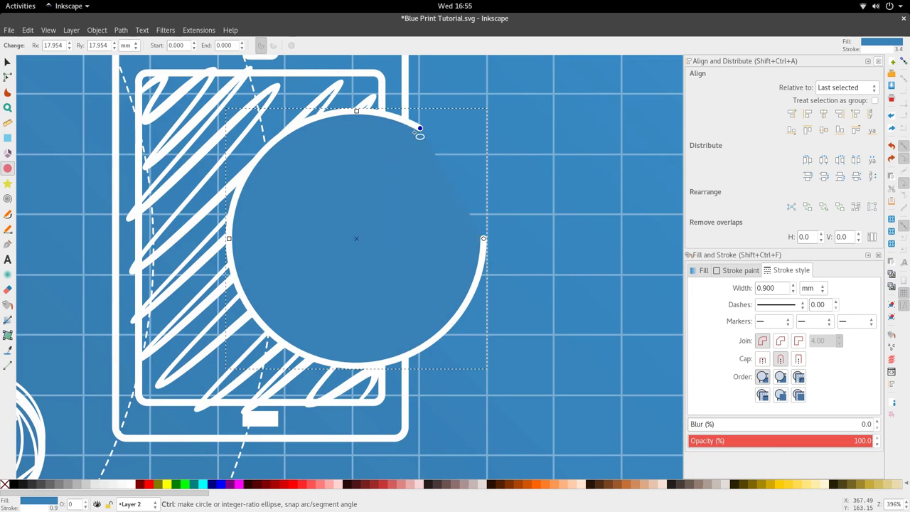
pyautogui.moveTo(415, 131); pyautogui.dragTo(406, 74)
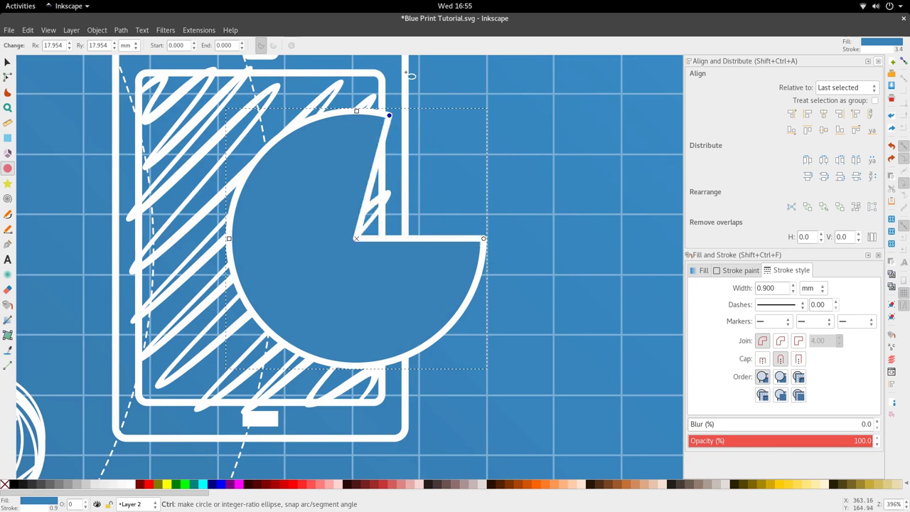
pyautogui.scroll(-3, 408, 175)
pyautogui.press('space')
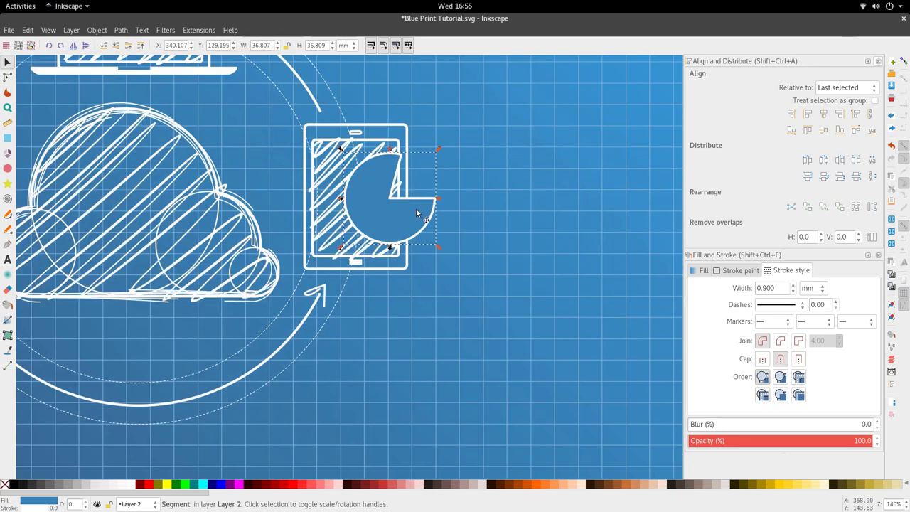
# Create the missing slice as a separate wedge of the same radius, offset slightly up and right of the pie's opening
pyautogui.press('space')
pyautogui.press('space')
pyautogui.press('space')
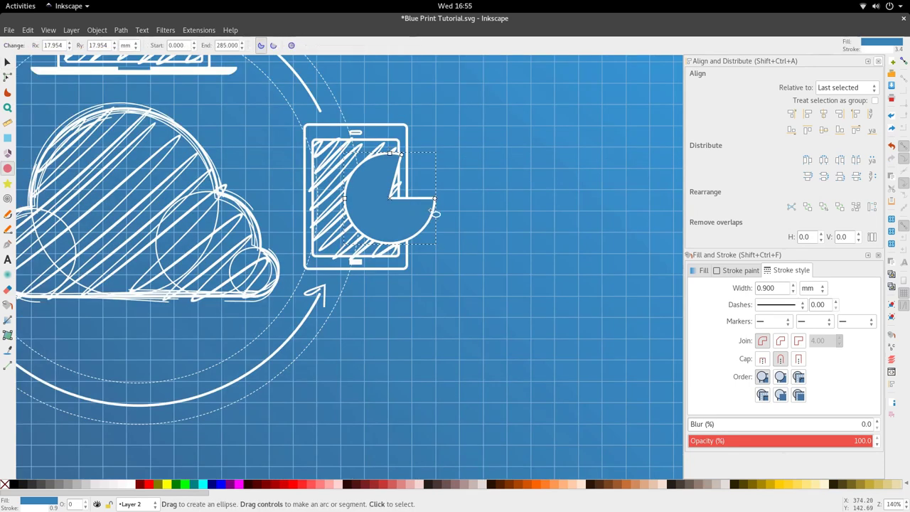
pyautogui.moveTo(434, 198)
pyautogui.mouseDown()
pyautogui.moveTo(433, 218)
pyautogui.moveTo(348, 170)
pyautogui.moveTo(370, 160)
pyautogui.moveTo(441, 160)
pyautogui.moveTo(445, 189)
pyautogui.mouseUp()
pyautogui.press('space')
pyautogui.click(414, 166)
pyautogui.press('space')
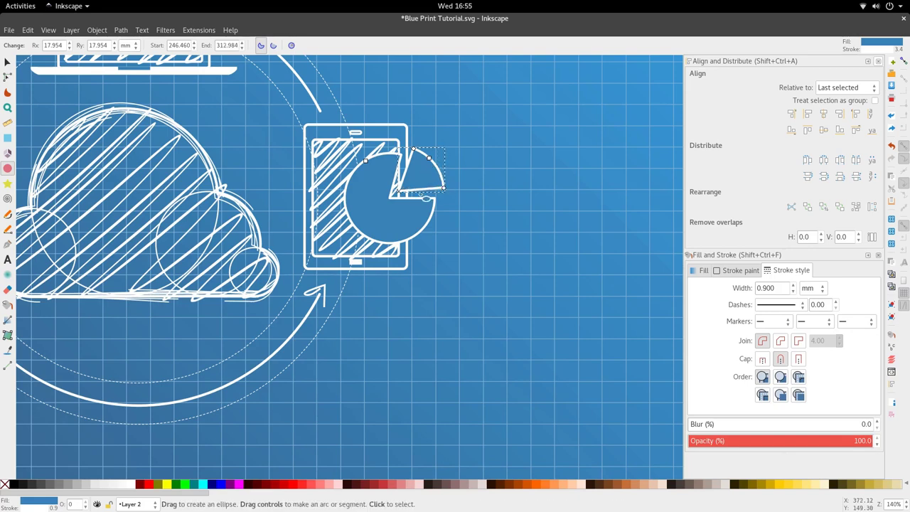
# Fill the separate wedge with white sampled from its own outline
pyautogui.press('d')
pyautogui.click(417, 149)
pyautogui.press('space')
pyautogui.scroll(-2, 407, 193)
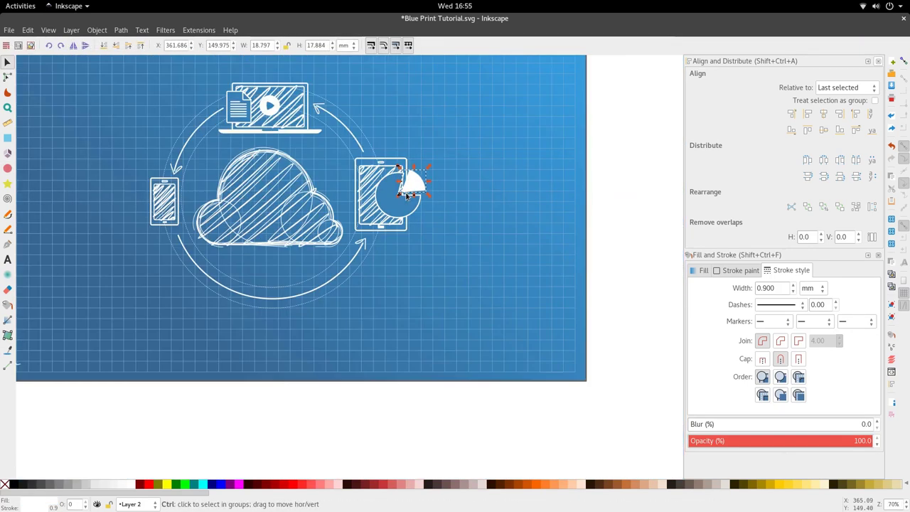
# Scale the pie and its wedge down together to about 34.5 × 33 mm on the tablet
pyautogui.click(359, 258)
pyautogui.scroll(1, 395, 229)
pyautogui.click(396, 212)
pyautogui.scroll(4, 398, 217)
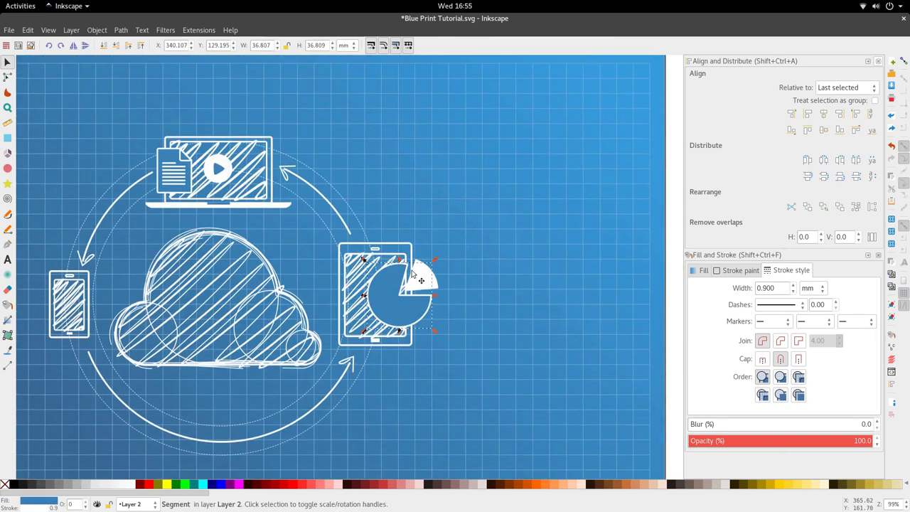
pyautogui.moveTo(435, 331); pyautogui.dragTo(435, 336)
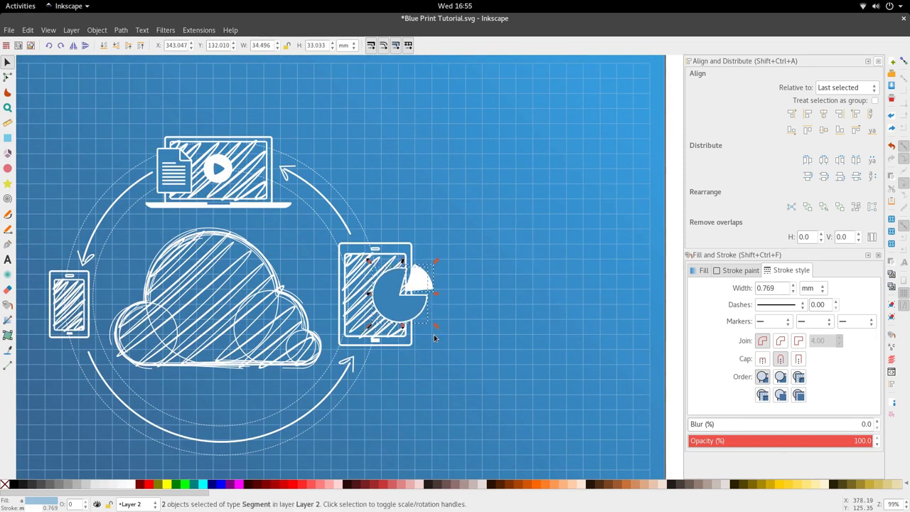
pyautogui.scroll(-1, 431, 327)
pyautogui.click(429, 324)
# Roughen the lower-right outline of the blue pie with the Tweak tool at width 8 and force 23
pyautogui.hscroll(-3, 401, 277)
pyautogui.hscroll(2, 401, 277)
pyautogui.scroll(2, 401, 269)
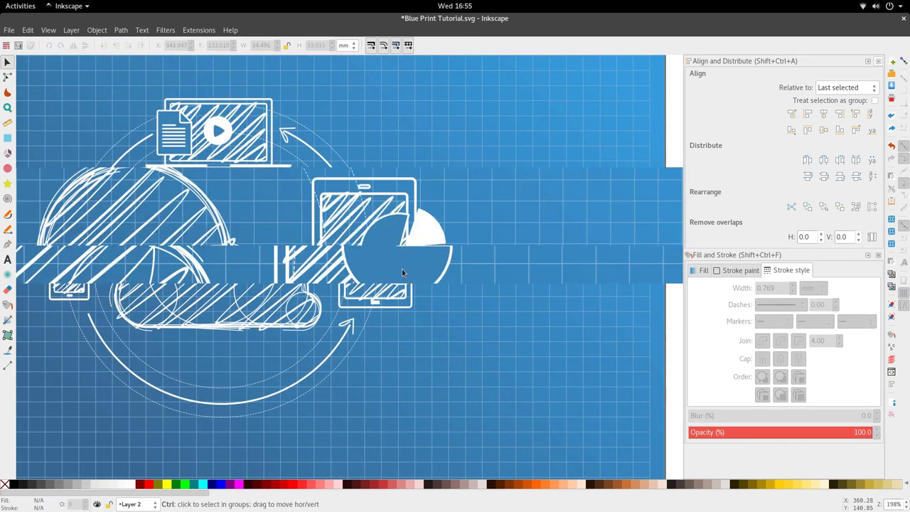
pyautogui.click(412, 263)
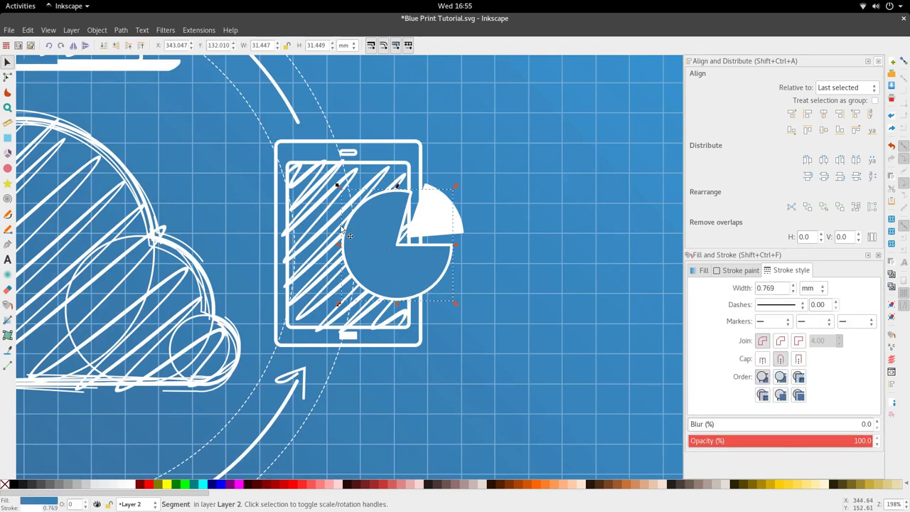
pyautogui.hscroll(-4, 423, 158)
pyautogui.scroll(-1, 310, 173)
pyautogui.hscroll(4, 167, 130)
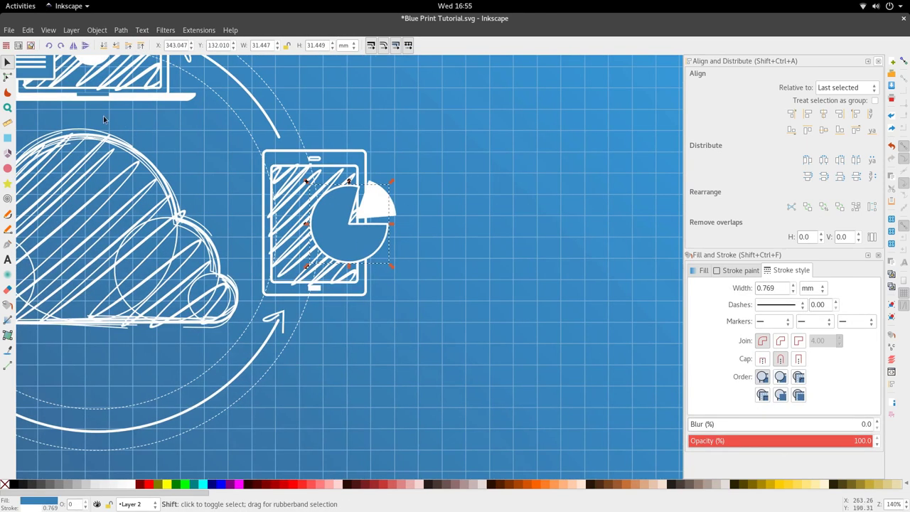
pyautogui.click(7, 93)
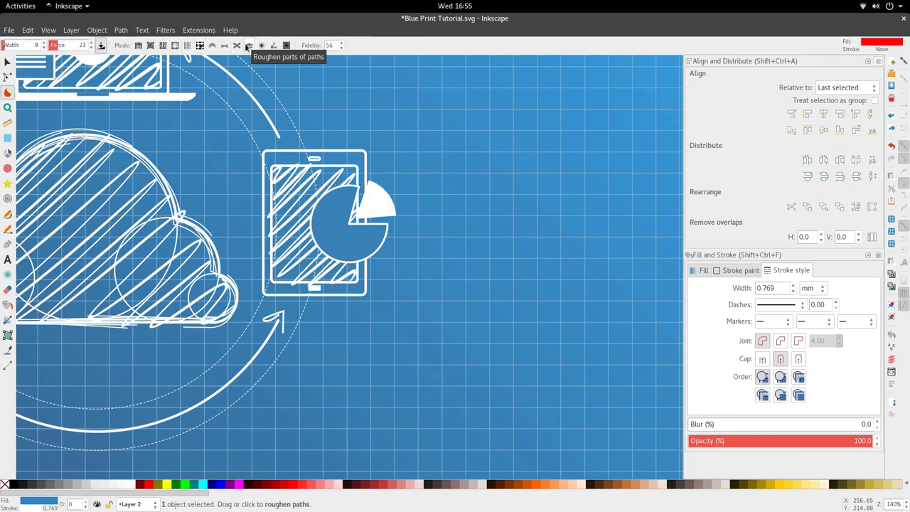
pyautogui.click(224, 45)
pyautogui.scroll(3, 364, 243)
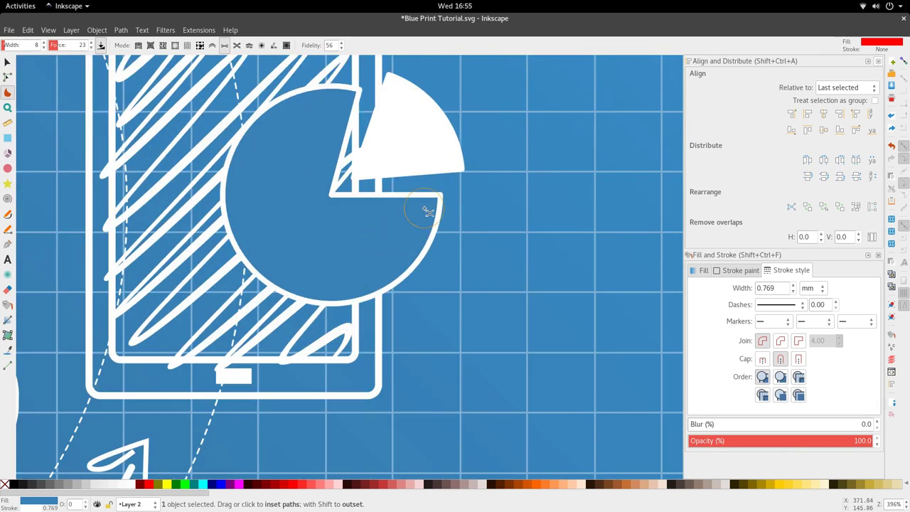
pyautogui.scroll(1, 429, 211)
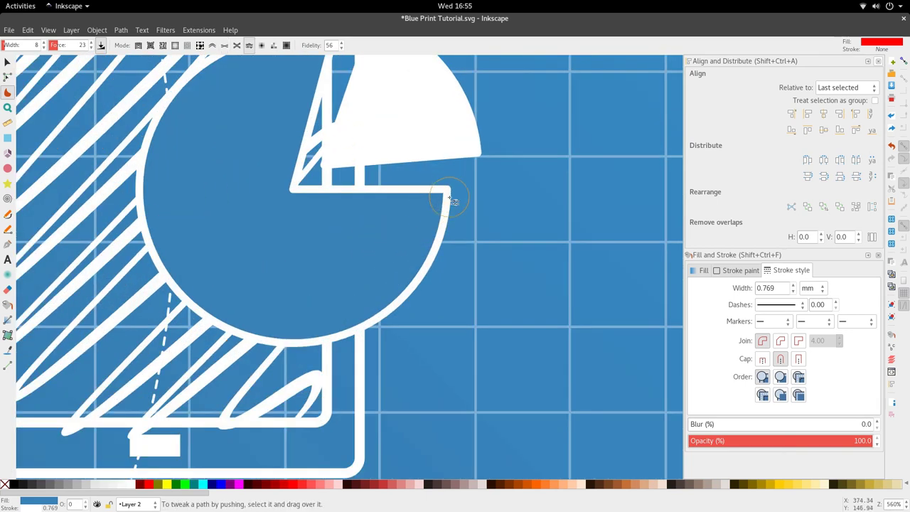
pyautogui.moveTo(453, 201); pyautogui.dragTo(442, 237)
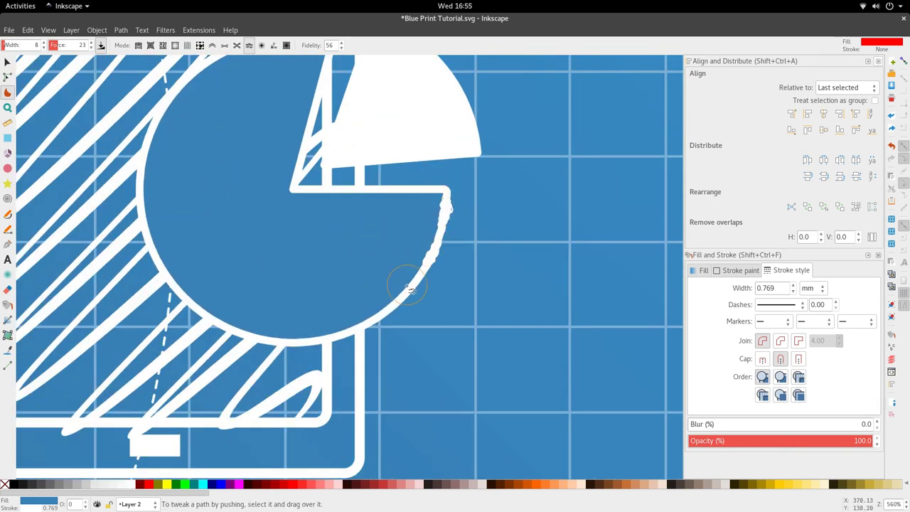
pyautogui.moveTo(366, 315); pyautogui.dragTo(342, 330)
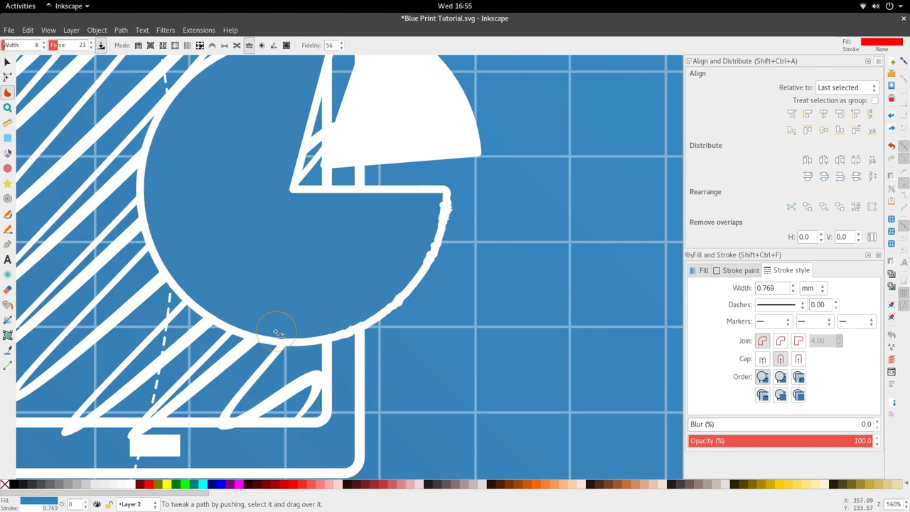
# Undo the stroke that broke the pie's outline, and roughen its left arc, upper arc and horizontal cut edge
pyautogui.moveTo(277, 334)
pyautogui.mouseDown()
pyautogui.moveTo(211, 317)
pyautogui.moveTo(158, 255)
pyautogui.mouseUp()
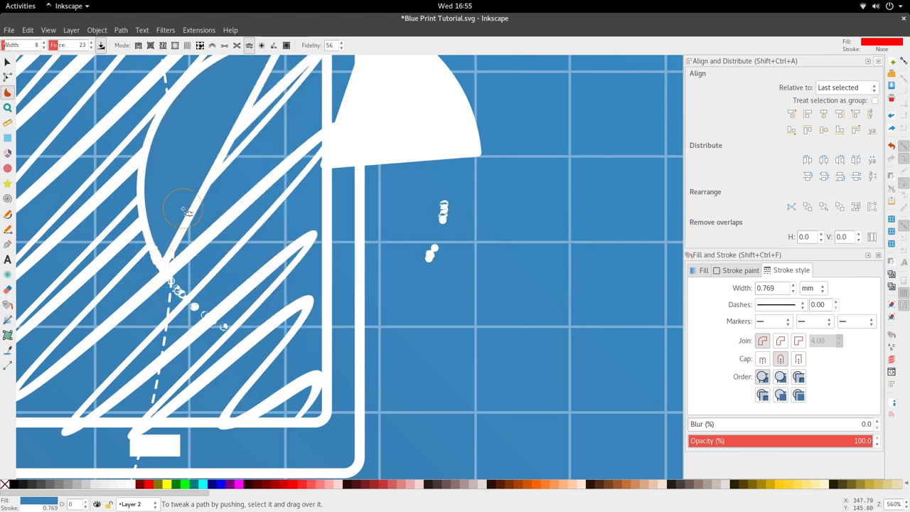
pyautogui.hotkey('ctrl', 'z')
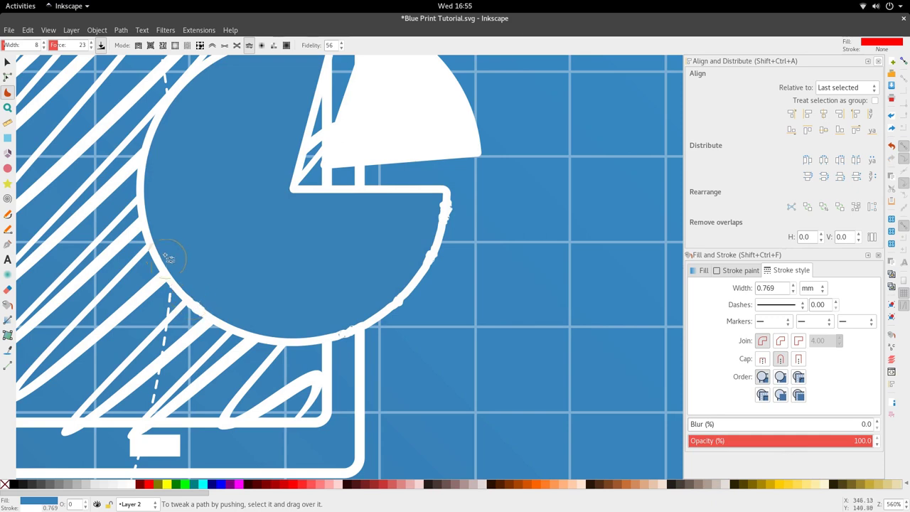
pyautogui.moveTo(168, 258)
pyautogui.mouseDown()
pyautogui.moveTo(142, 202)
pyautogui.moveTo(158, 149)
pyautogui.mouseUp()
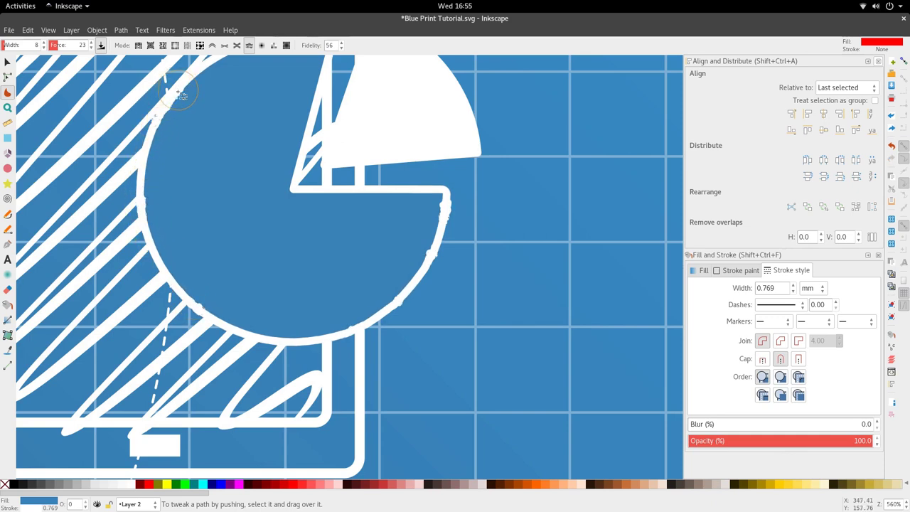
pyautogui.moveTo(443, 197); pyautogui.dragTo(329, 193)
pyautogui.scroll(3, 329, 155)
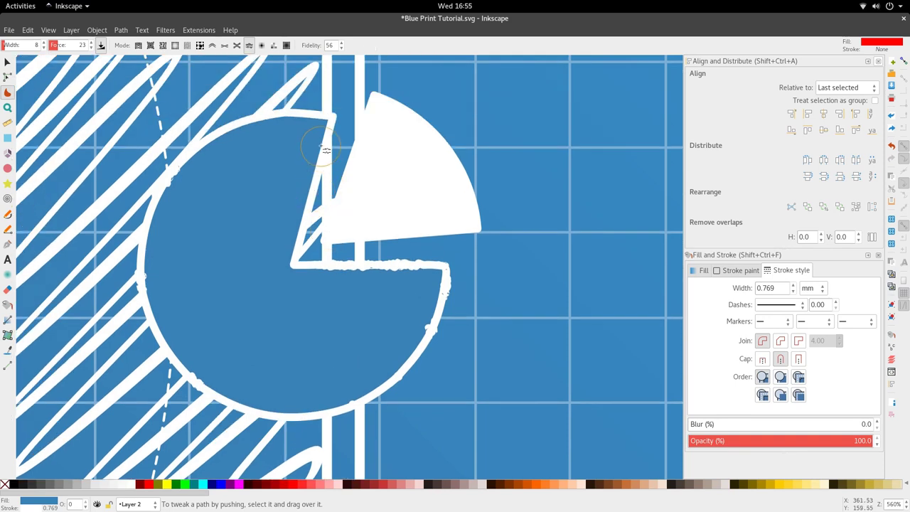
pyautogui.keyDown('ctrl'); pyautogui.scroll(-1, 433, 219); pyautogui.keyUp('ctrl')
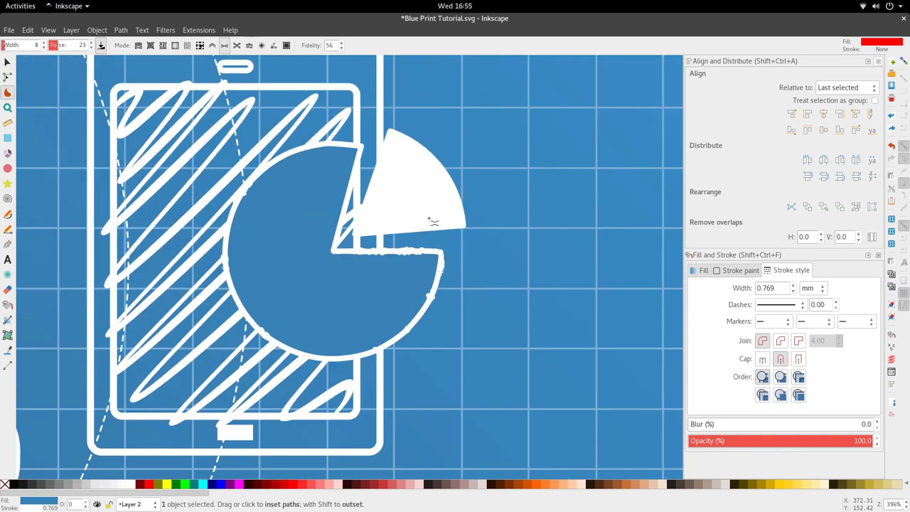
pyautogui.keyDown('ctrl'); pyautogui.scroll(1, 362, 174); pyautogui.keyUp('ctrl')
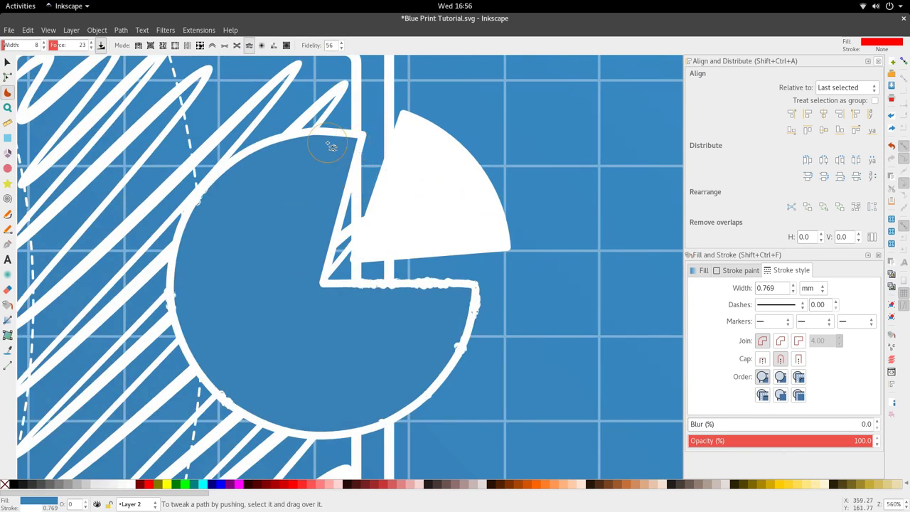
pyautogui.moveTo(284, 135); pyautogui.dragTo(263, 140)
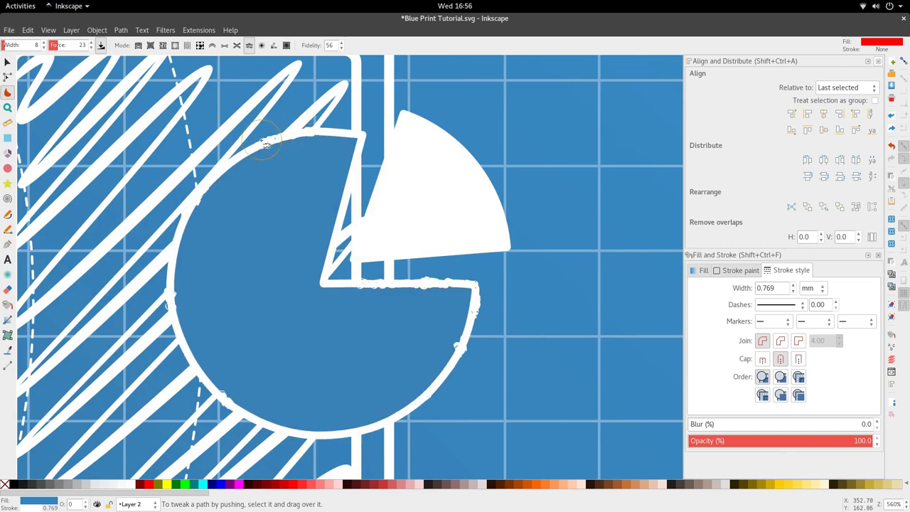
pyautogui.press('s')
pyautogui.press('5')
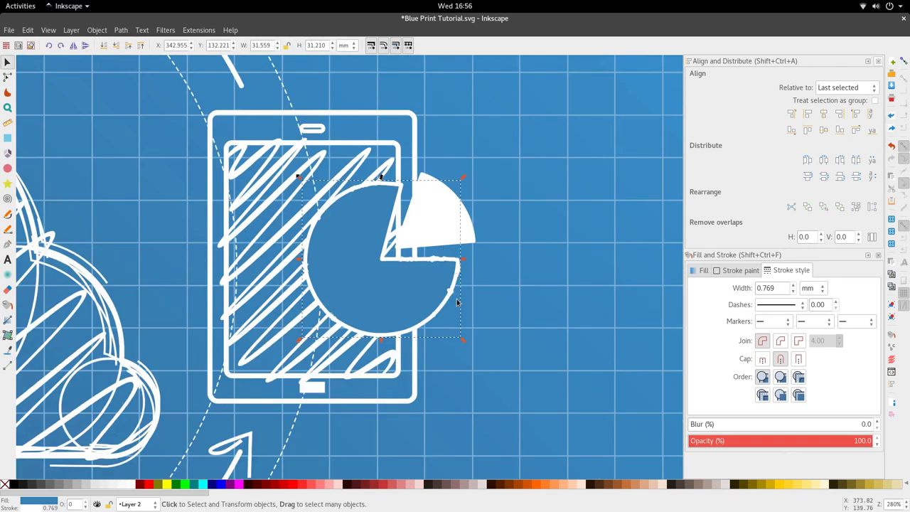
pyautogui.keyDown('ctrl'); pyautogui.scroll(5, 462, 283); pyautogui.keyUp('ctrl')
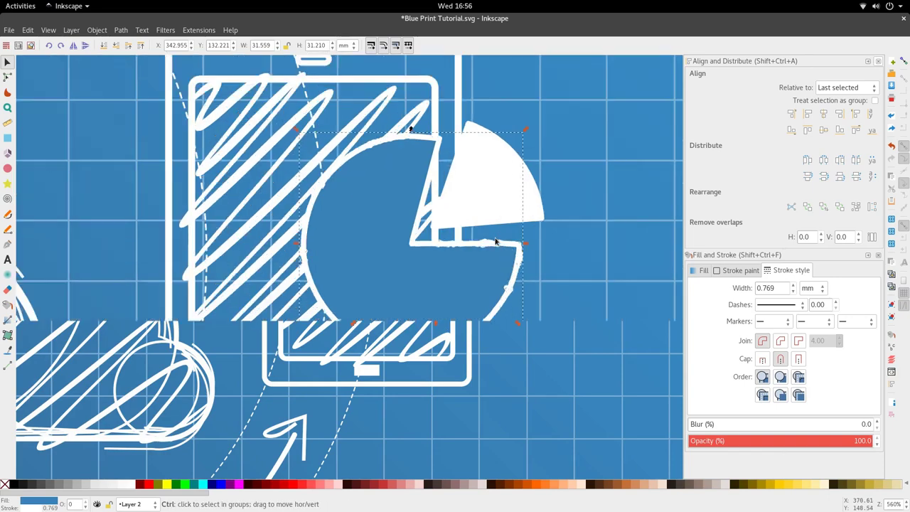
pyautogui.keyDown('ctrl'); pyautogui.scroll(-5, 544, 251); pyautogui.keyUp('ctrl')
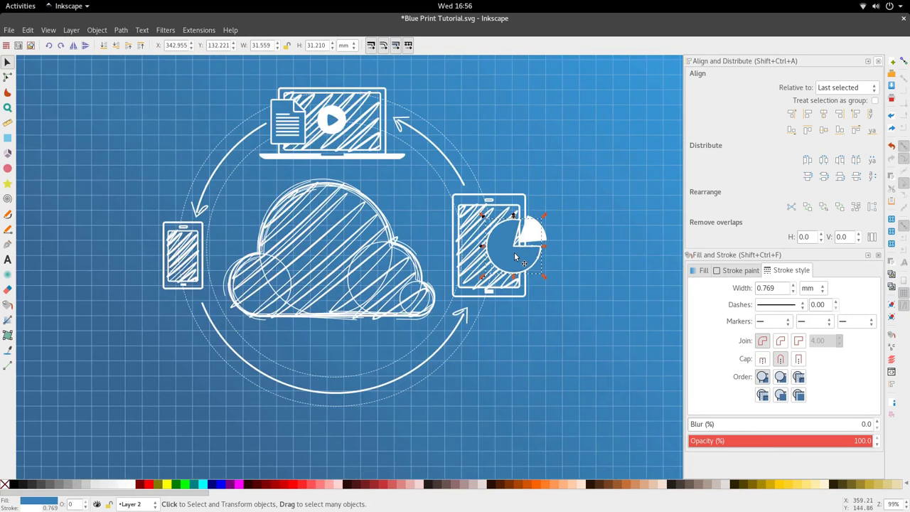
# Draw a rounded rectangle about 20 × 14.5 mm over the phone's left edge, removing the stray smaller rectangle
pyautogui.hscroll(-3, 272, 269)
pyautogui.press('r')
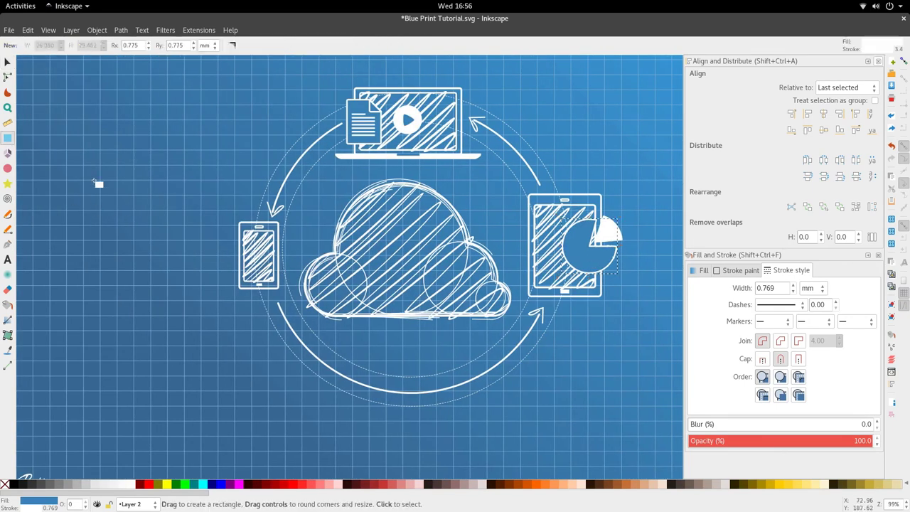
pyautogui.keyDown('ctrl'); pyautogui.scroll(1, 286, 263); pyautogui.keyUp('ctrl')
pyautogui.moveTo(207, 241); pyautogui.dragTo(256, 275)
pyautogui.press('s')
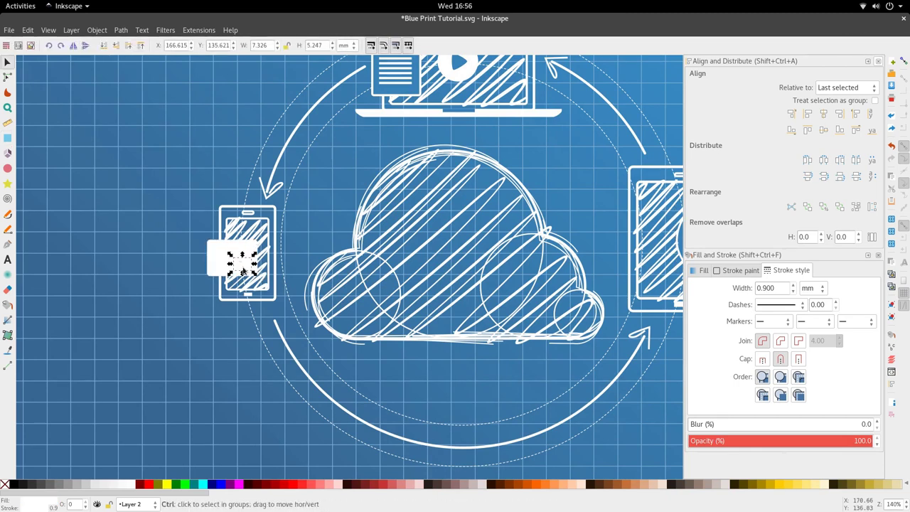
pyautogui.hotkey('ctrl', 'z')
pyautogui.hotkey('ctrl', 'z')
pyautogui.click(235, 257)
pyautogui.scroll(1, 312, 220)
pyautogui.scroll(1, 311, 221)
# Sample the document icon's blue as the fill colour of the rounded rectangle on the phone
pyautogui.press('d')
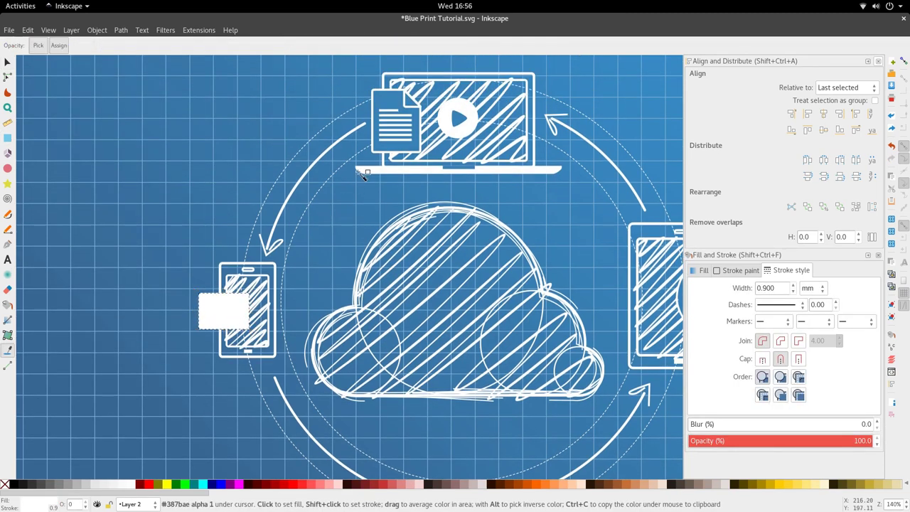
pyautogui.press('d')
pyautogui.press('d')
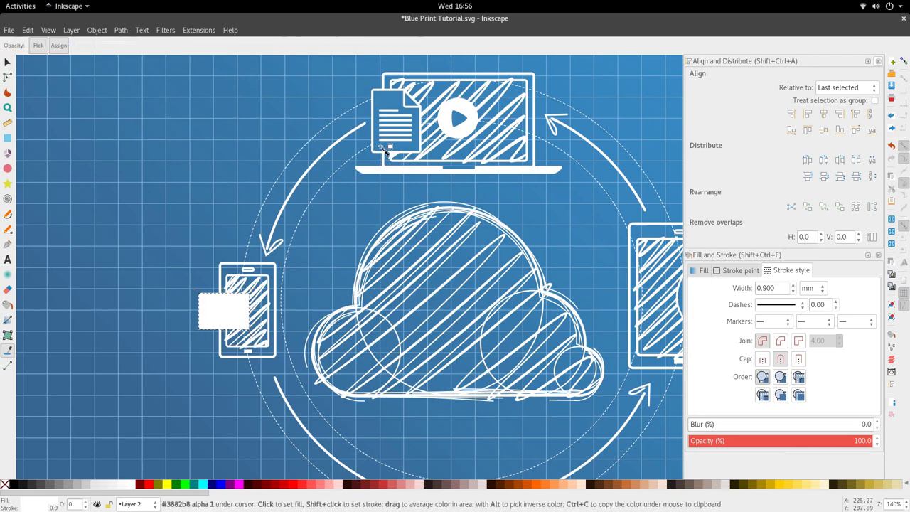
pyautogui.click(380, 145)
pyautogui.press('s')
# Draw a three-segment open path as an envelope flap about 6 mm deep between the upper corners of the blue rectangle on the phone
pyautogui.scroll(3, 234, 318)
pyautogui.hscroll(-3, 269, 298)
pyautogui.scroll(-2, 301, 297)
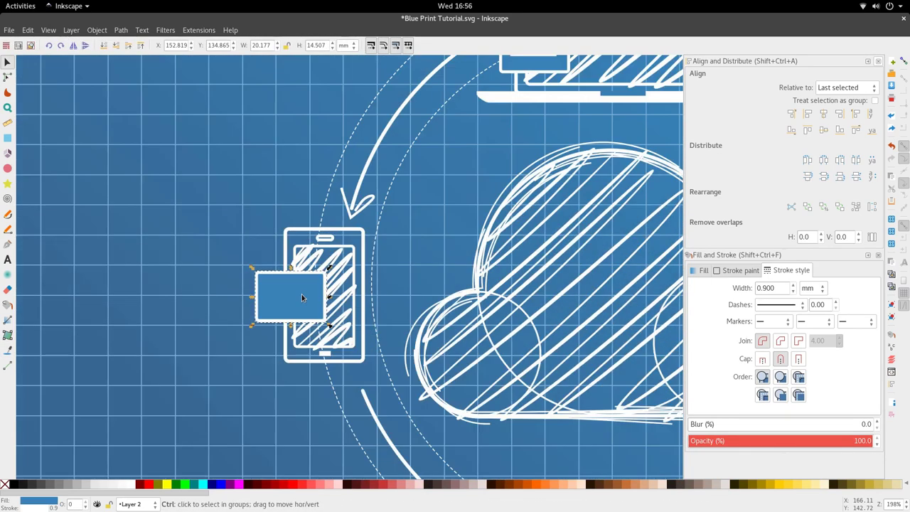
pyautogui.scroll(3, 301, 293)
pyautogui.press('b')
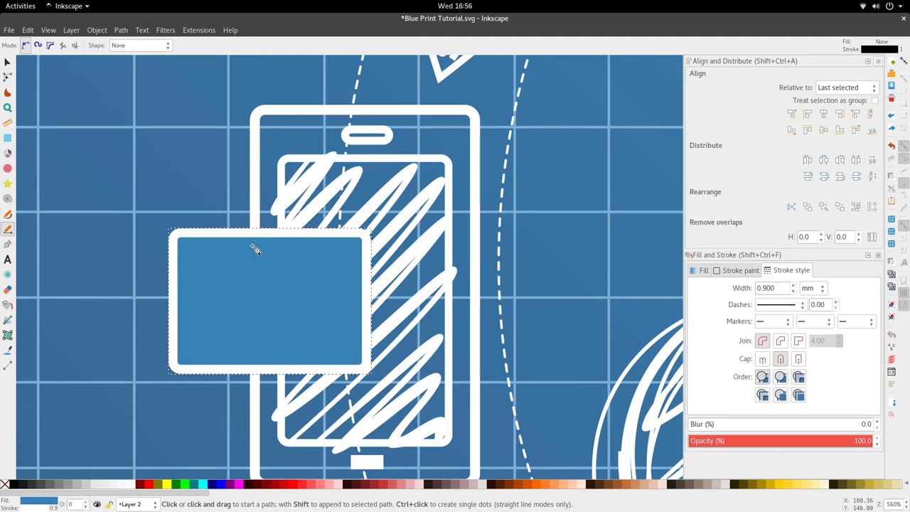
pyautogui.click(174, 234)
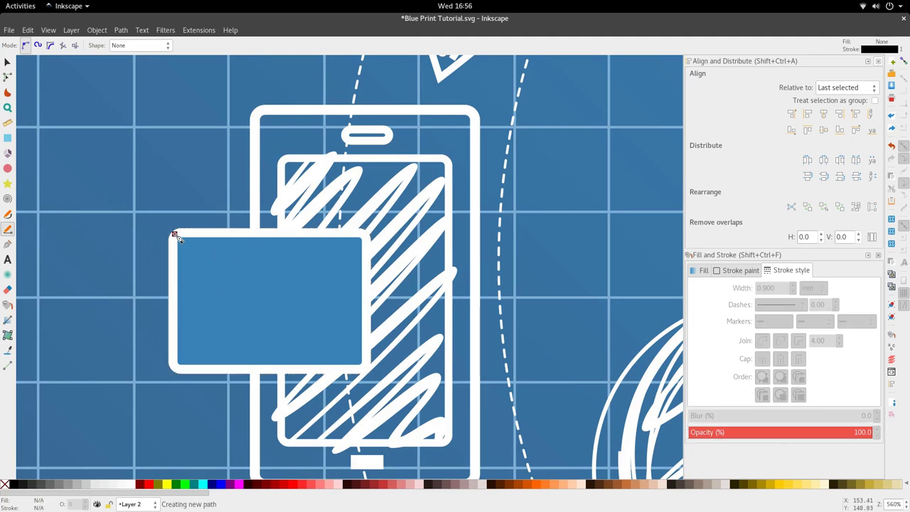
pyautogui.click(233, 294)
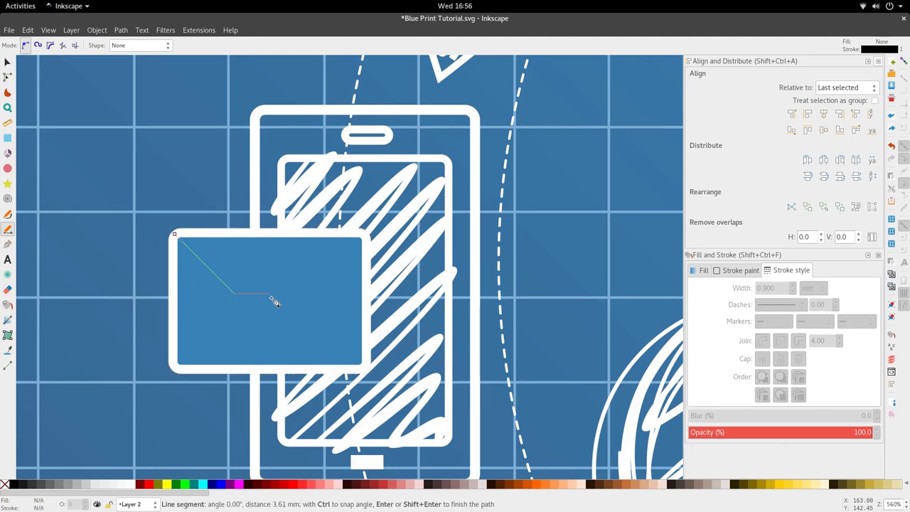
pyautogui.click(318, 292)
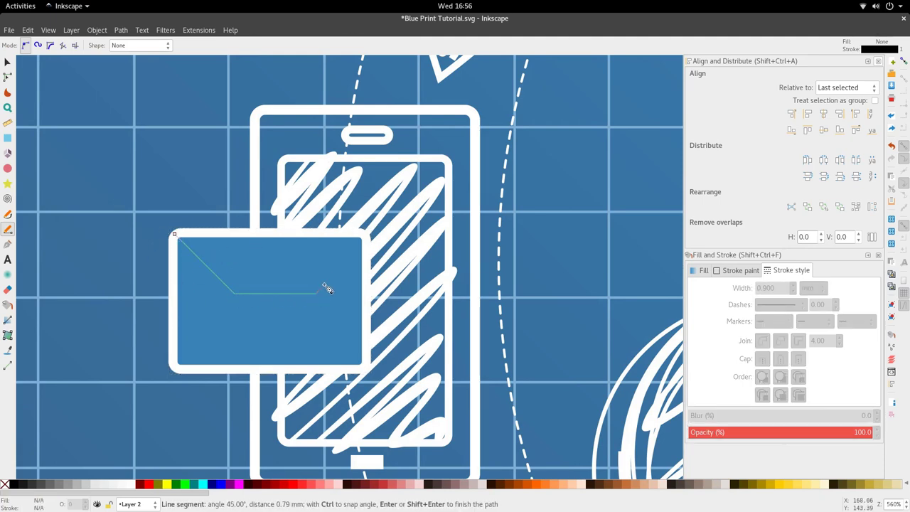
pyautogui.doubleClick(372, 236)
# Shift the flap's two right-hand nodes left so its end meets the rectangle's upper-right corner, making the flap about 18.8 mm wide
pyautogui.press('n')
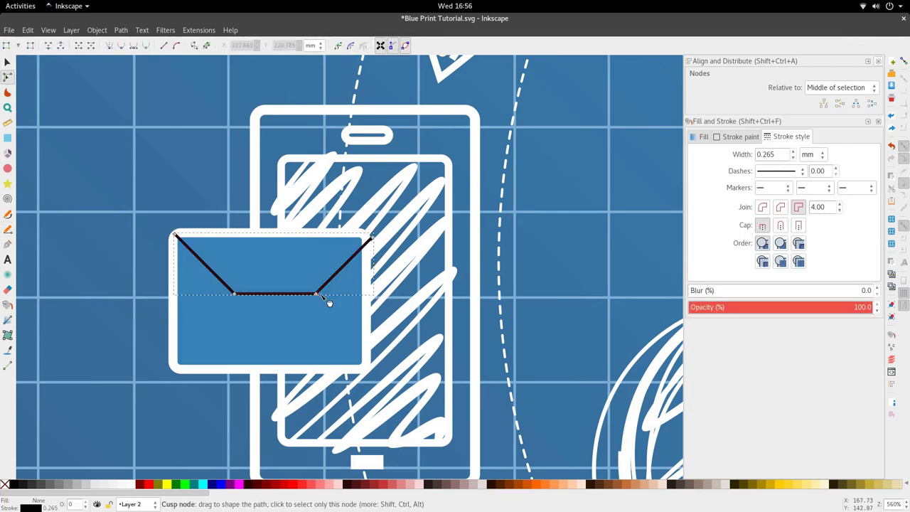
pyautogui.click(316, 293)
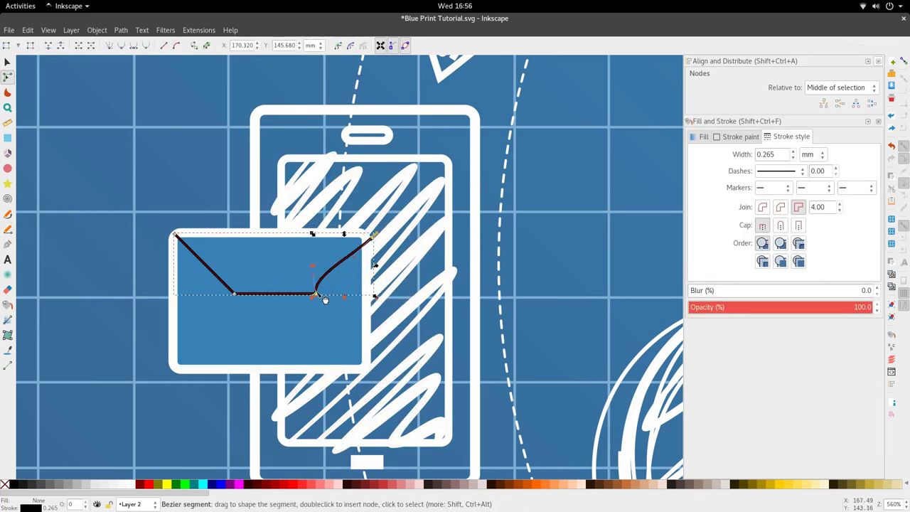
pyautogui.moveTo(317, 295); pyautogui.dragTo(305, 294)
pyautogui.press('s')
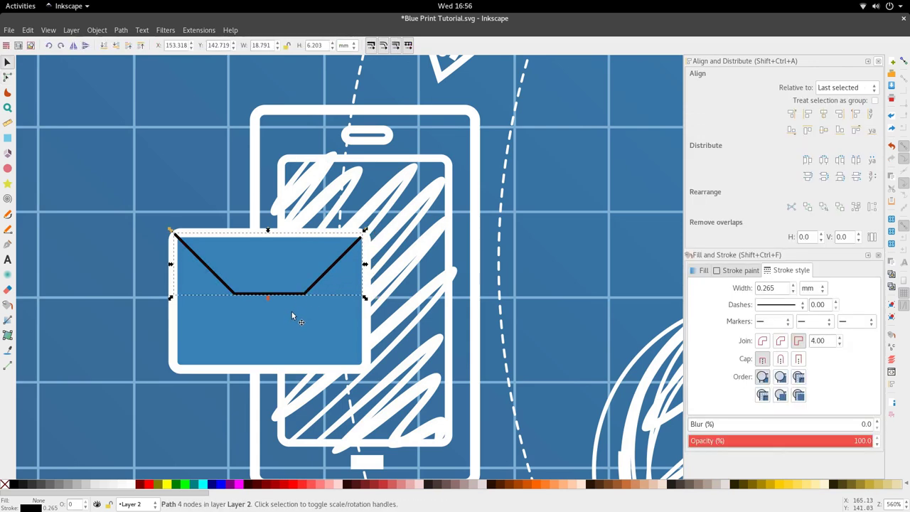
# Sample the rectangle's white outline as the stroke colour of the envelope flap
pyautogui.scroll(-2, 293, 314)
pyautogui.scroll(2, 276, 307)
pyautogui.press('n')
pyautogui.press('d')
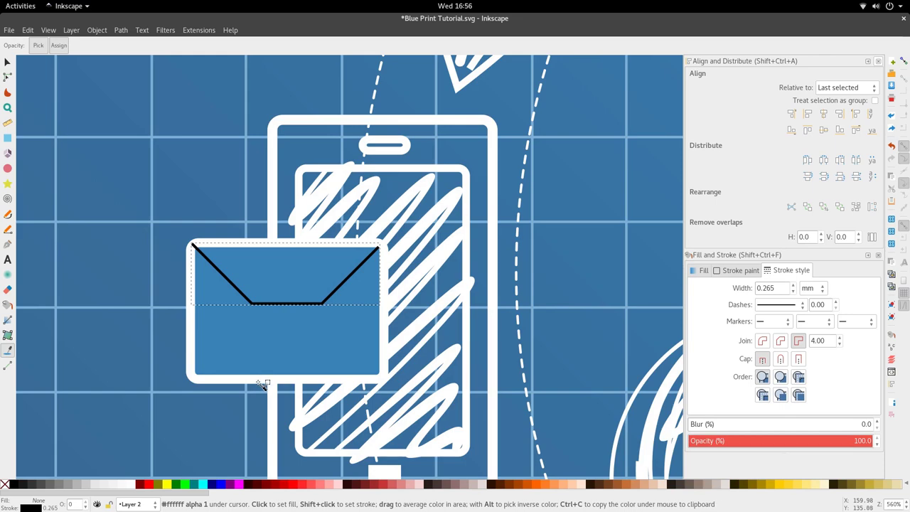
pyautogui.keyDown('shift'); pyautogui.click(260, 383); pyautogui.keyUp('shift')
pyautogui.scroll(-3, 300, 315)
pyautogui.press('s')
pyautogui.scroll(3, 295, 324)
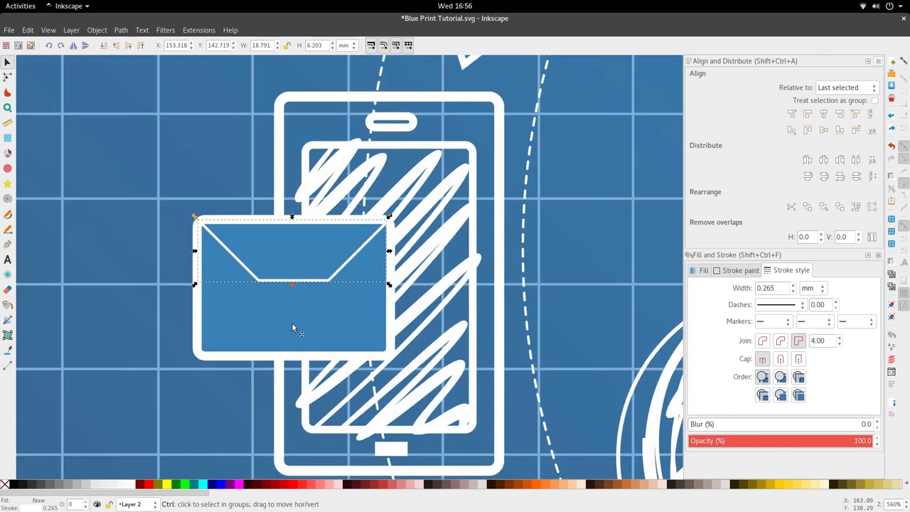
# Draw two diagonal fold lines from the flap's lower nodes to the envelope's lower corners, each about 6.2 × 7.4 mm
pyautogui.press('b')
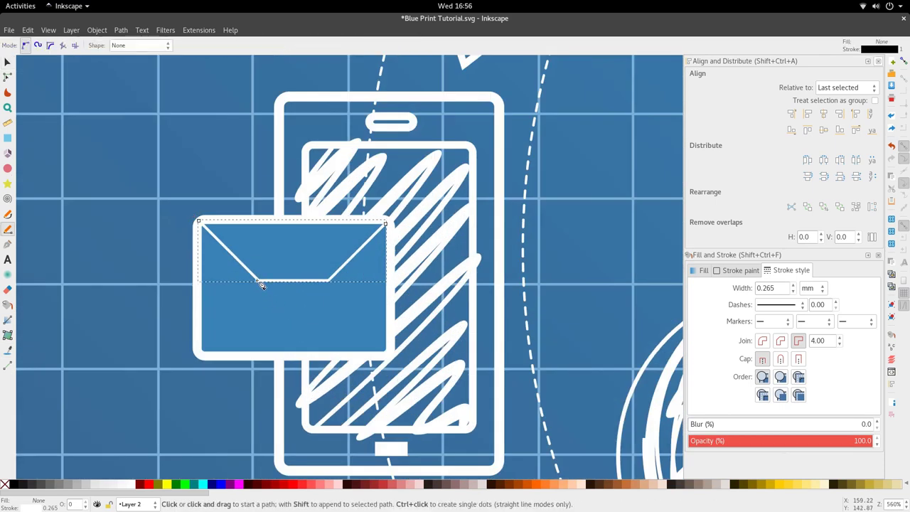
pyautogui.click(258, 279)
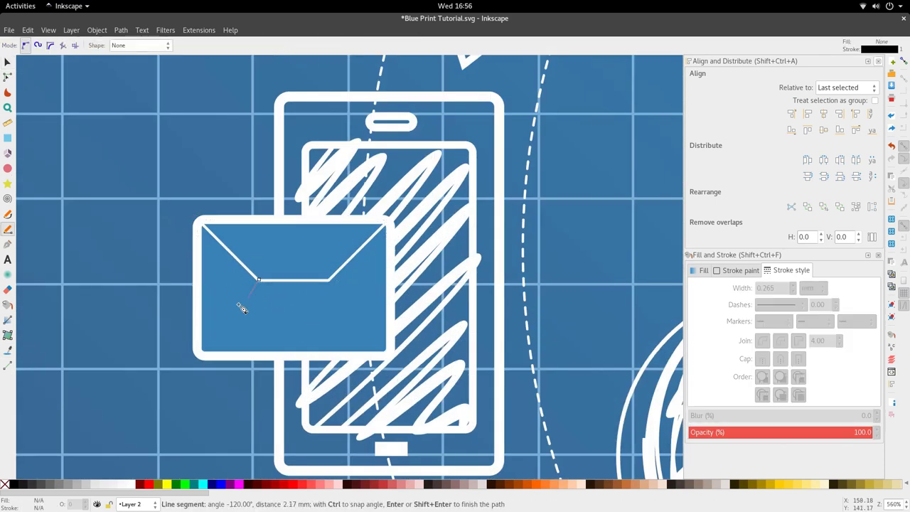
pyautogui.click(201, 355)
pyautogui.click(329, 279)
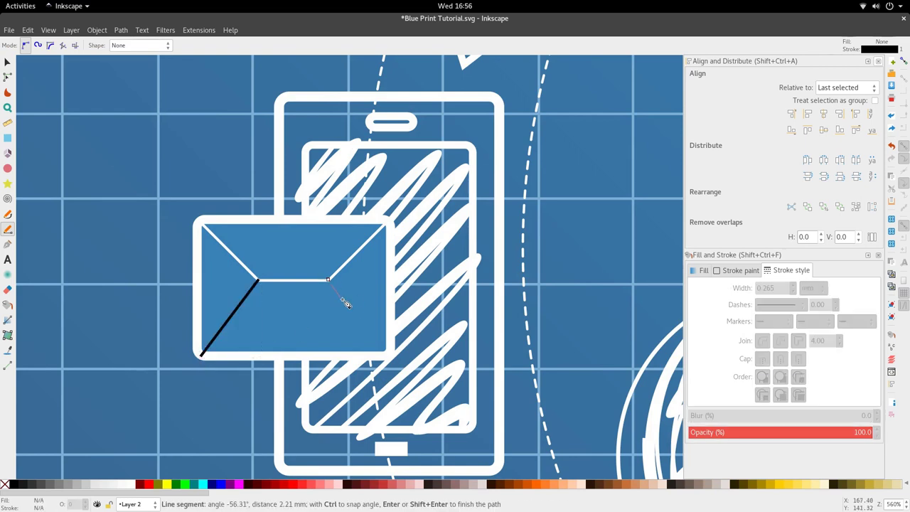
pyautogui.click(389, 352)
pyautogui.press('s')
# Select both diagonal fold lines and sample the flap's white as their stroke colour
pyautogui.scroll(-1, 307, 300)
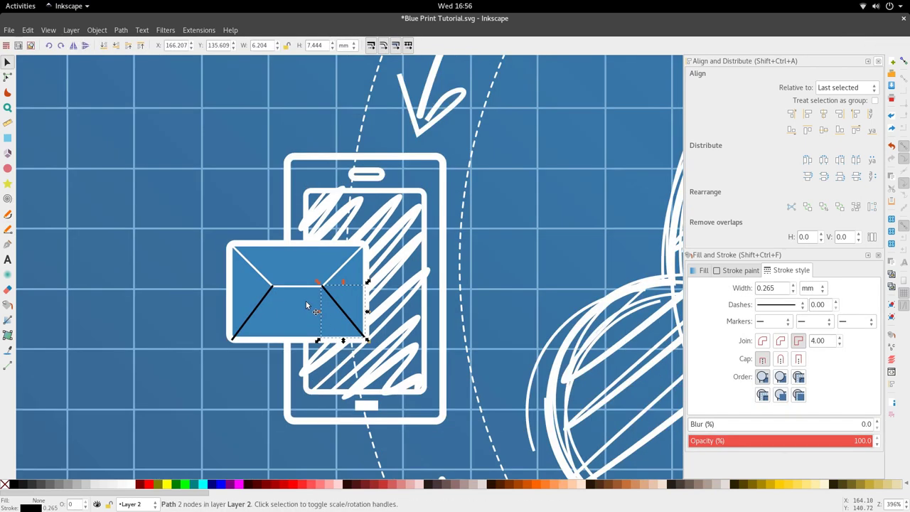
pyautogui.keyDown('shift'); pyautogui.click(261, 299); pyautogui.keyUp('shift')
pyautogui.scroll(2, 283, 290)
pyautogui.press('d')
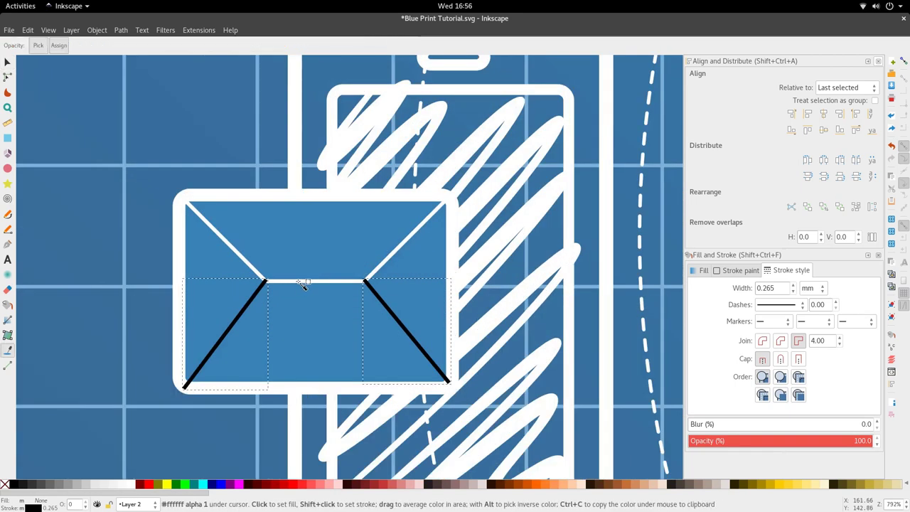
pyautogui.keyDown('shift'); pyautogui.click(304, 285); pyautogui.keyUp('shift')
pyautogui.press('s')
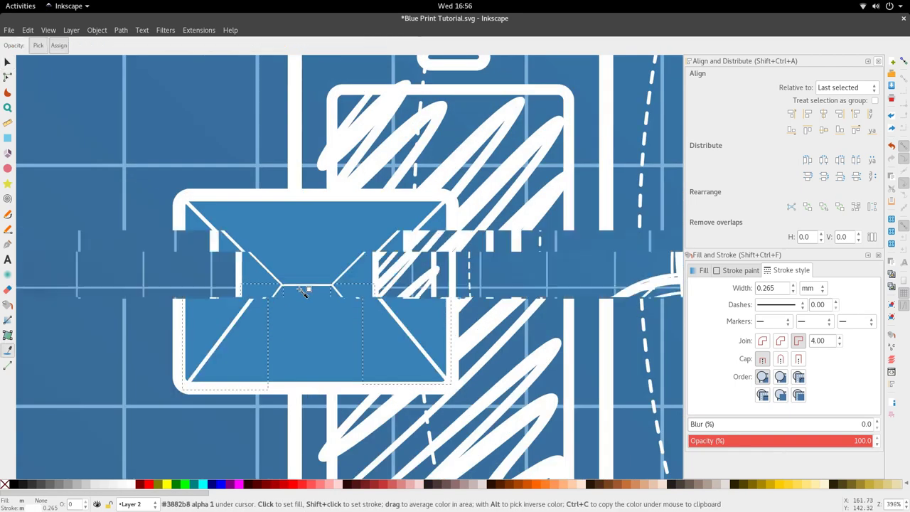
# Select the inner nodes where the flap and the diagonal fold lines meet and lower them slightly
pyautogui.scroll(-2, 306, 294)
pyautogui.scroll(1, 307, 302)
pyautogui.press('n')
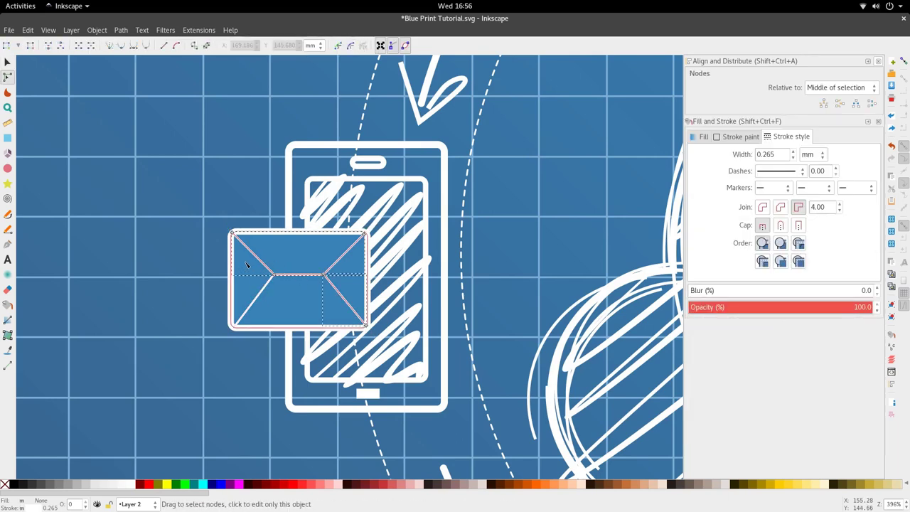
pyautogui.moveTo(251, 266); pyautogui.dragTo(327, 279)
pyautogui.press('s')
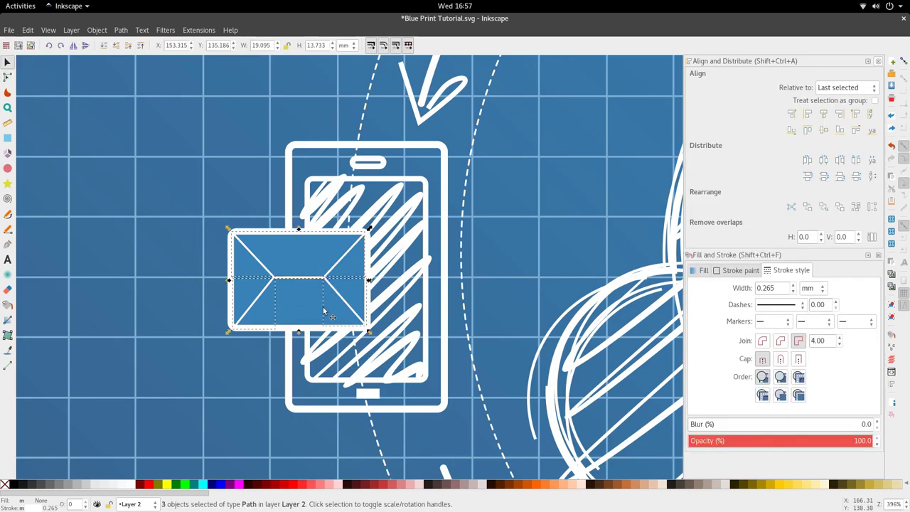
# Set the stroke width of the envelope's flap and two diagonal fold lines to 0.761 mm
pyautogui.scroll(-3, 322, 306)
pyautogui.scroll(3, 323, 332)
pyautogui.click(325, 319)
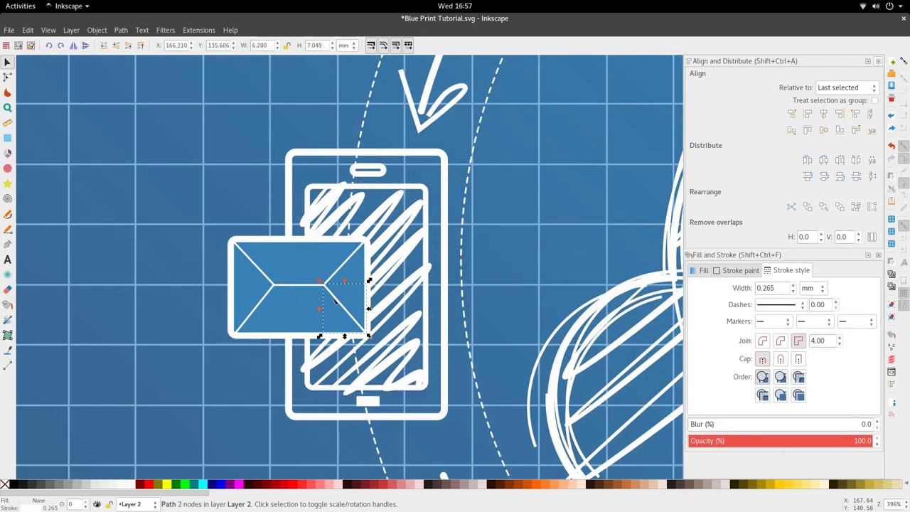
pyautogui.press('n')
pyautogui.keyDown('shift'); pyautogui.click(259, 304); pyautogui.keyUp('shift')
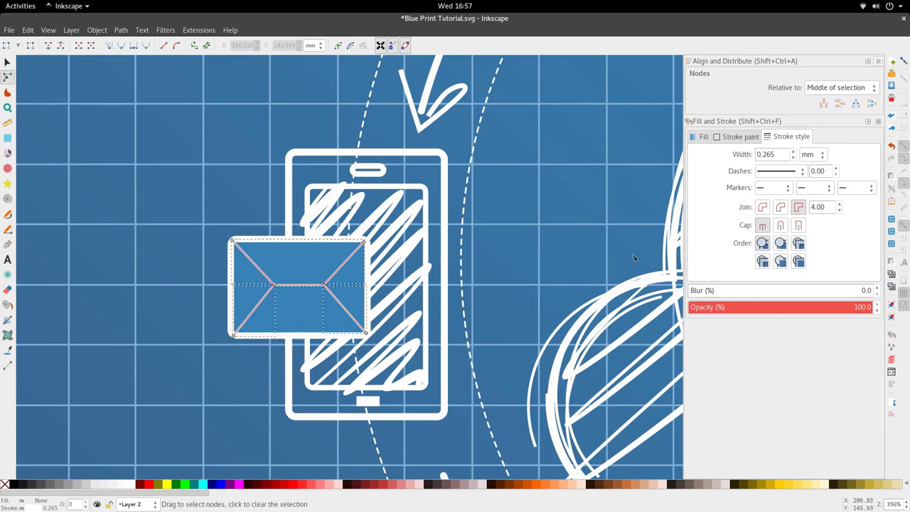
pyautogui.moveTo(785, 154); pyautogui.dragTo(733, 149)
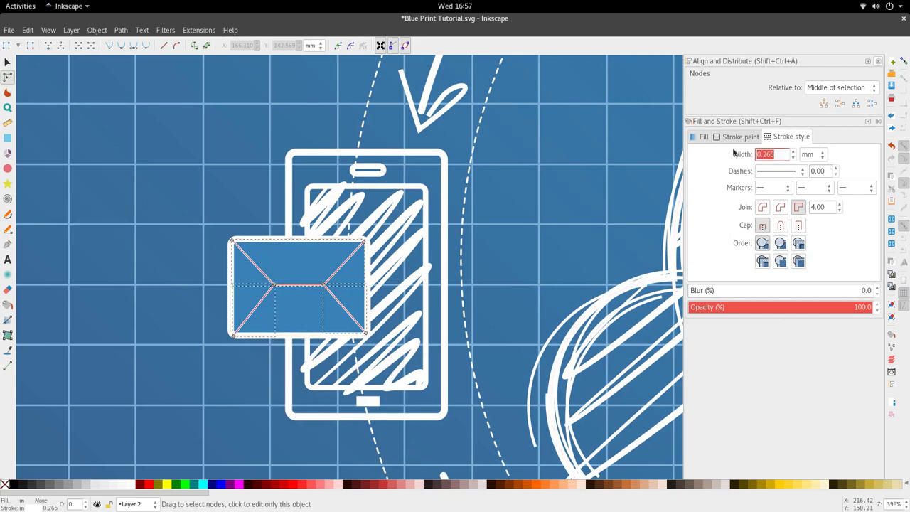
pyautogui.write('0.761')
pyautogui.press('Return')
pyautogui.click(427, 216)
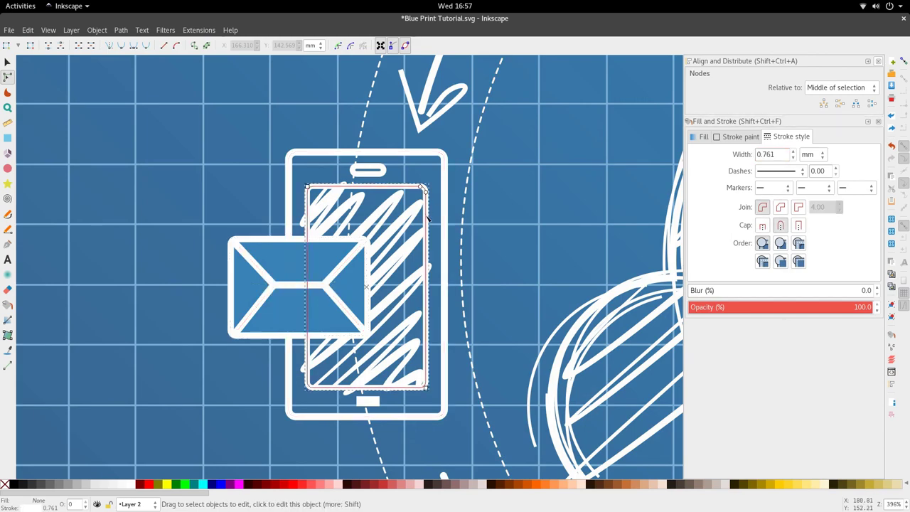
# Examine the whole blueprint illustration with the envelope, document and pie chart icons around the cloud
pyautogui.scroll(-4, 407, 237)
pyautogui.press('s')
pyautogui.click(400, 292)
pyautogui.scroll(-2, 405, 289)
pyautogui.hscroll(4, 398, 288)
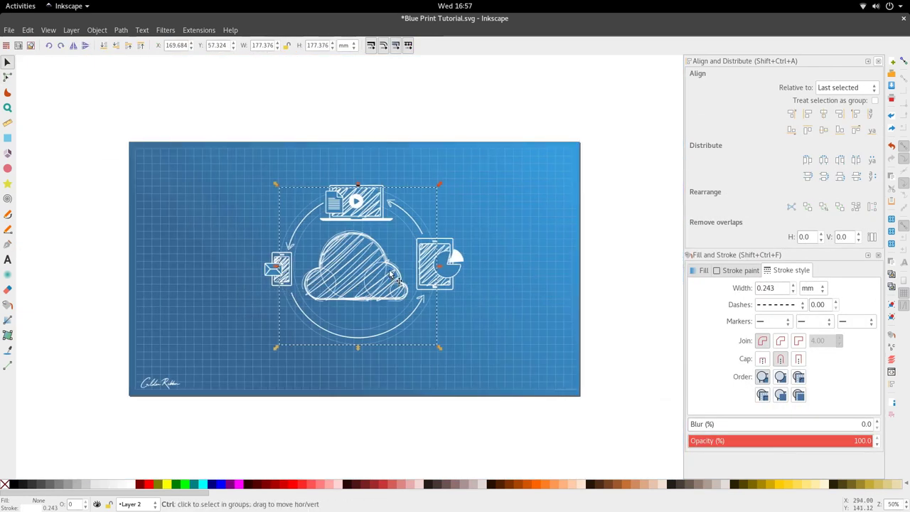
pyautogui.press('3')
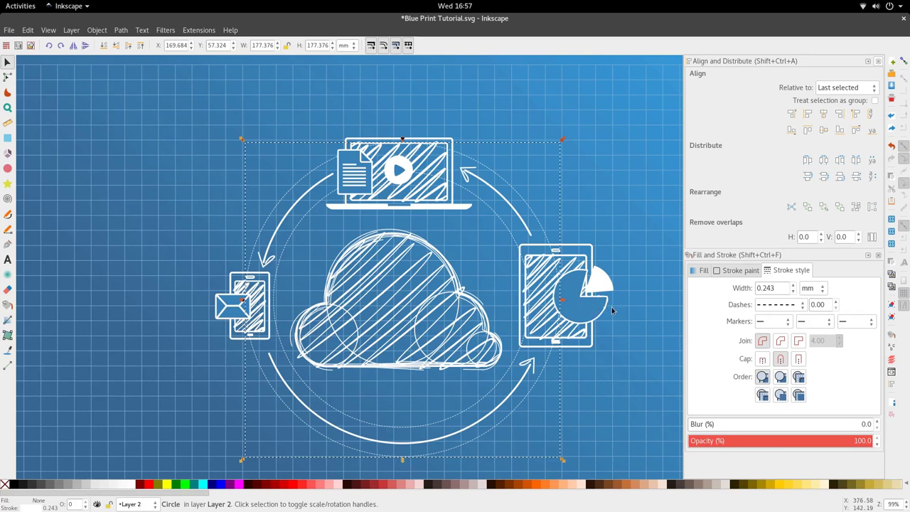
# Look at the Tweak tool's roughen mode, return to the Selector and deselect the dashed circle to view the full page
pyautogui.click(7, 92)
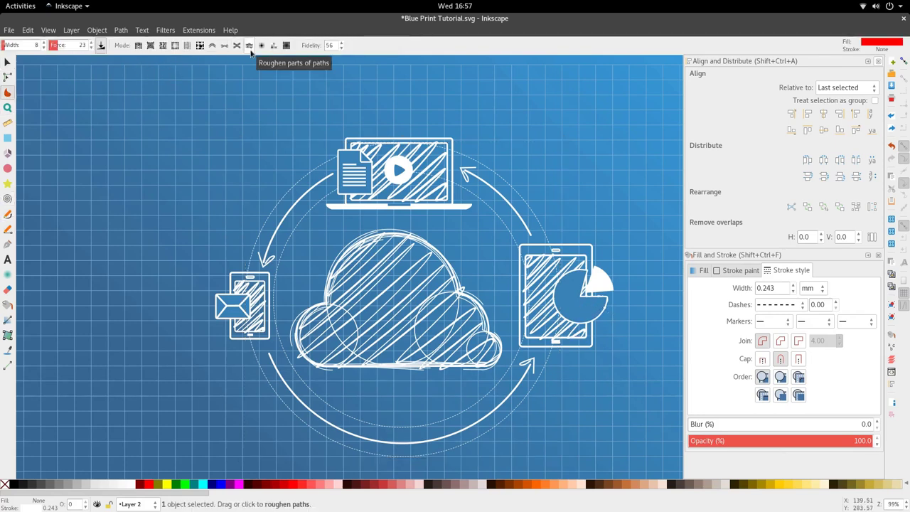
pyautogui.click(251, 49)
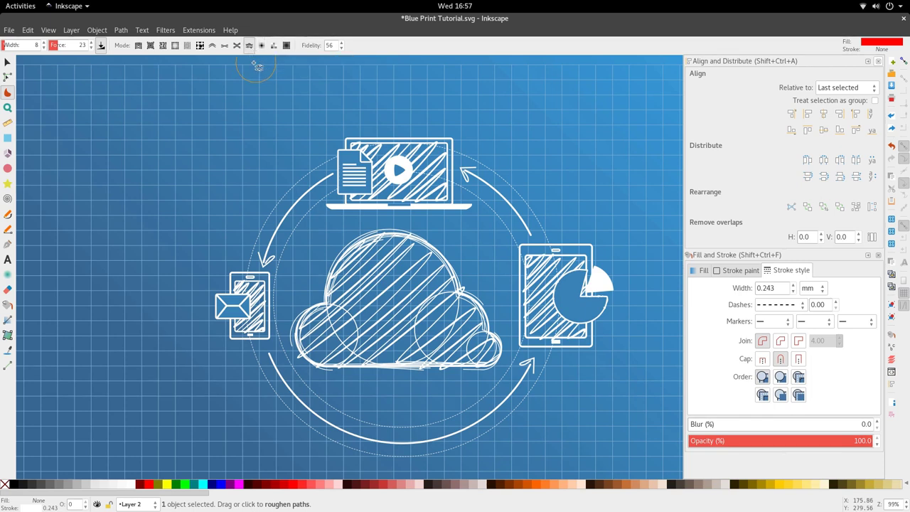
pyautogui.click(6, 62)
pyautogui.click(85, 118)
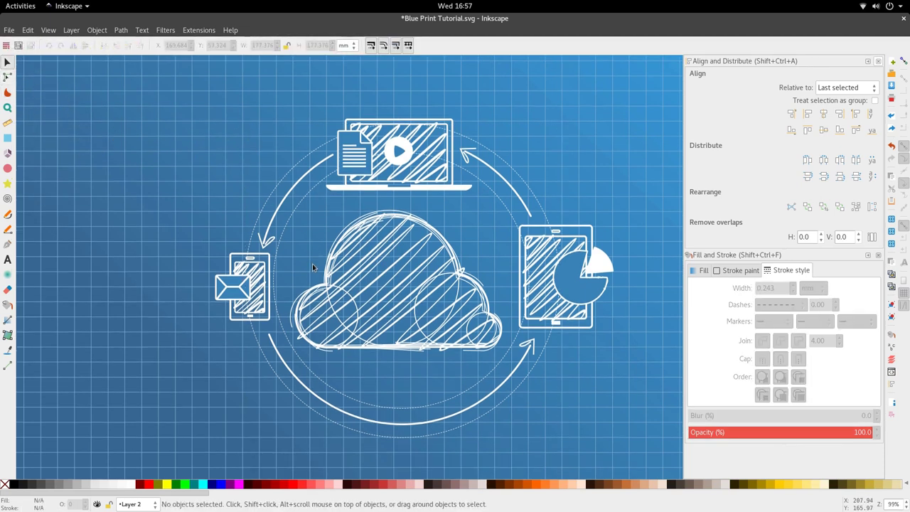
pyautogui.scroll(-2, 312, 268)
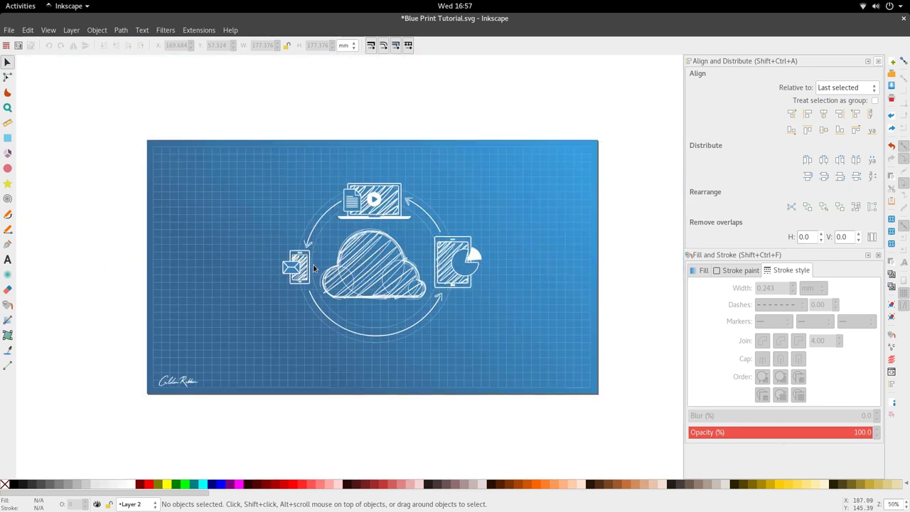